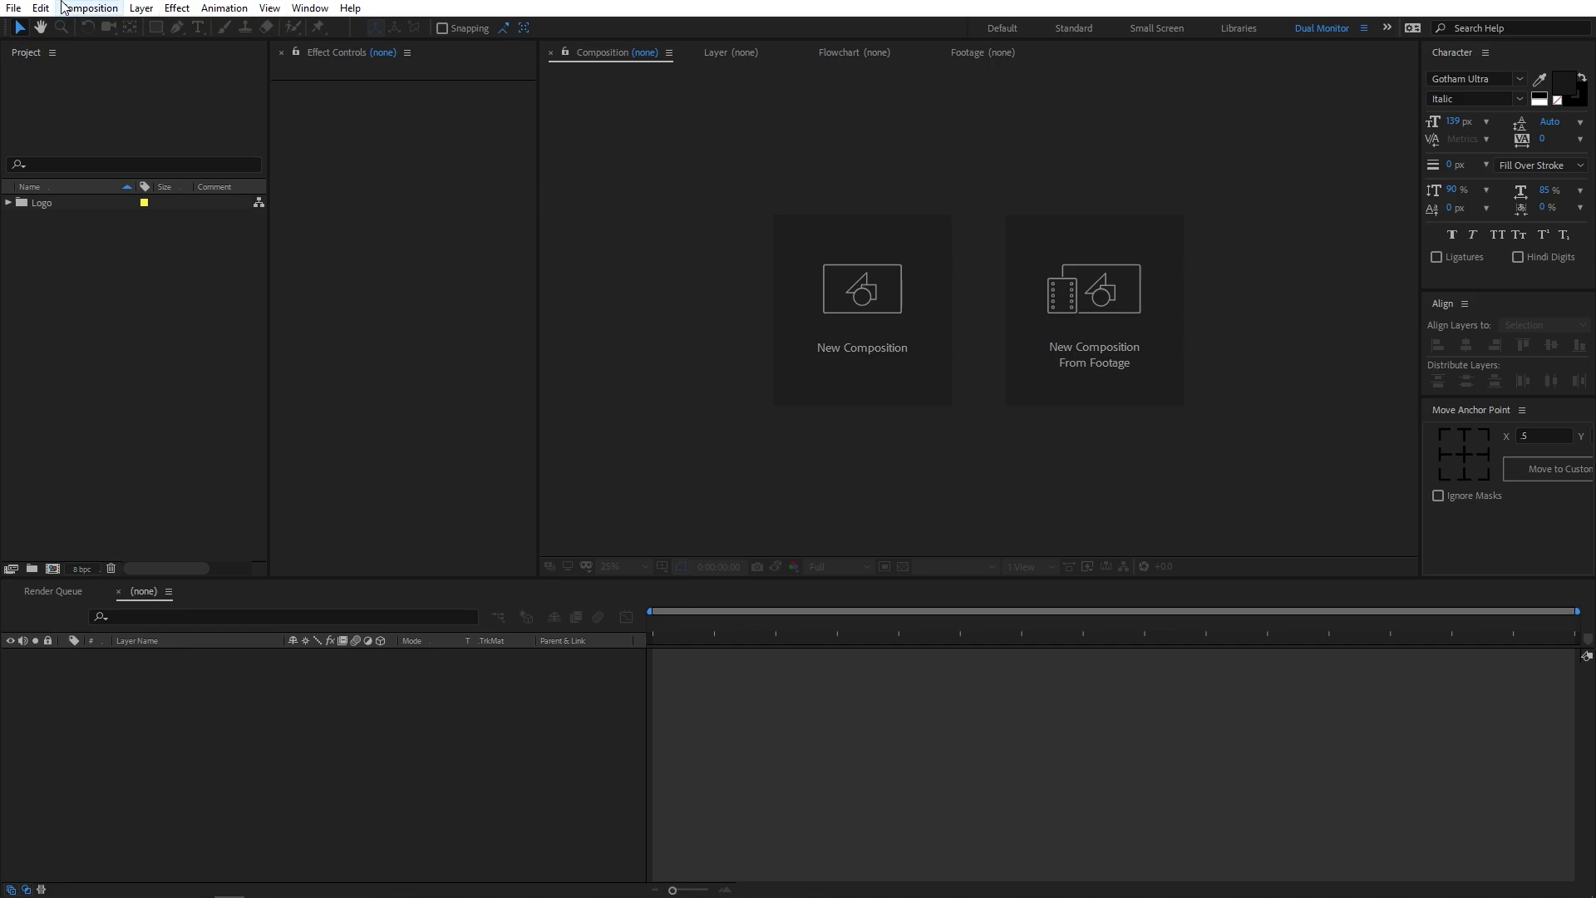
Step: Create a composition named Animation at 1920 × 1080 px, 30 frames per second and 10 seconds long
{"action": "left_click", "coordinate": [89, 9]}
{"action": "left_click", "coordinate": [110, 34]}
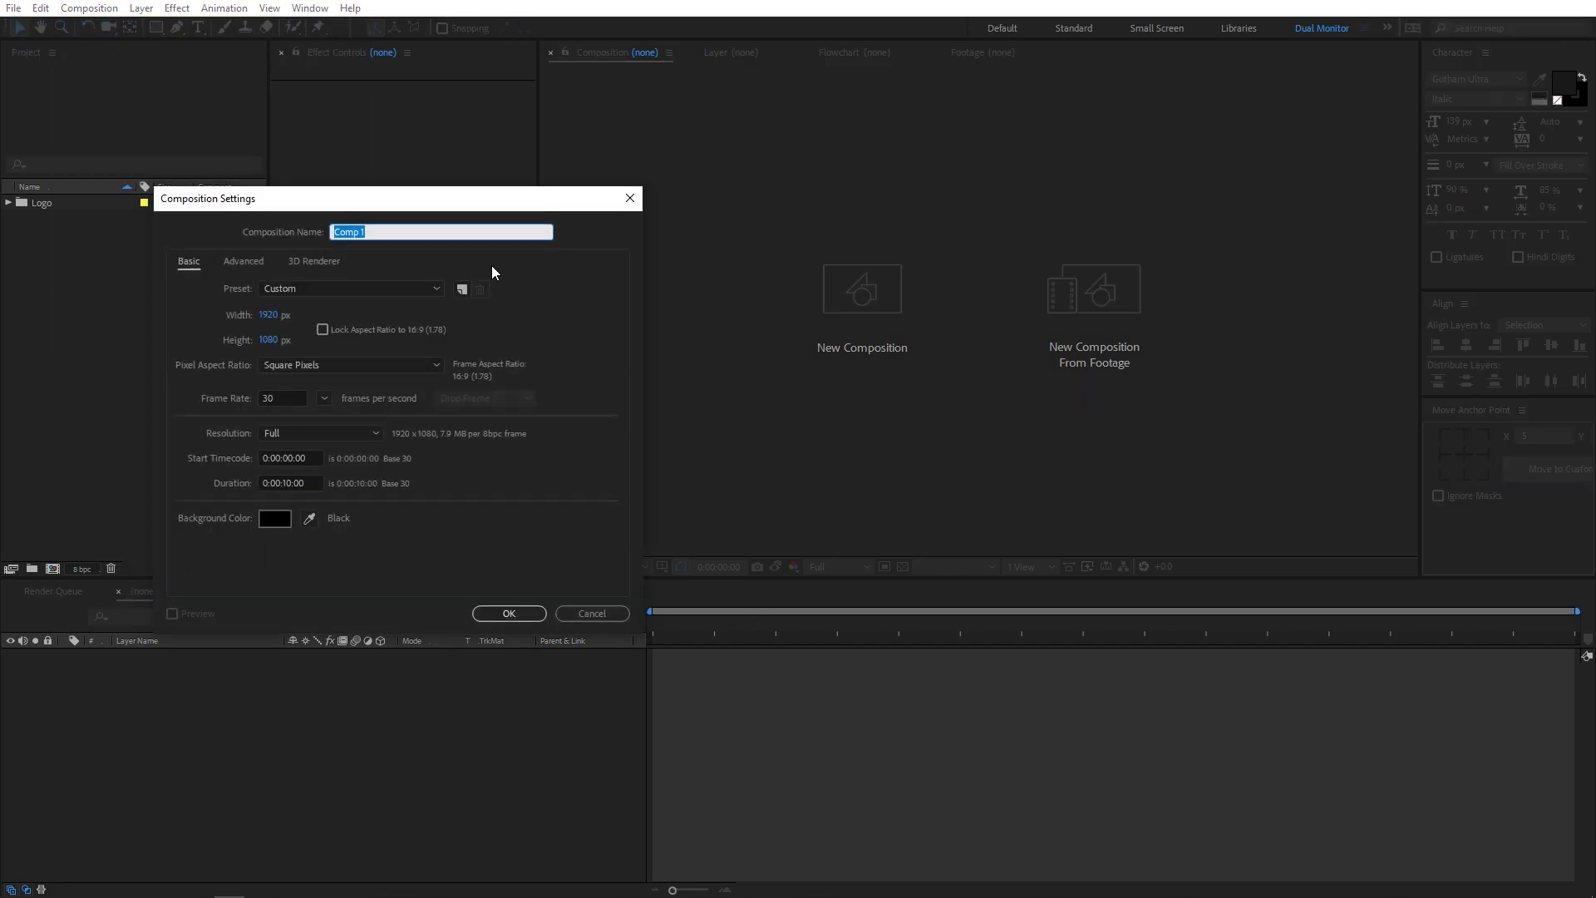
{"action": "type", "text": "Animation"}
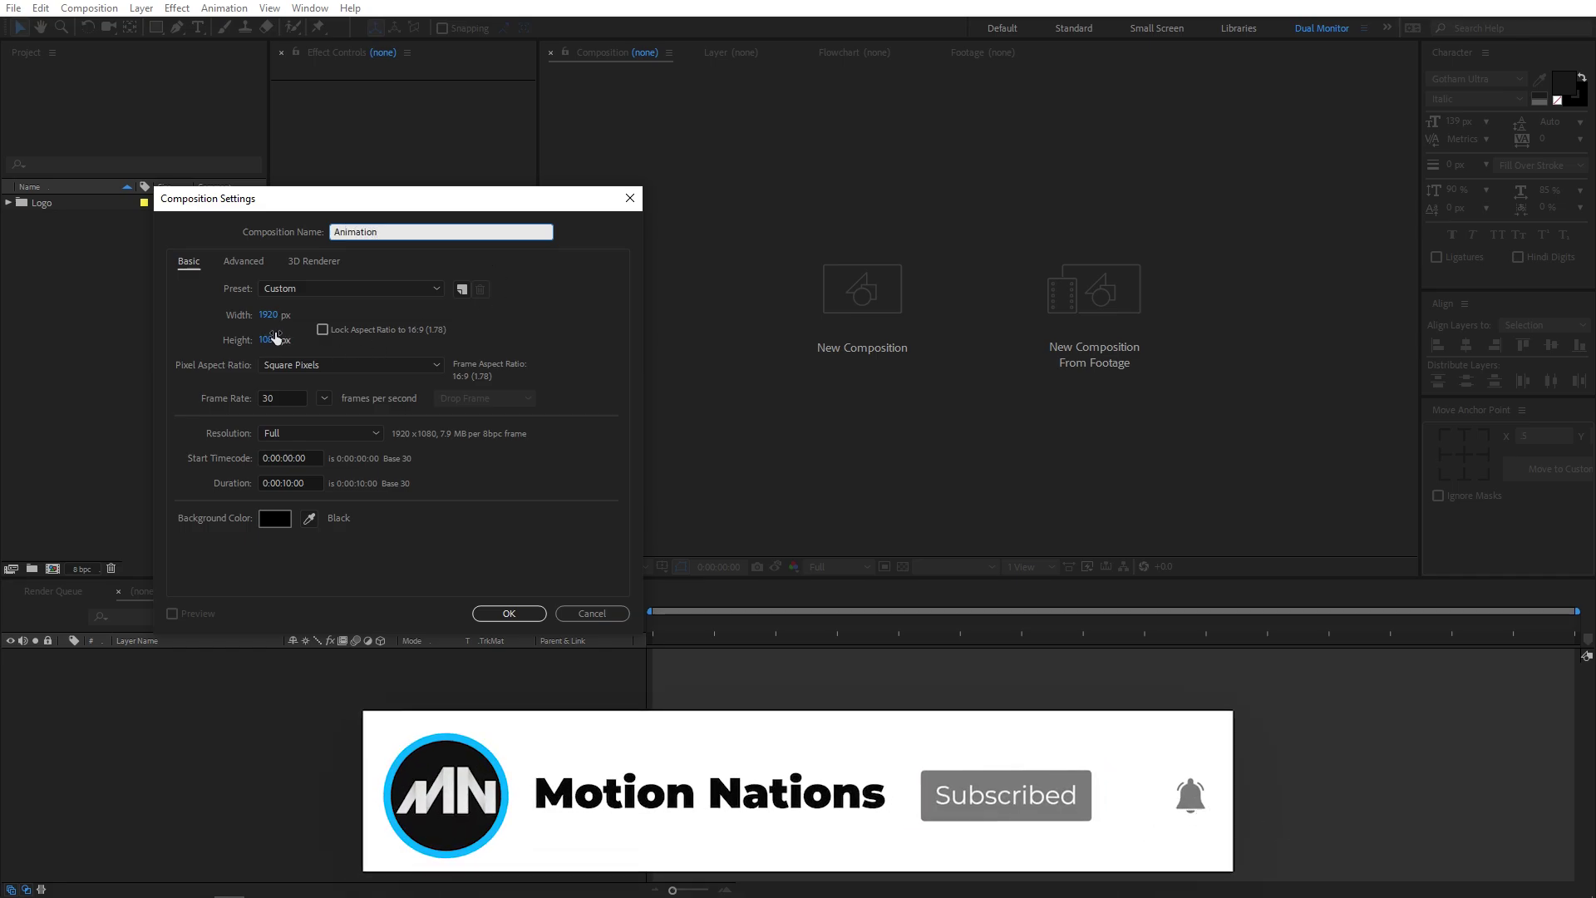
{"action": "left_click", "coordinate": [325, 400]}
{"action": "left_click", "coordinate": [462, 531]}
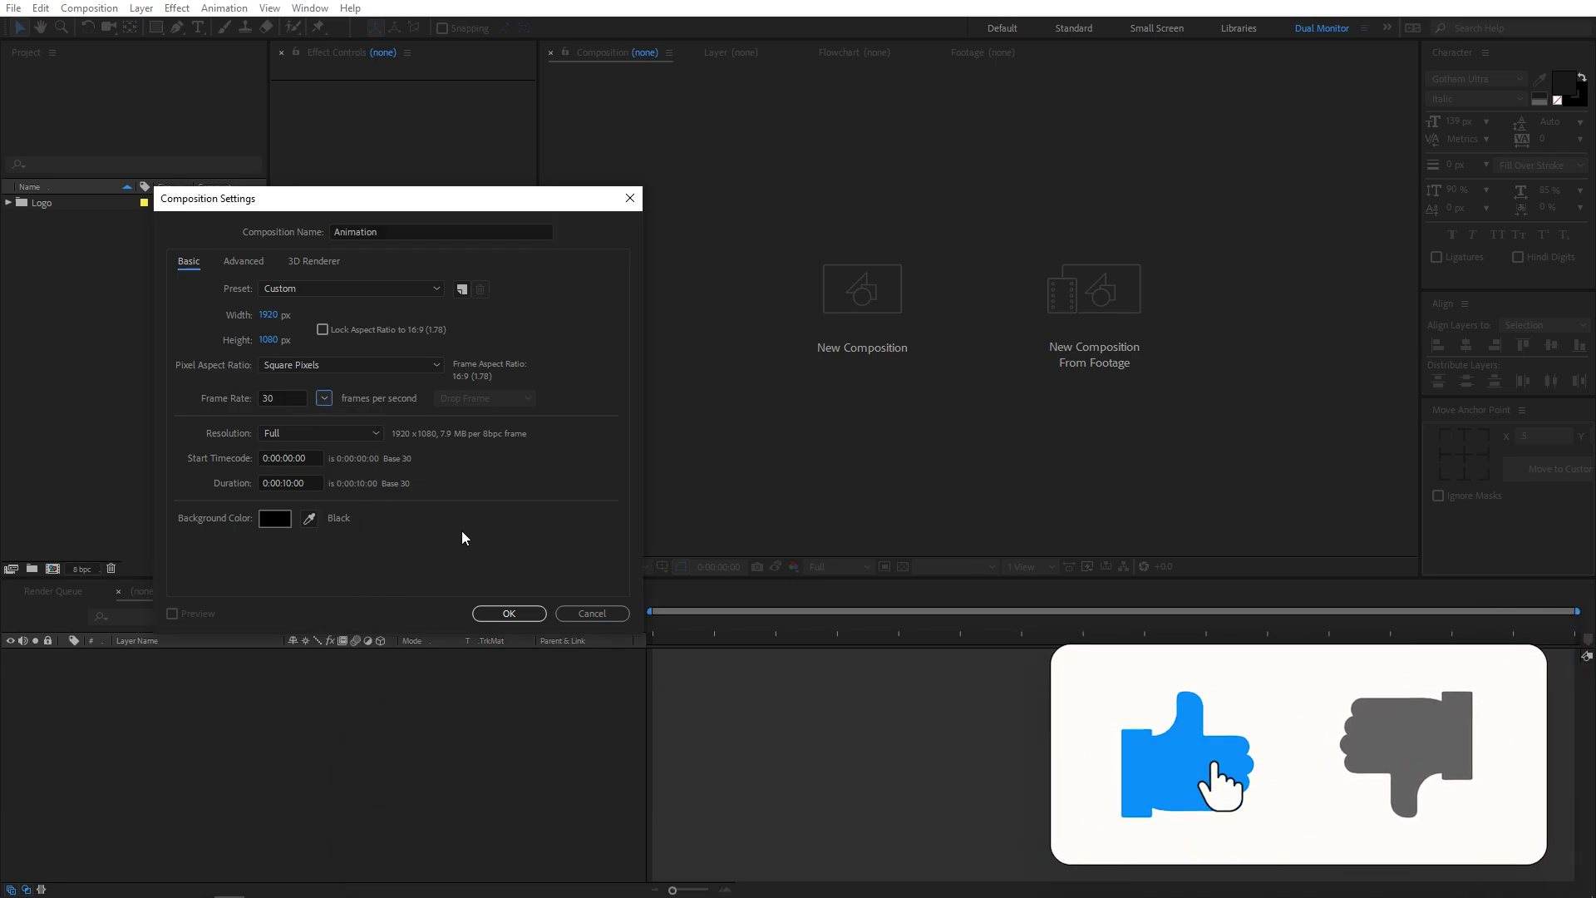
{"action": "left_click", "coordinate": [280, 399]}
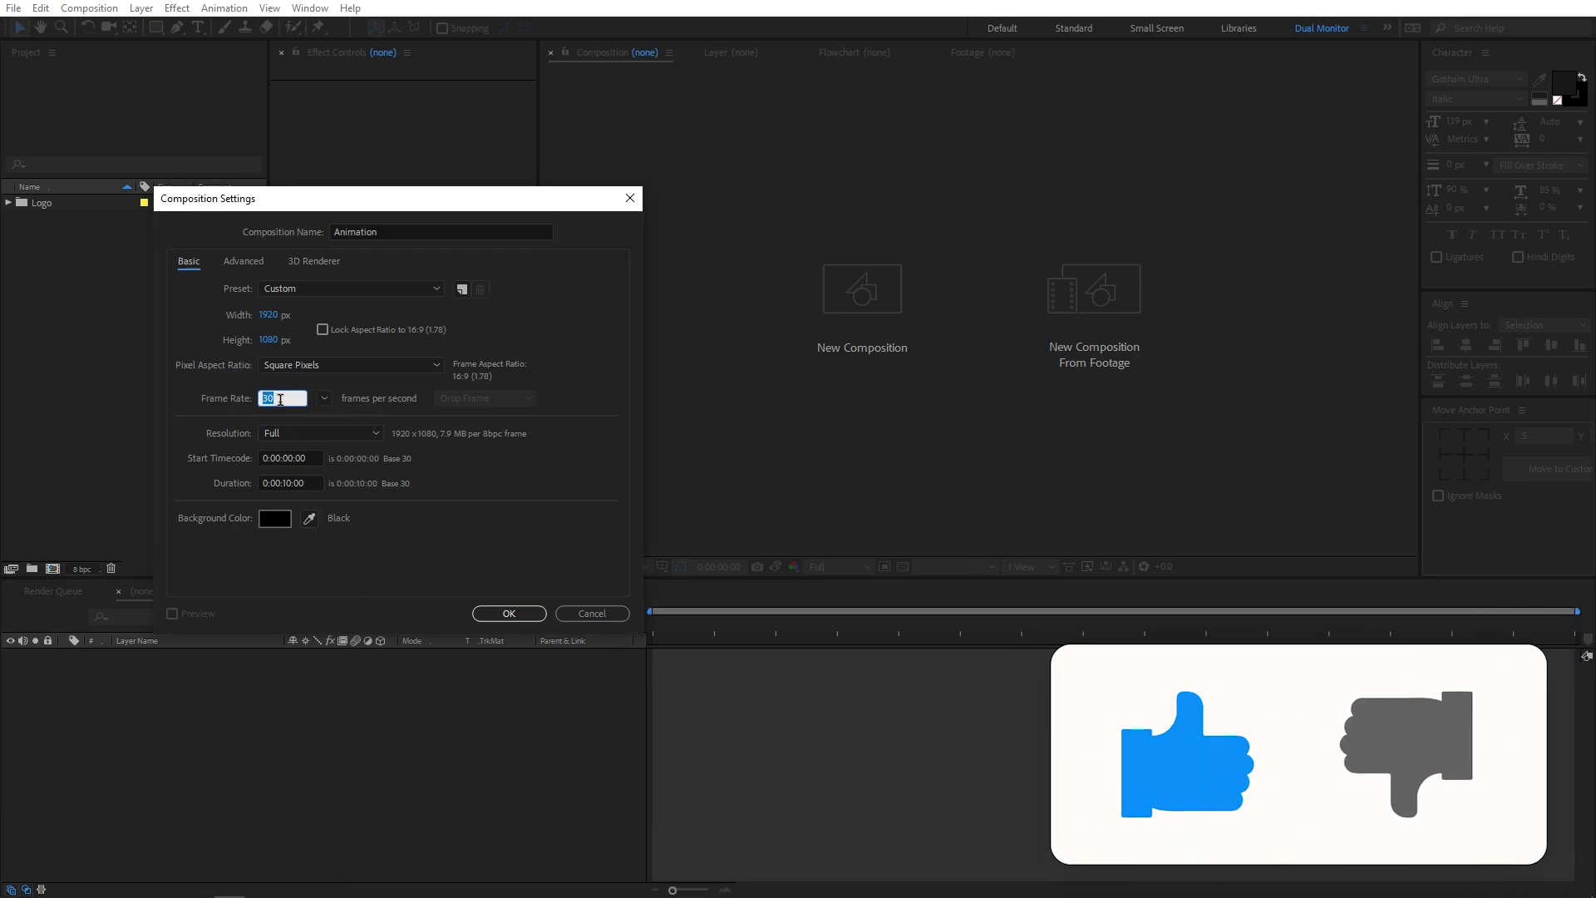
{"action": "left_click", "coordinate": [280, 399]}
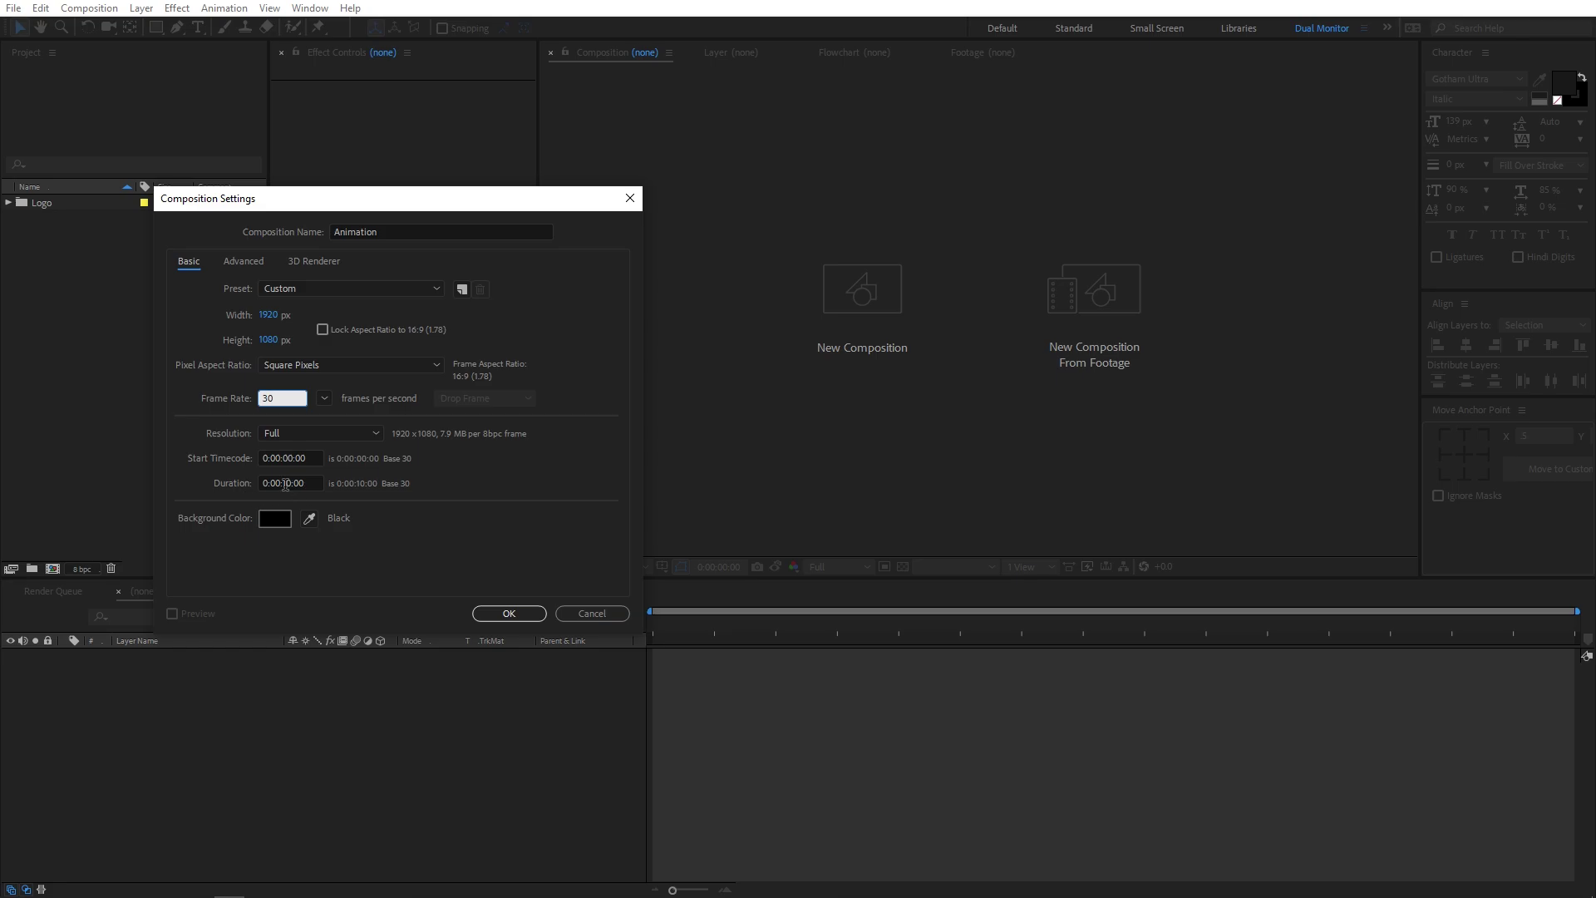
{"action": "left_click", "coordinate": [487, 615]}
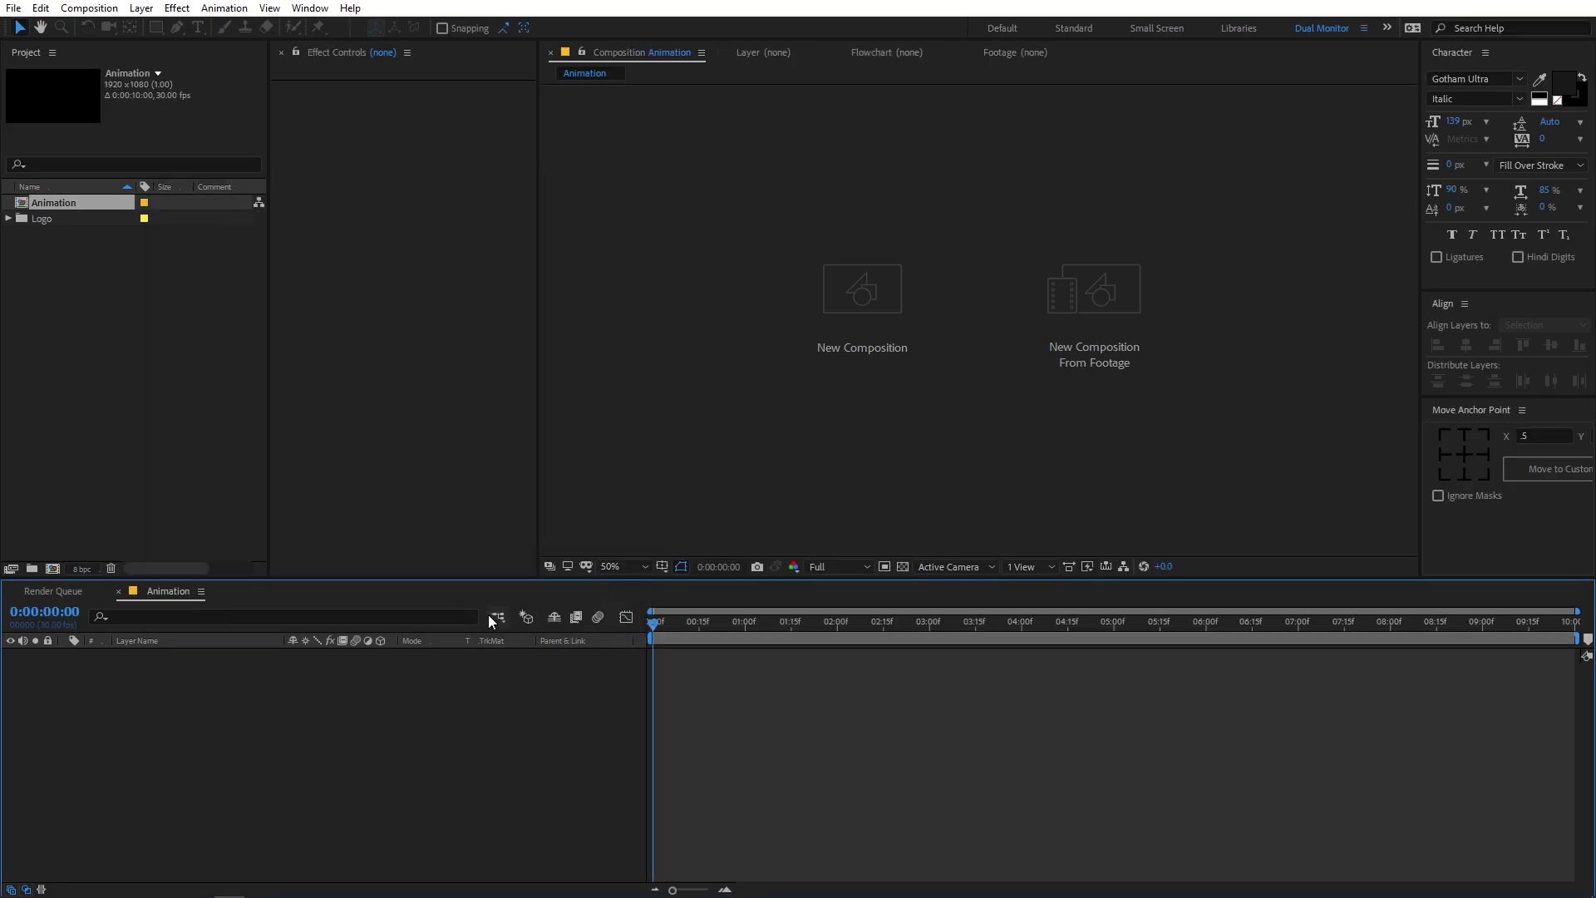
Step: Add a black 1920 × 1080 px solid layer to the composition as the background
{"action": "left_click", "coordinate": [142, 7]}
{"action": "mouse_move", "coordinate": [249, 27]}
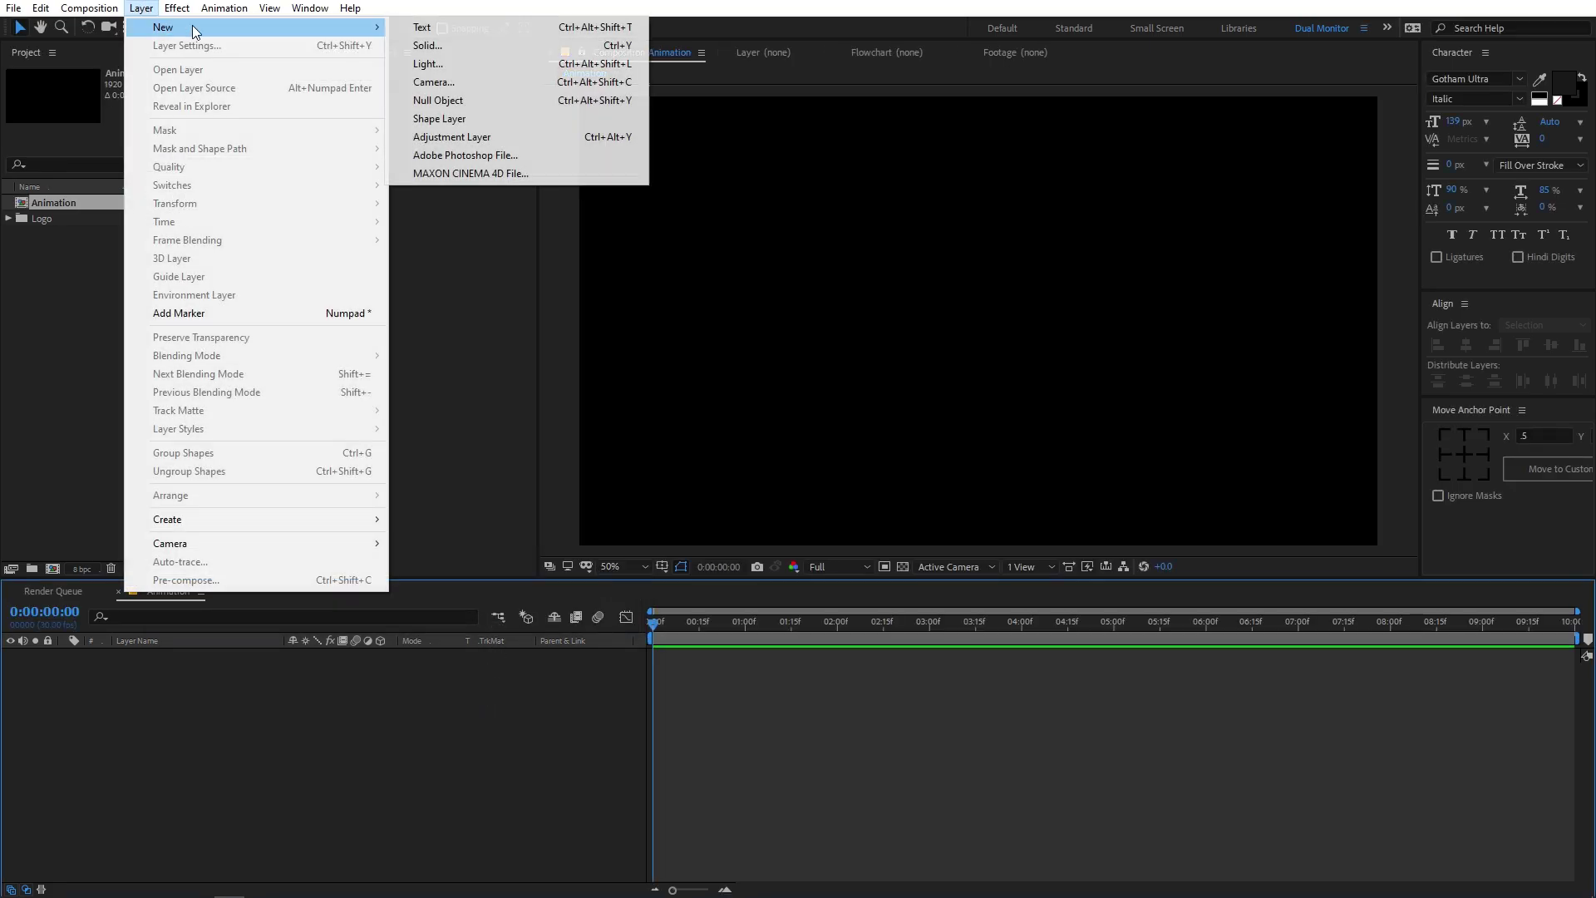
{"action": "left_click", "coordinate": [429, 46]}
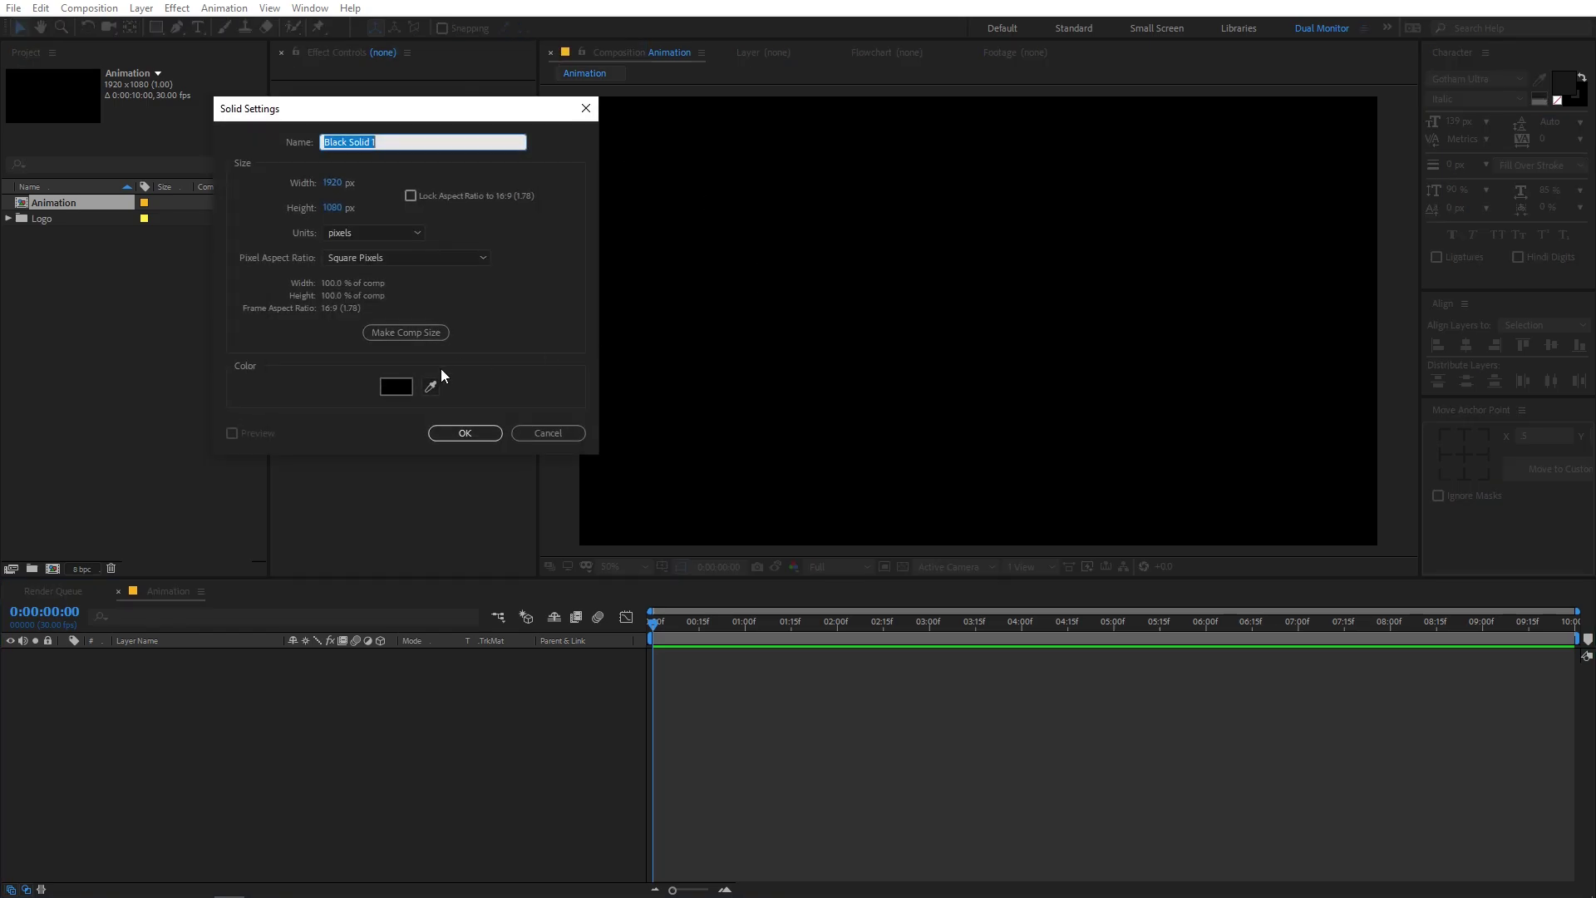
{"action": "left_click", "coordinate": [395, 388]}
{"action": "left_click", "coordinate": [421, 363]}
{"action": "left_click", "coordinate": [465, 433]}
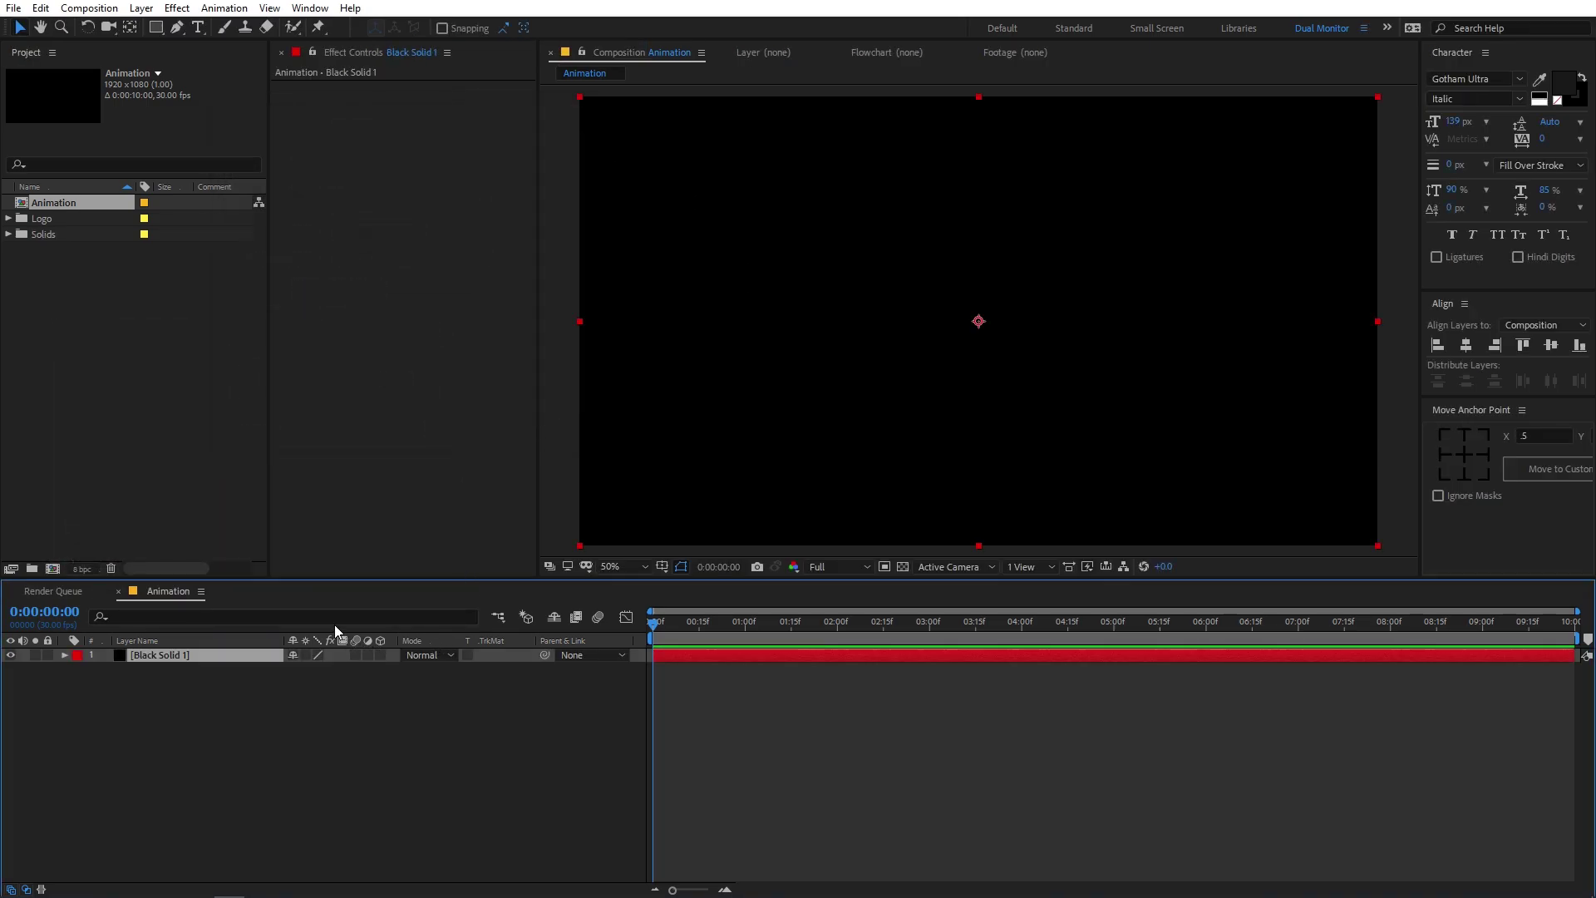
Step: Apply the Fill effect to the black solid and set its colour to off-white
{"action": "key", "text": "ctrl+space"}
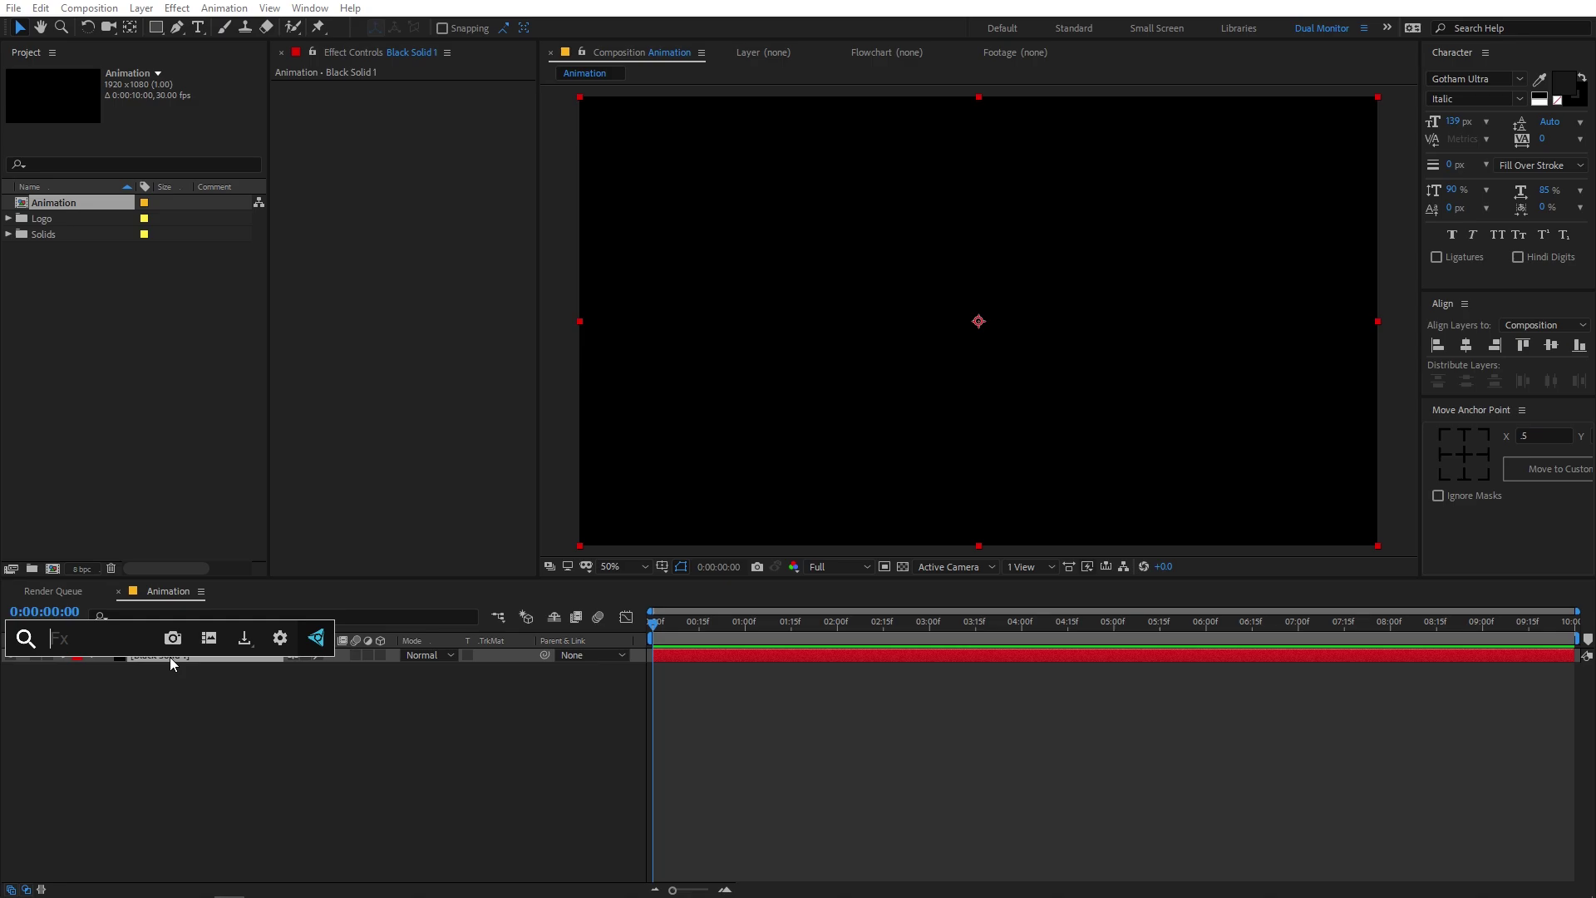
{"action": "type", "text": "fill"}
{"action": "key", "text": "Return"}
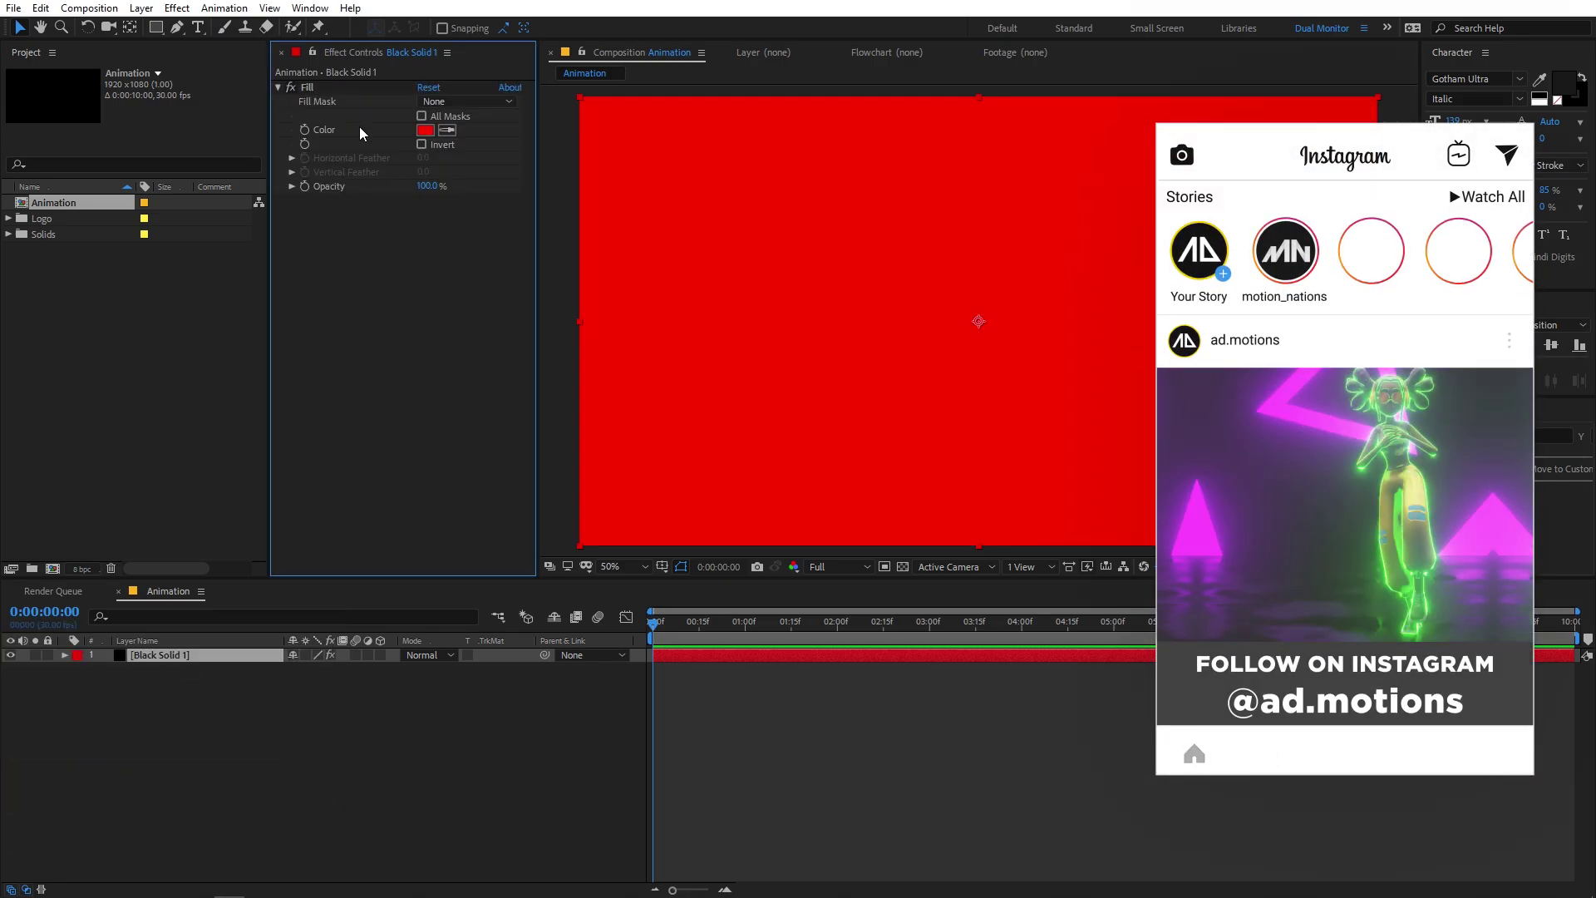
{"action": "left_click", "coordinate": [306, 89]}
{"action": "left_click", "coordinate": [425, 129]}
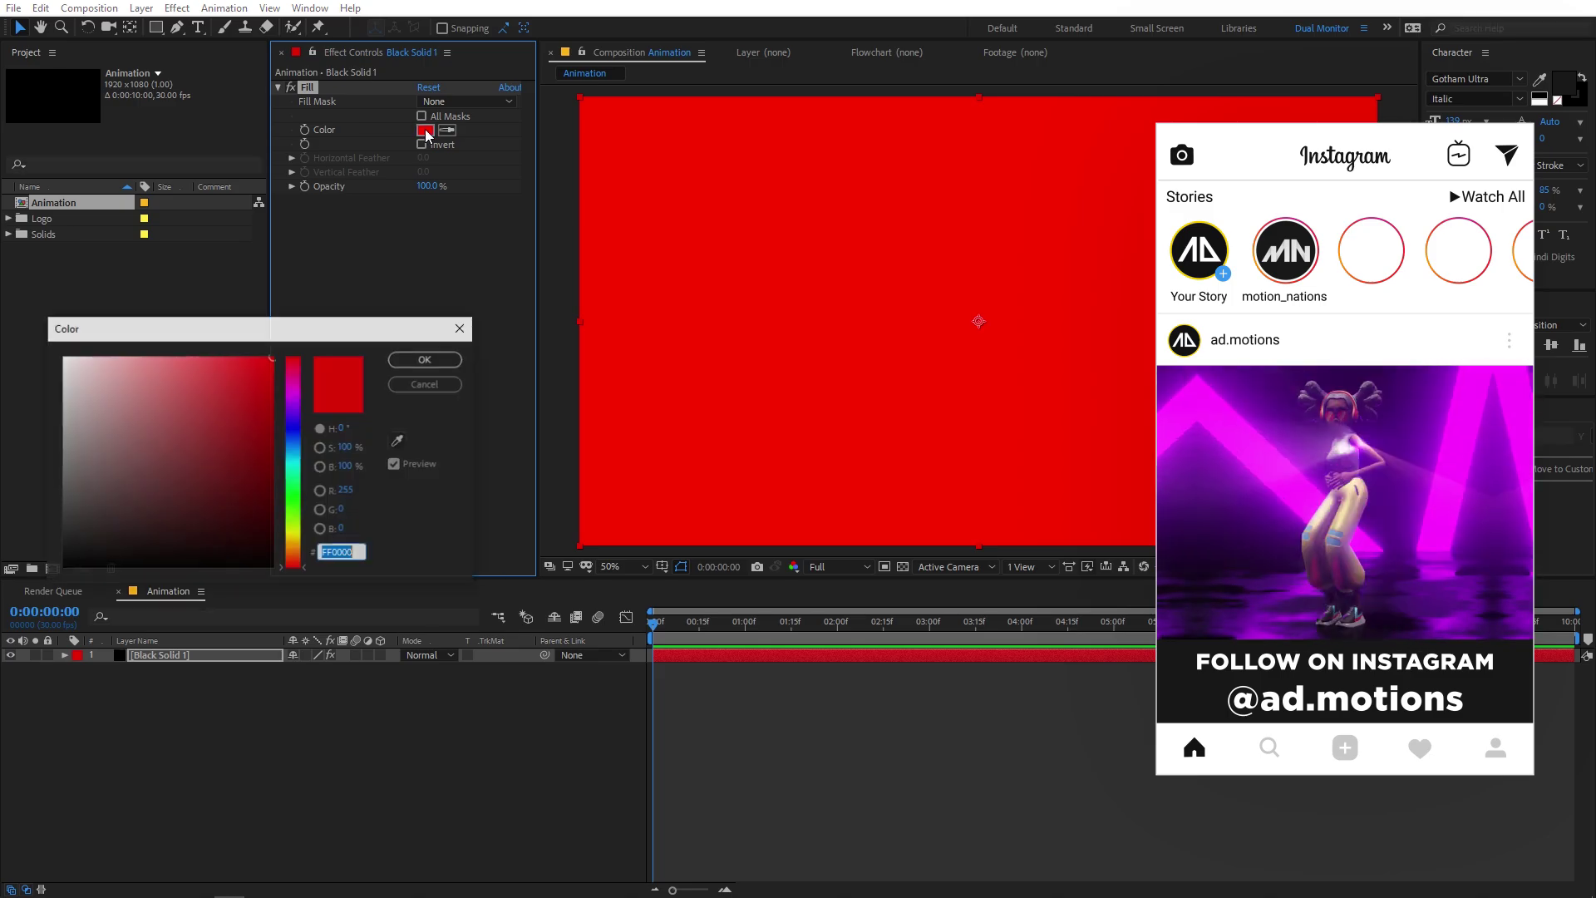
{"action": "left_click_drag", "start_coordinate": [67, 370], "coordinate": [12, 358]}
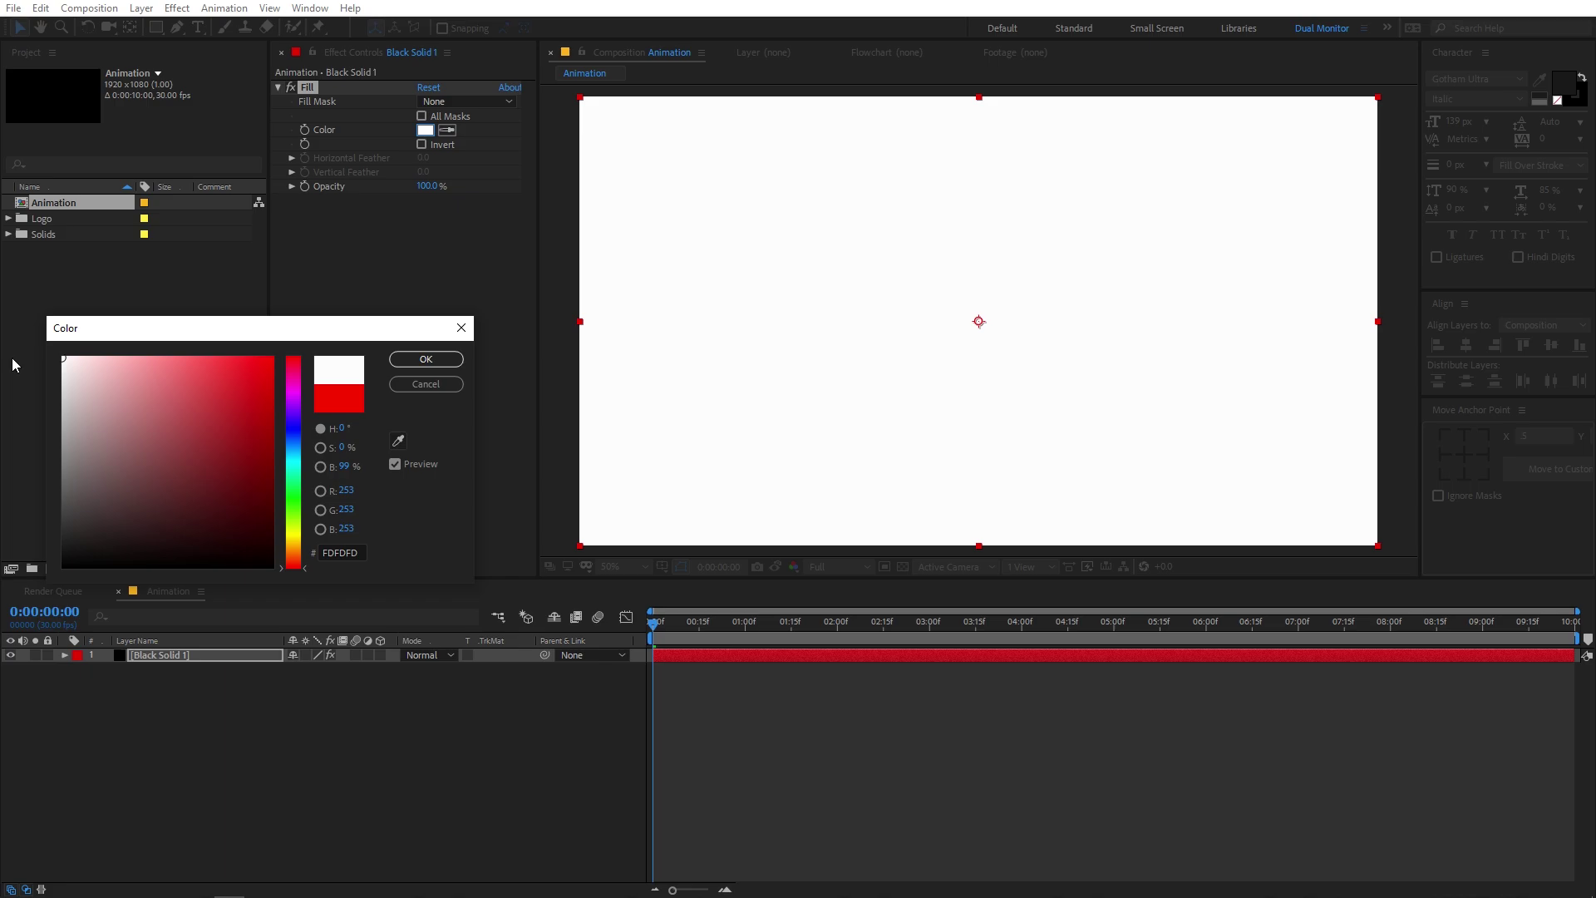
{"action": "left_click", "coordinate": [422, 363]}
{"action": "left_click", "coordinate": [894, 666]}
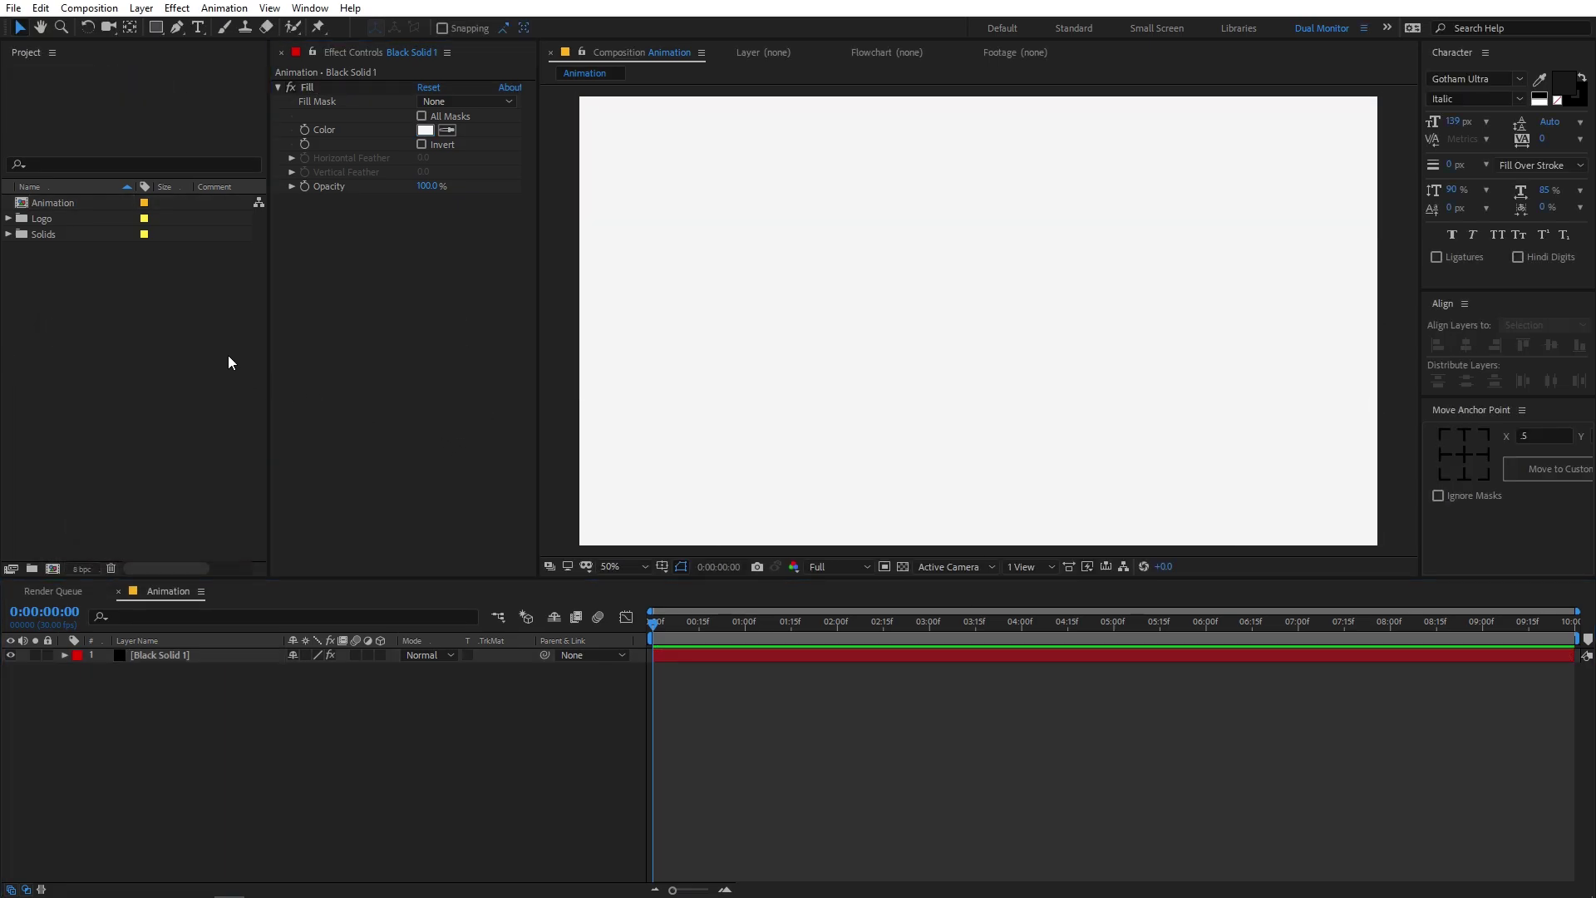
Step: Draw a slanted straight line near the frame's centre with the Pen tool and set its stroke width to 9 px
{"action": "left_click", "coordinate": [174, 27]}
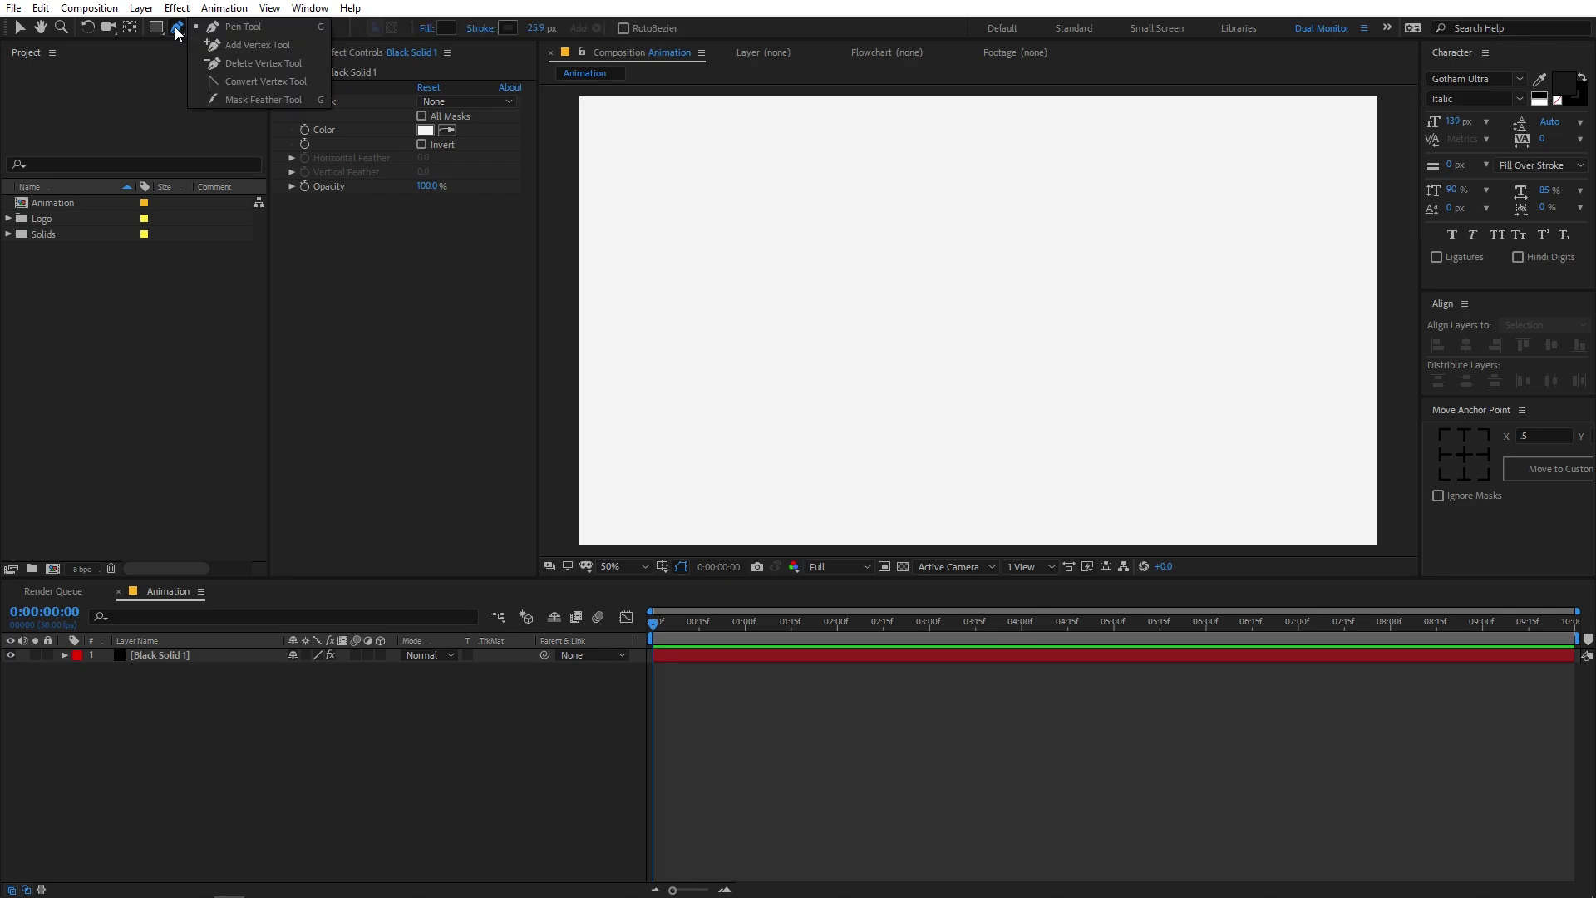
{"action": "left_click", "coordinate": [978, 268]}
{"action": "left_click", "coordinate": [926, 413]}
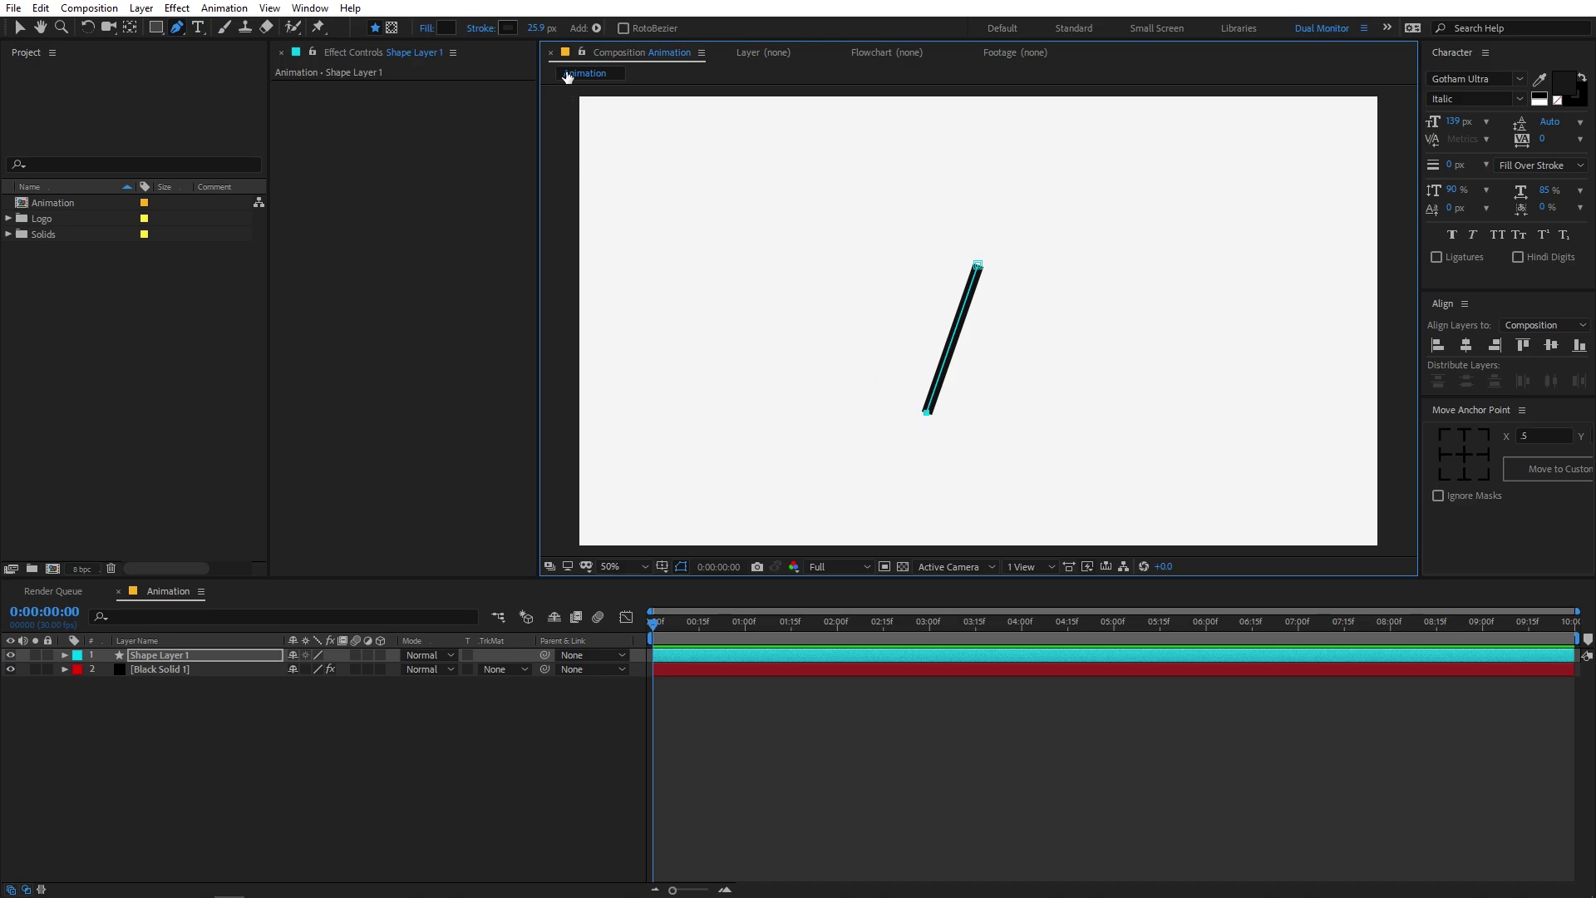
{"action": "left_click_drag", "start_coordinate": [546, 30], "coordinate": [533, 31]}
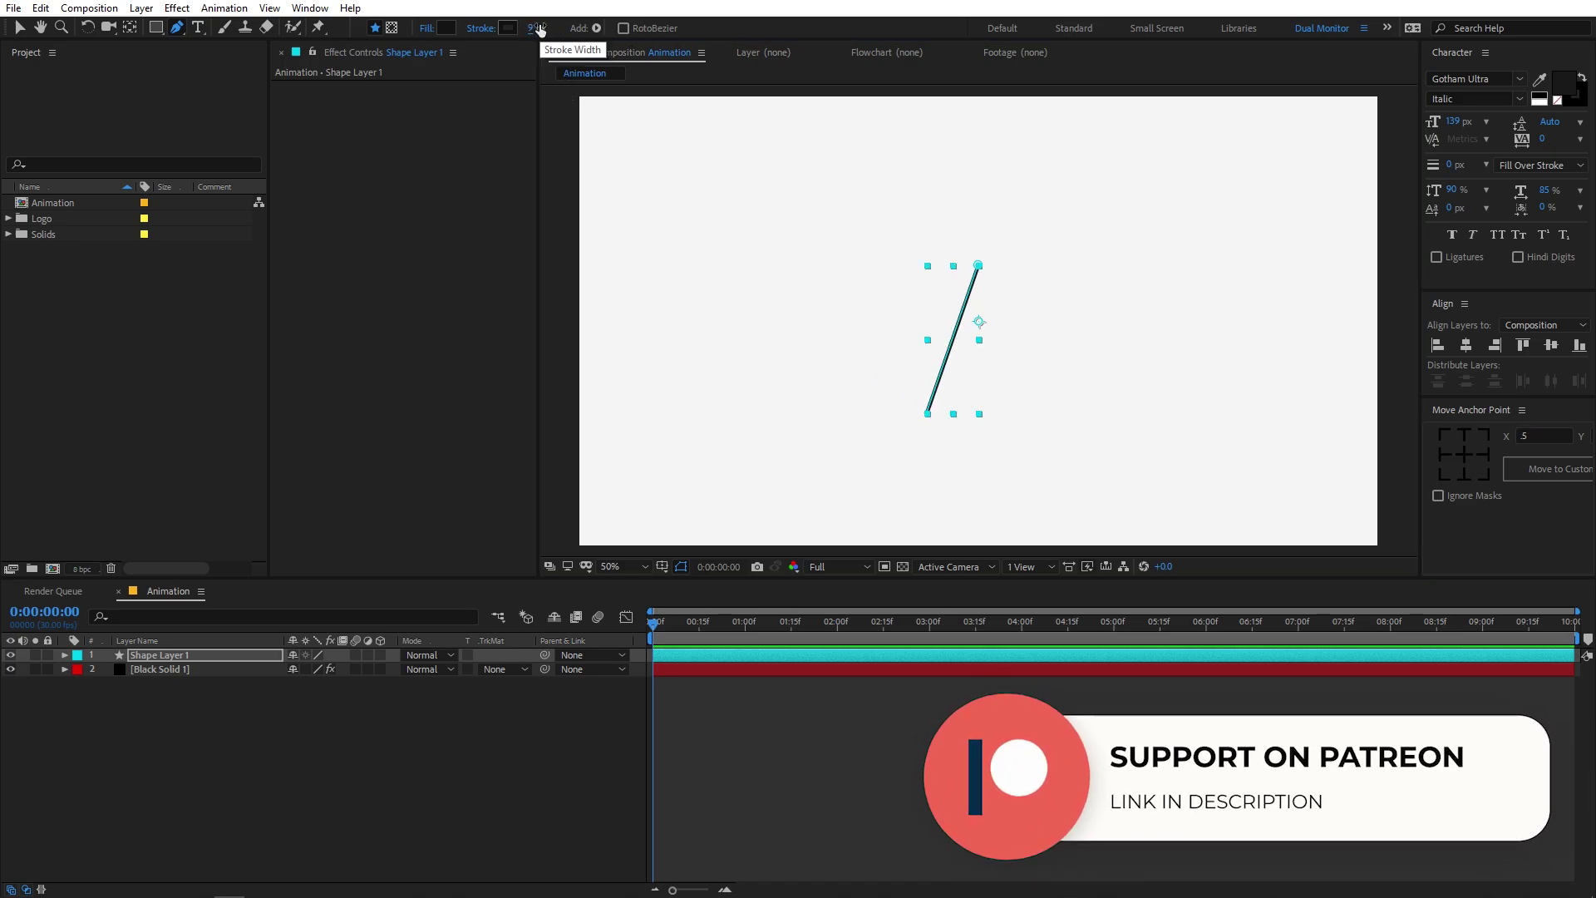
Step: Centre the slanted line's shape layer horizontally and vertically in the composition, and deselect it
{"action": "left_click", "coordinate": [180, 656]}
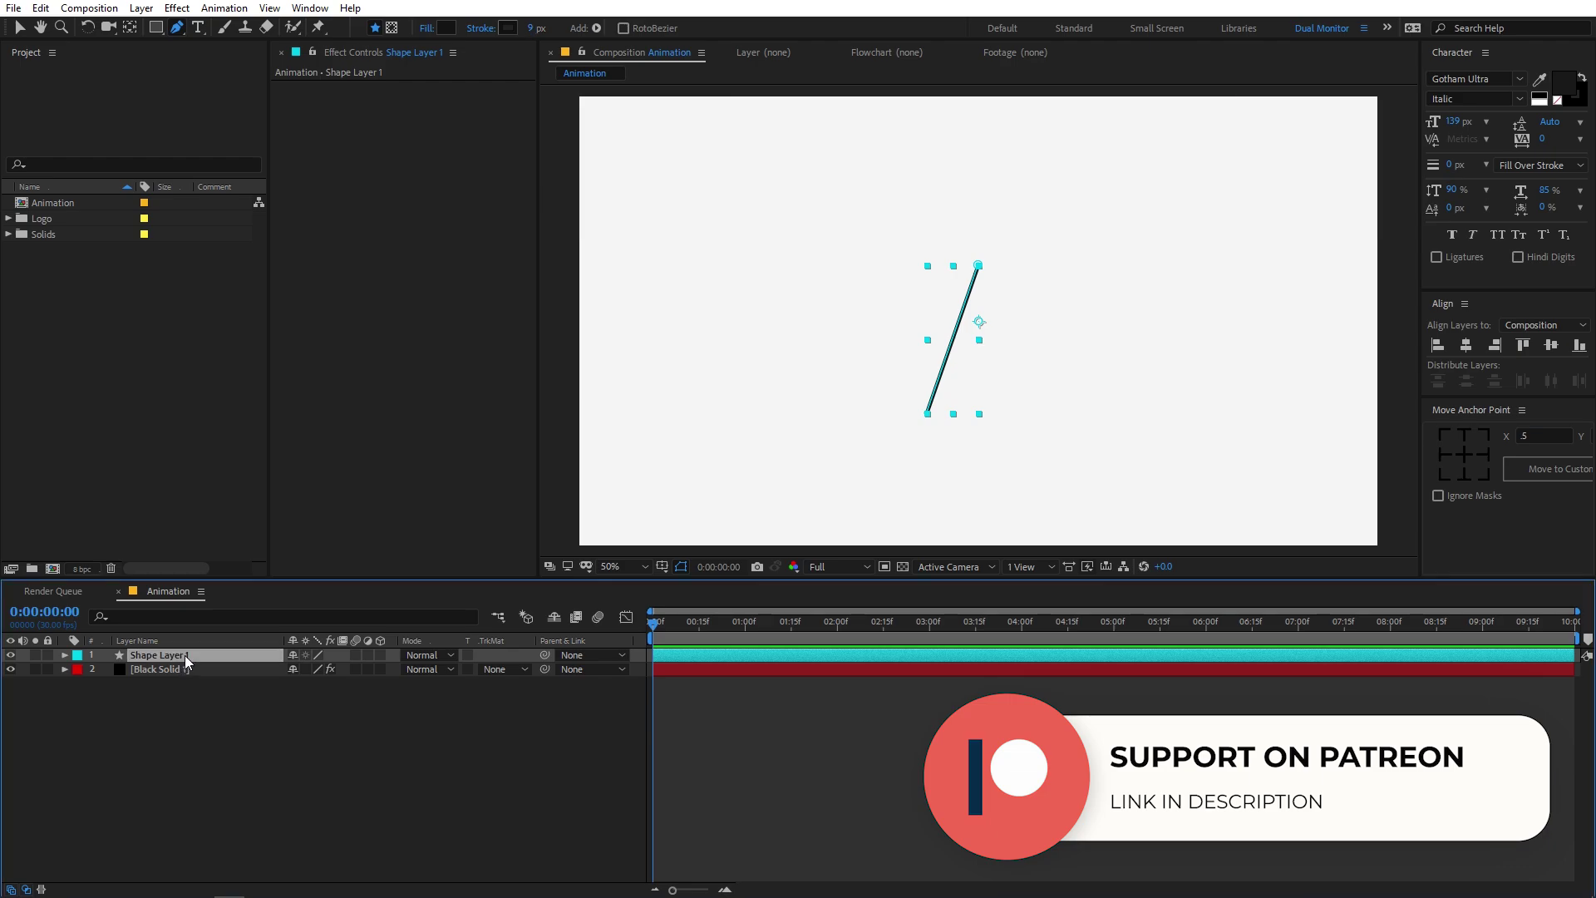
{"action": "left_click", "coordinate": [1467, 346]}
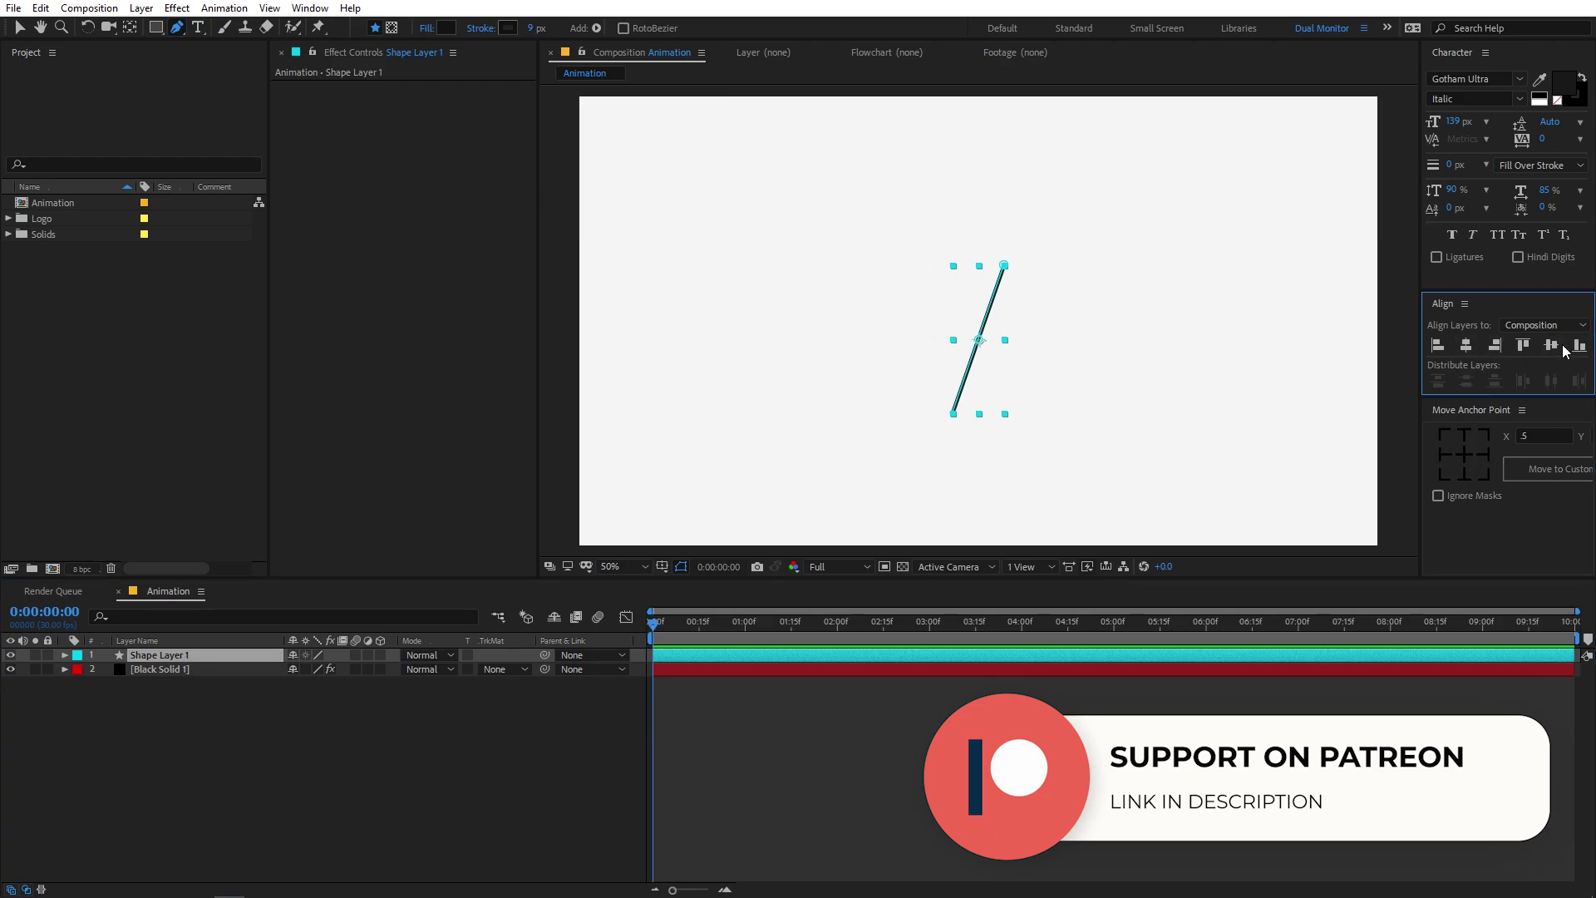
{"action": "left_click", "coordinate": [1552, 345]}
{"action": "key", "text": "F2"}
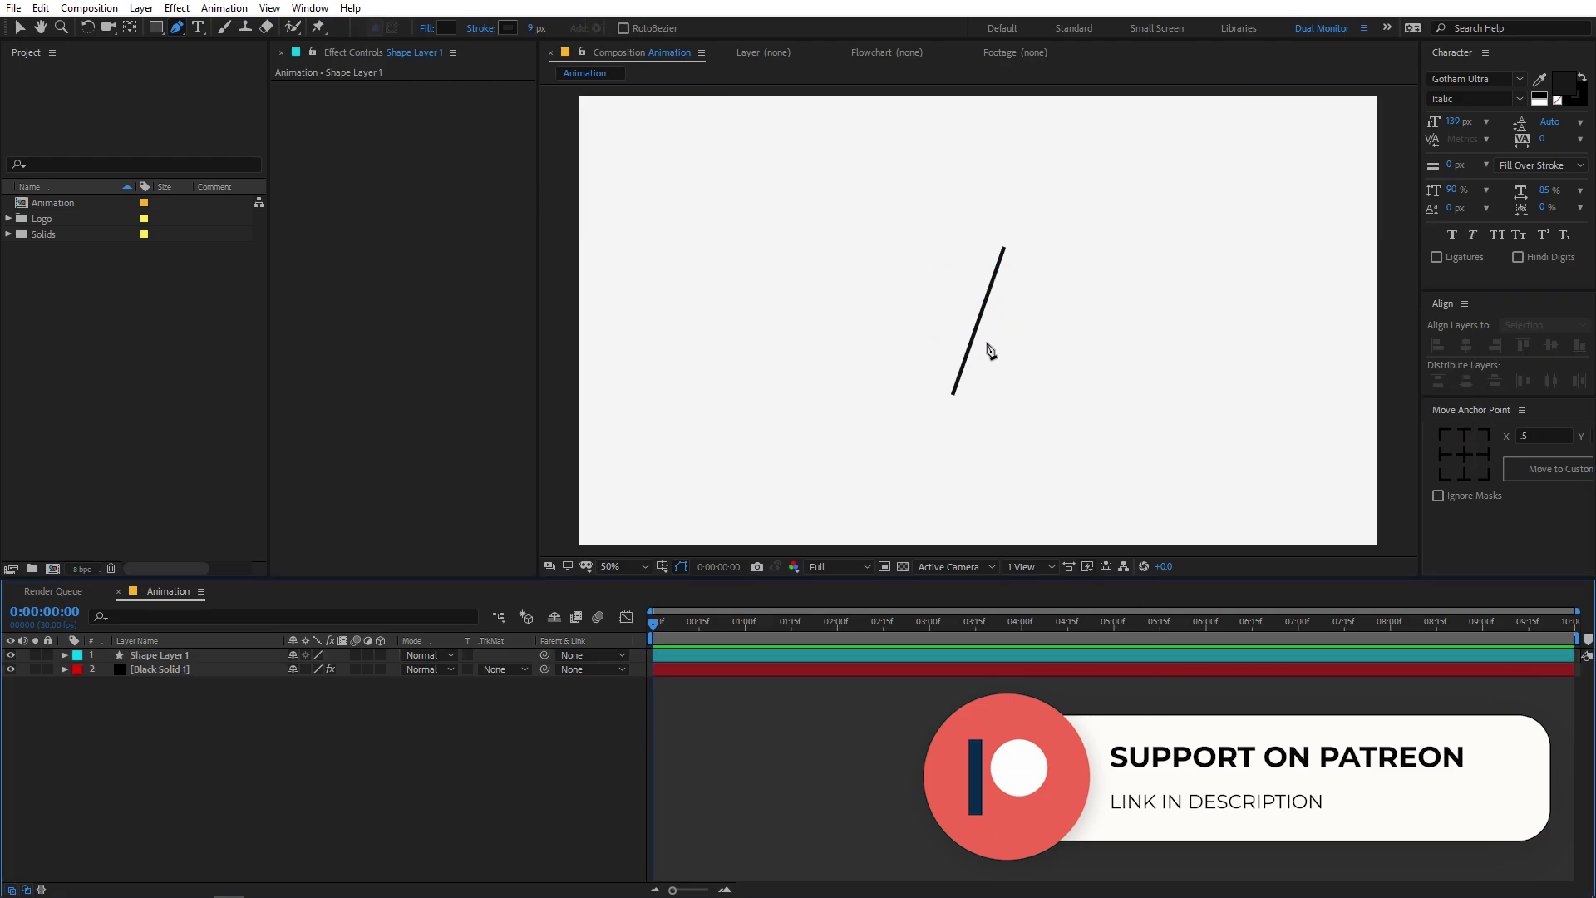
{"action": "left_click", "coordinate": [122, 384]}
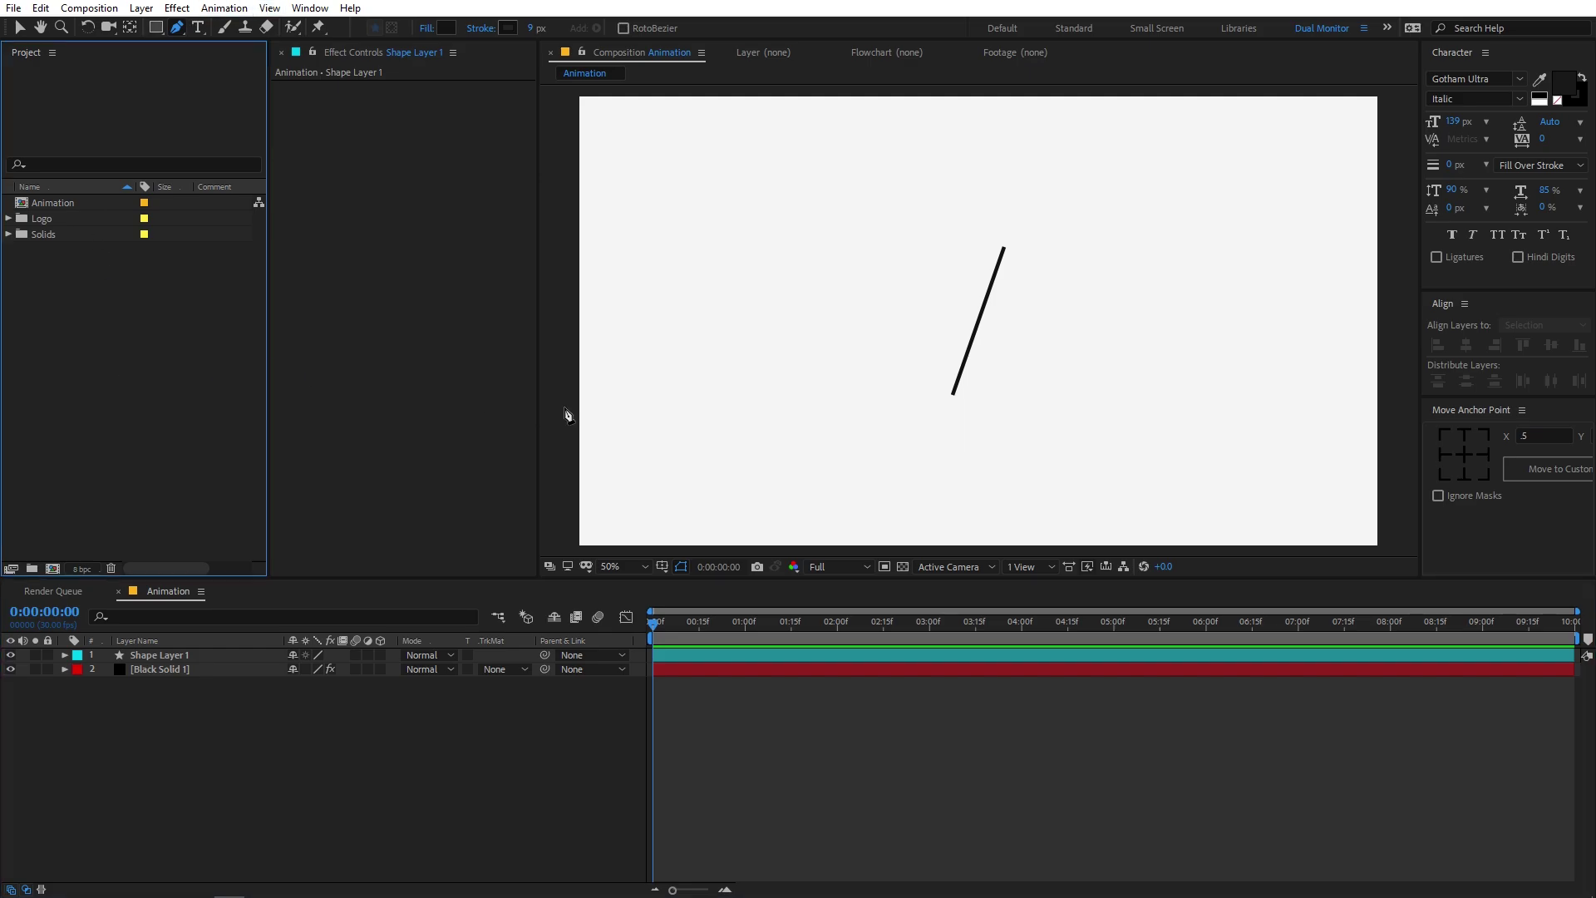
Step: Try lengthening the slanted line by moving its upper end point further up, and undo the change
{"action": "left_click", "coordinate": [205, 28]}
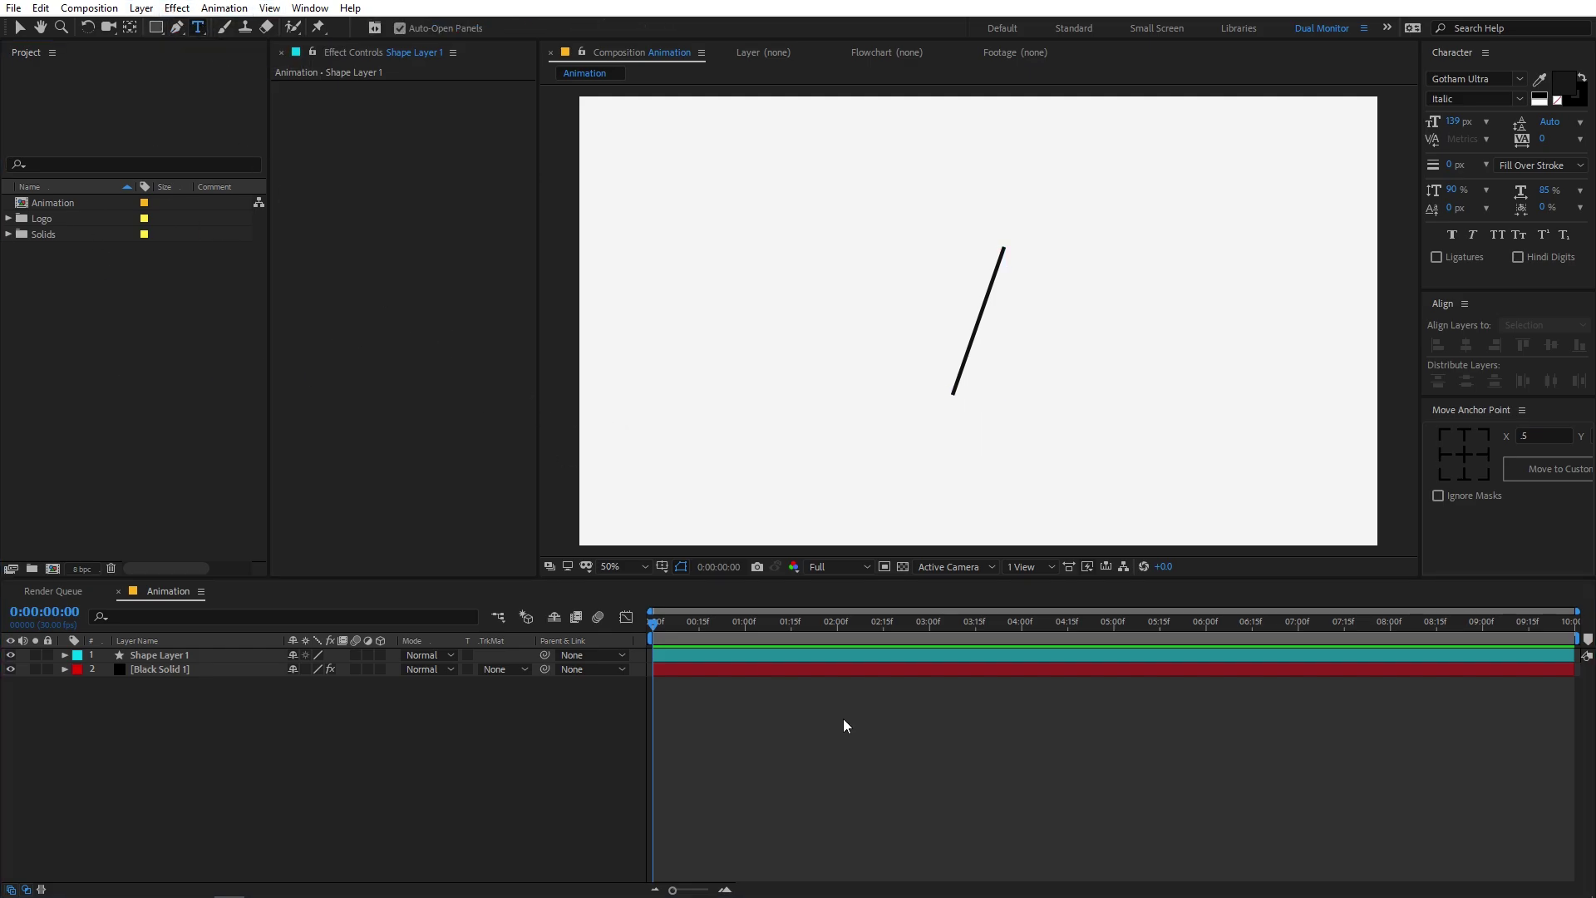
{"action": "left_click", "coordinate": [191, 656]}
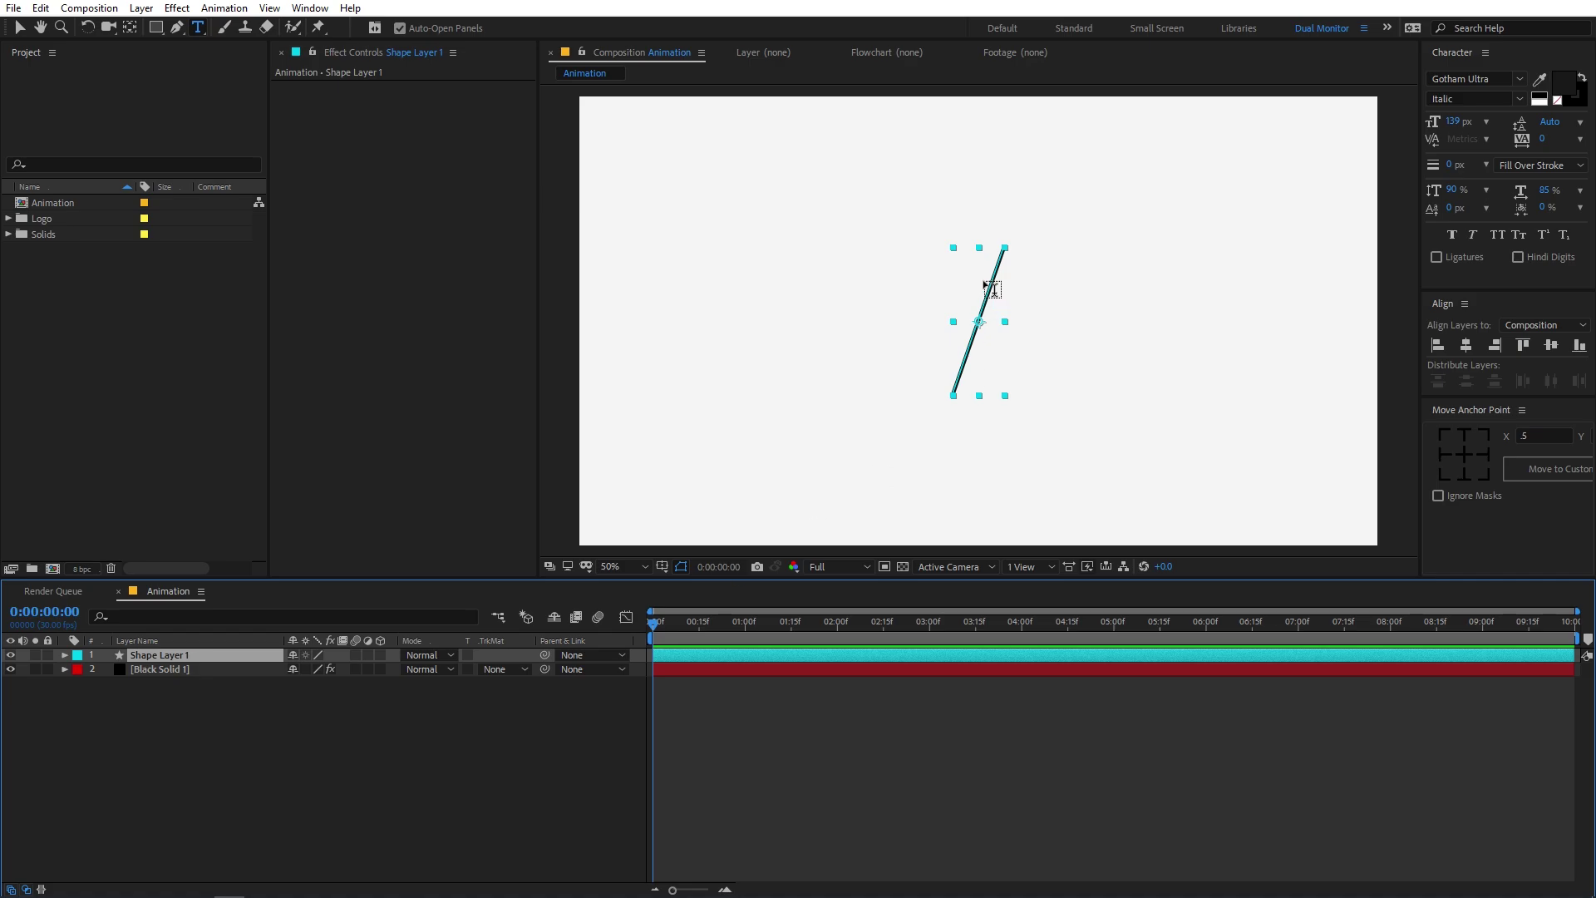
{"action": "left_click", "coordinate": [178, 27]}
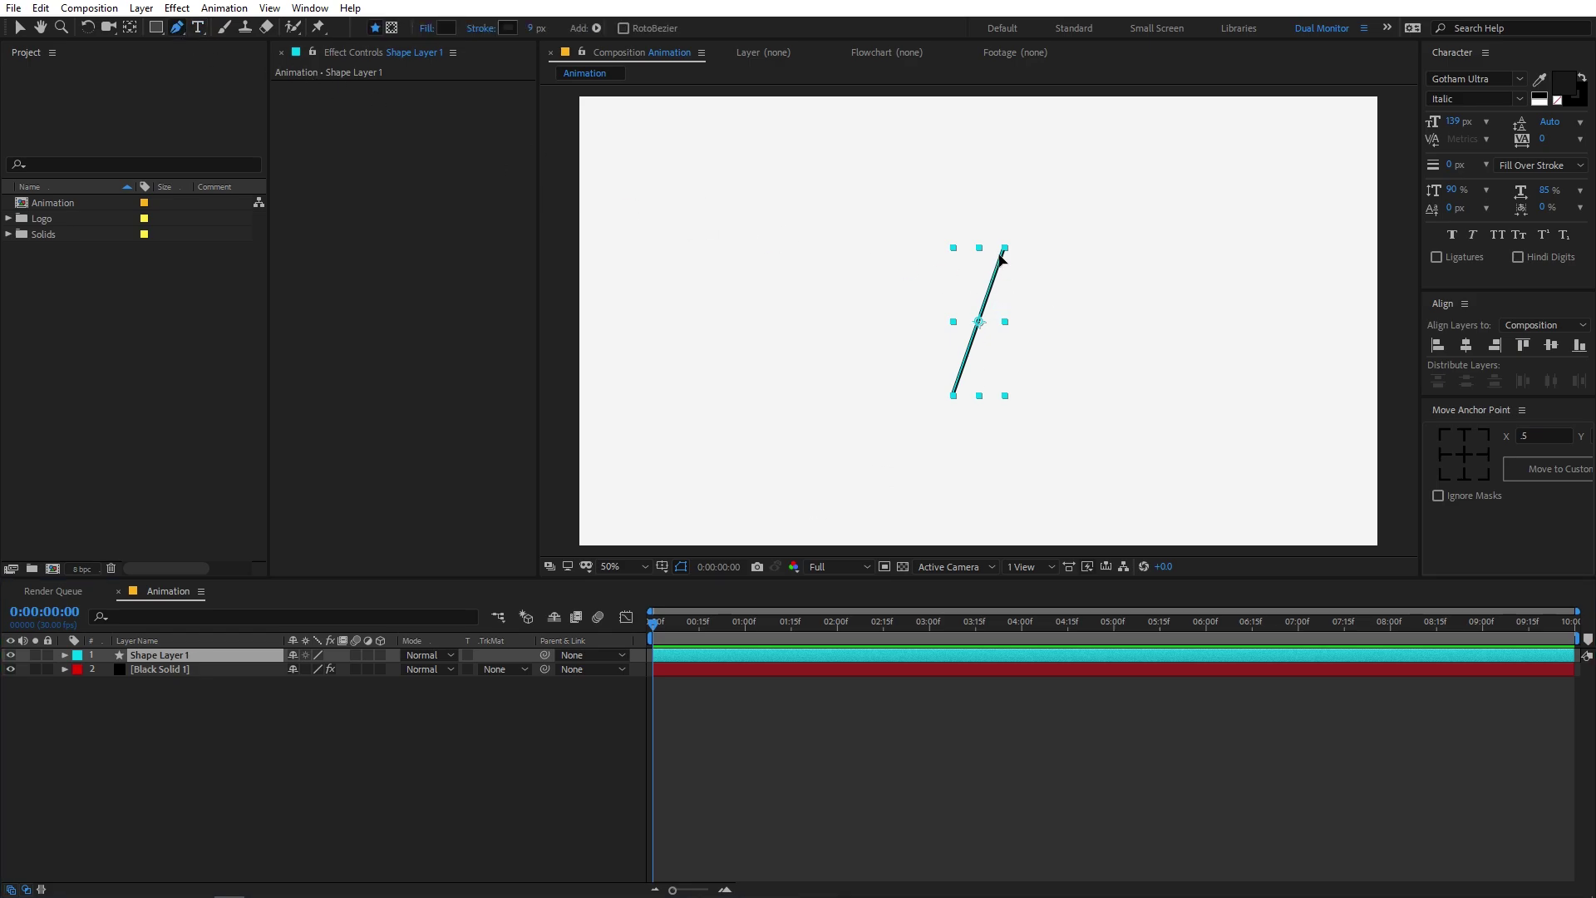
{"action": "left_click", "coordinate": [1005, 248]}
{"action": "left_click_drag", "start_coordinate": [1005, 248], "coordinate": [1027, 187]}
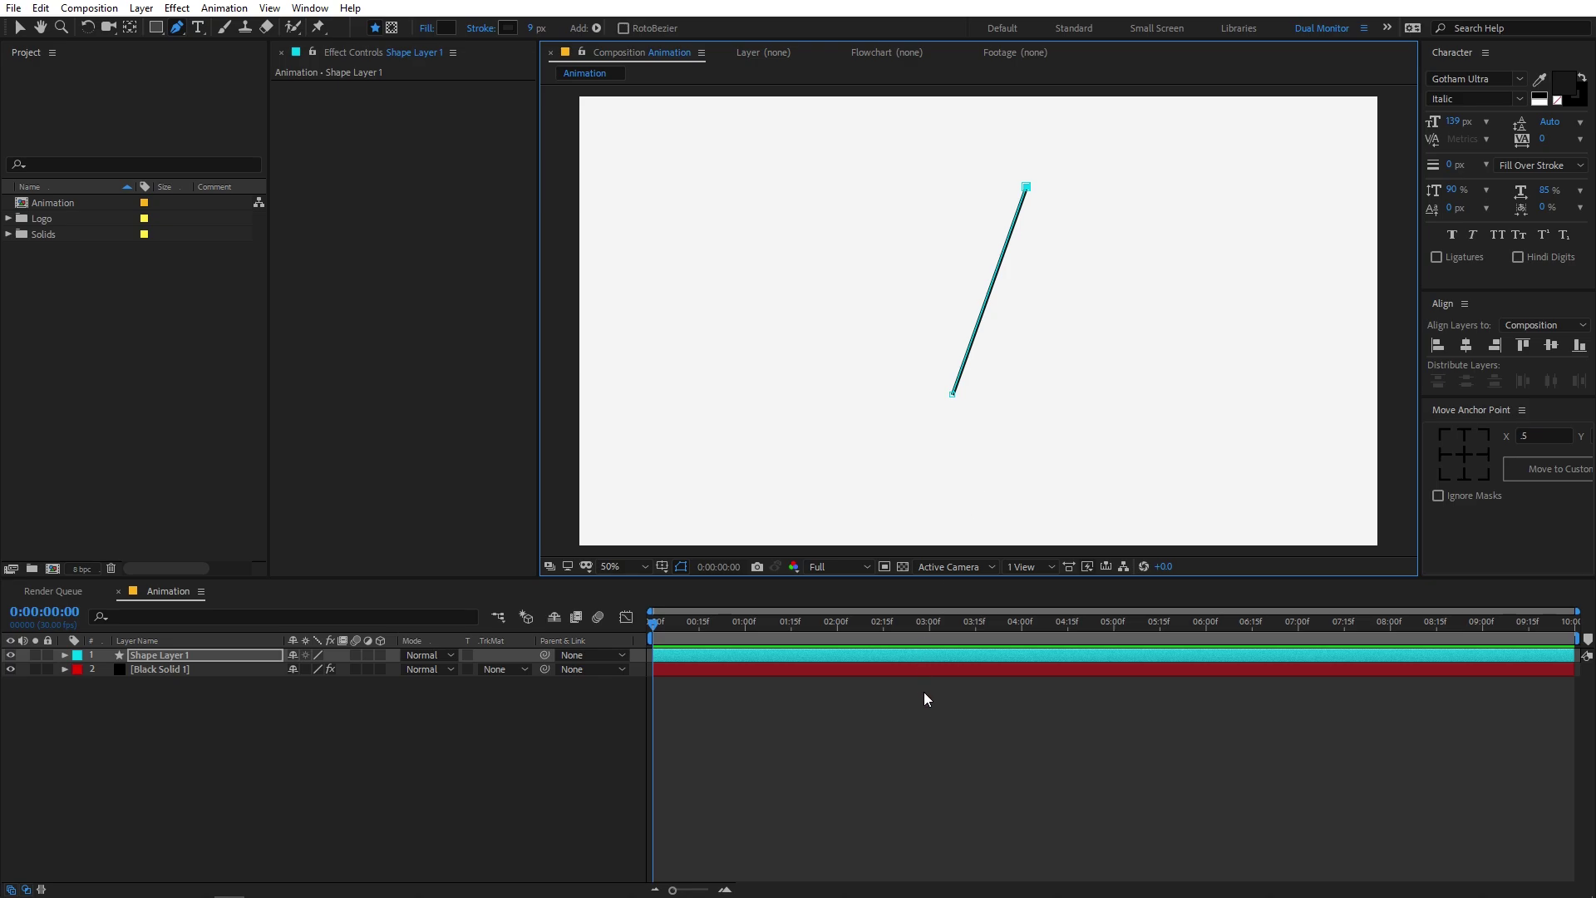
{"action": "key", "text": "ctrl+z"}
{"action": "left_click", "coordinate": [926, 732]}
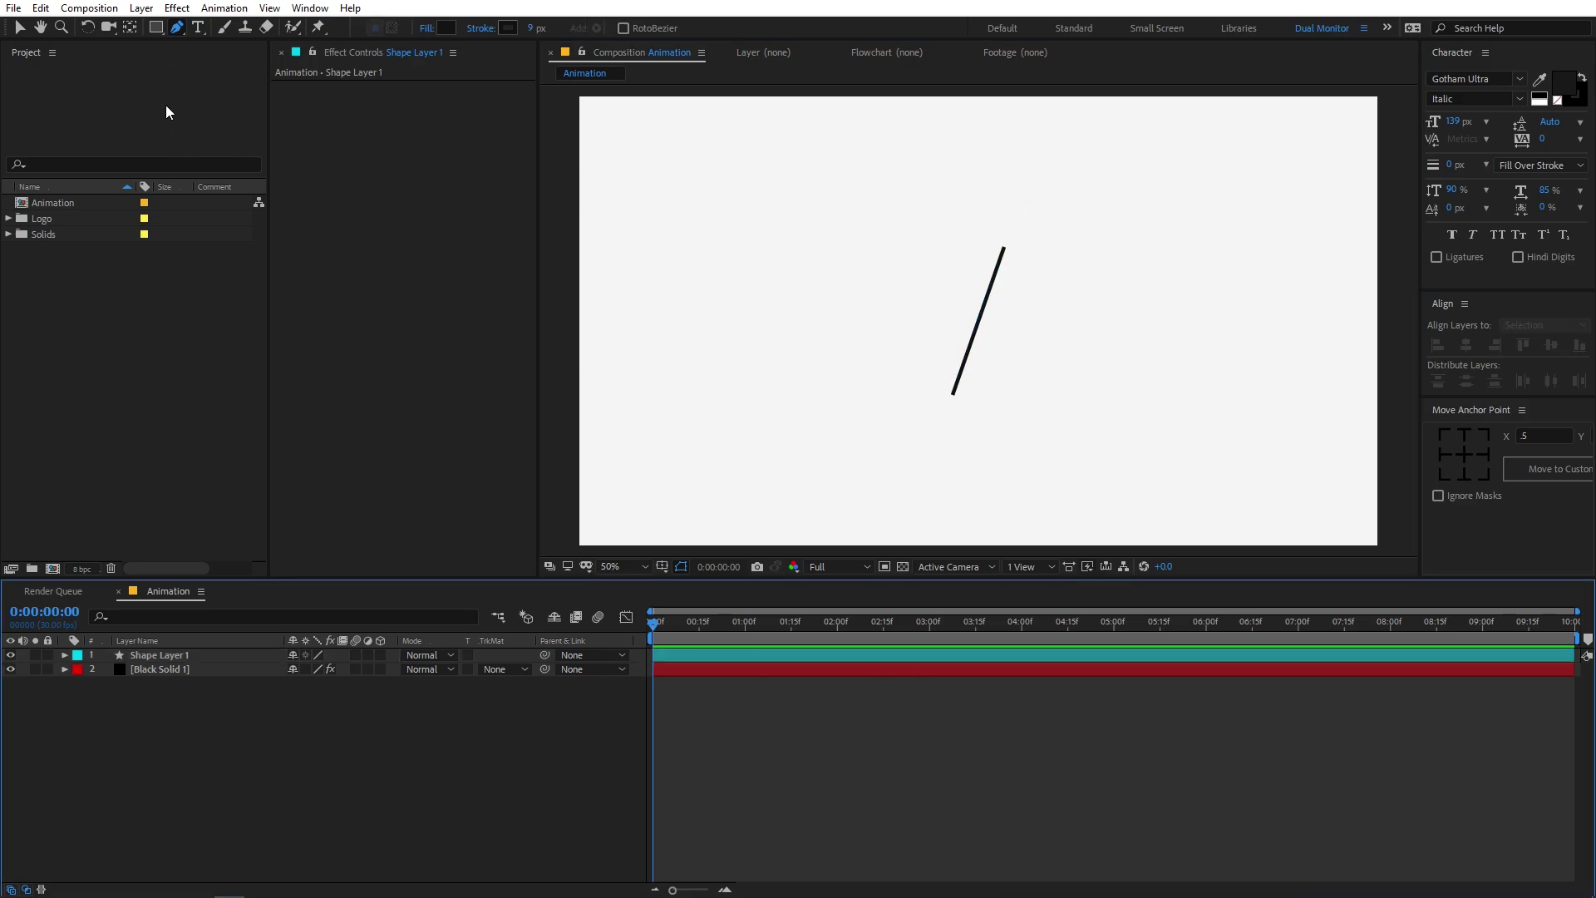
Step: Add a horizontal text layer reading MOTION over the composition
{"action": "left_click", "coordinate": [200, 31]}
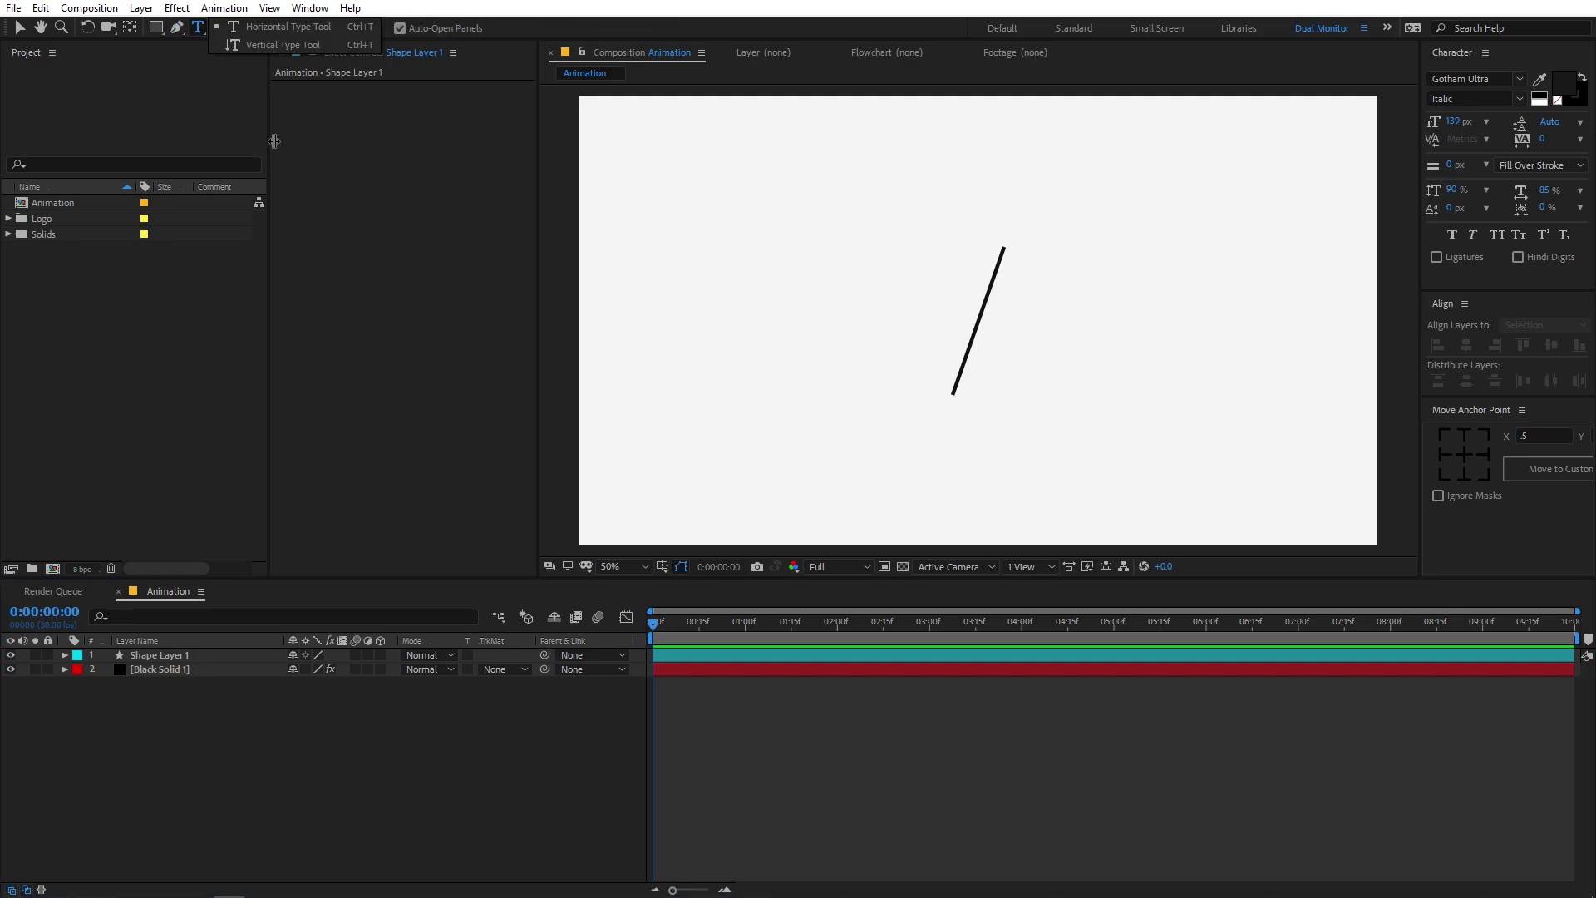
{"action": "left_click", "coordinate": [854, 313]}
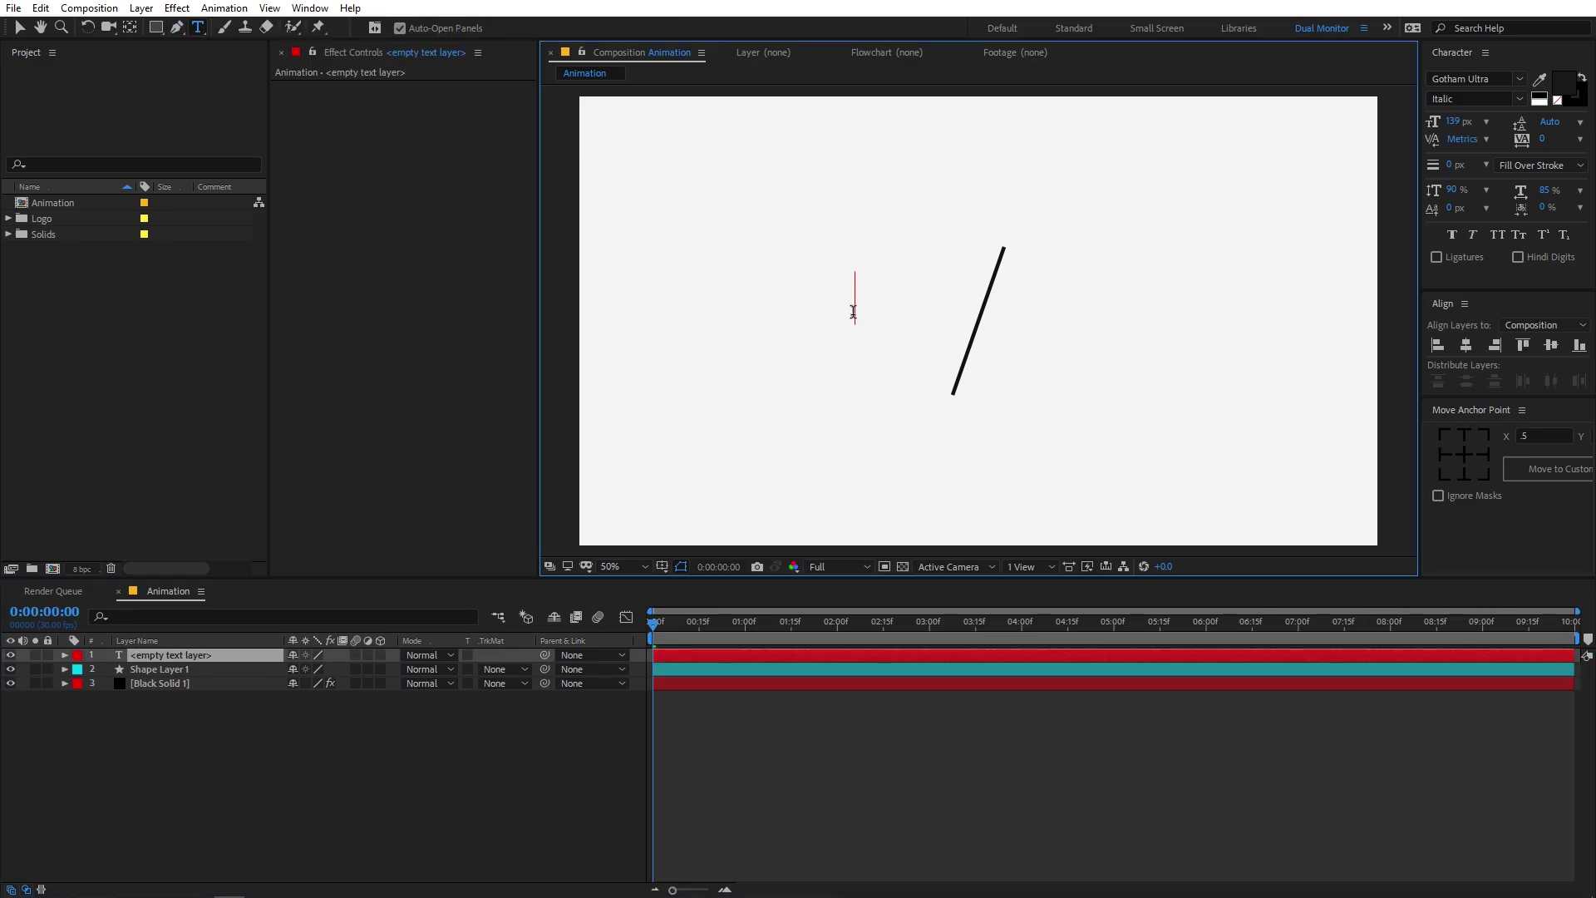
{"action": "type", "text": "MOTION"}
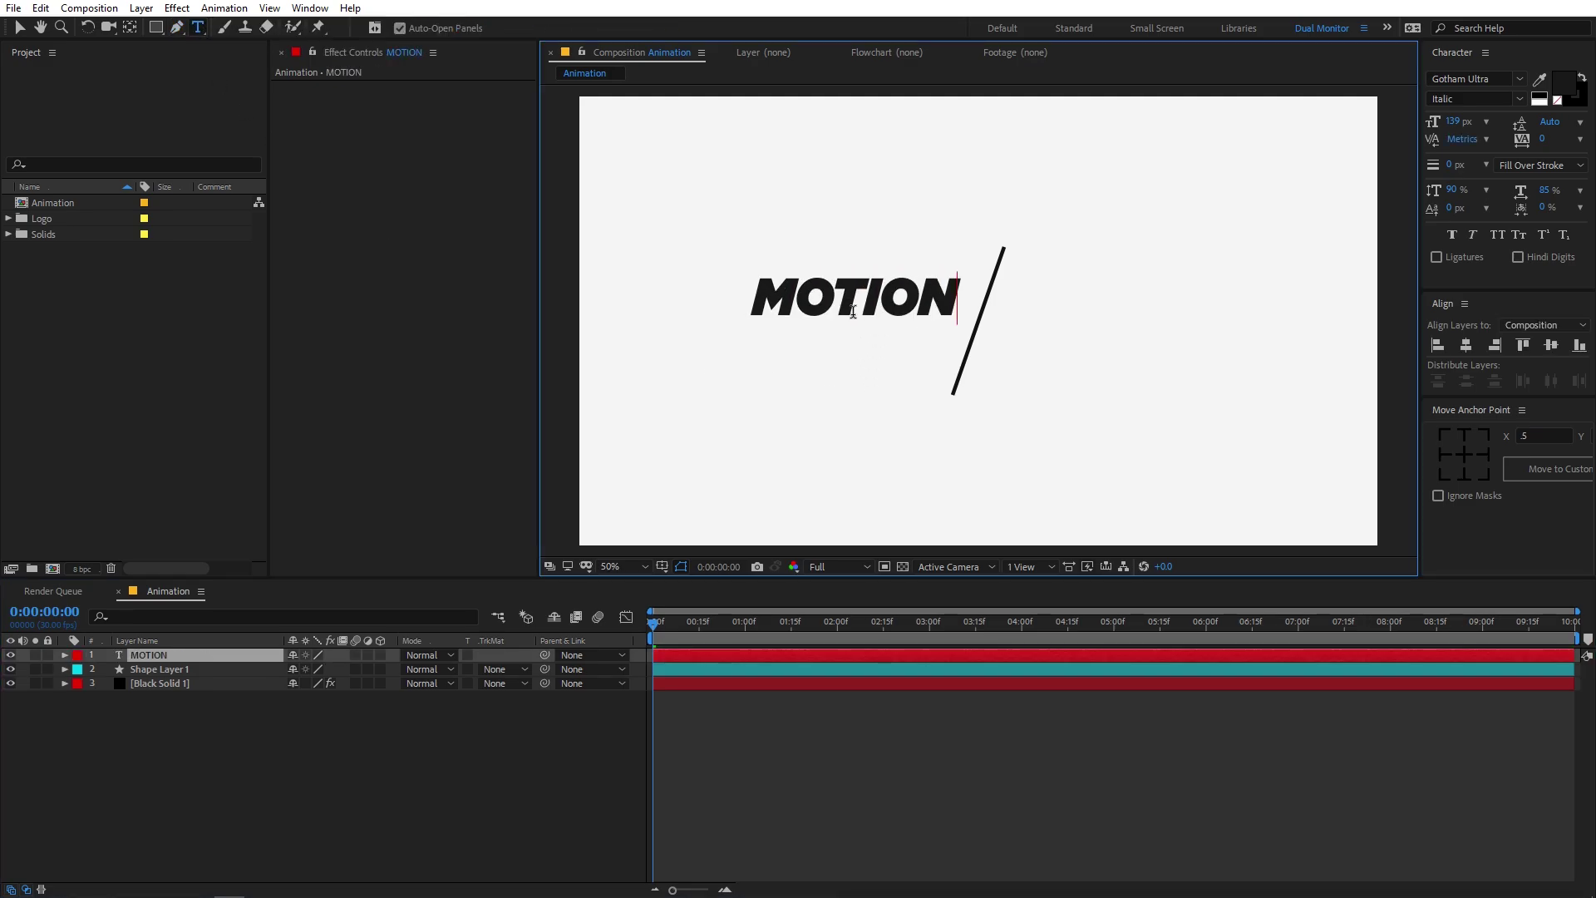
{"action": "key", "text": "BackSpace"}
Step: Move the MOTION text's anchor point to its centre and align the layer to the middle of the composition
{"action": "left_click", "coordinate": [1465, 455]}
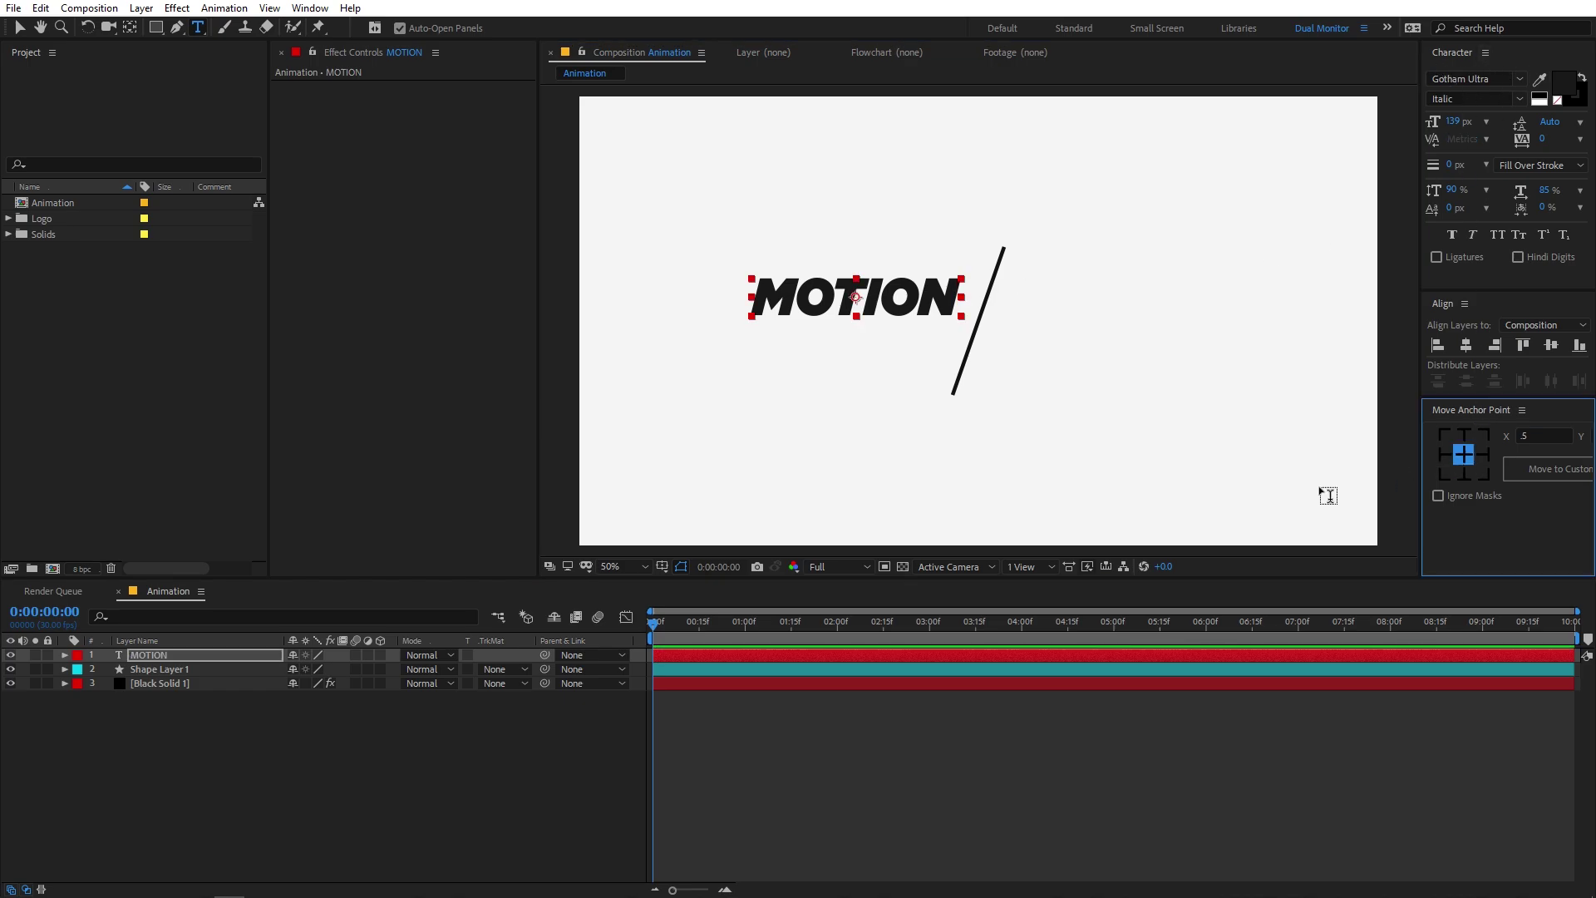
{"action": "left_click", "coordinate": [1467, 345]}
{"action": "left_click", "coordinate": [1551, 345]}
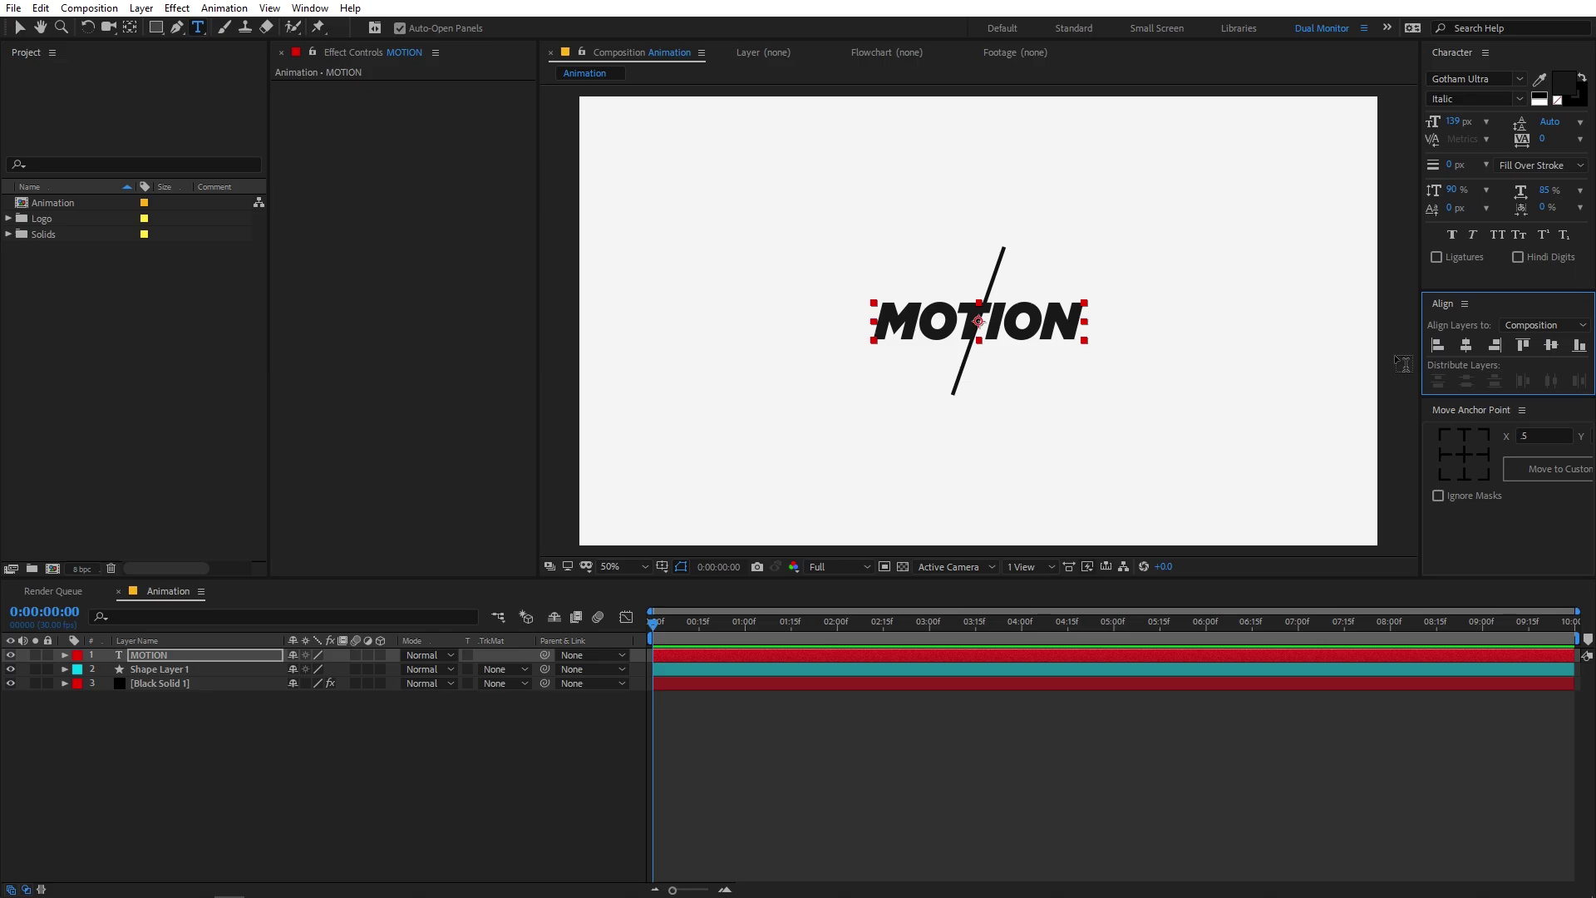
{"action": "left_click", "coordinate": [310, 8]}
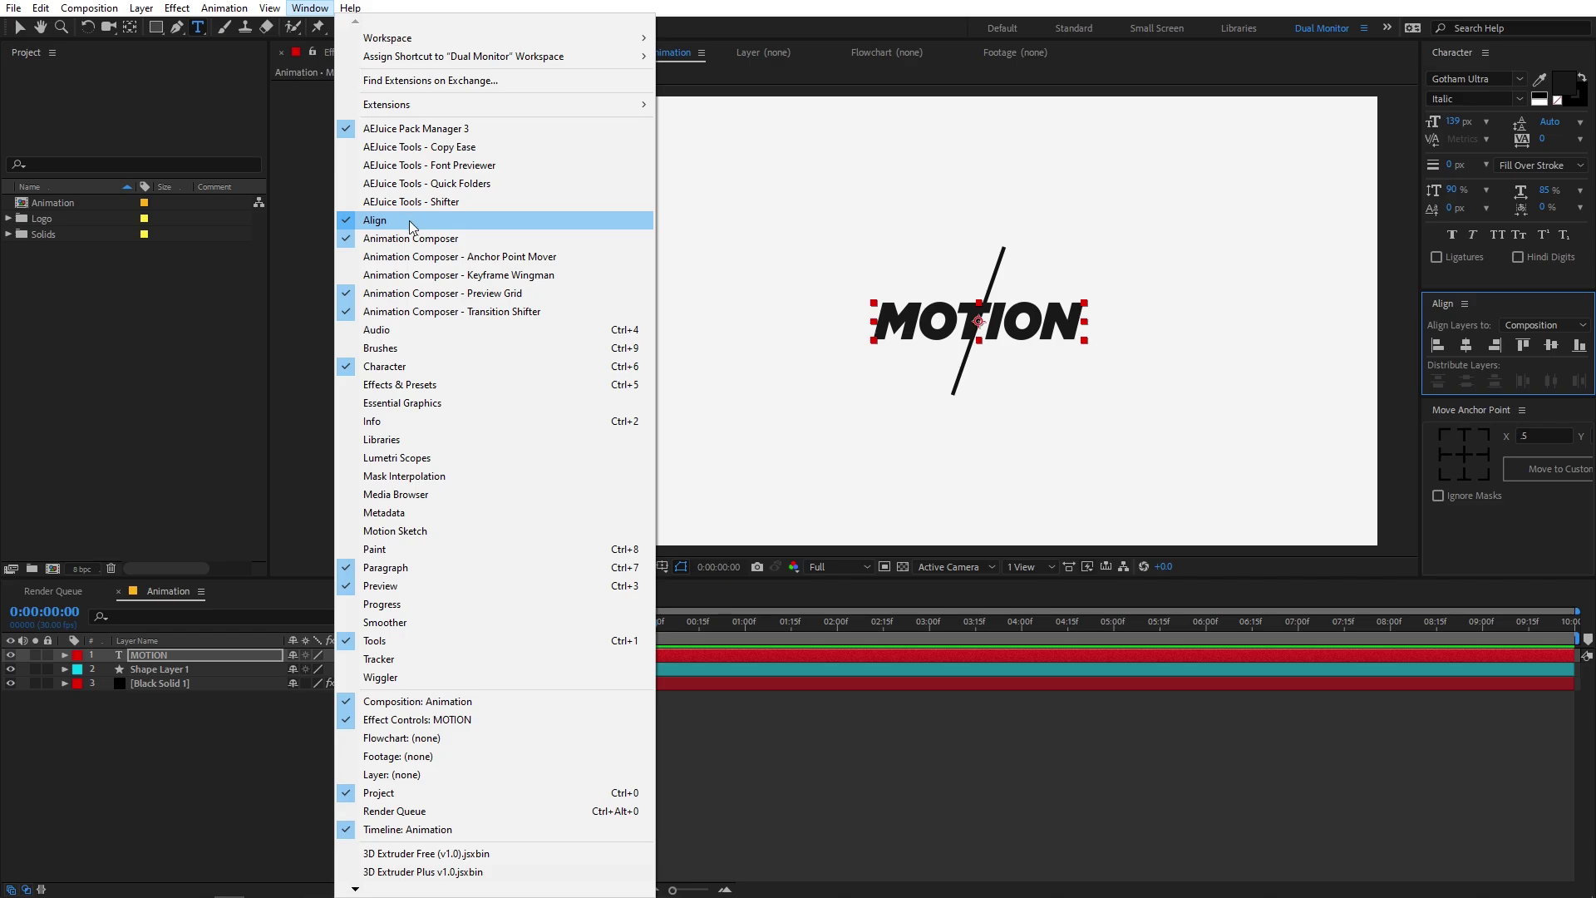
{"action": "left_click", "coordinate": [241, 667]}
Step: Set the scale of the MOTION text layer to 140%
{"action": "left_click", "coordinate": [178, 655]}
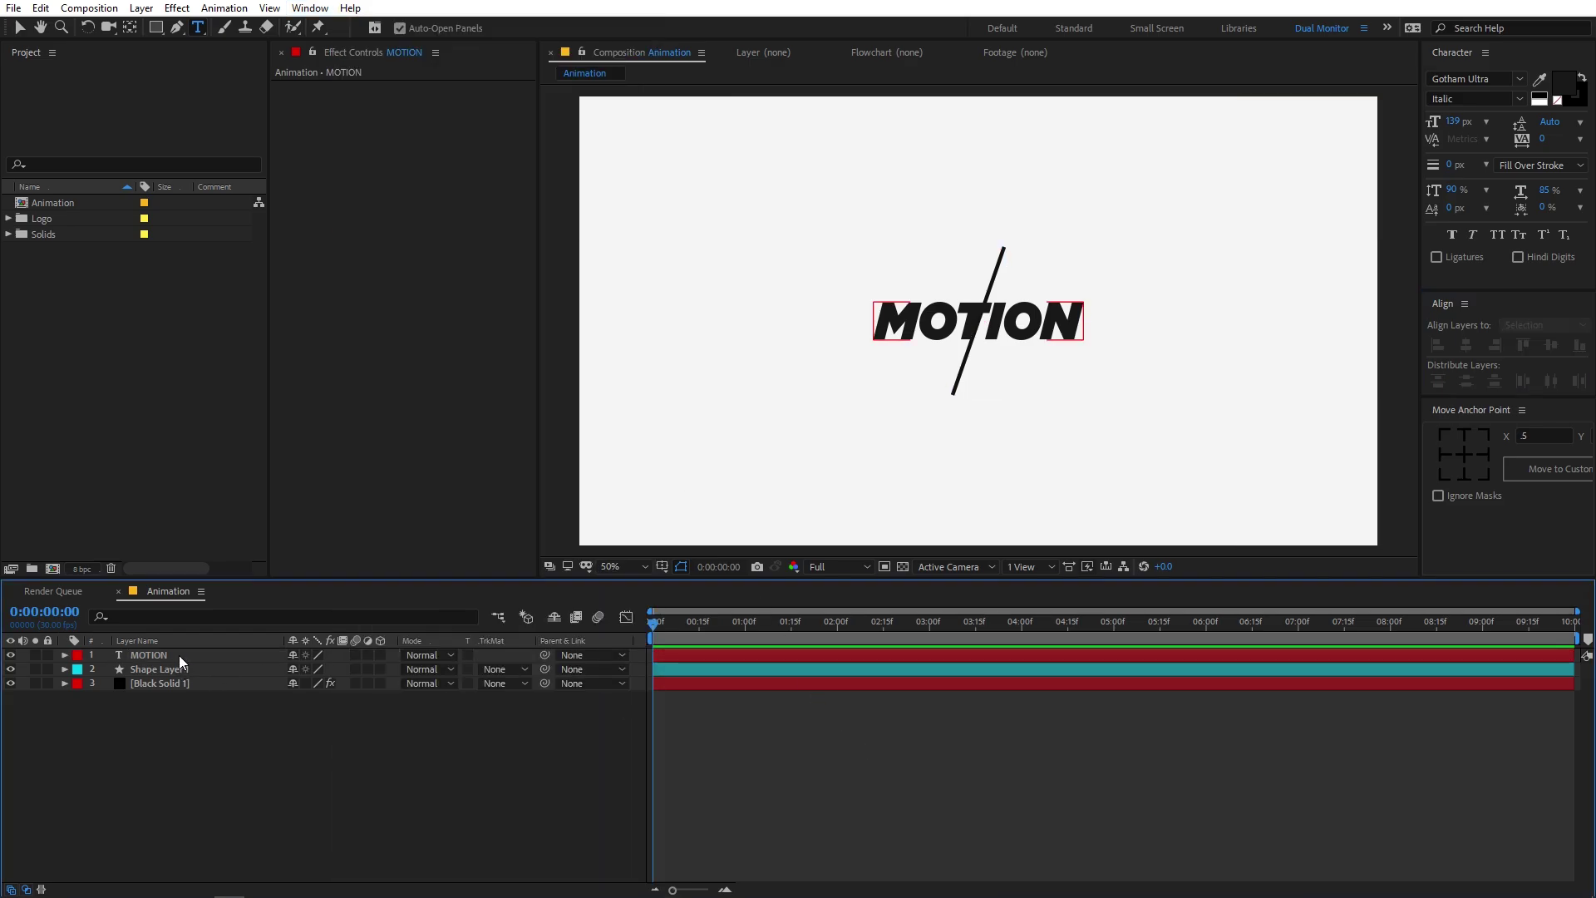
{"action": "key", "text": "s"}
{"action": "left_click_drag", "start_coordinate": [316, 669], "coordinate": [632, 673]}
{"action": "left_click", "coordinate": [317, 670]}
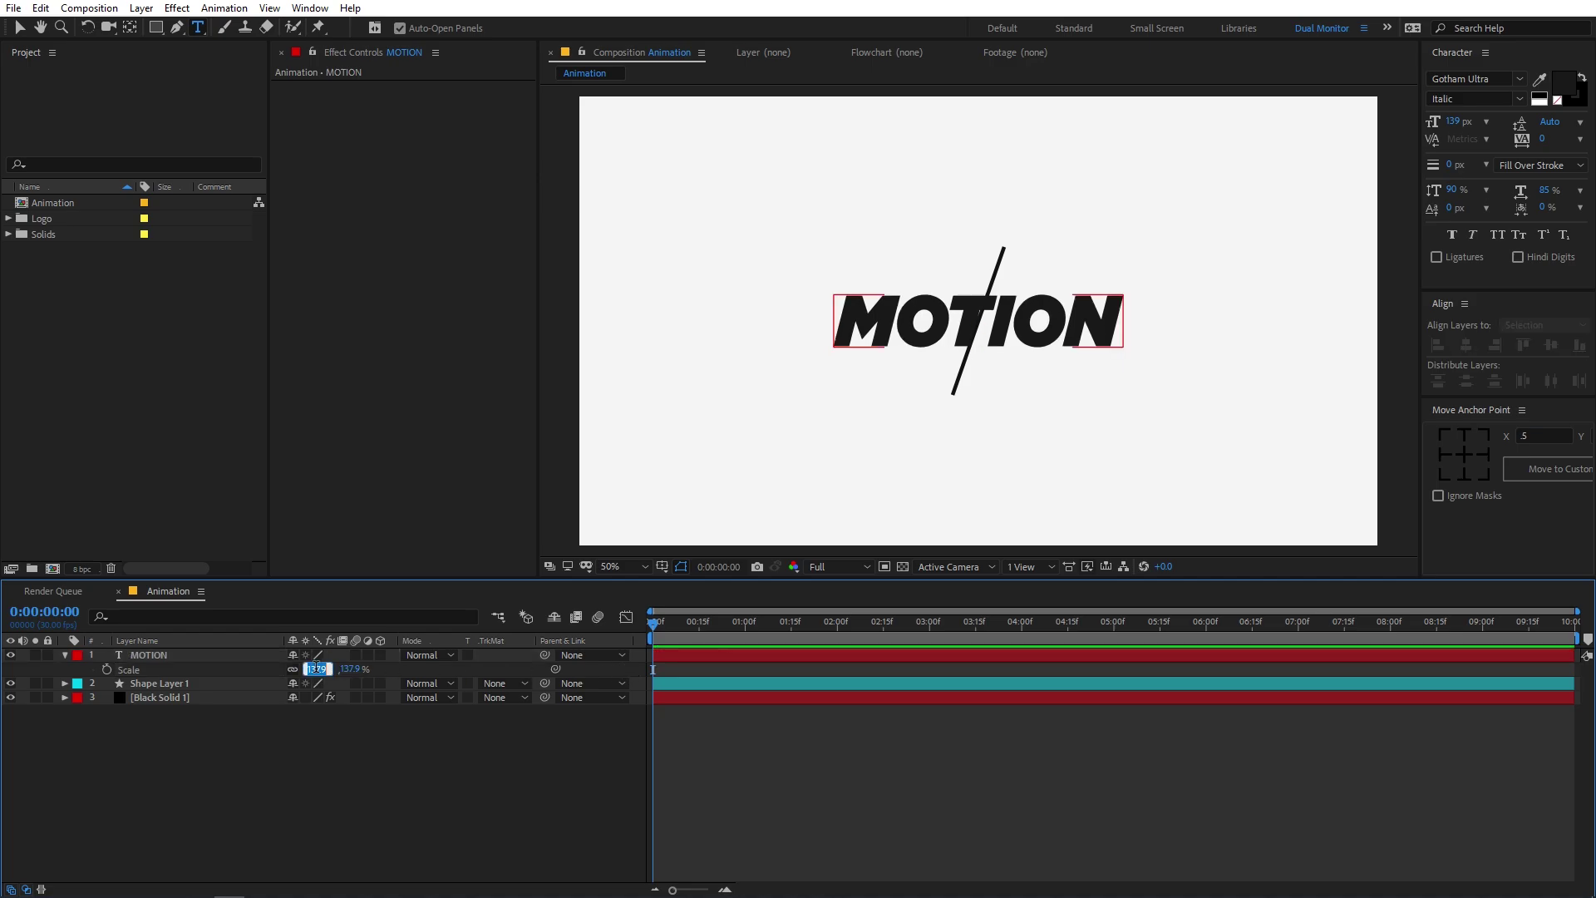
{"action": "type", "text": "140"}
{"action": "key", "text": "Return"}
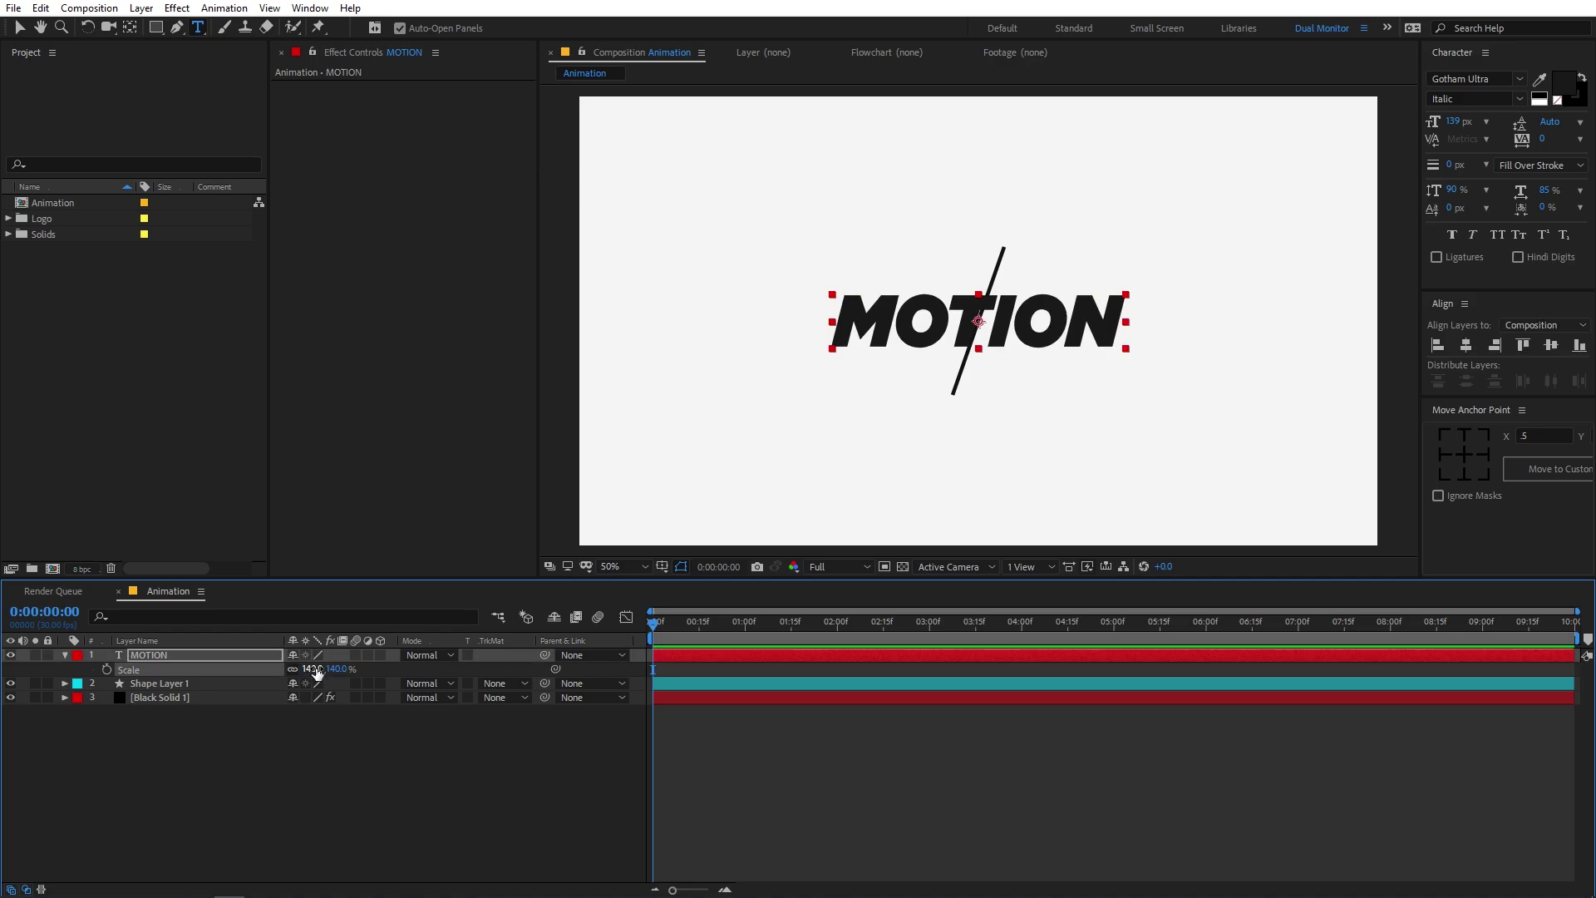
Step: Duplicate the MOTION text layer and change the copy's text to NATIONS
{"action": "left_click", "coordinate": [244, 712]}
{"action": "left_click", "coordinate": [150, 659]}
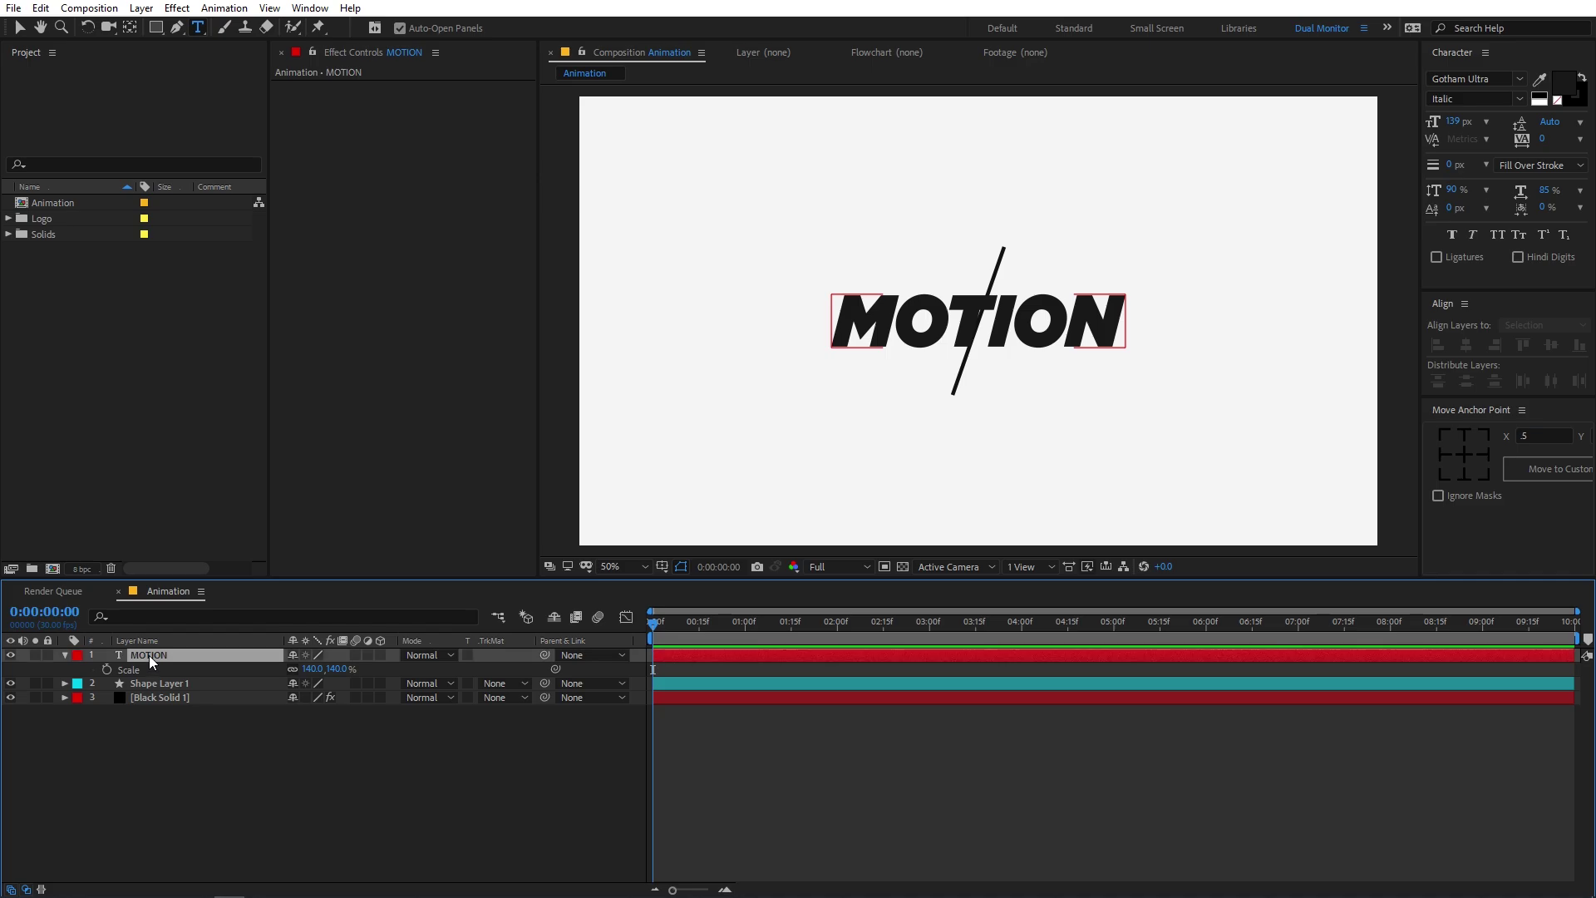
{"action": "key", "text": "ctrl+d"}
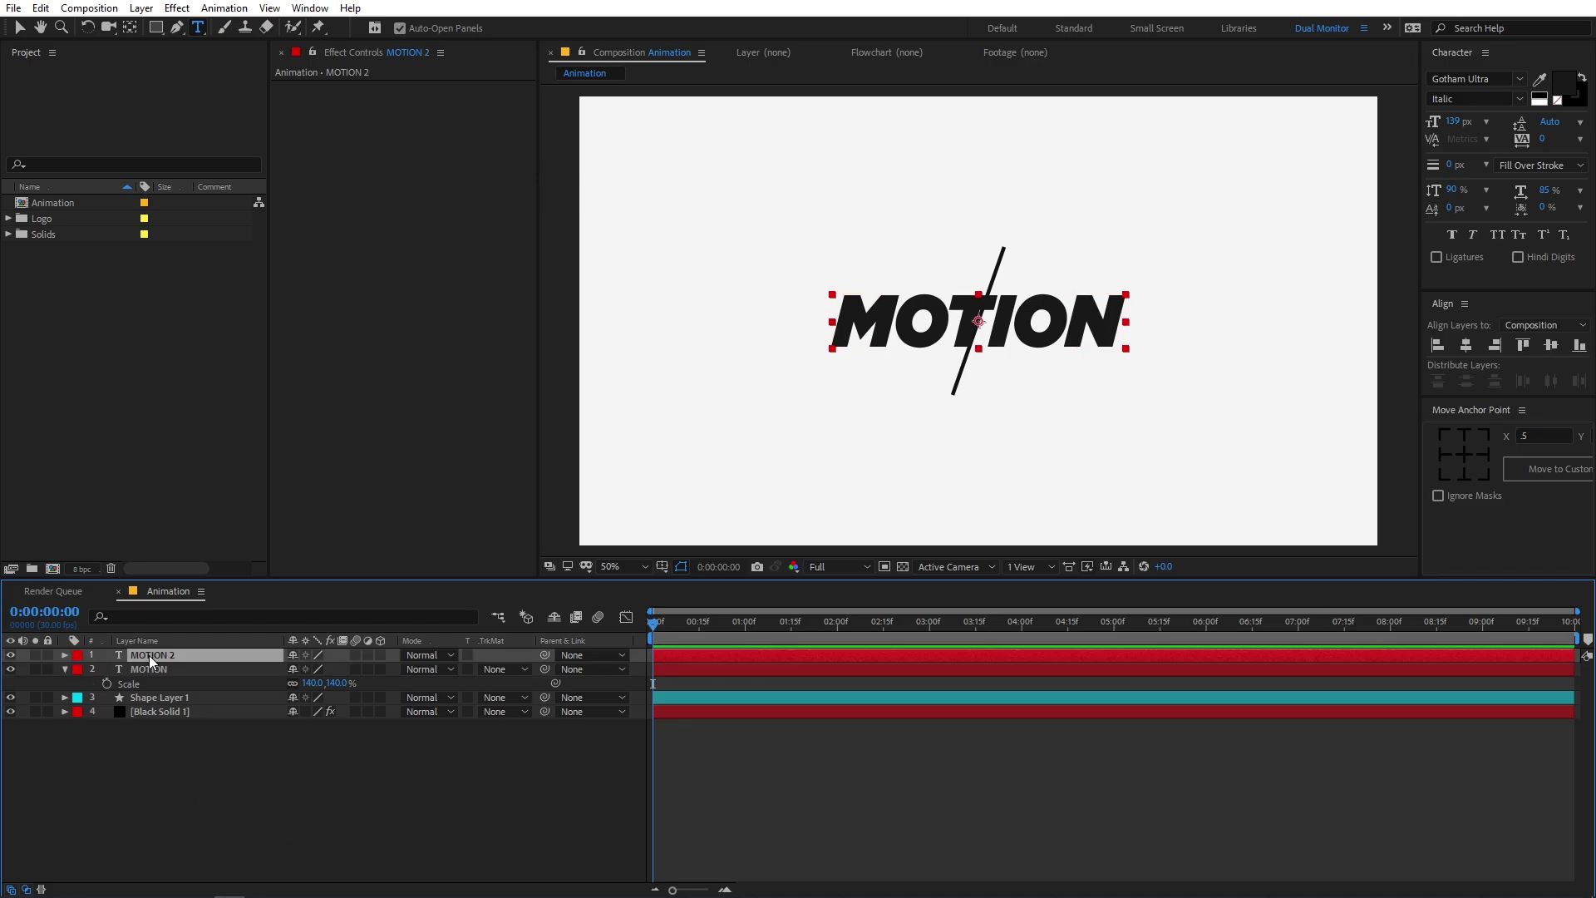
{"action": "double_click", "coordinate": [150, 661]}
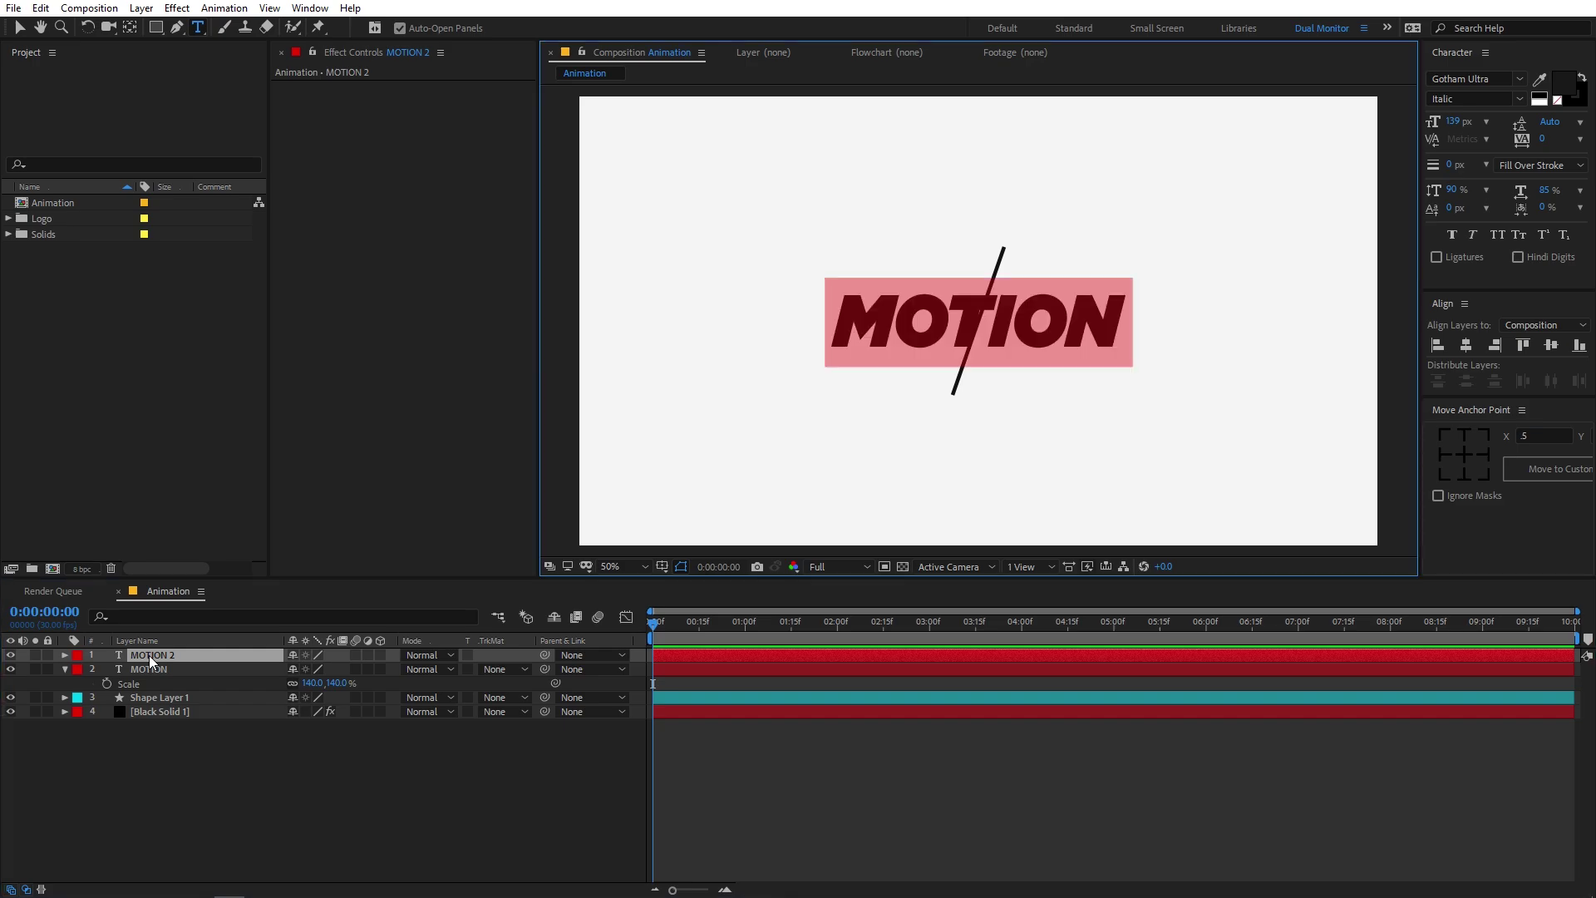
{"action": "type", "text": "NATIONS"}
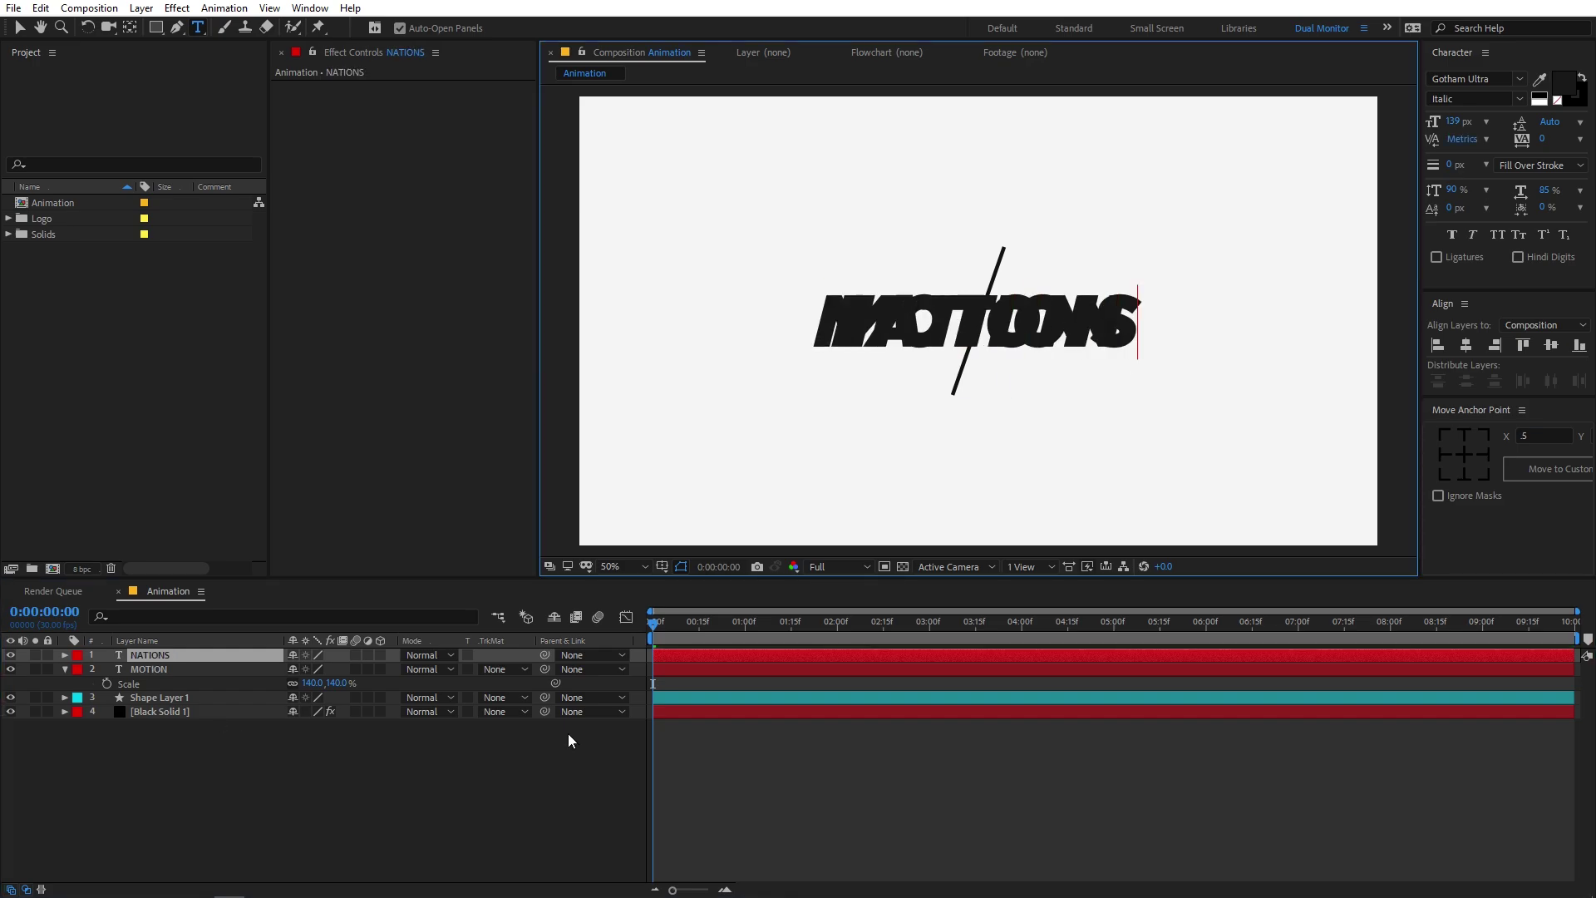
{"action": "left_click", "coordinate": [237, 748]}
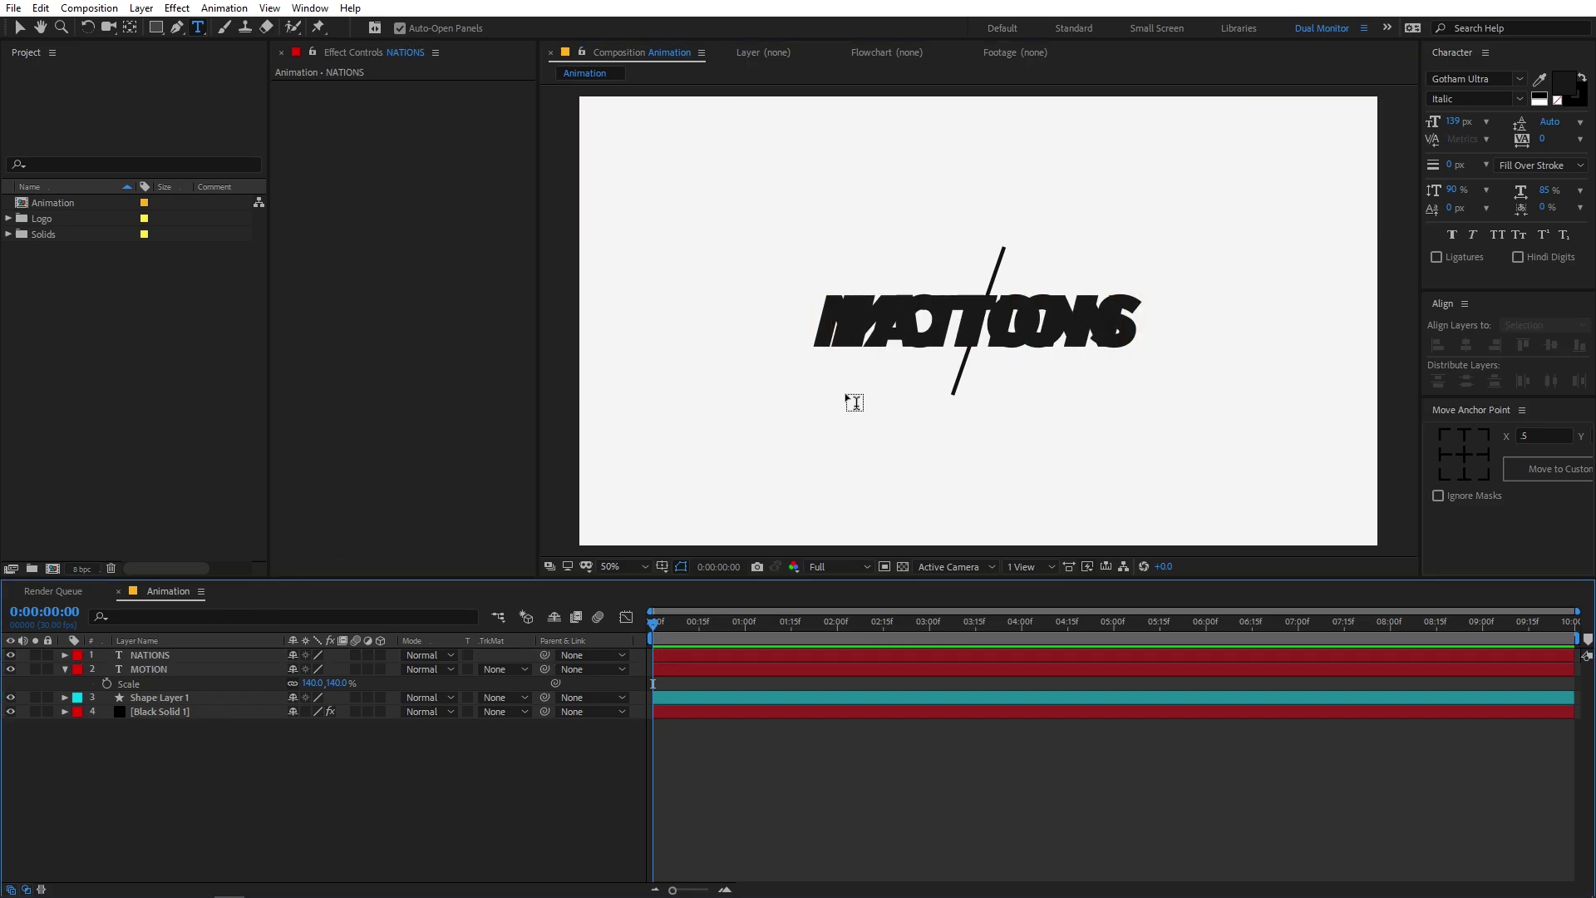
Step: Pre-compose the MOTION text layer into a new composition named Text 1
{"action": "left_click", "coordinate": [64, 670]}
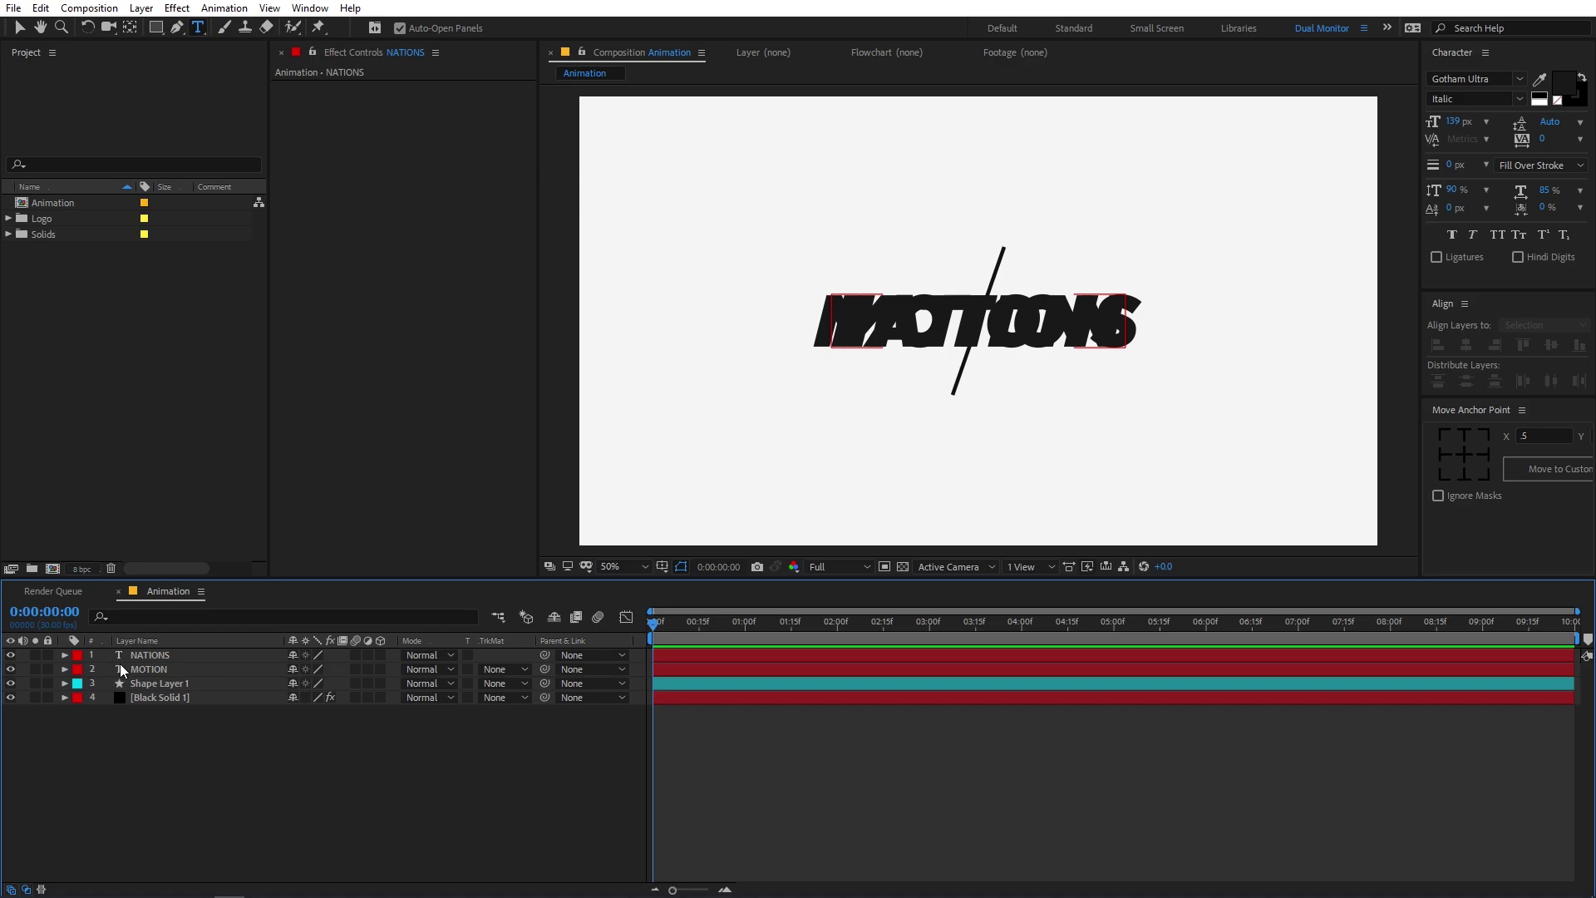
{"action": "left_click", "coordinate": [158, 670]}
{"action": "right_click", "coordinate": [159, 668]}
{"action": "left_click", "coordinate": [233, 594]}
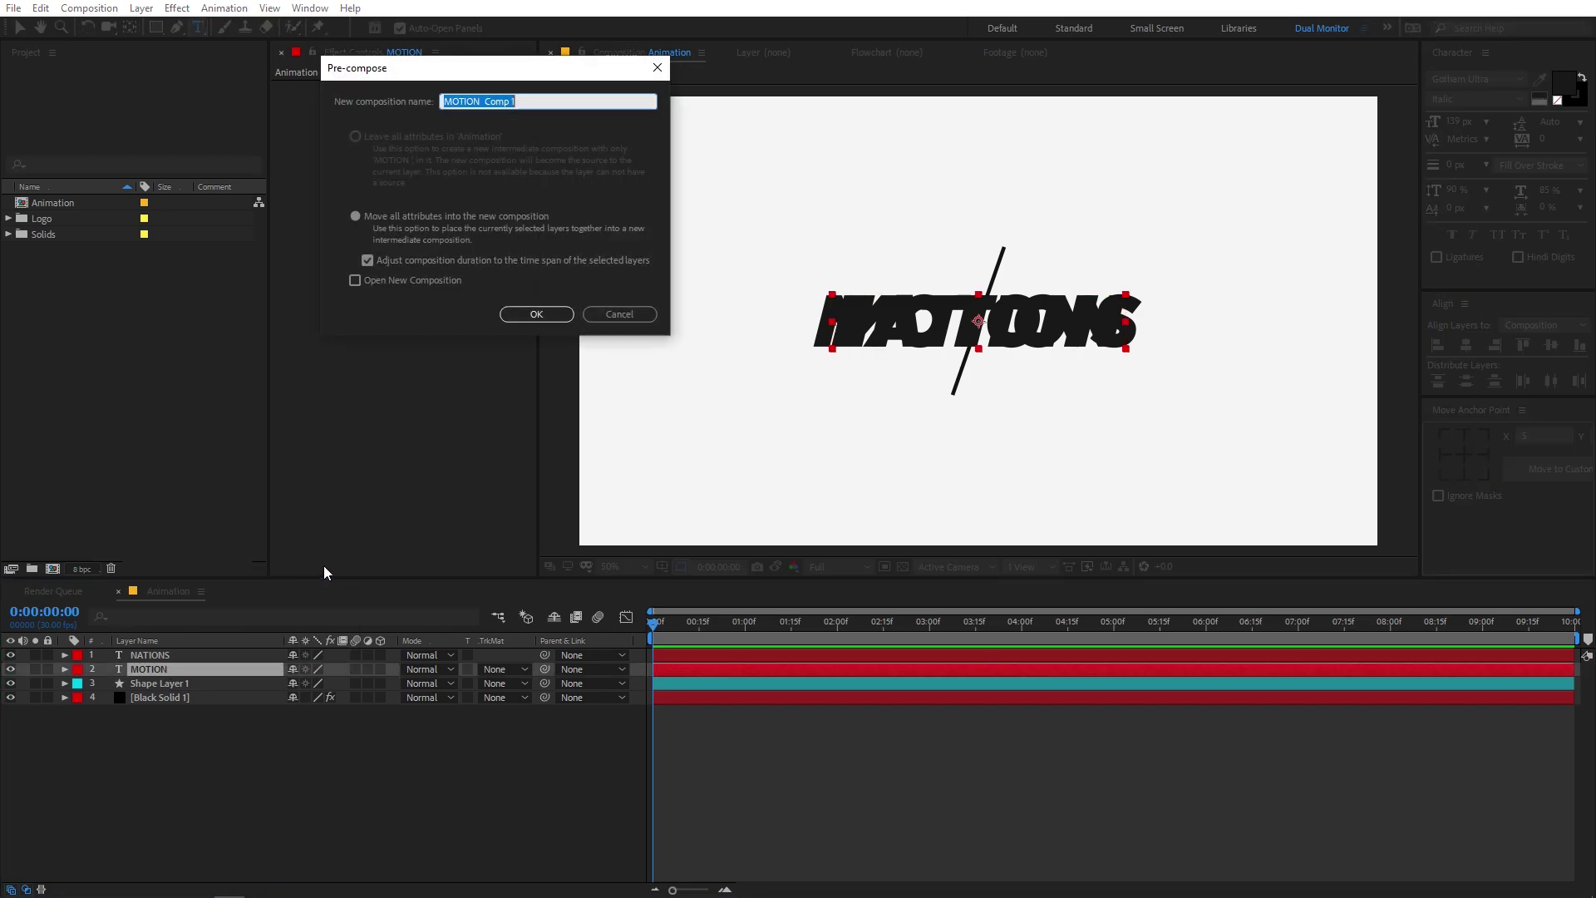
{"action": "type", "text": "Text 1"}
{"action": "left_click", "coordinate": [536, 314]}
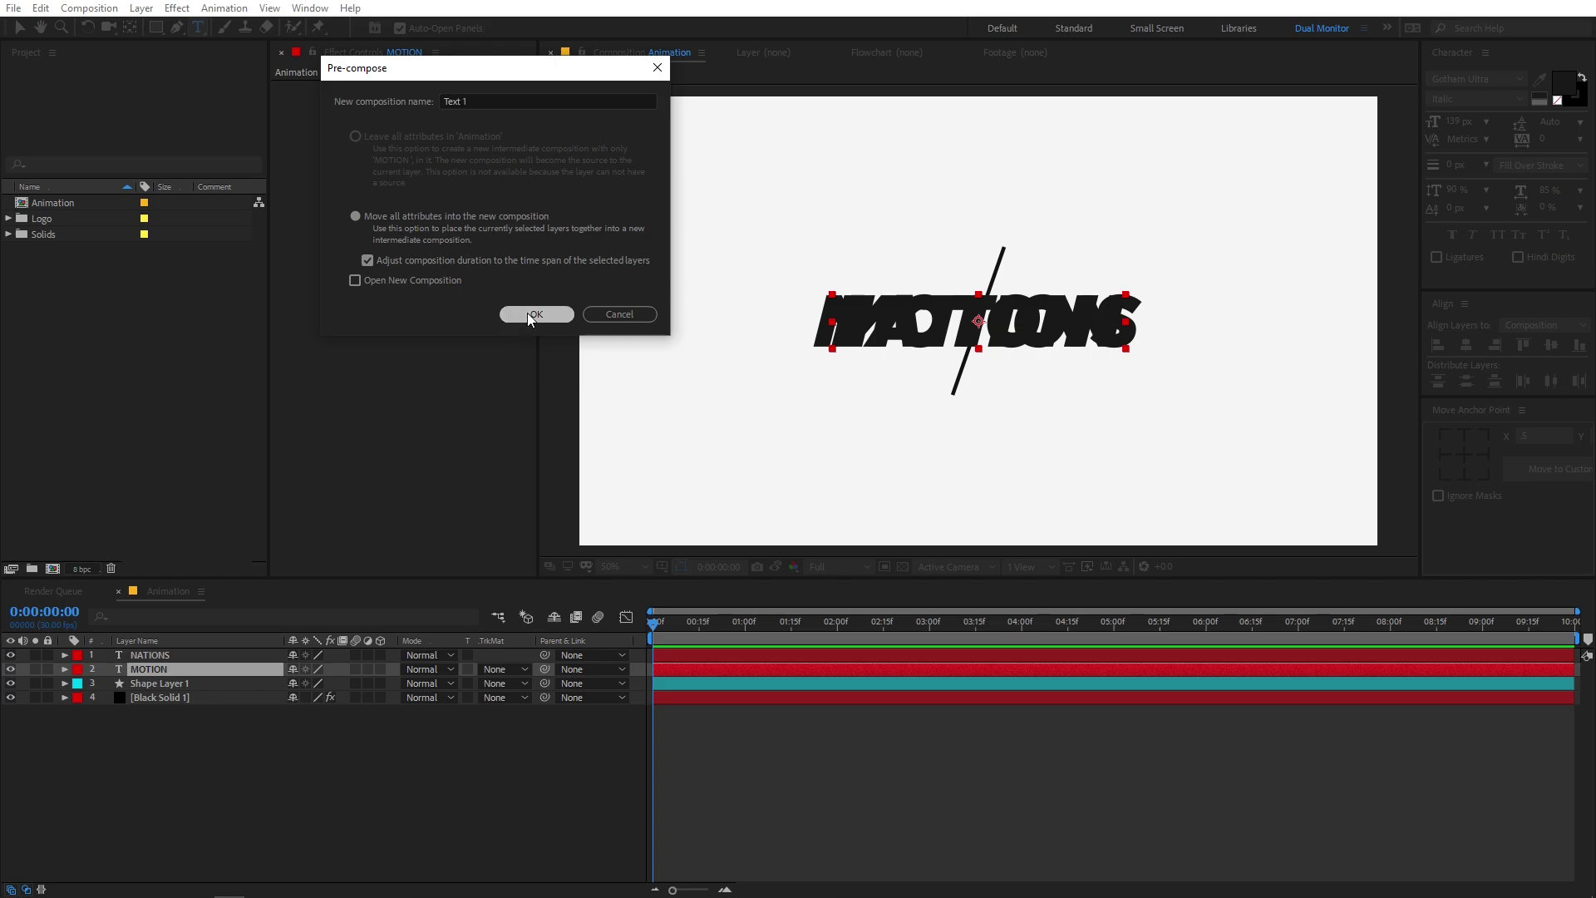
Step: Pre-compose the NATIONS text layer into a new composition named Text 2
{"action": "right_click", "coordinate": [163, 657]}
{"action": "left_click", "coordinate": [250, 584]}
{"action": "type", "text": "Te"}
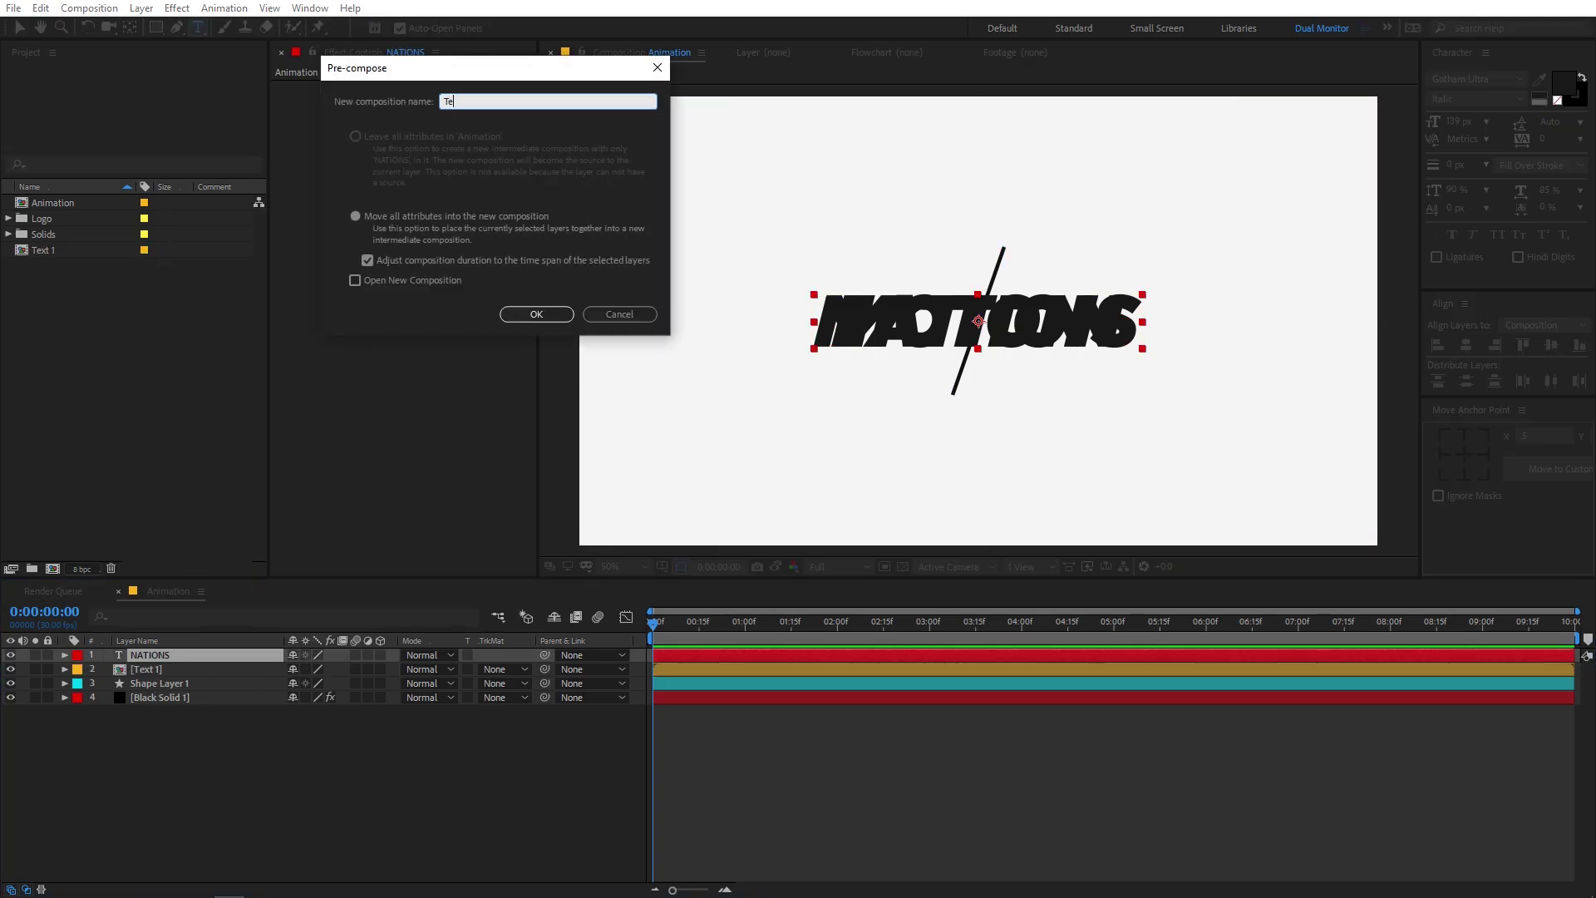
{"action": "left_click", "coordinate": [527, 318]}
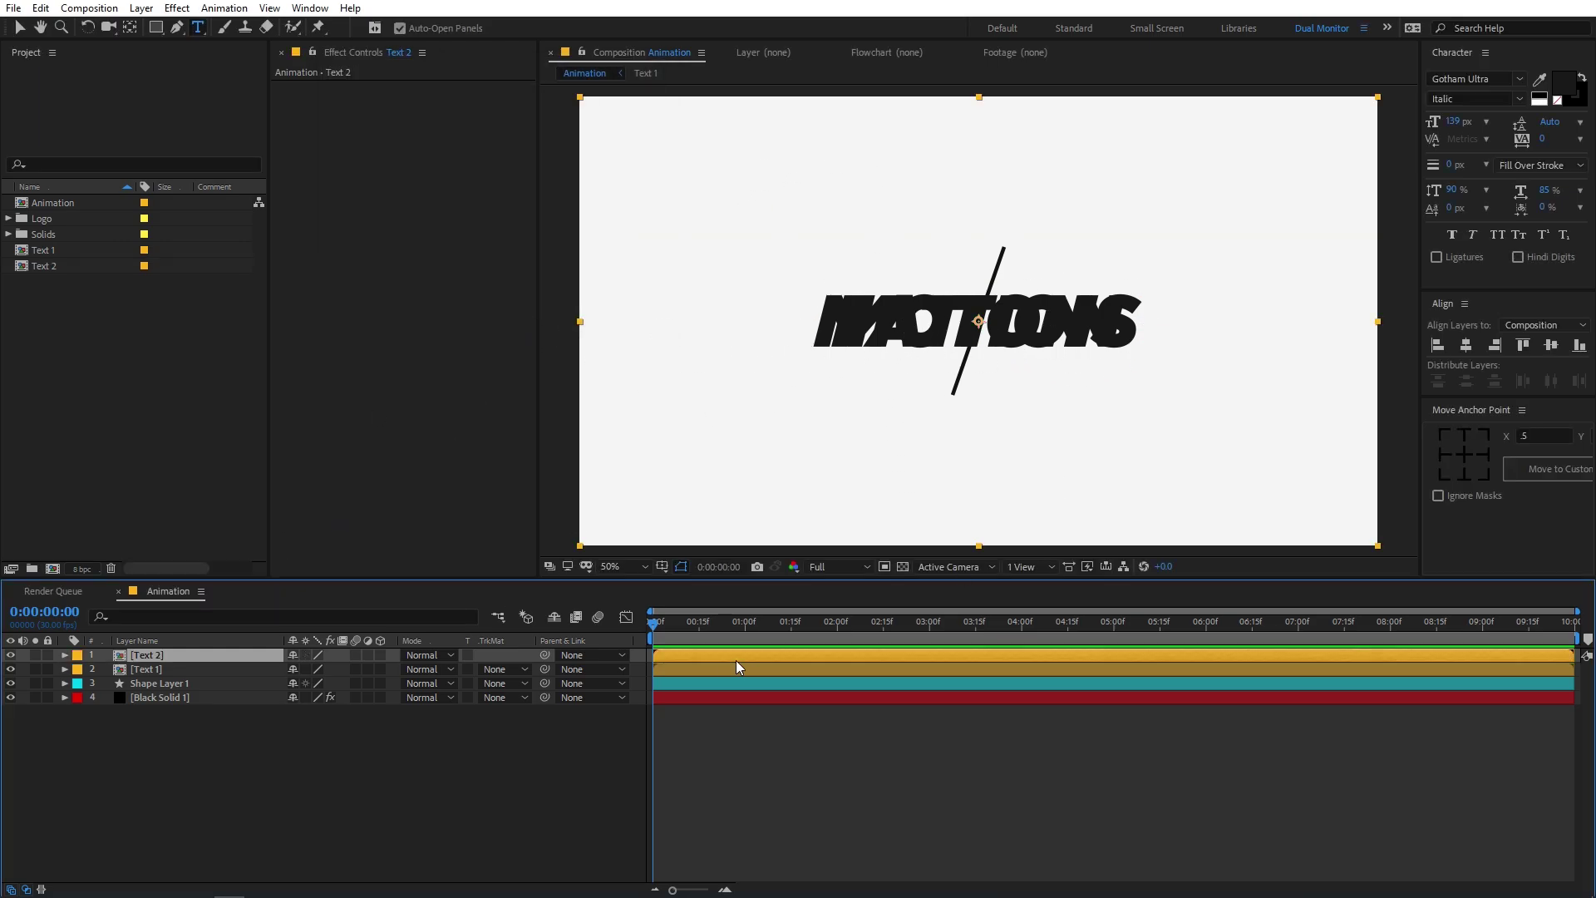
{"action": "left_click", "coordinate": [421, 806]}
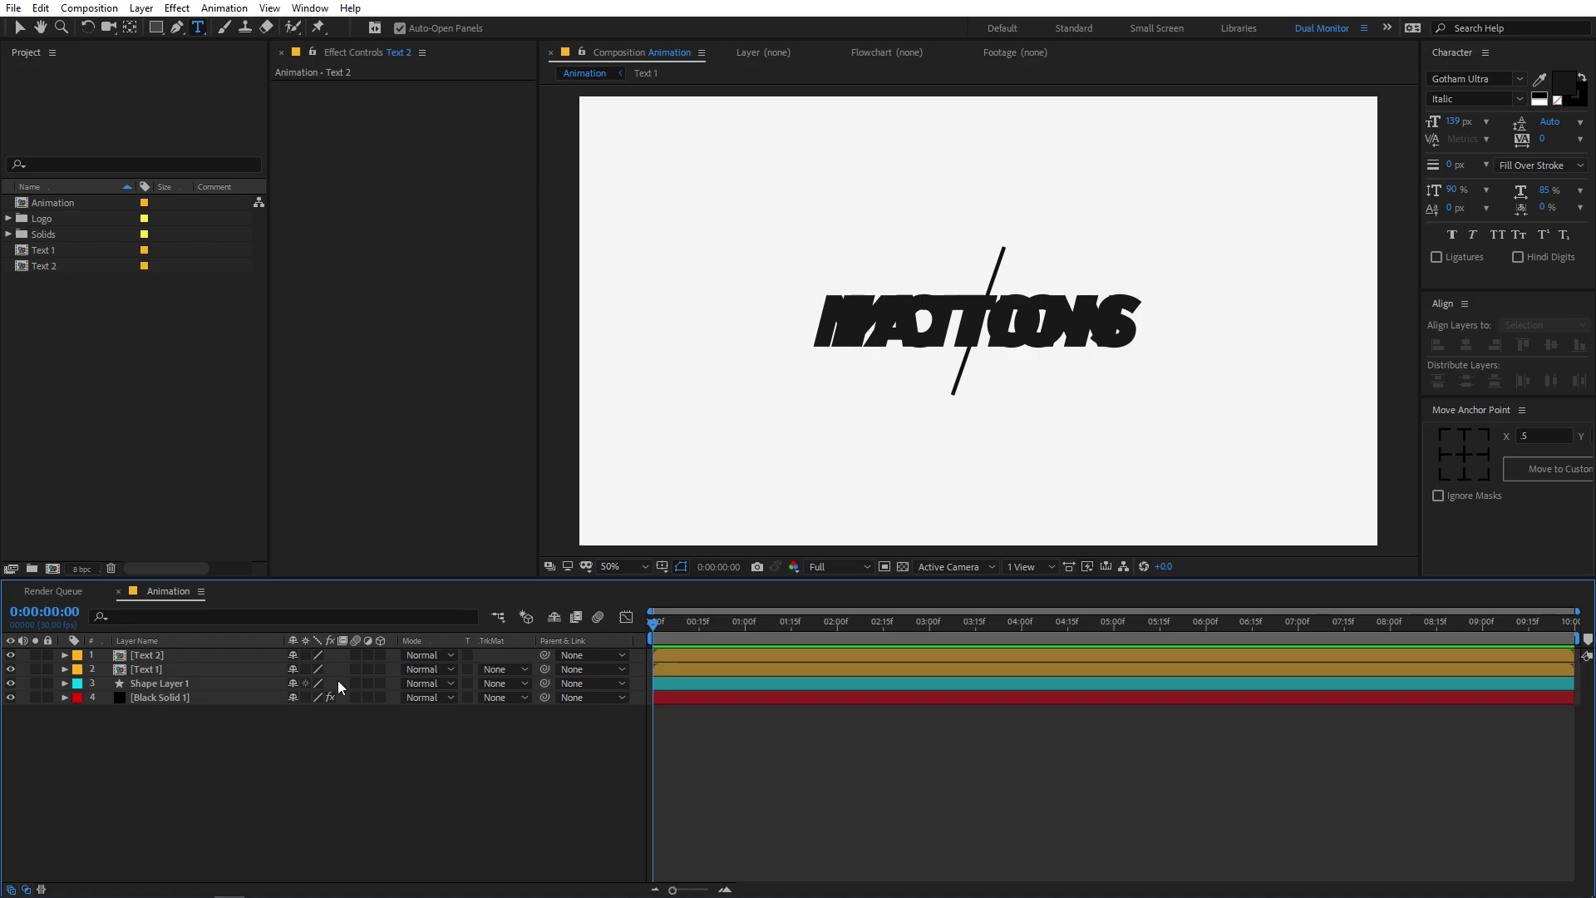
Step: Hide the Text 1 and Text 2 layers in the composition
{"action": "left_click", "coordinate": [158, 656]}
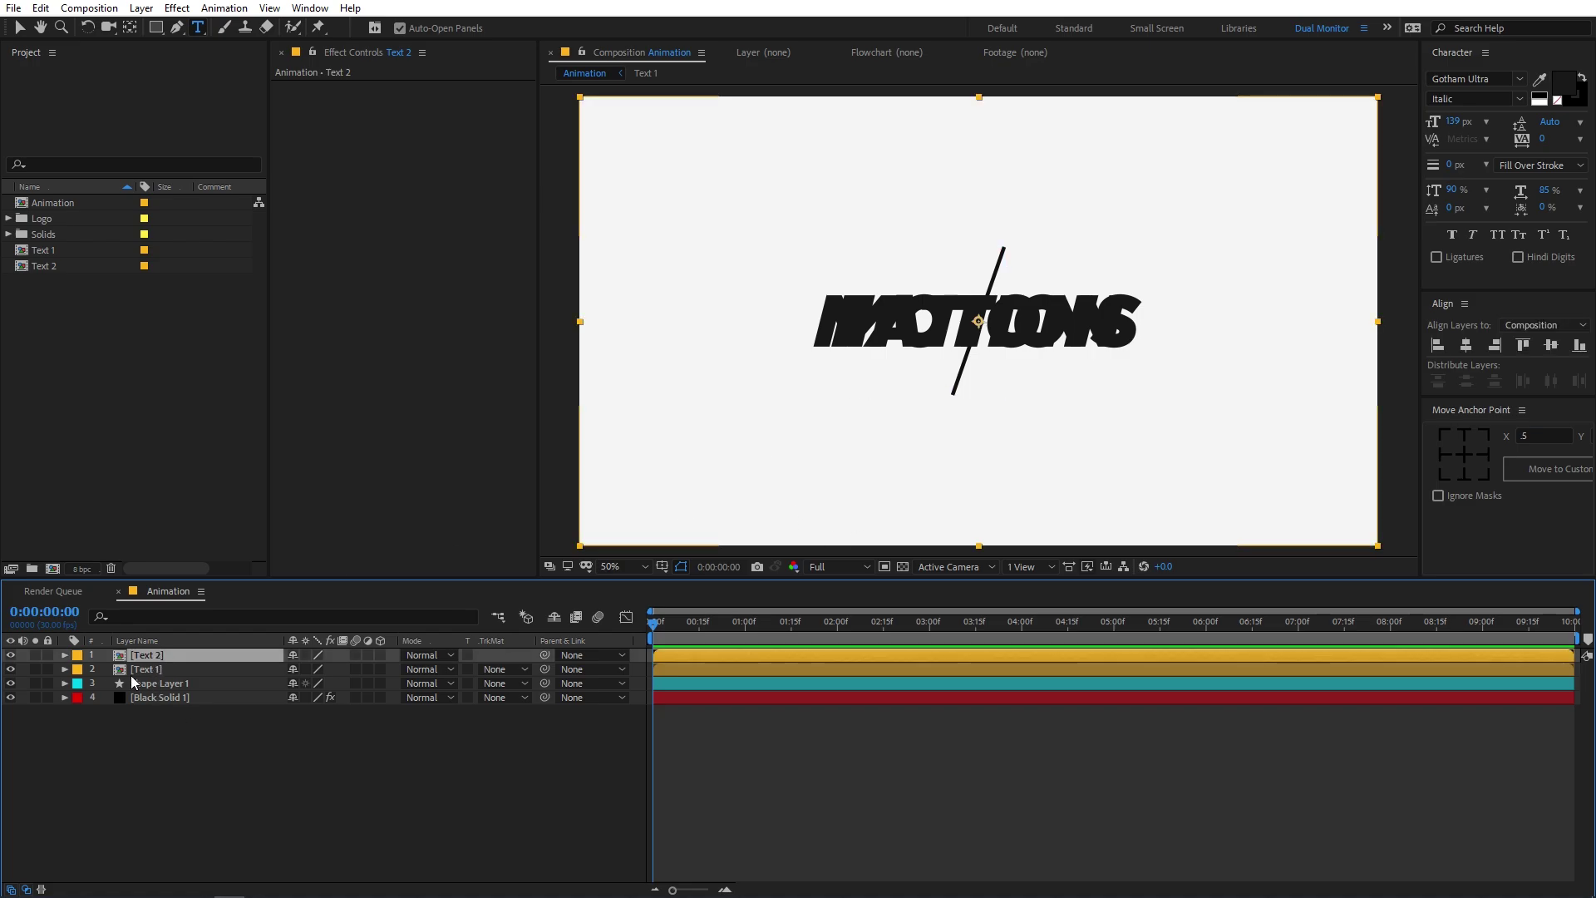
{"action": "left_click", "coordinate": [147, 670], "text": "shift"}
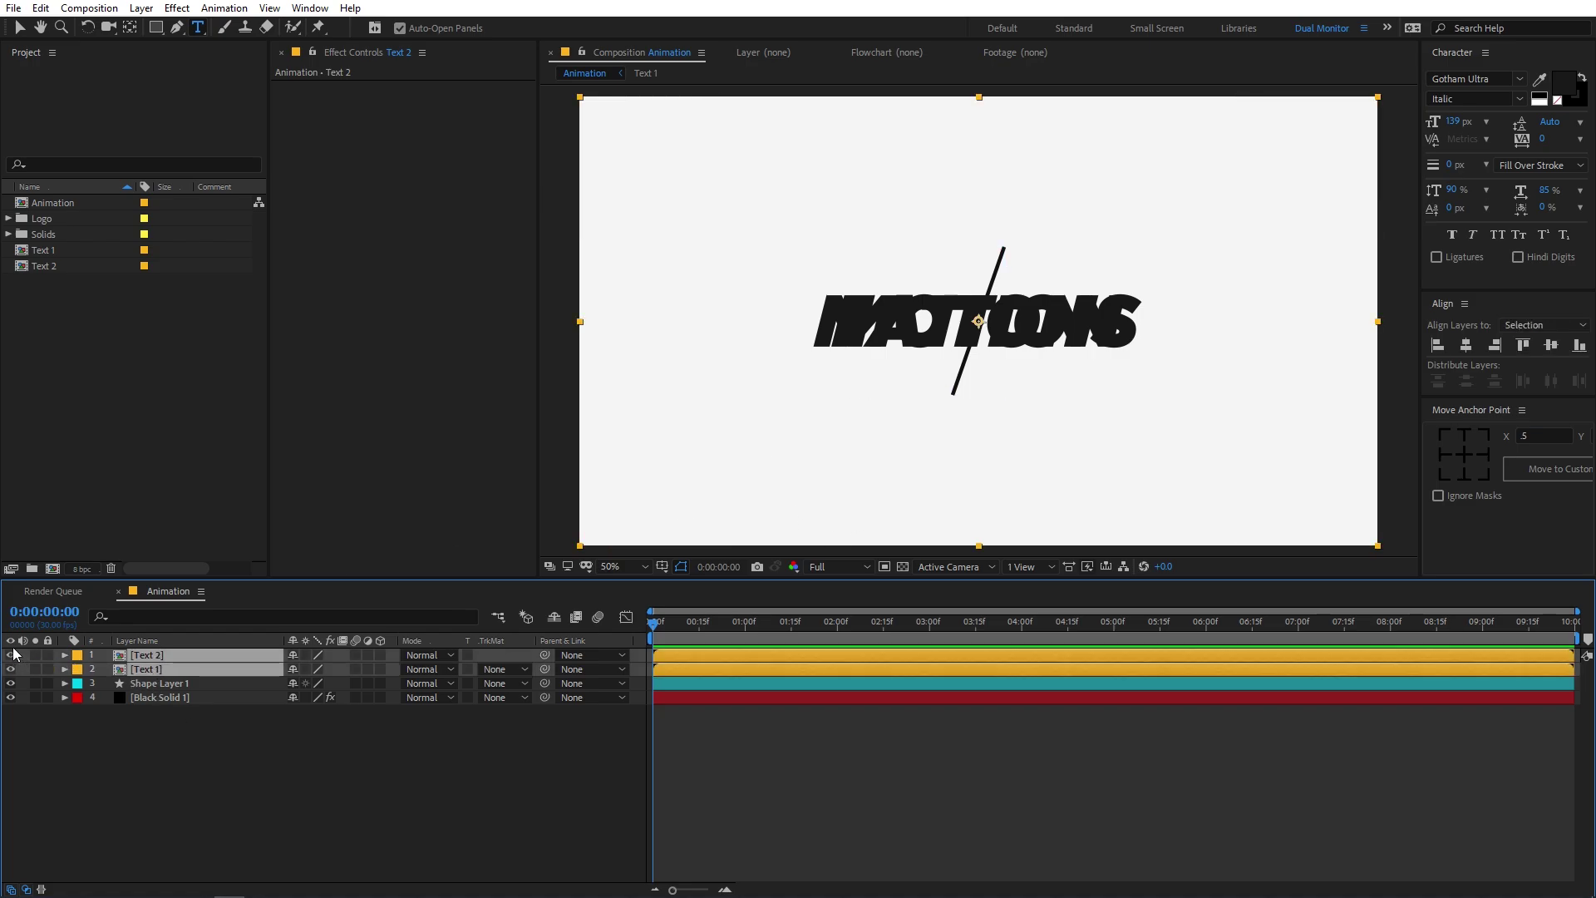
{"action": "left_click_drag", "start_coordinate": [11, 656], "coordinate": [11, 669]}
Step: Add a Trim Paths operation to the slanted line's shape layer
{"action": "left_click", "coordinate": [214, 687]}
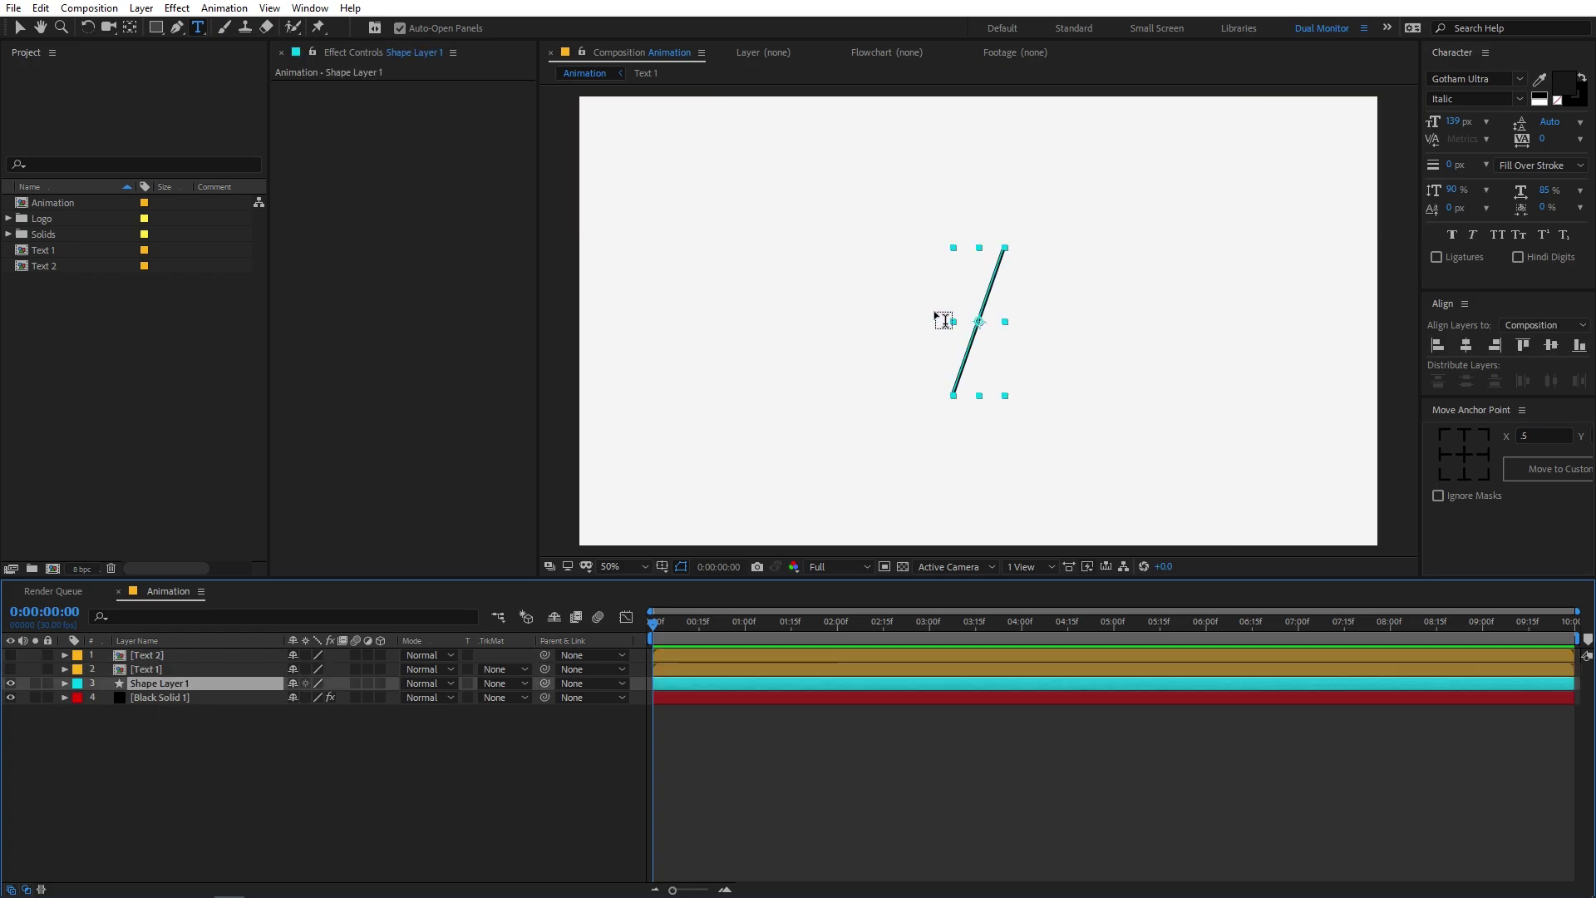
{"action": "left_click", "coordinate": [20, 29]}
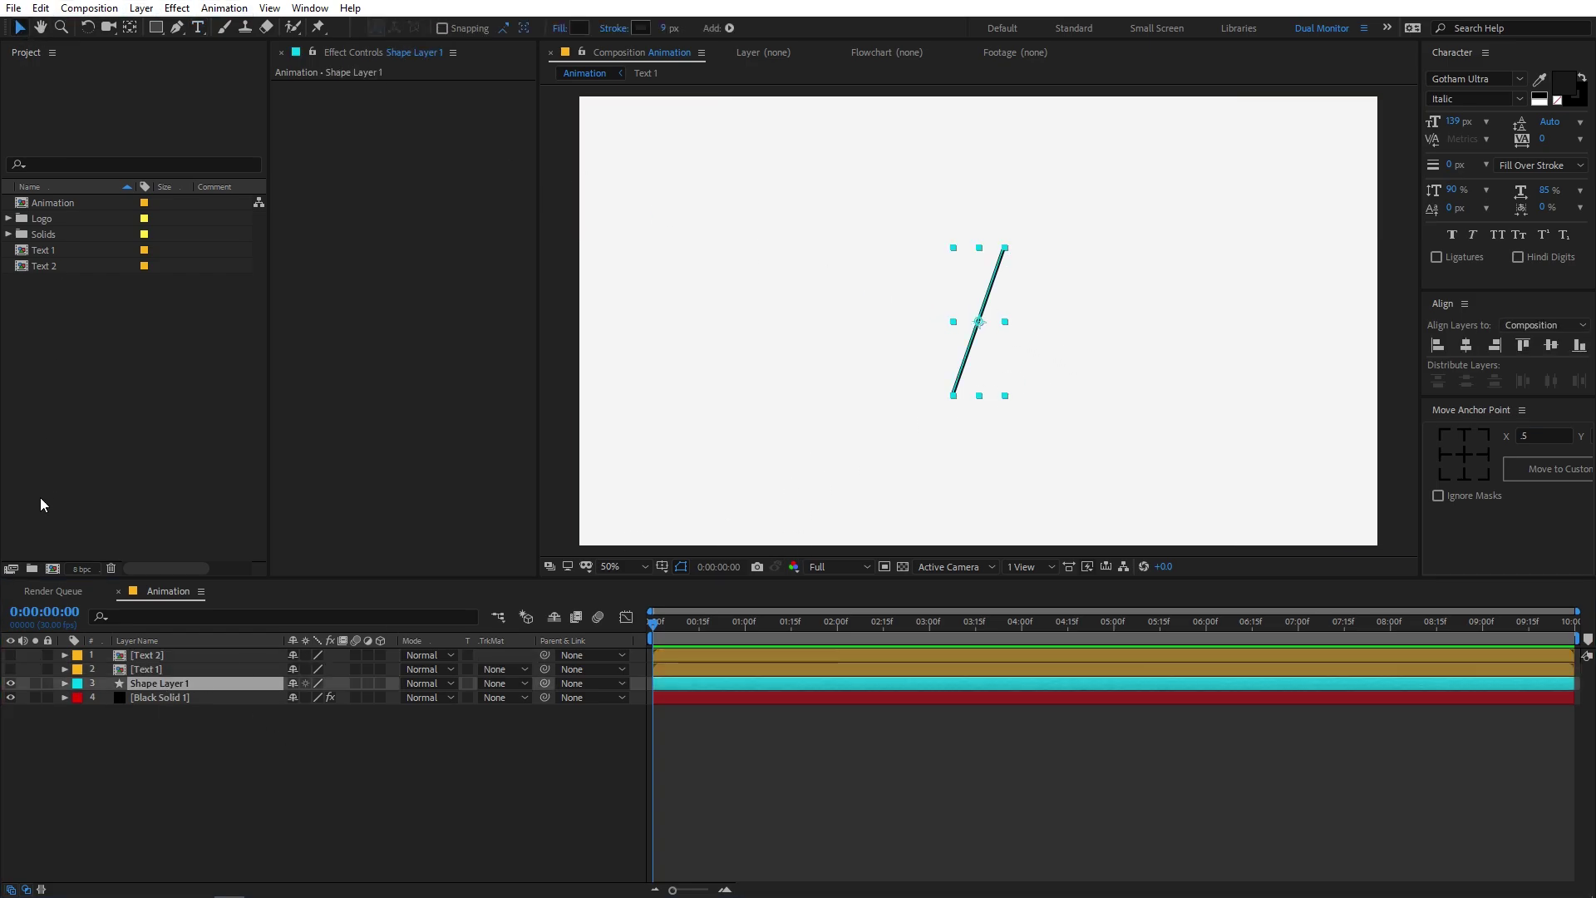
{"action": "left_click", "coordinate": [65, 683]}
{"action": "left_click", "coordinate": [388, 697]}
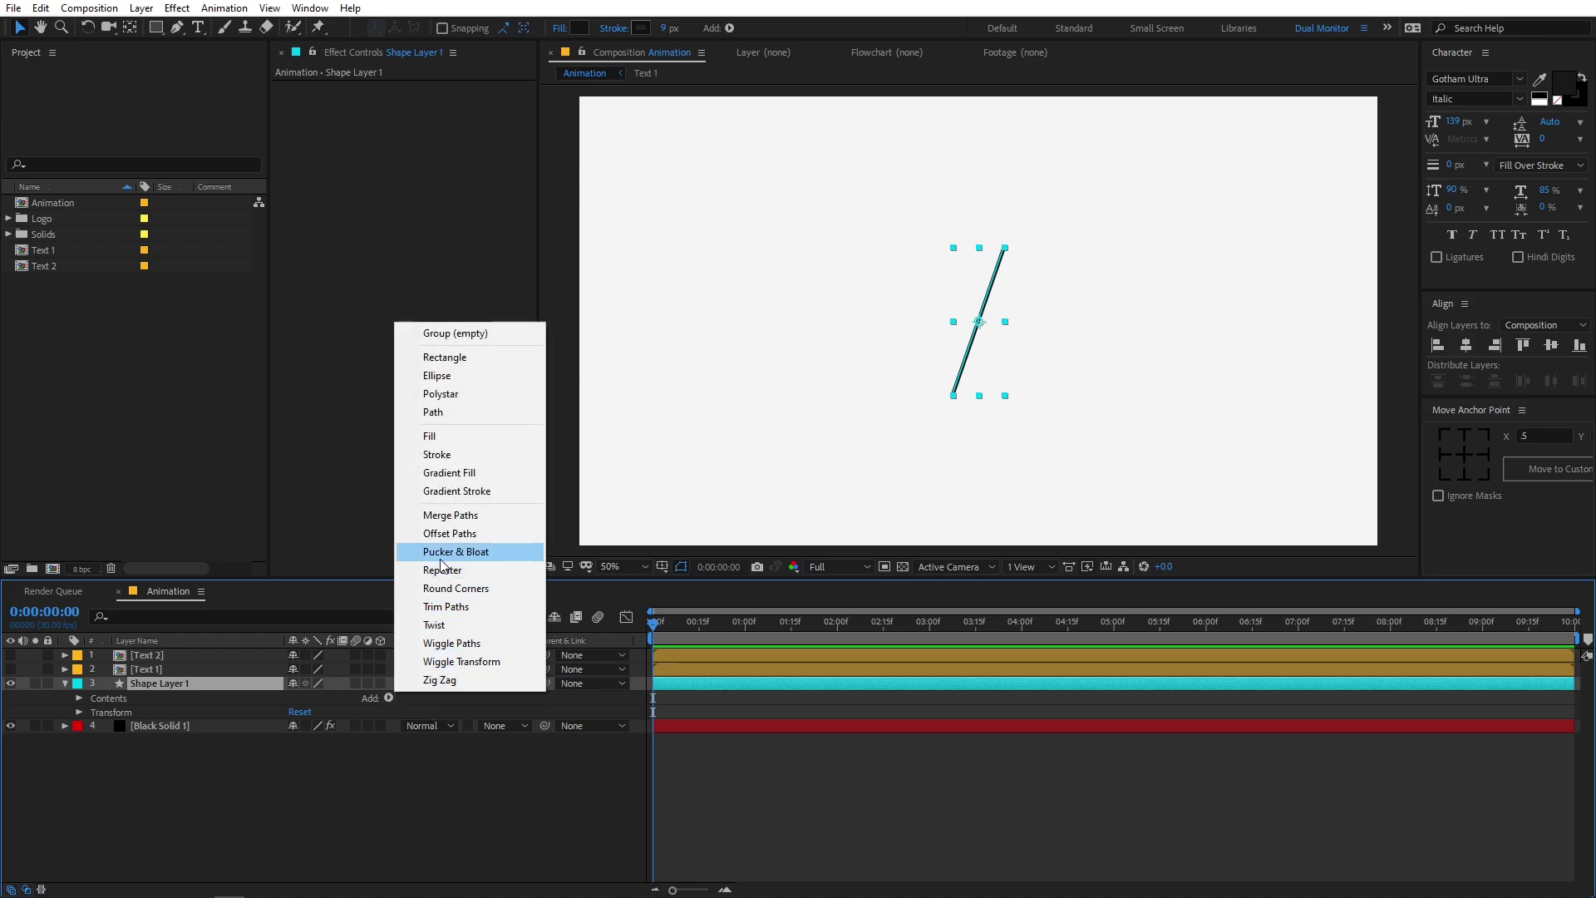
{"action": "left_click", "coordinate": [446, 606]}
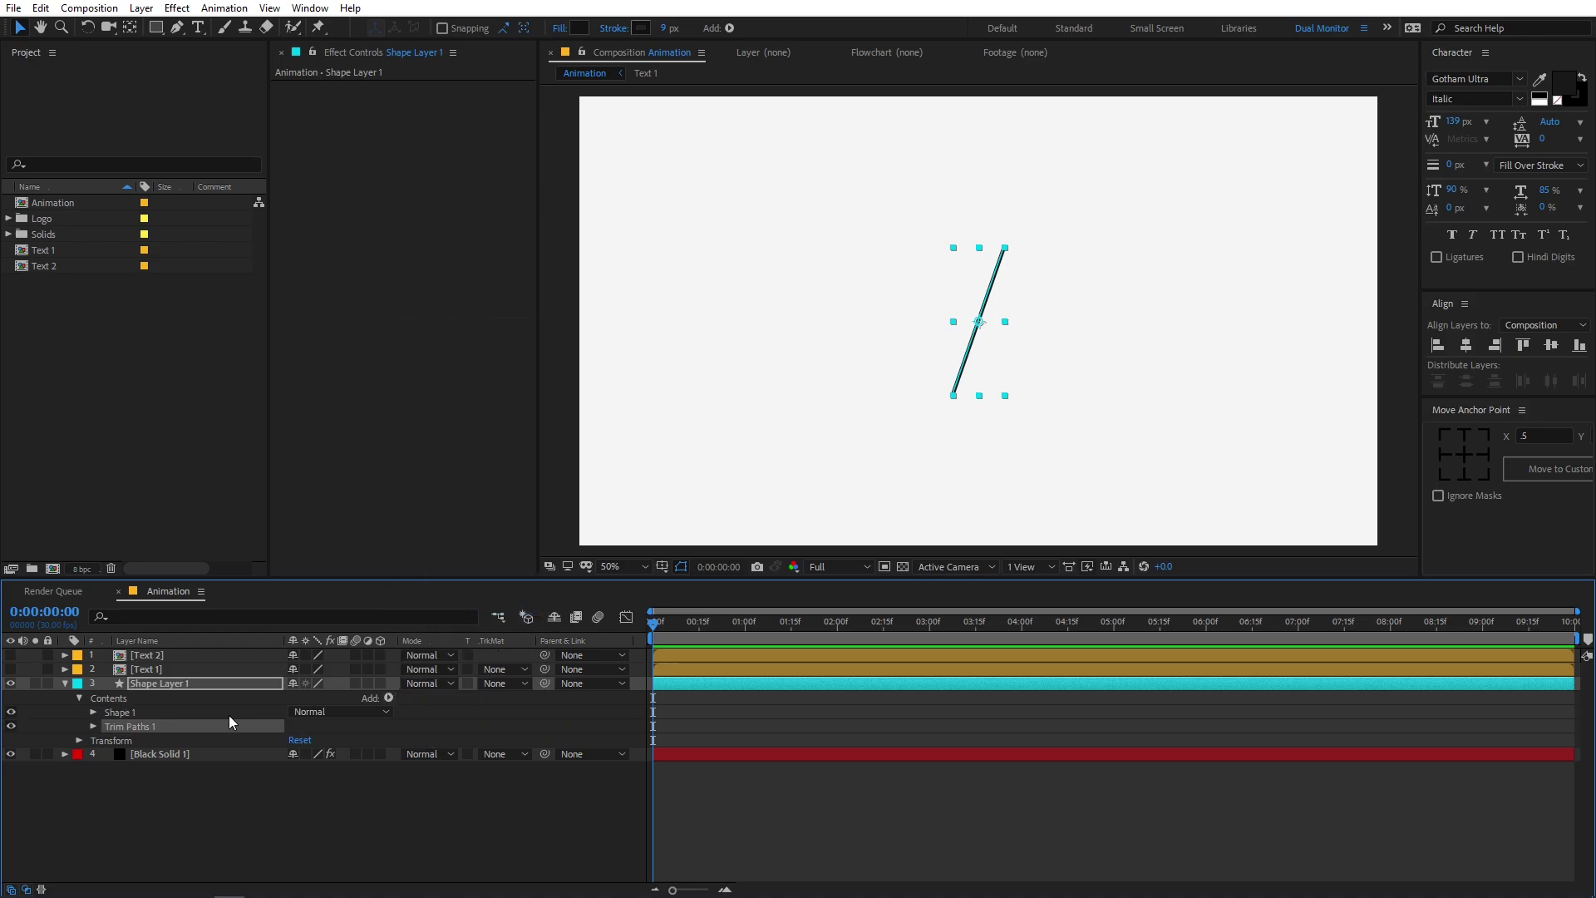
Step: Set the Trim Paths Start and End to 50% and keyframe both at the beginning of the timeline
{"action": "left_click", "coordinate": [92, 726]}
{"action": "left_click", "coordinate": [296, 739]}
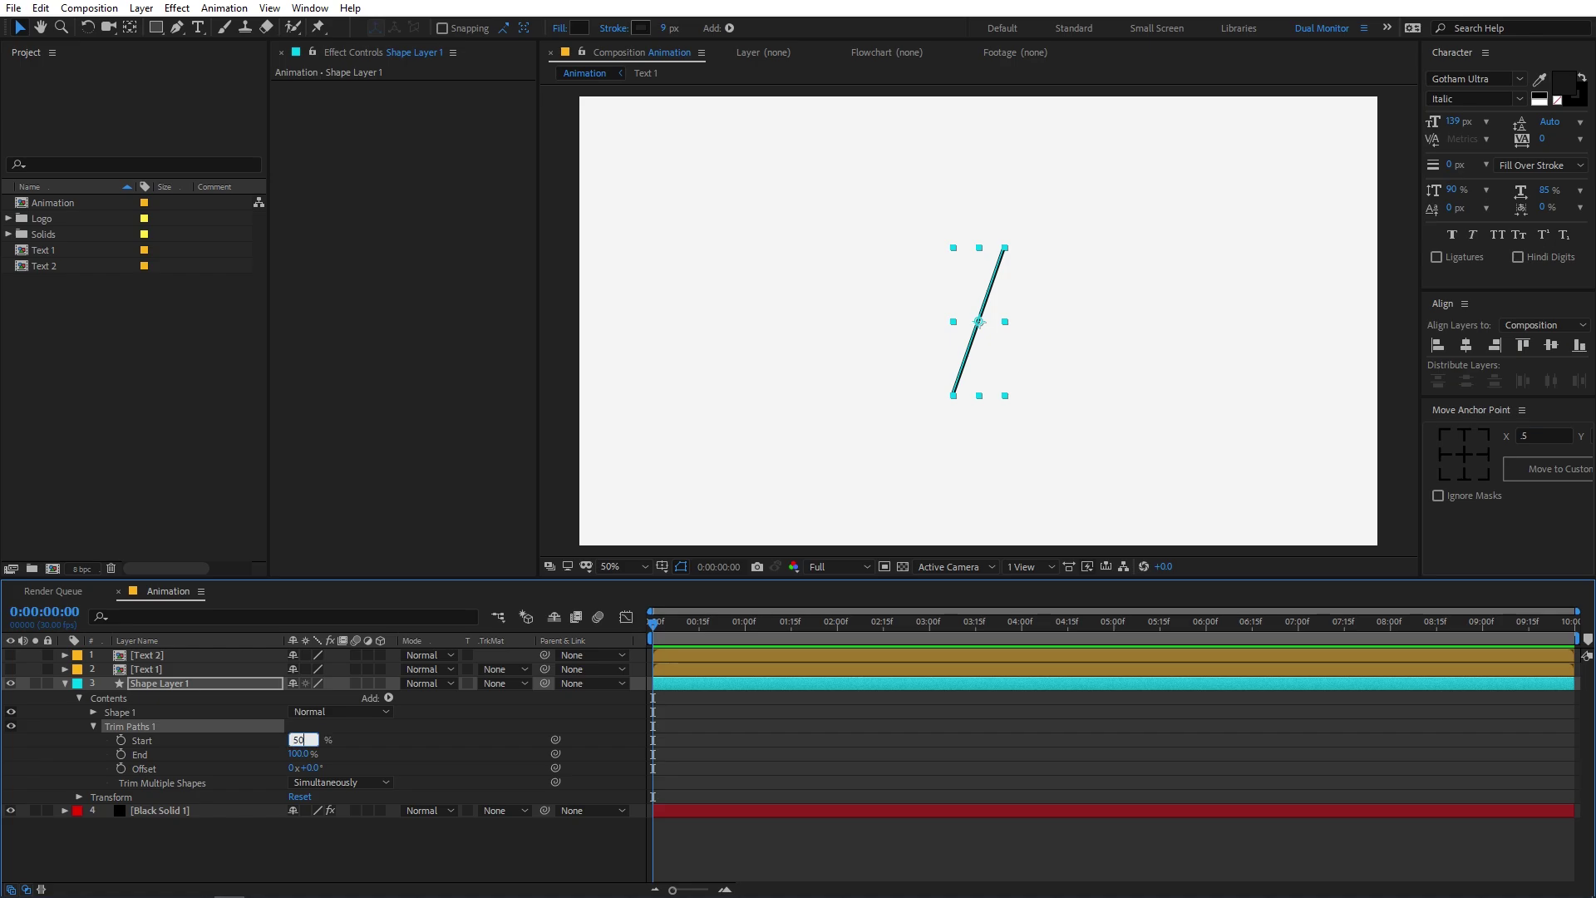
{"action": "key", "text": "Tab"}
{"action": "type", "text": "50"}
{"action": "key", "text": "Return"}
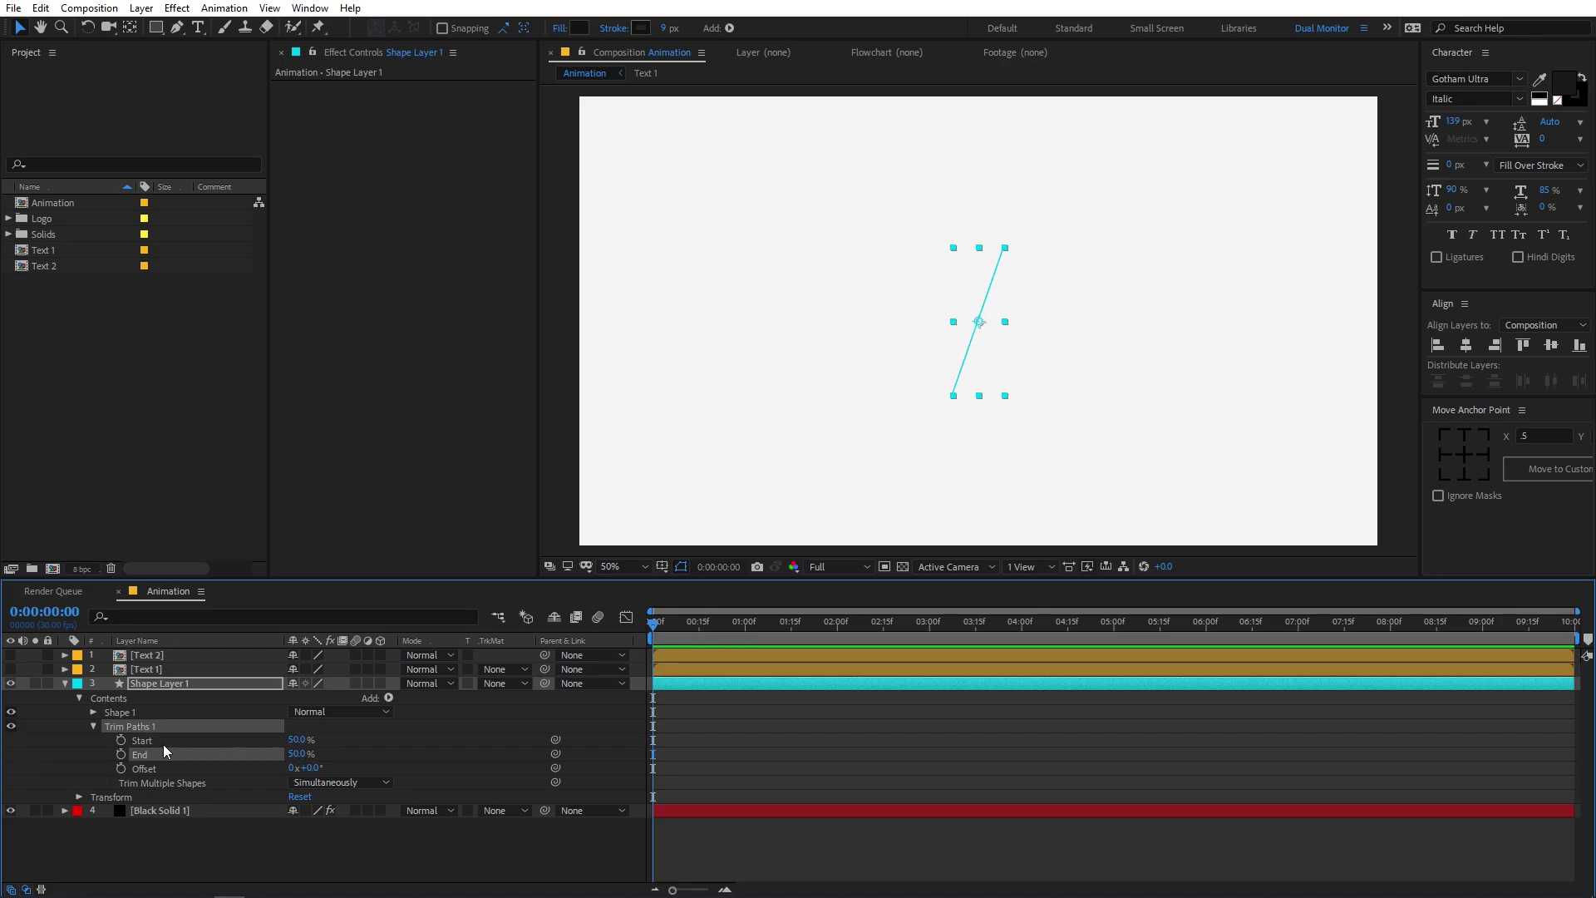
{"action": "left_click", "coordinate": [121, 740]}
{"action": "left_click", "coordinate": [121, 754]}
Step: Keyframe the Trim Paths Start at 100% and End at 0% at the 1-second mark
{"action": "left_click_drag", "start_coordinate": [675, 627], "coordinate": [745, 631]}
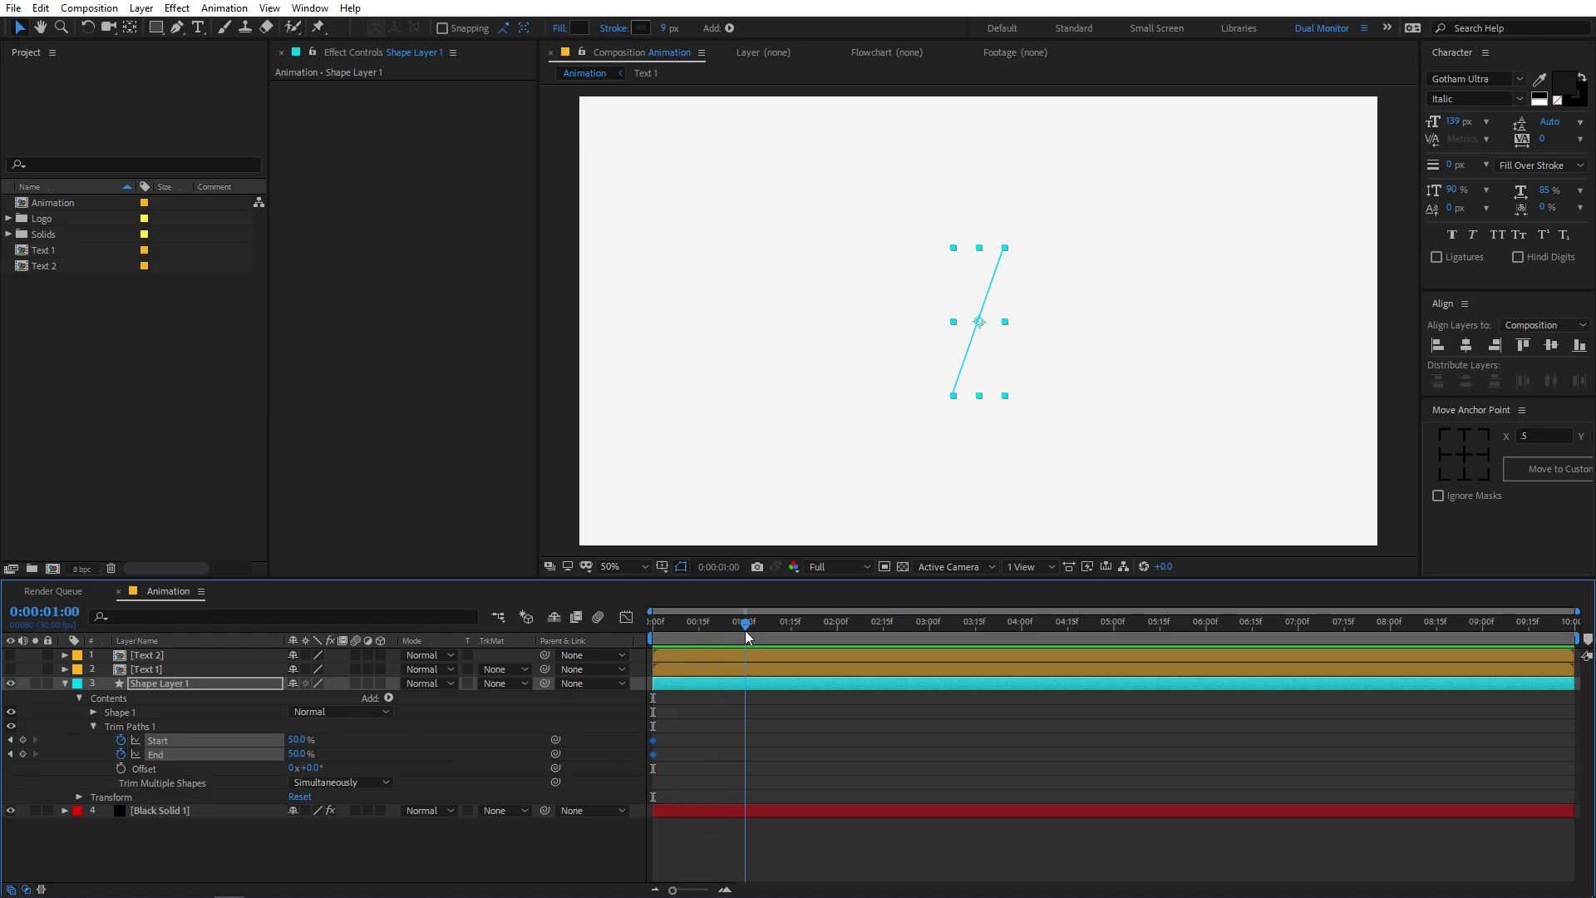
{"action": "left_click", "coordinate": [298, 740]}
{"action": "type", "text": "100"}
{"action": "key", "text": "Return"}
{"action": "left_click", "coordinate": [304, 754]}
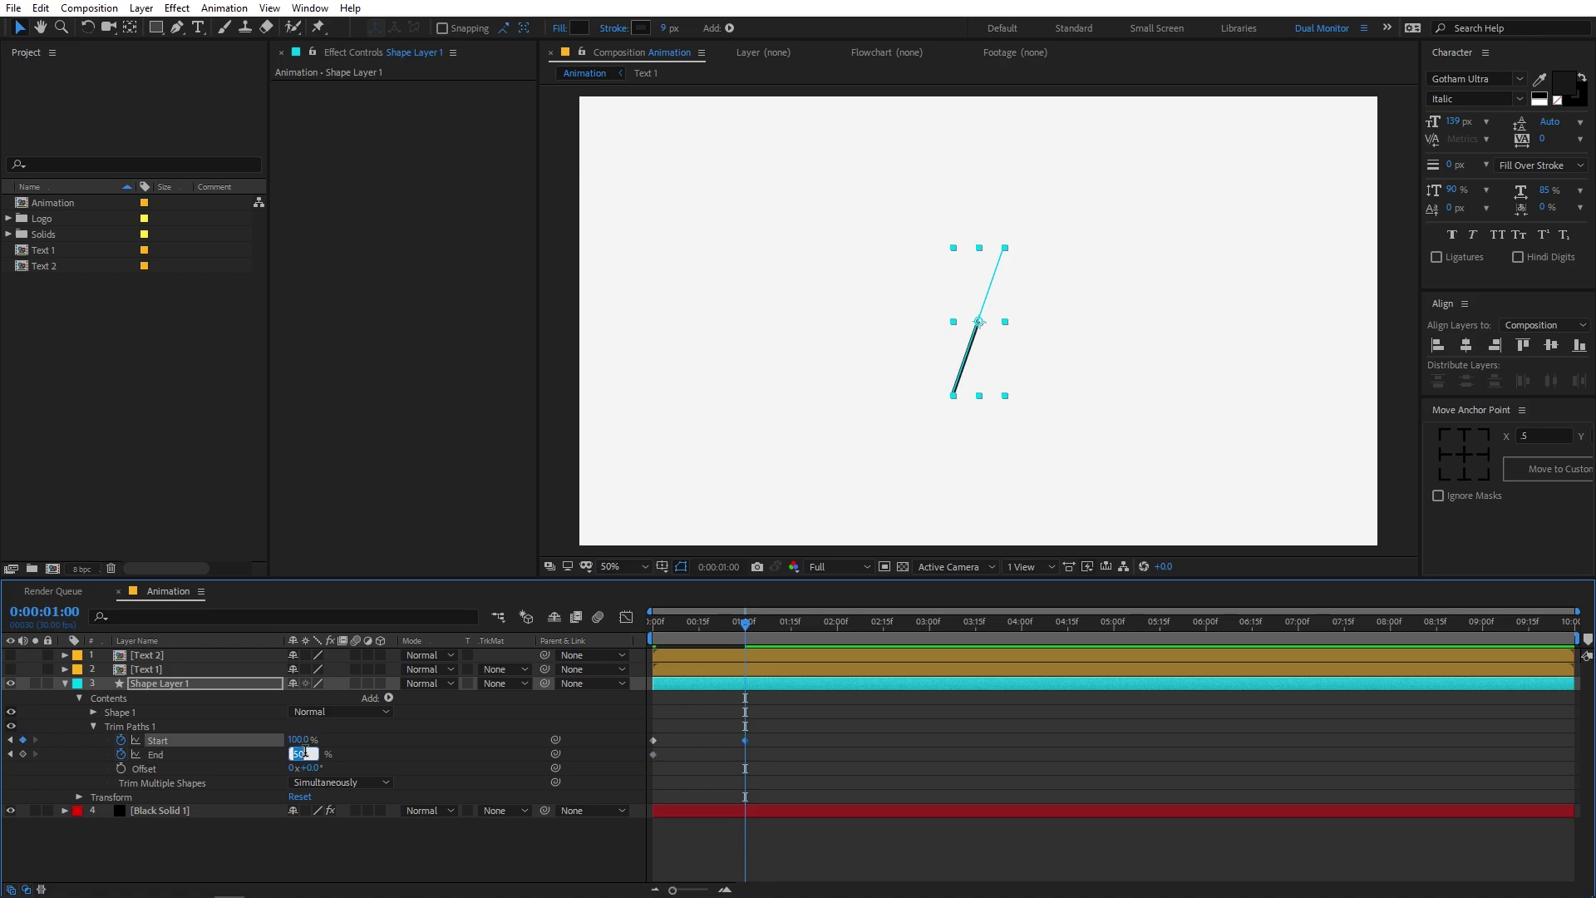
{"action": "key", "text": "Return"}
Step: Preview the line's trim animation from the beginning and return to the 1-second mark
{"action": "key", "text": "Home"}
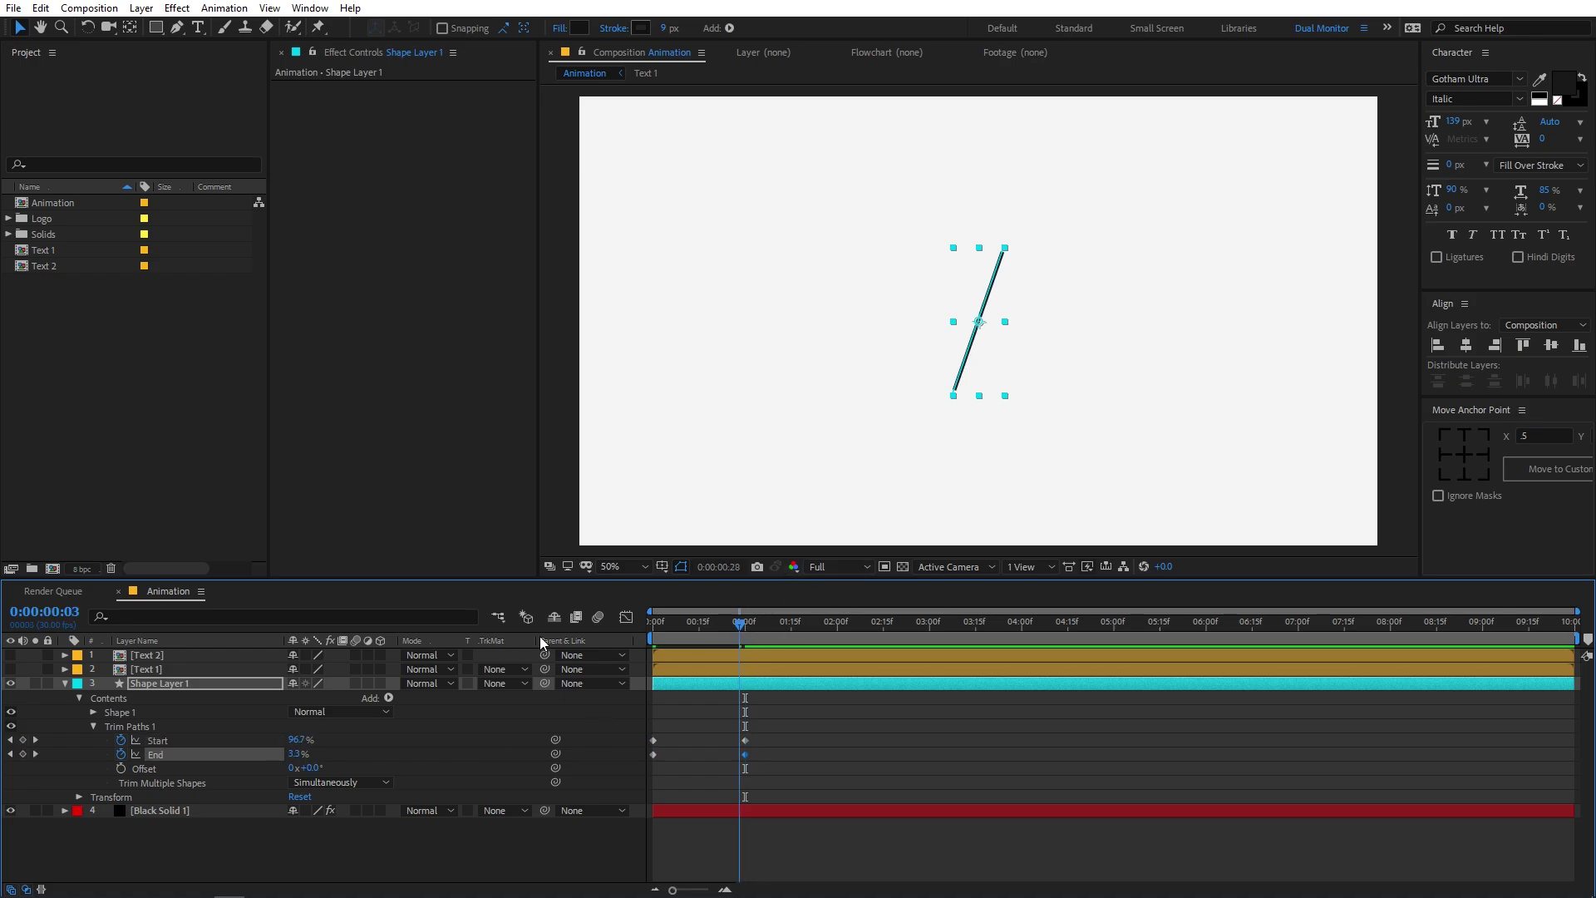
{"action": "left_click", "coordinate": [770, 716]}
{"action": "key", "text": "space"}
{"action": "key", "text": "space"}
{"action": "left_click", "coordinate": [748, 625]}
Step: Apply Easy Ease to the Start and End keyframes, shape their speed curves to peak earlier, and preview the motion
{"action": "left_click_drag", "start_coordinate": [806, 733], "coordinate": [637, 765]}
{"action": "key", "text": "F9"}
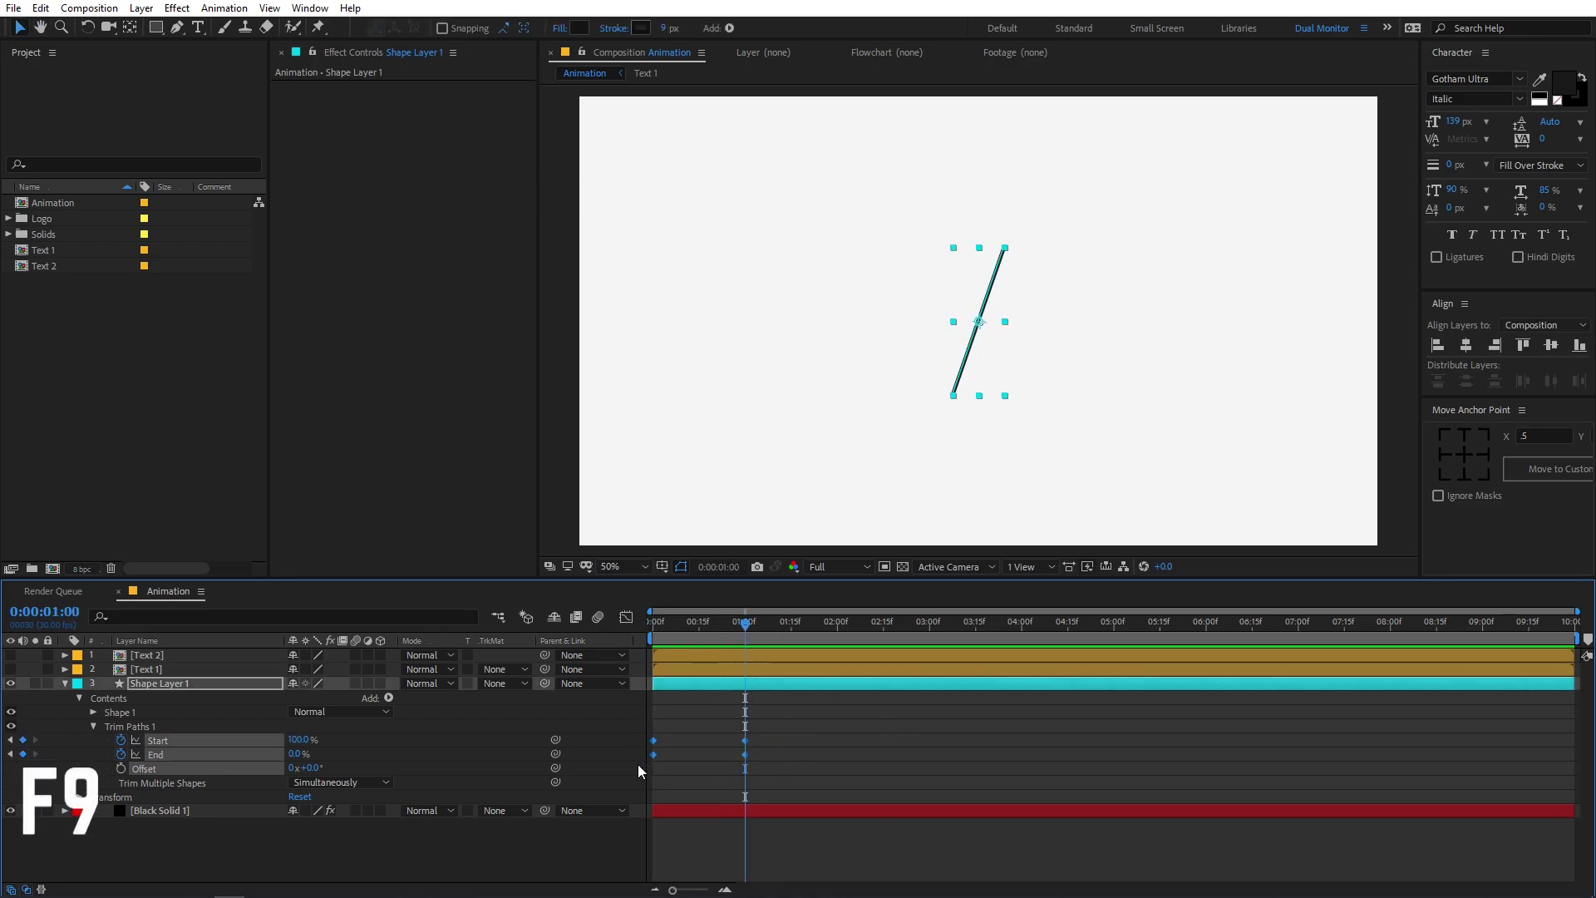
{"action": "left_click", "coordinate": [624, 617]}
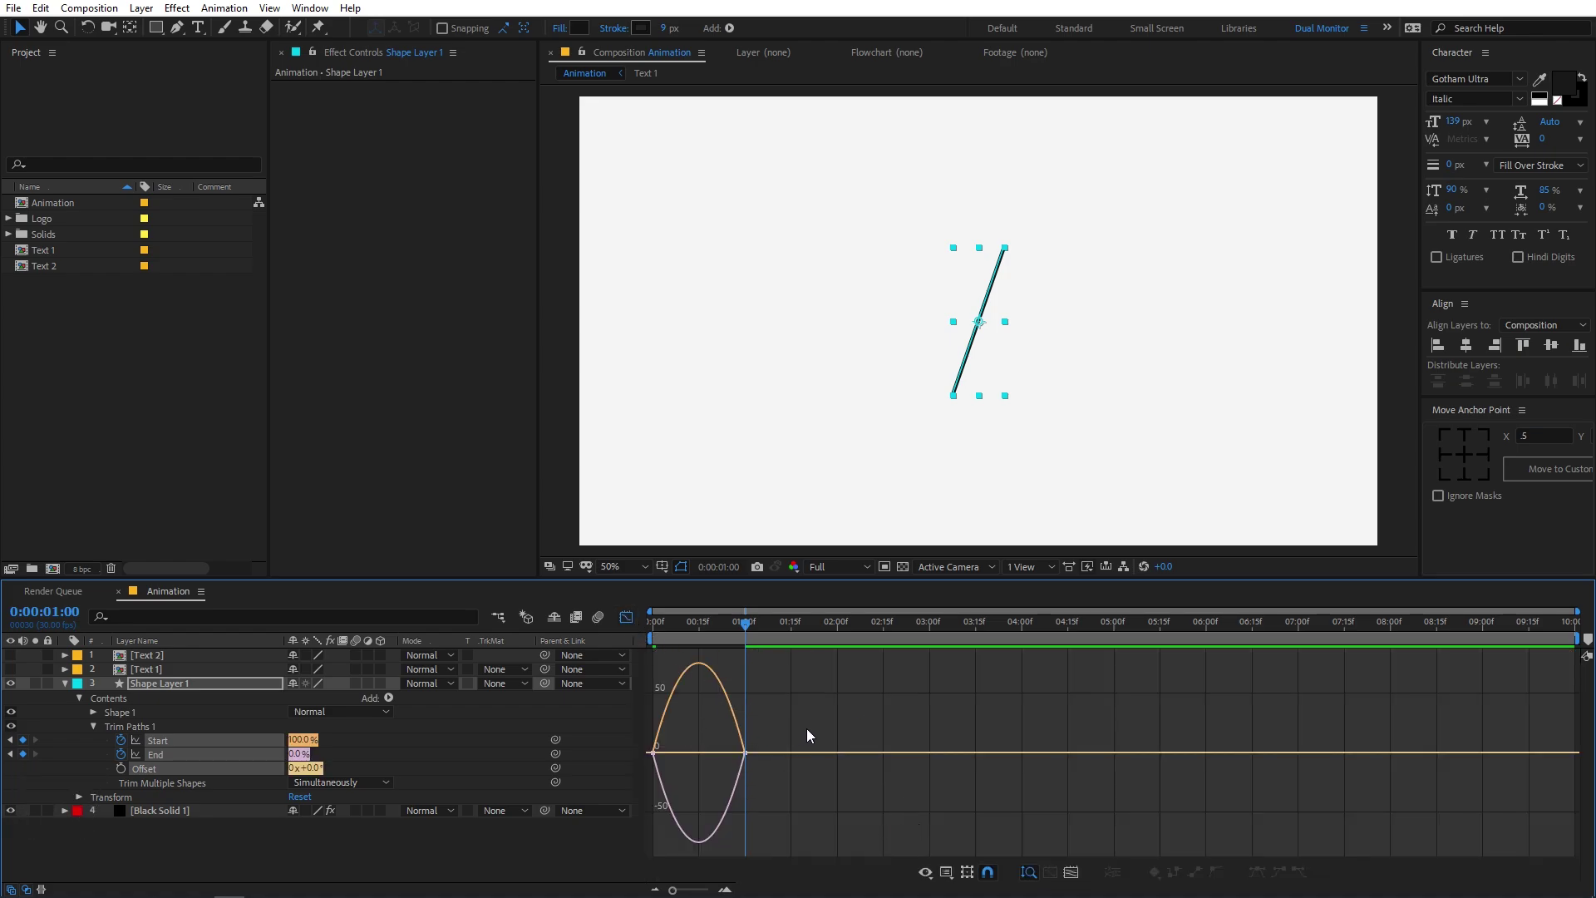
{"action": "left_click", "coordinate": [946, 871]}
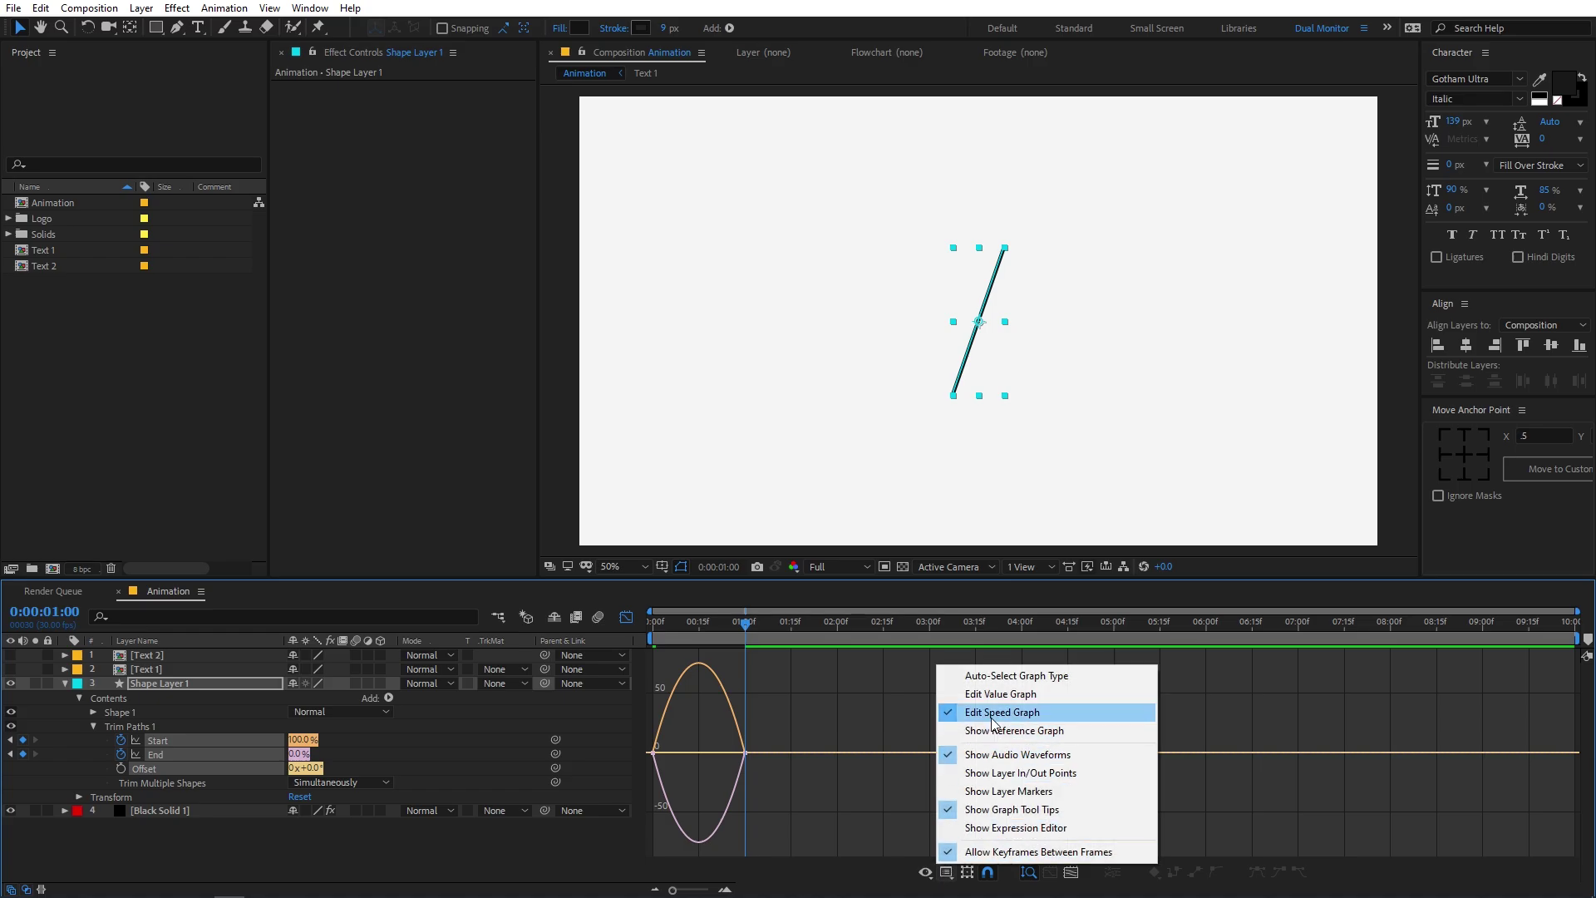
{"action": "left_click", "coordinate": [852, 732]}
{"action": "left_click_drag", "start_coordinate": [811, 713], "coordinate": [714, 750]}
{"action": "mouse_move", "coordinate": [701, 750]}
{"action": "left_mouse_down"}
{"action": "mouse_move", "coordinate": [636, 747]}
{"action": "mouse_move", "coordinate": [681, 753]}
{"action": "left_mouse_up"}
{"action": "key", "text": "Home"}
{"action": "key", "text": "space"}
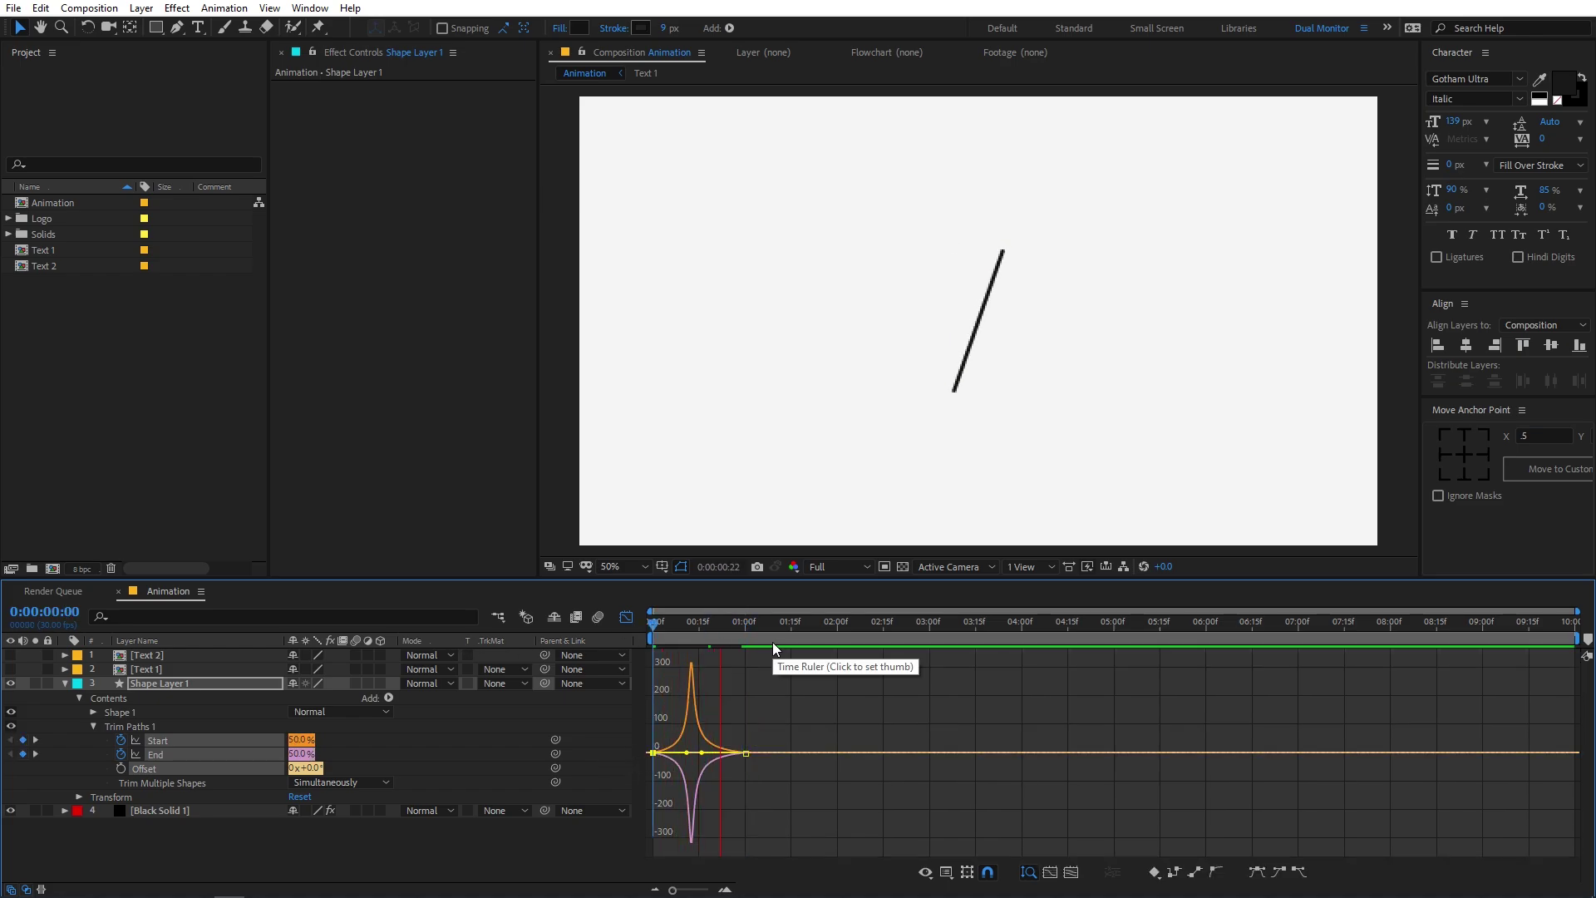
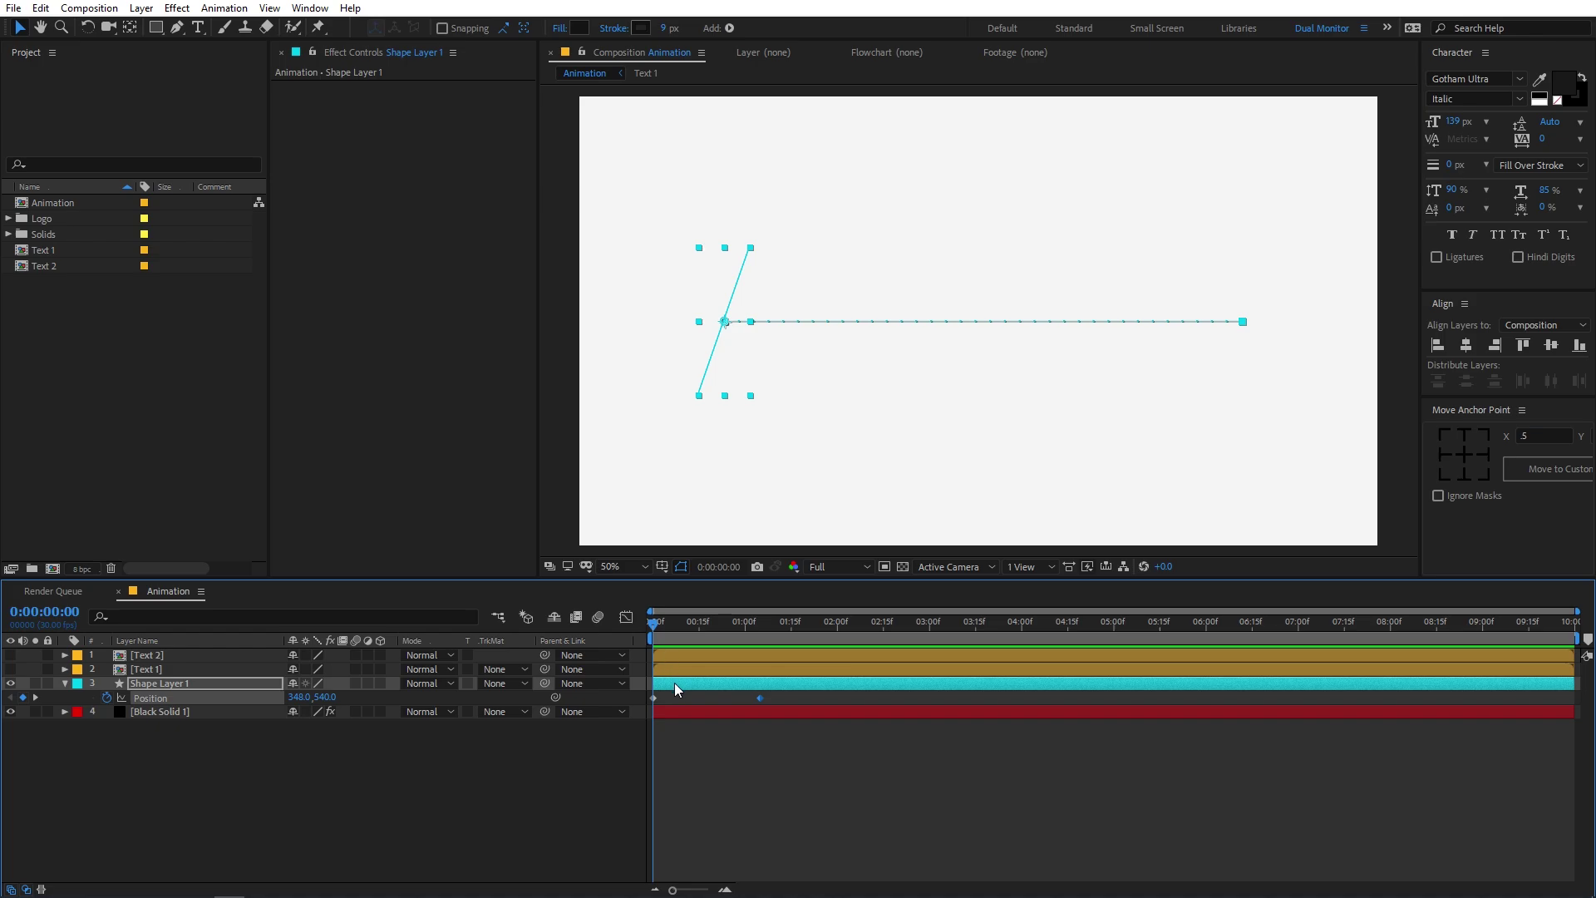
Step: Show the line layer's keyframes and shift both Position keyframes later, so the movement begins shortly after the 15-frame mark
{"action": "left_click", "coordinate": [681, 682]}
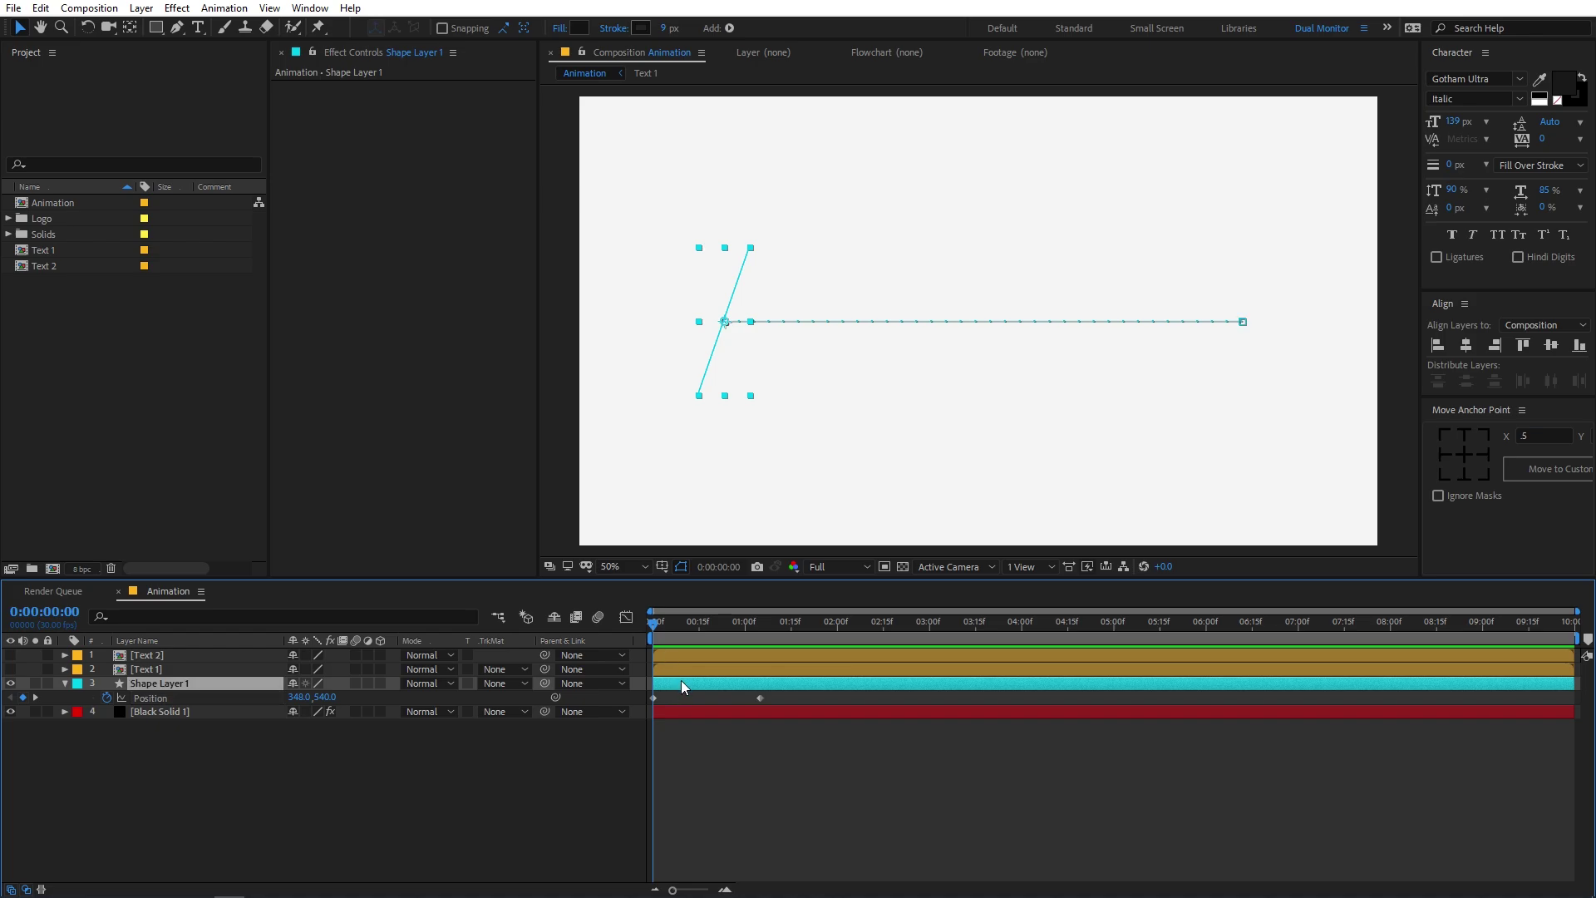
{"action": "key", "text": "u"}
{"action": "left_click_drag", "start_coordinate": [779, 712], "coordinate": [712, 725]}
Step: Preview the line growing and moving across the composition to check the keyframe timing
{"action": "key", "text": "h"}
{"action": "key", "text": "space"}
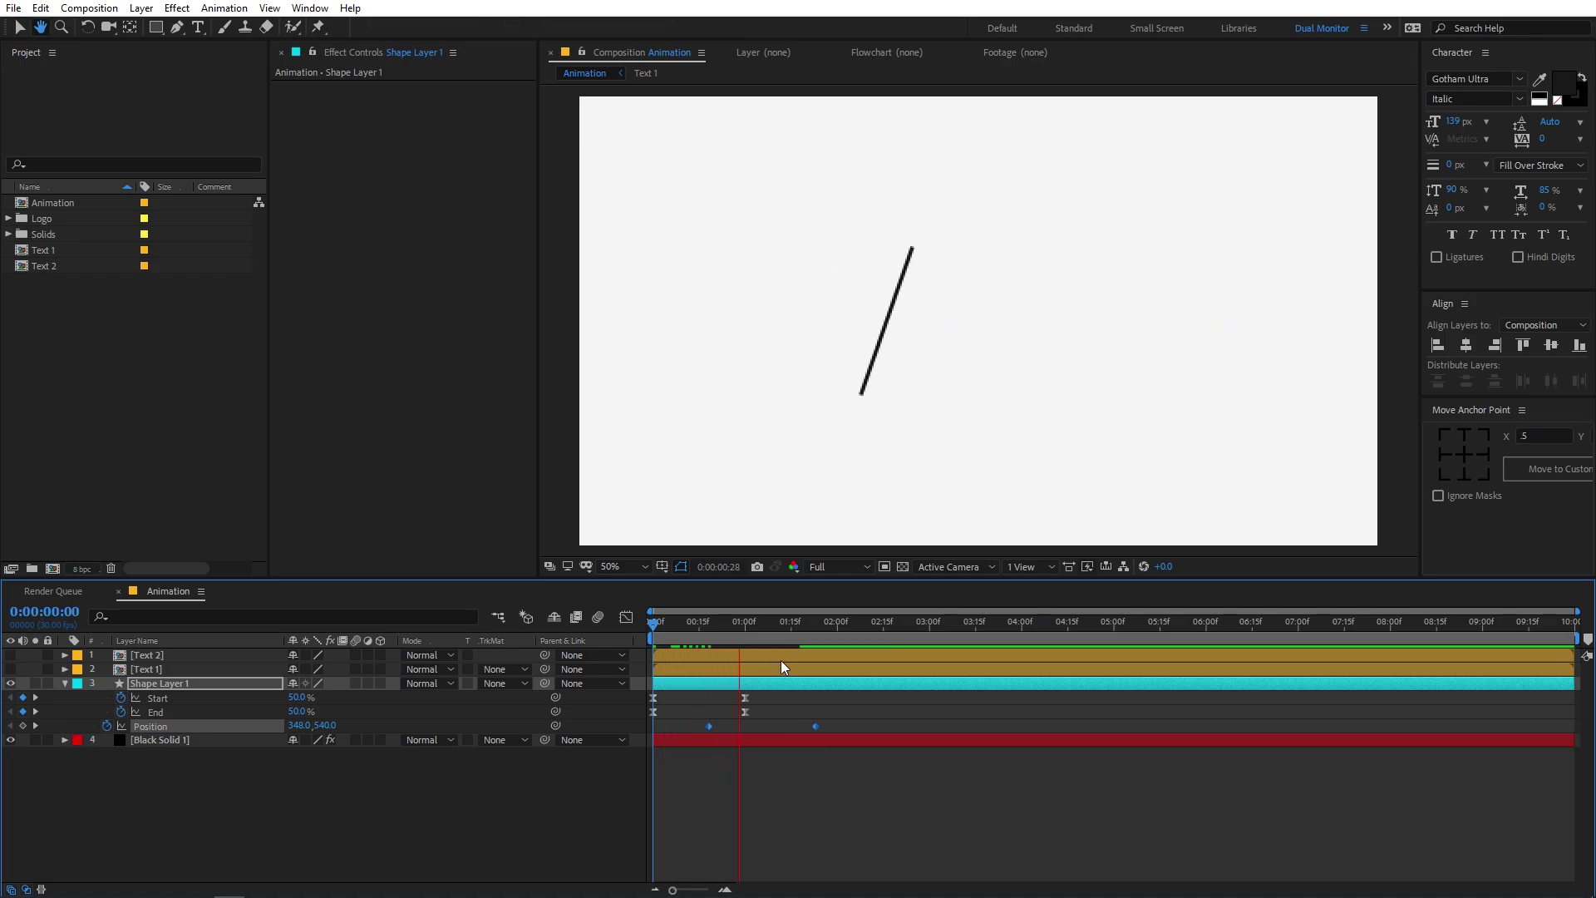
{"action": "key", "text": "space"}
{"action": "mouse_move", "coordinate": [767, 622]}
{"action": "left_mouse_down"}
{"action": "mouse_move", "coordinate": [725, 626]}
{"action": "mouse_move", "coordinate": [828, 637]}
{"action": "mouse_move", "coordinate": [726, 647]}
{"action": "mouse_move", "coordinate": [767, 646]}
{"action": "left_mouse_up"}
{"action": "key", "text": "space"}
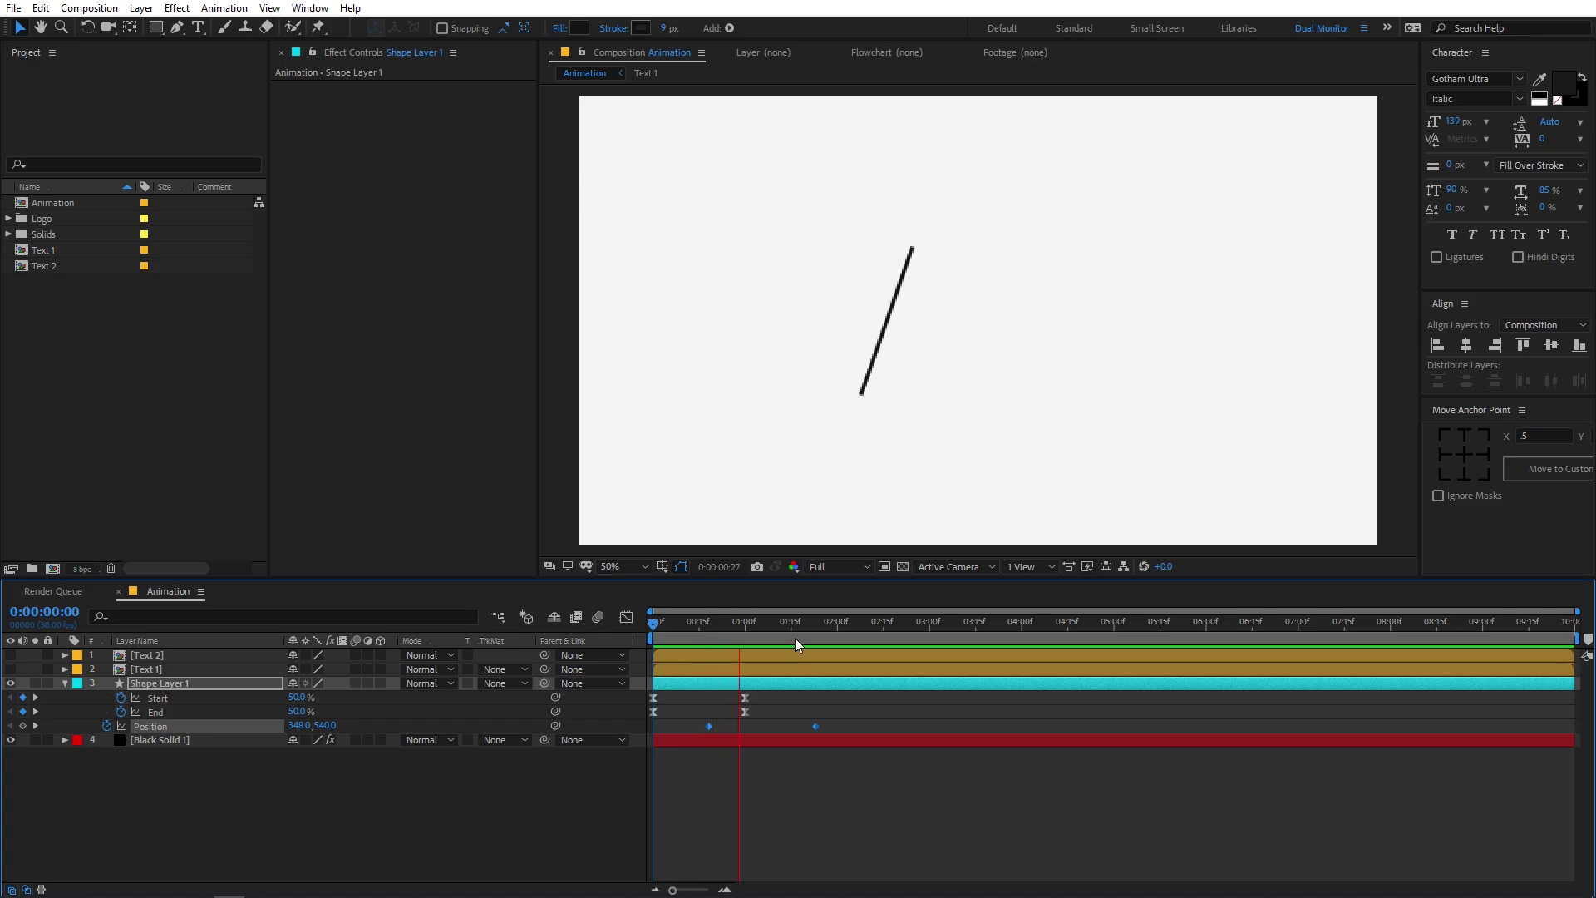
{"action": "key", "text": "space"}
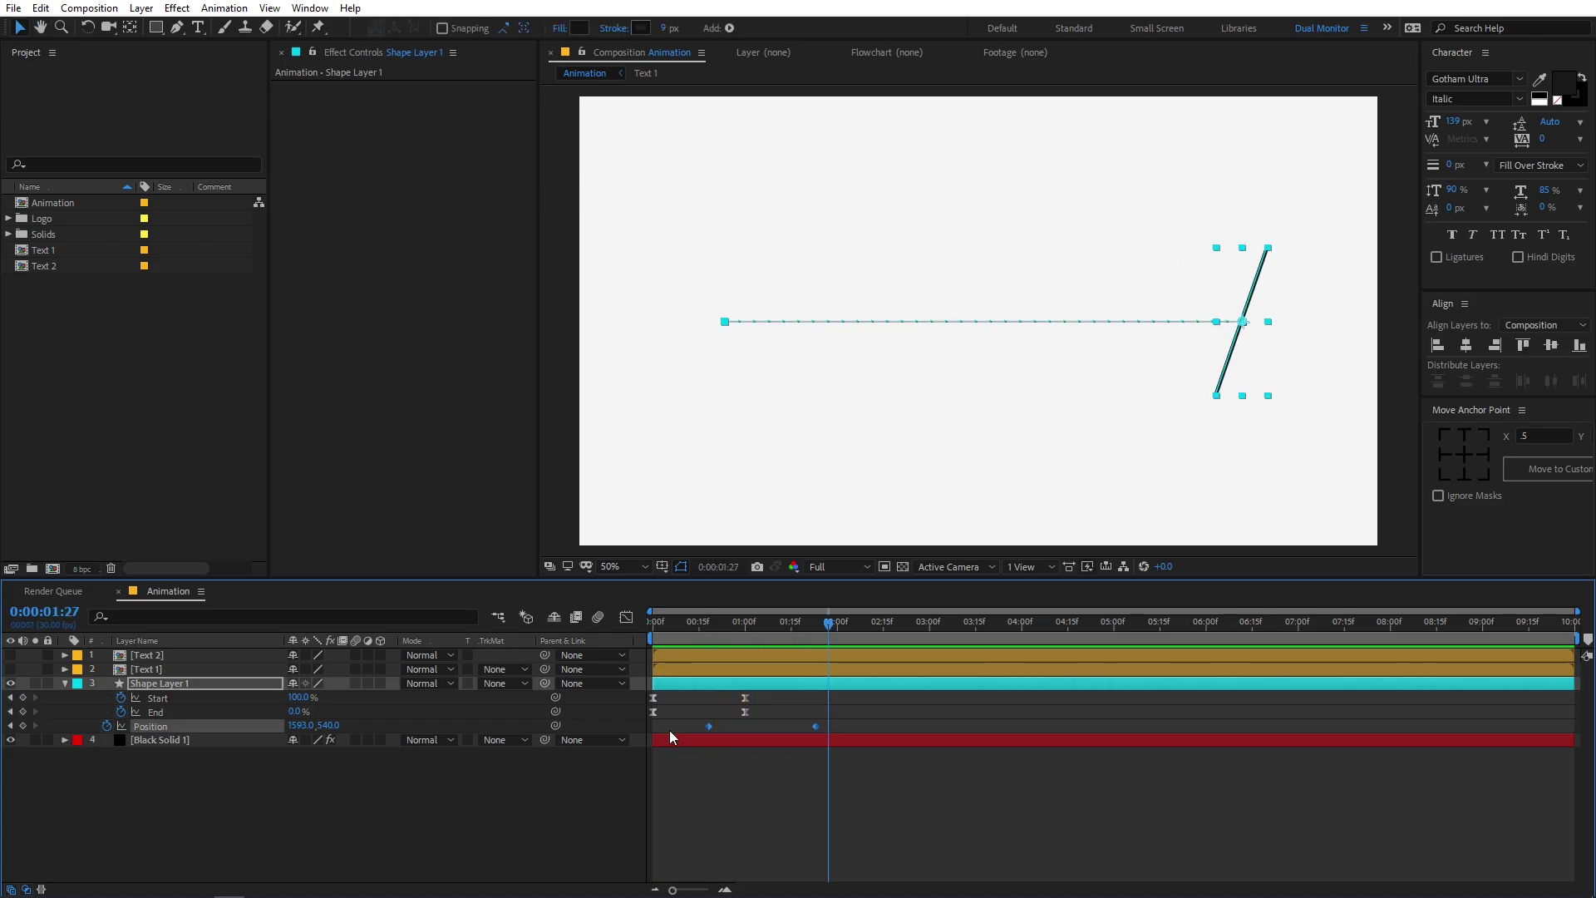
Step: Apply Easy Ease to the line's Position keyframes, shape the speed curve into a sharp early peak, and preview it
{"action": "key", "text": "F9"}
{"action": "left_click", "coordinate": [626, 618]}
{"action": "left_click_drag", "start_coordinate": [905, 855], "coordinate": [653, 645]}
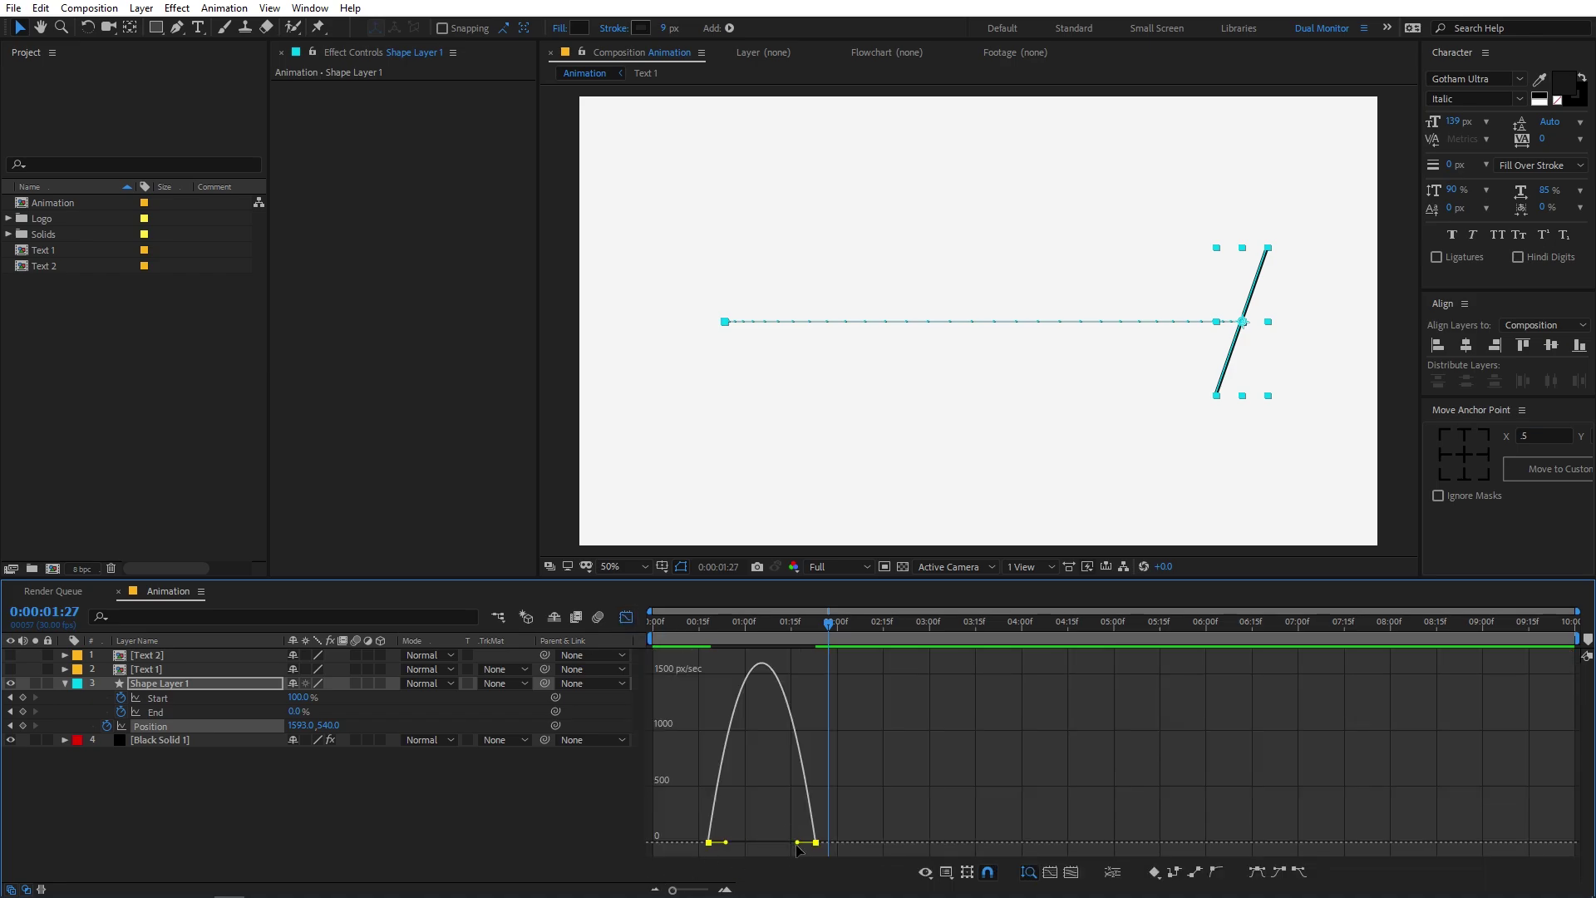
{"action": "left_click_drag", "start_coordinate": [796, 842], "coordinate": [762, 842]}
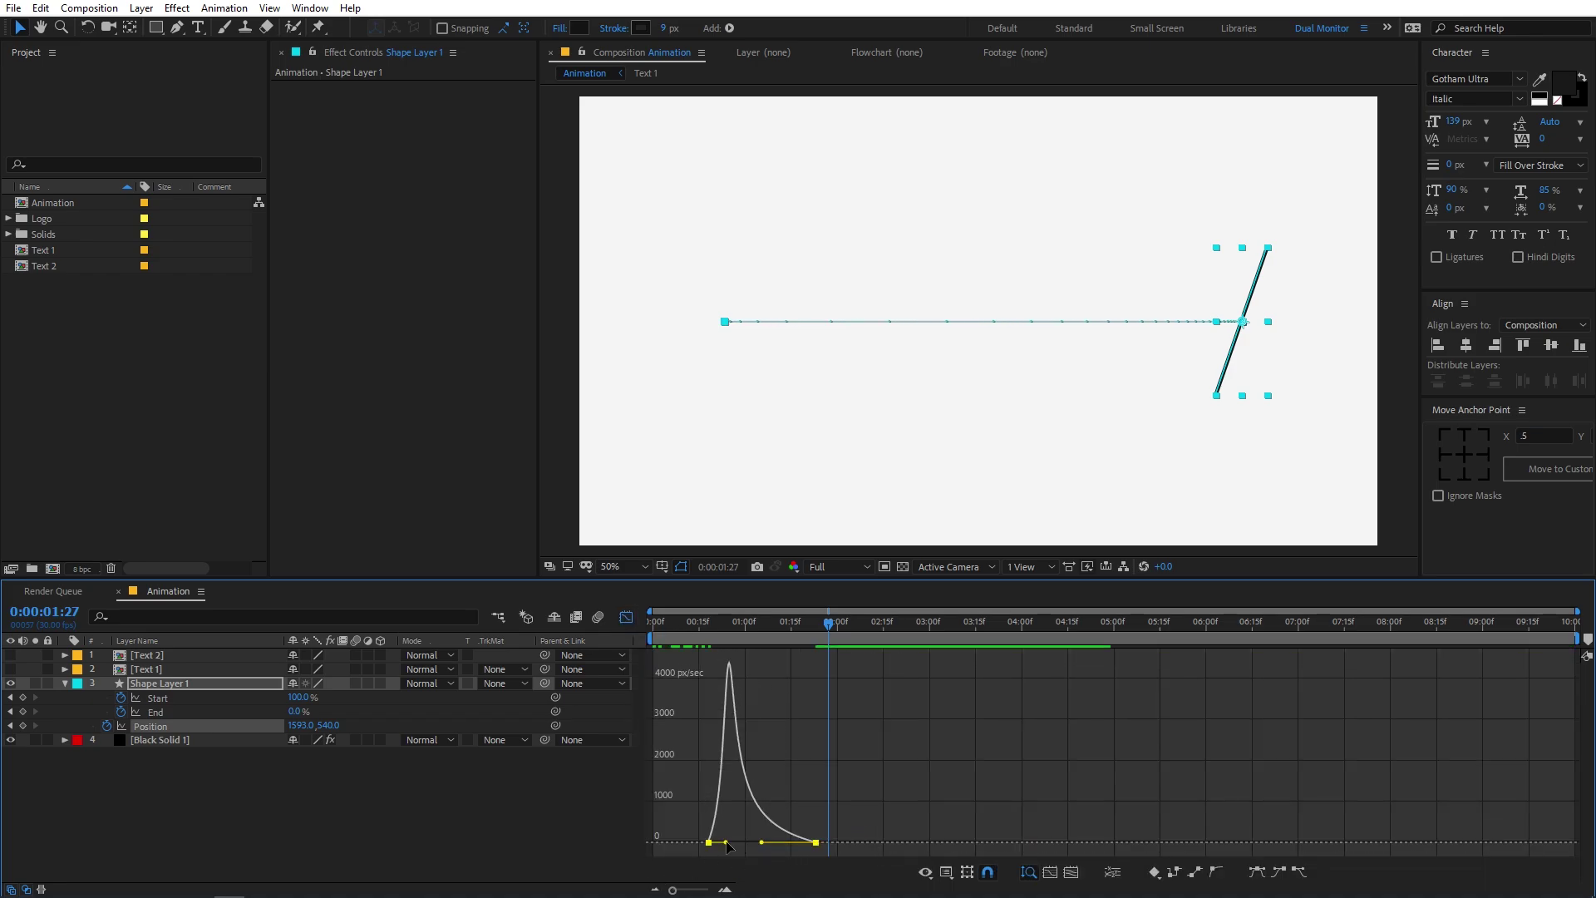
{"action": "left_click", "coordinate": [766, 621]}
{"action": "key", "text": "space"}
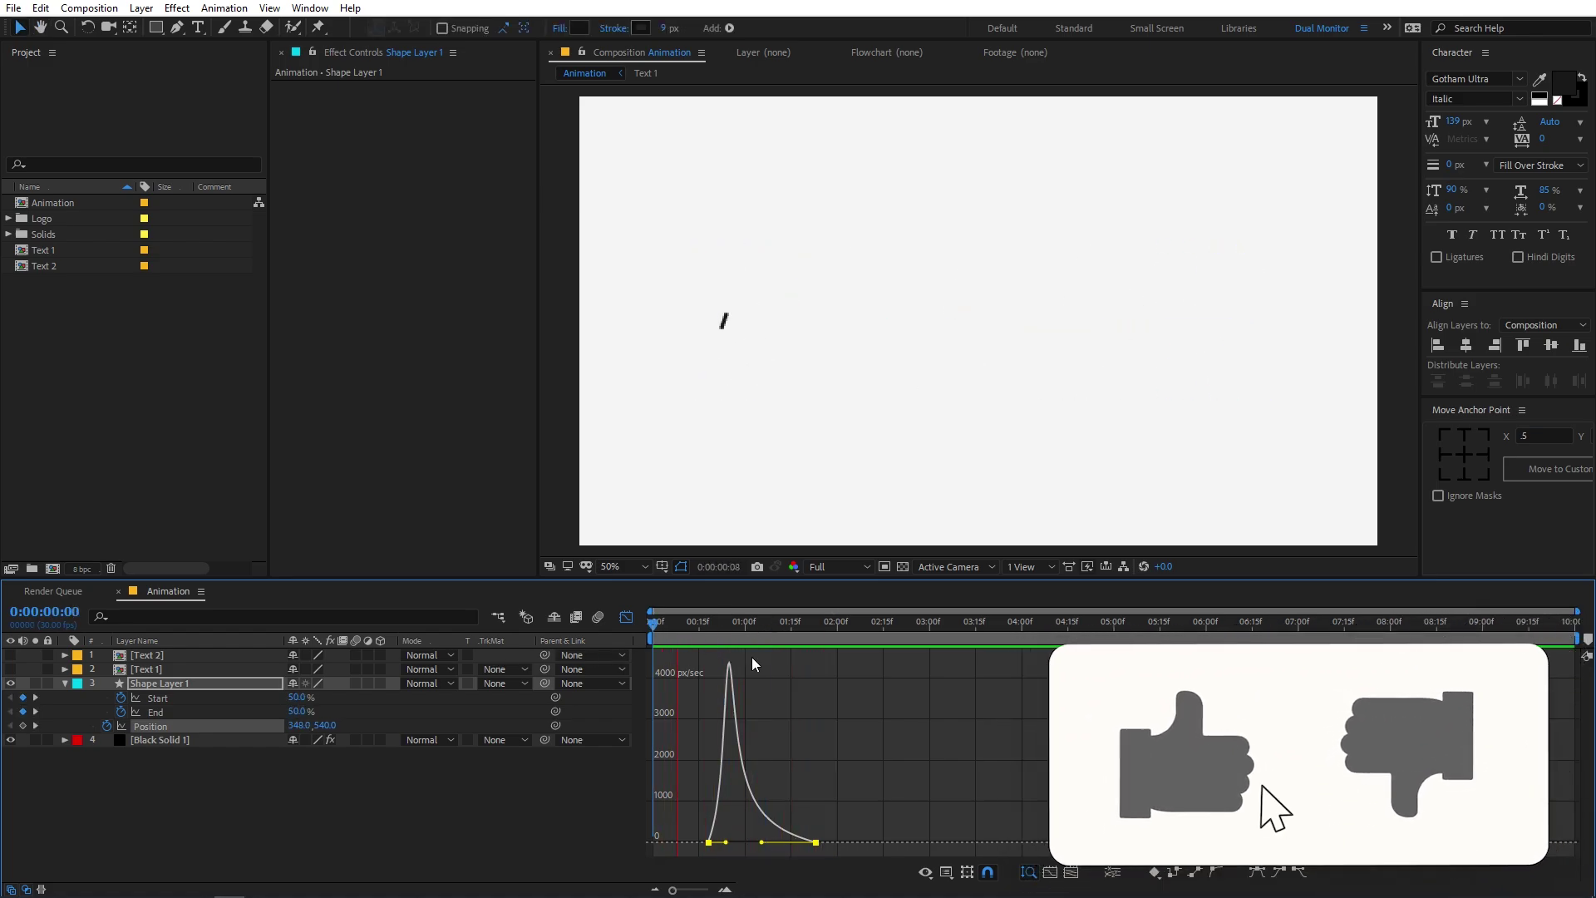
{"action": "key", "text": "space"}
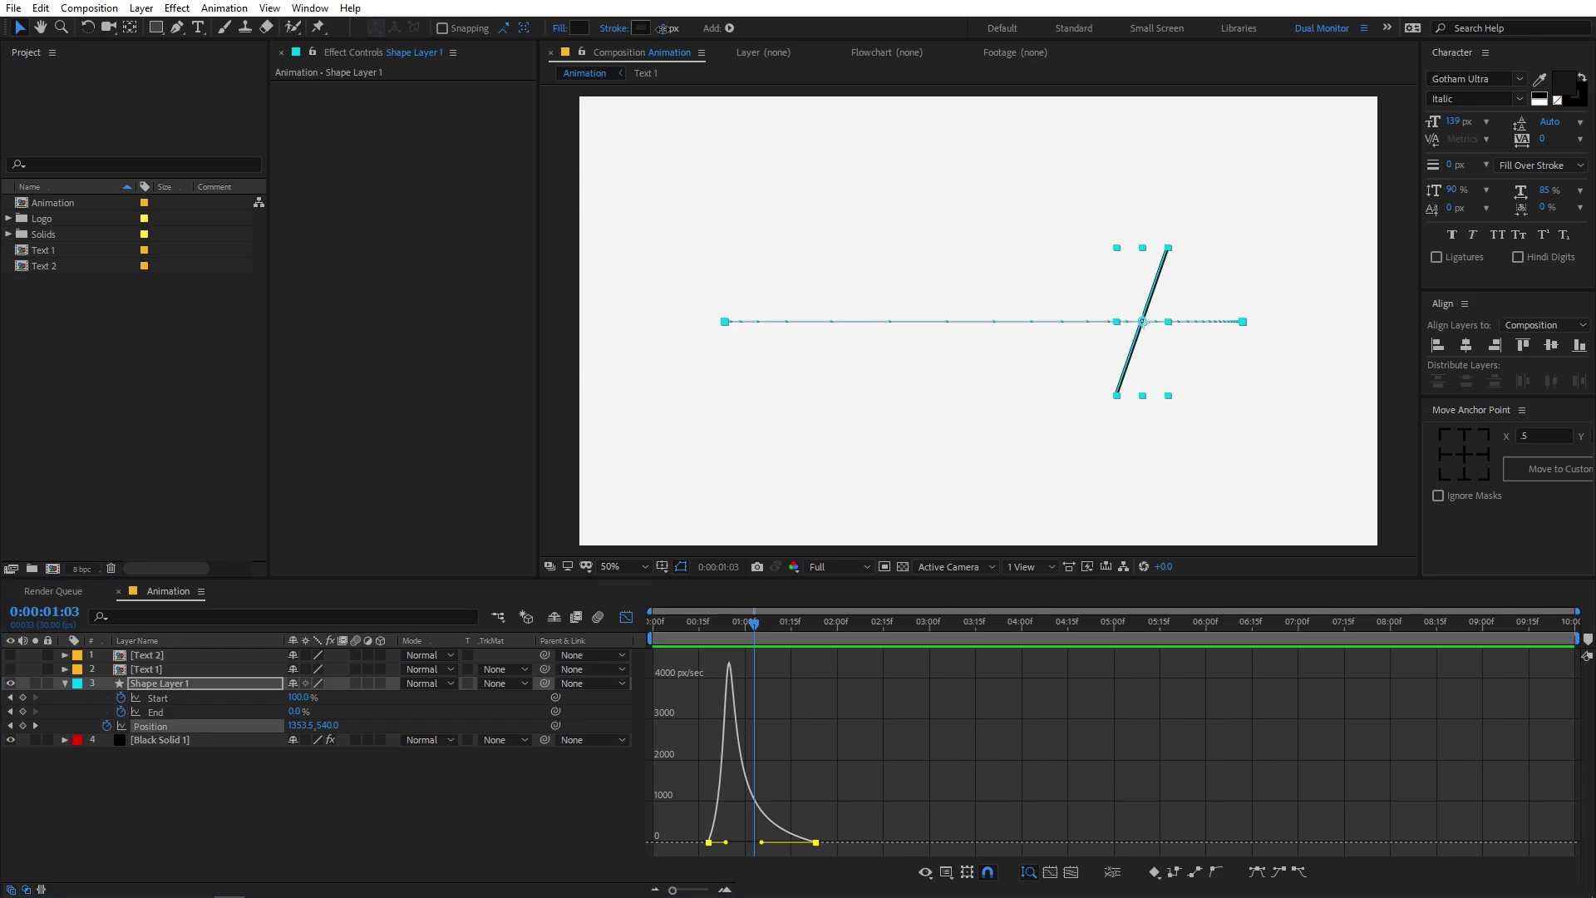
Step: Set the line's stroke width to 15 px and preview the animation in the layer-bar view
{"action": "left_click_drag", "start_coordinate": [664, 28], "coordinate": [717, 29]}
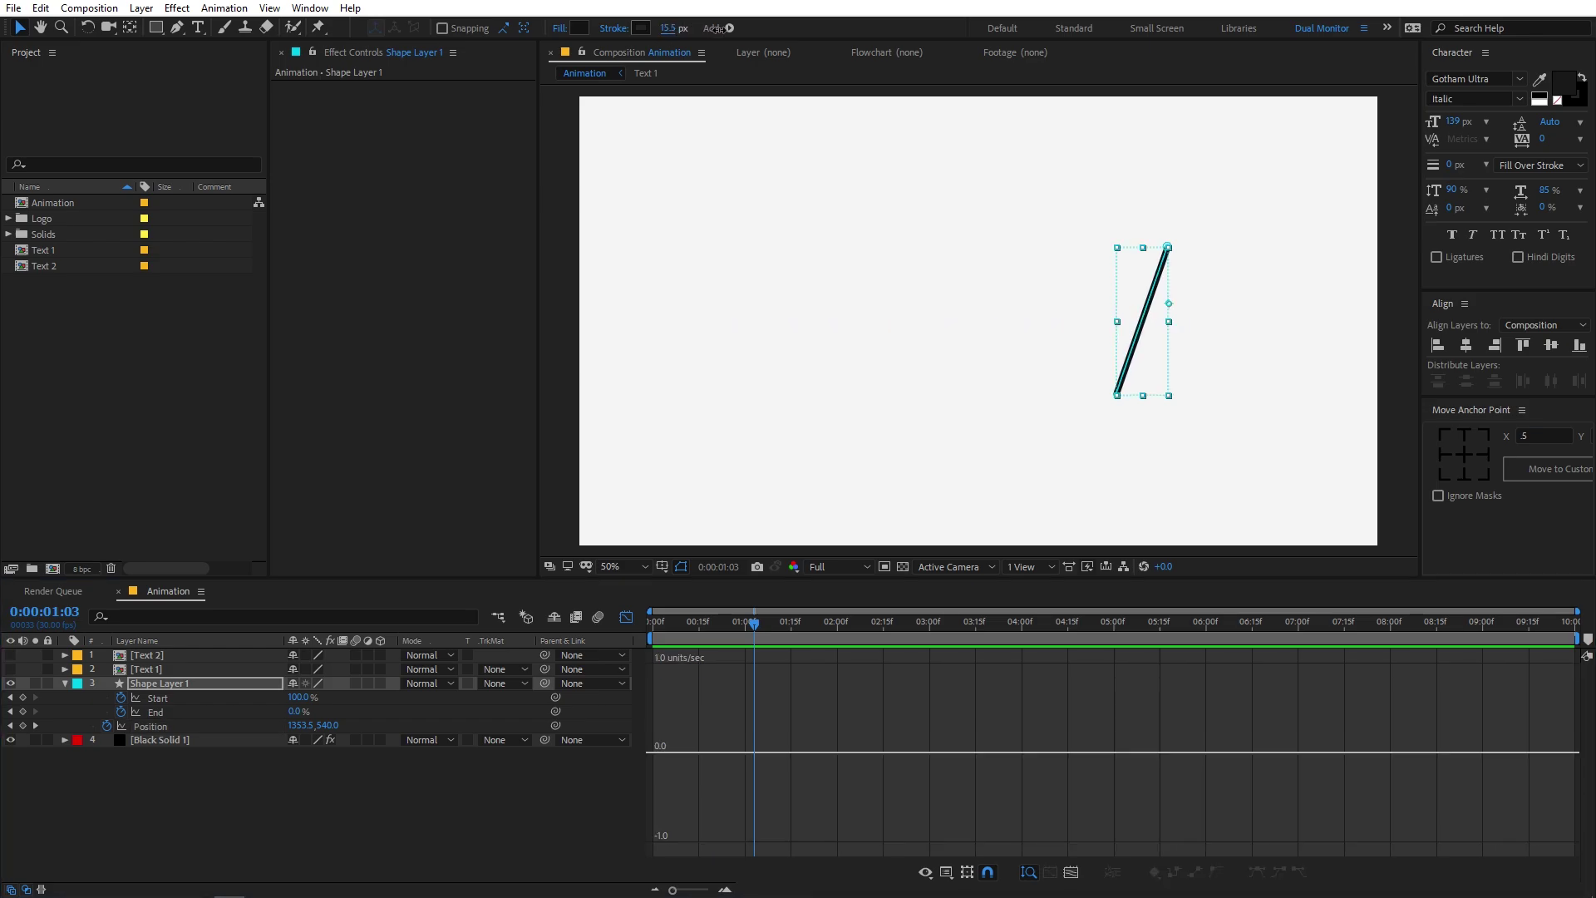
{"action": "left_click", "coordinate": [670, 28]}
{"action": "key", "text": "Return"}
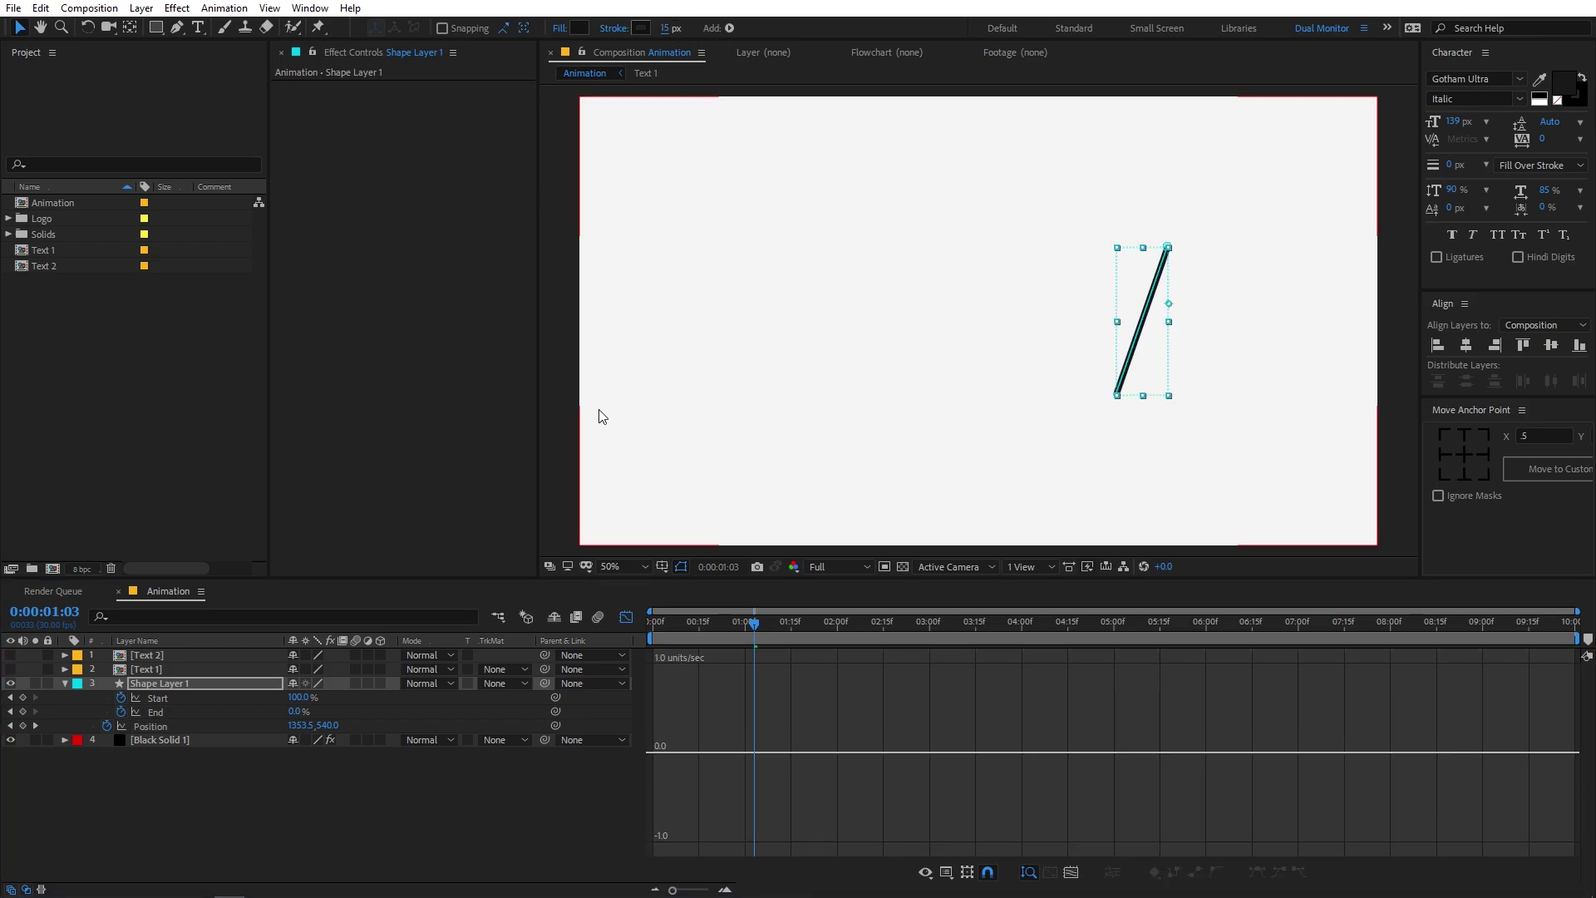
{"action": "left_click", "coordinate": [626, 617]}
{"action": "key", "text": "space"}
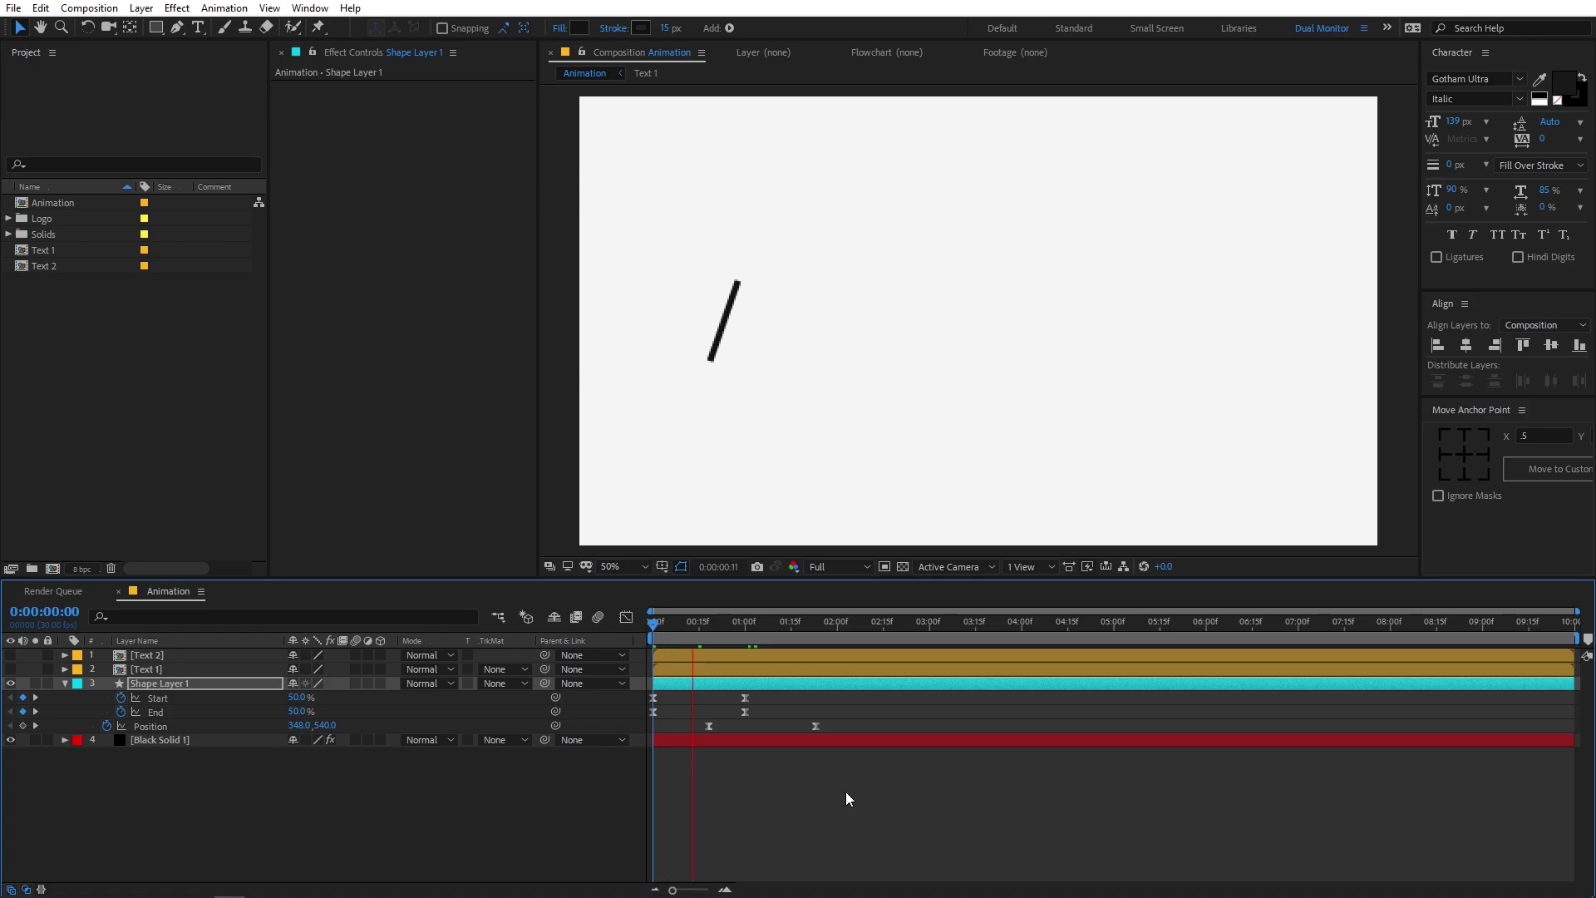
{"action": "key", "text": "space"}
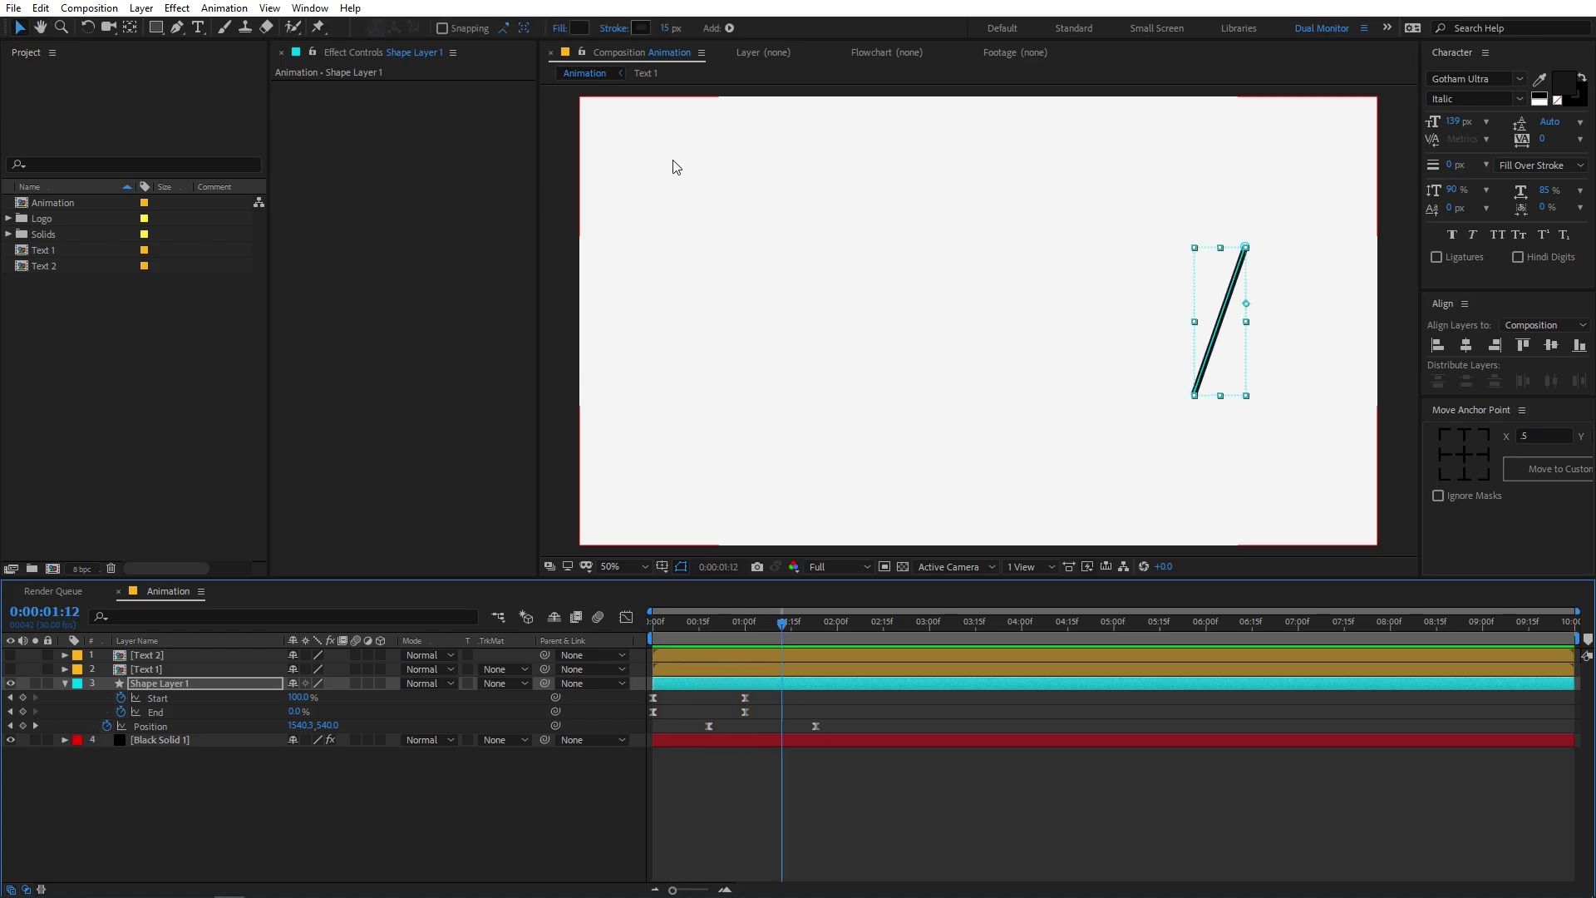
Step: Set the line's stroke width to 12 px and preview the animation
{"action": "left_click", "coordinate": [670, 28]}
{"action": "key", "text": "Return"}
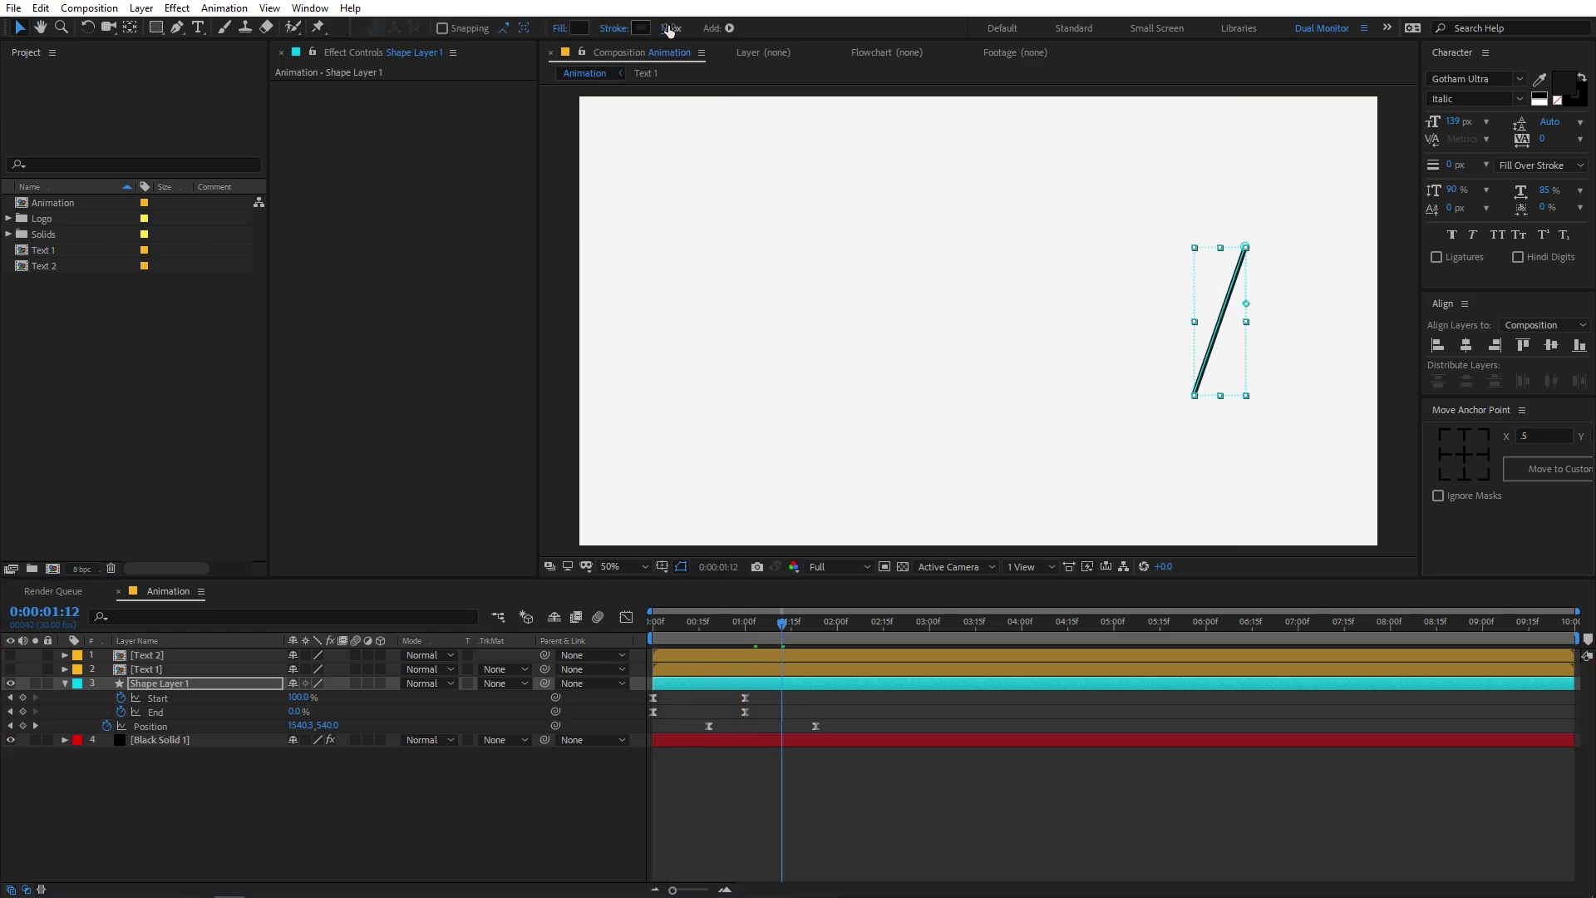
{"action": "key", "text": "space"}
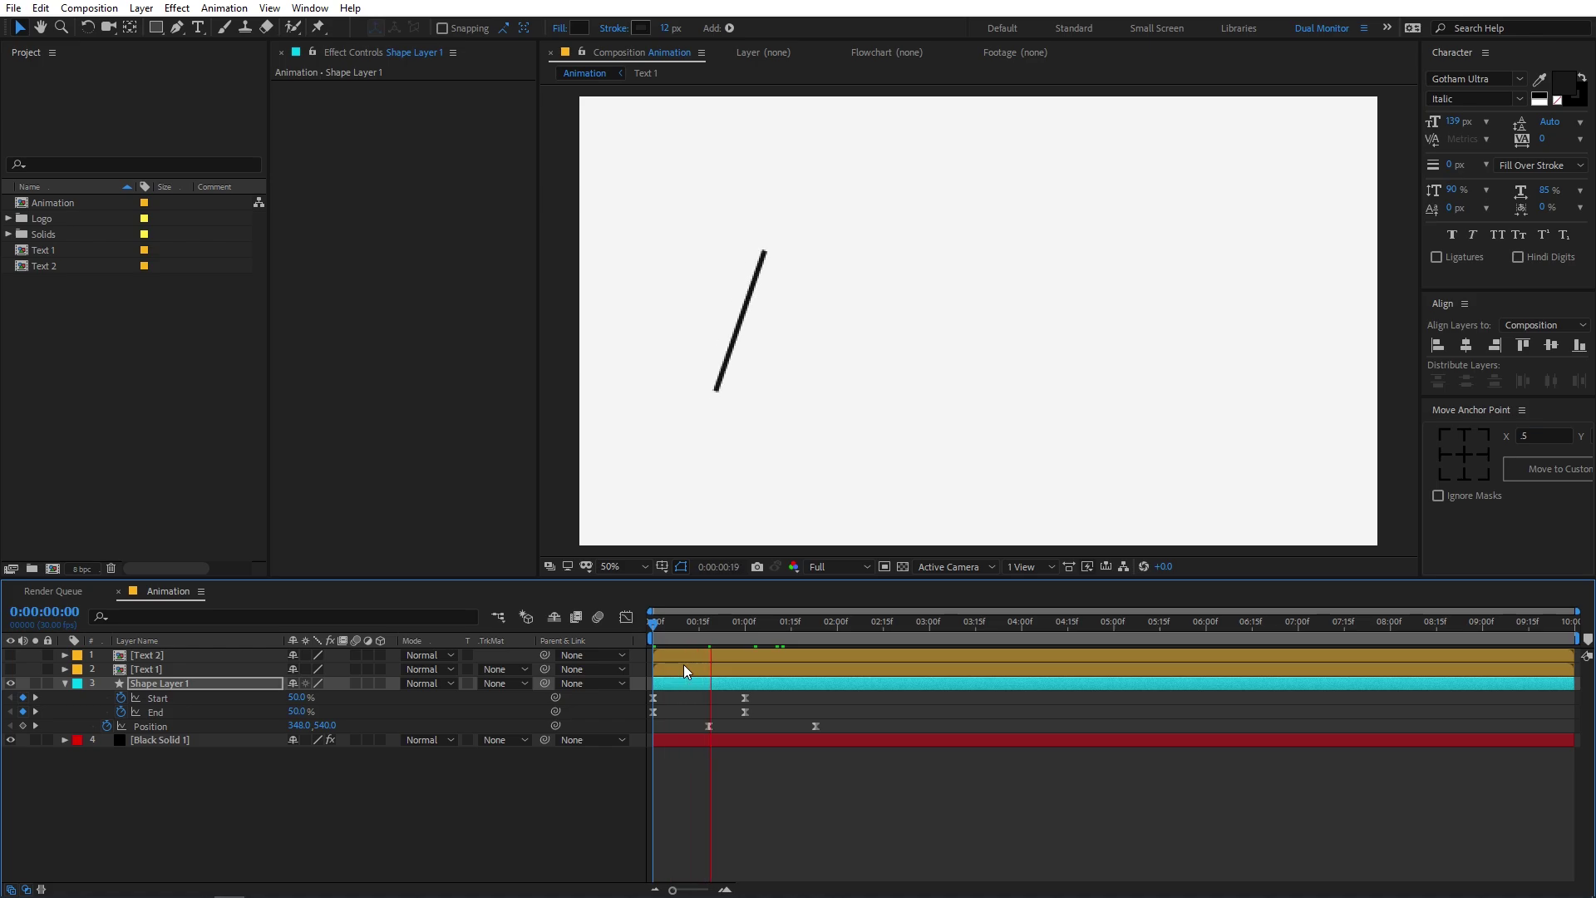
{"action": "key", "text": "space"}
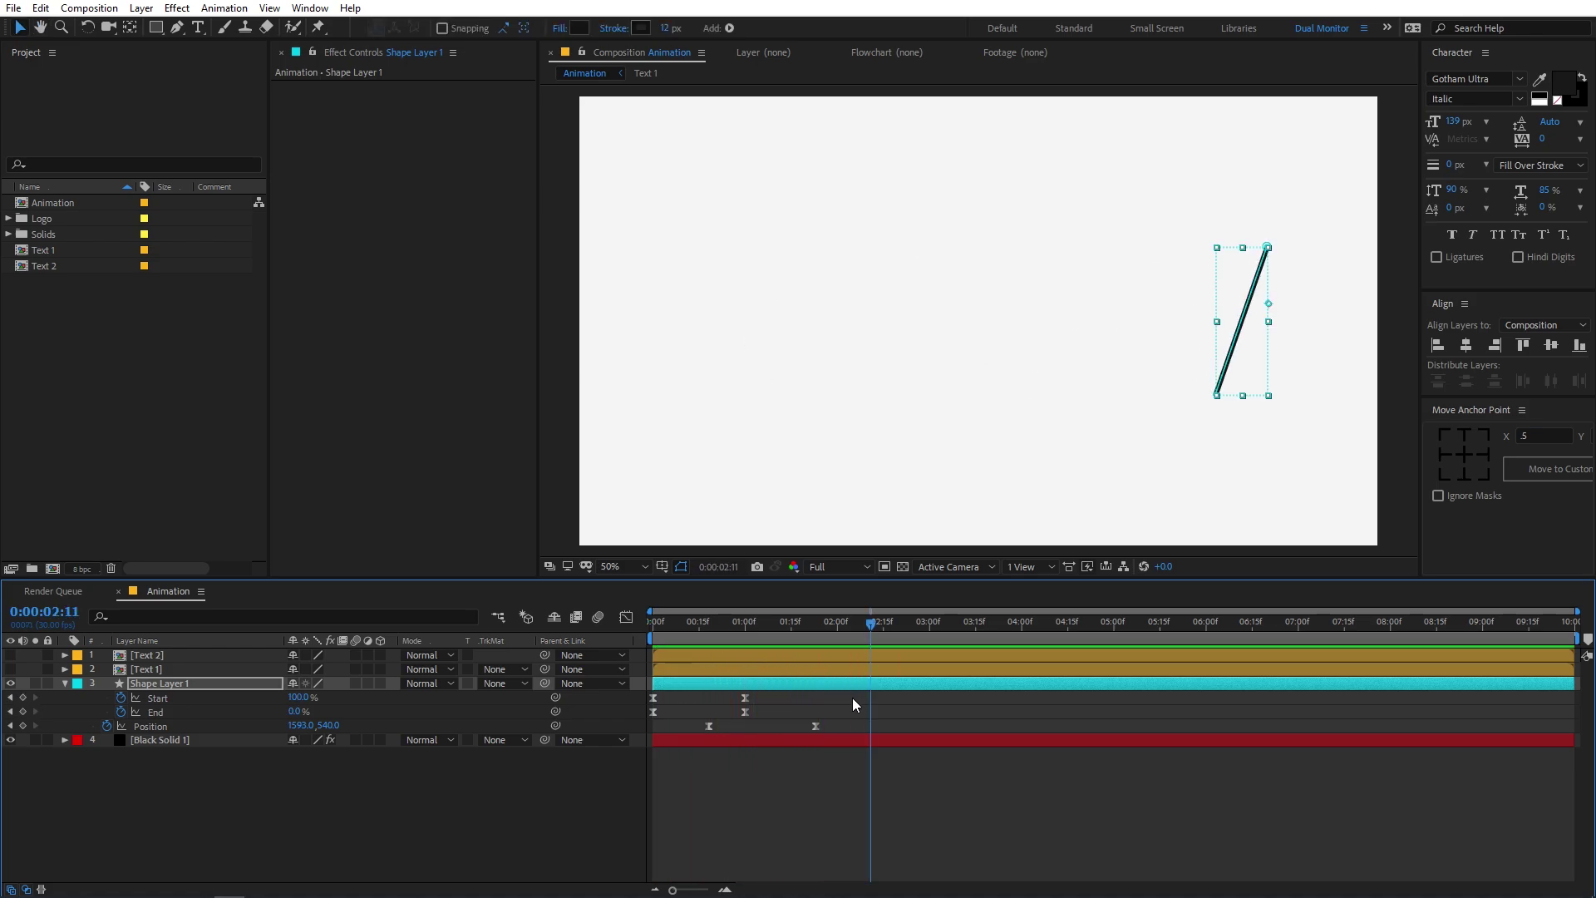
Step: Copy the line's first Position keyframe to 0:00:02:29 so the line returns to its starting point, and preview it
{"action": "left_click", "coordinate": [851, 697]}
{"action": "left_click_drag", "start_coordinate": [848, 635], "coordinate": [926, 642]}
{"action": "left_click_drag", "start_coordinate": [727, 728], "coordinate": [680, 730]}
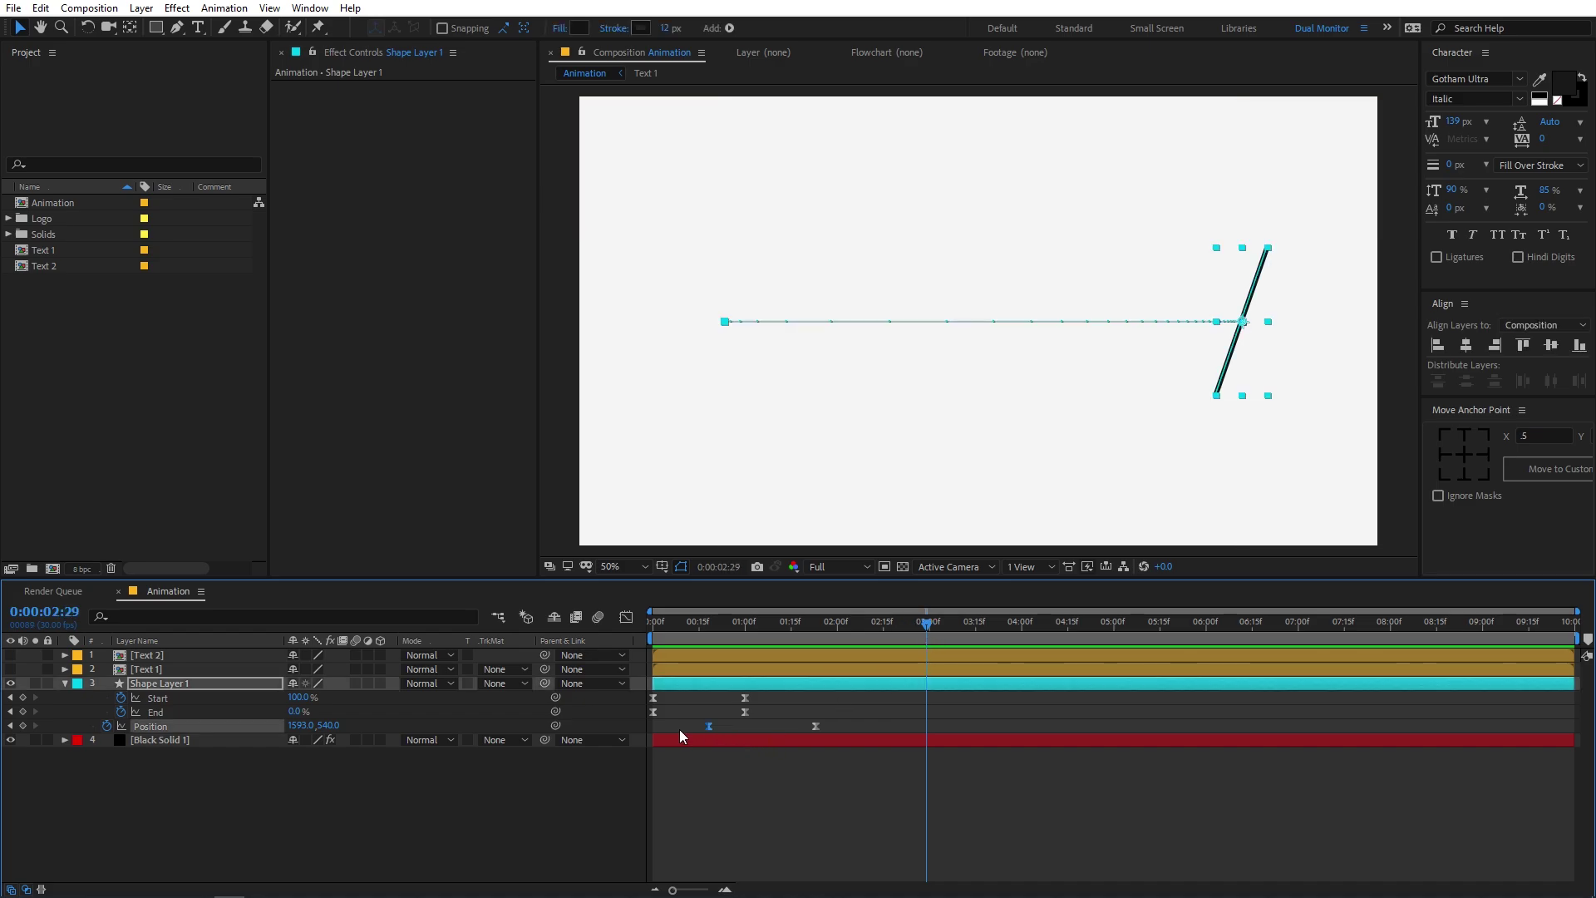
{"action": "key", "text": "ctrl+c"}
{"action": "key", "text": "ctrl+v"}
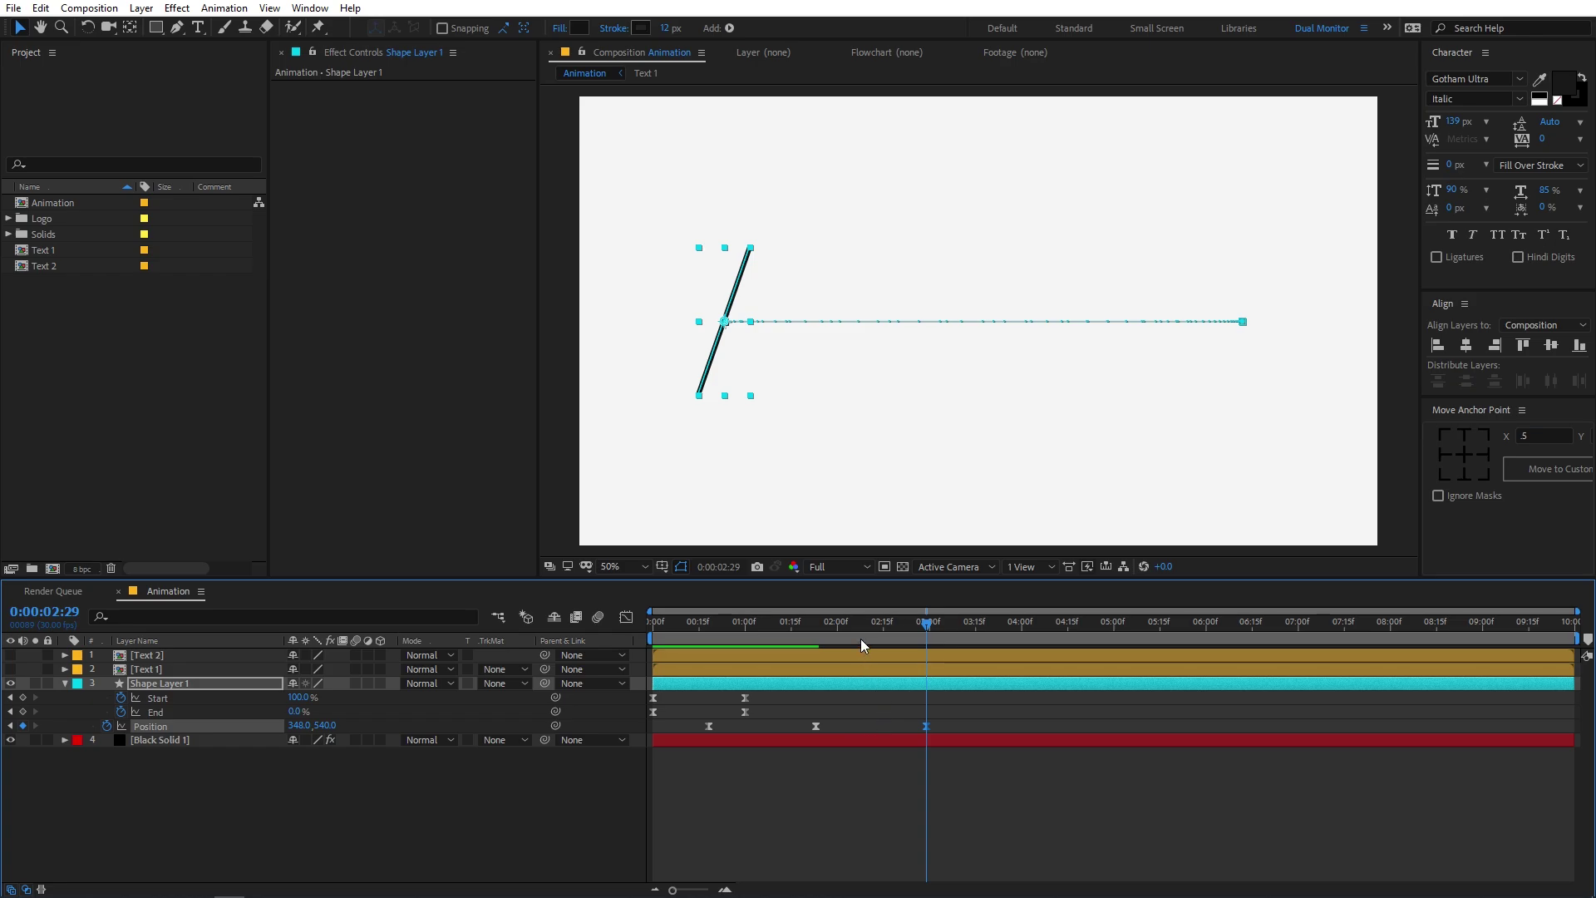
{"action": "left_click", "coordinate": [730, 644]}
{"action": "key", "text": "space"}
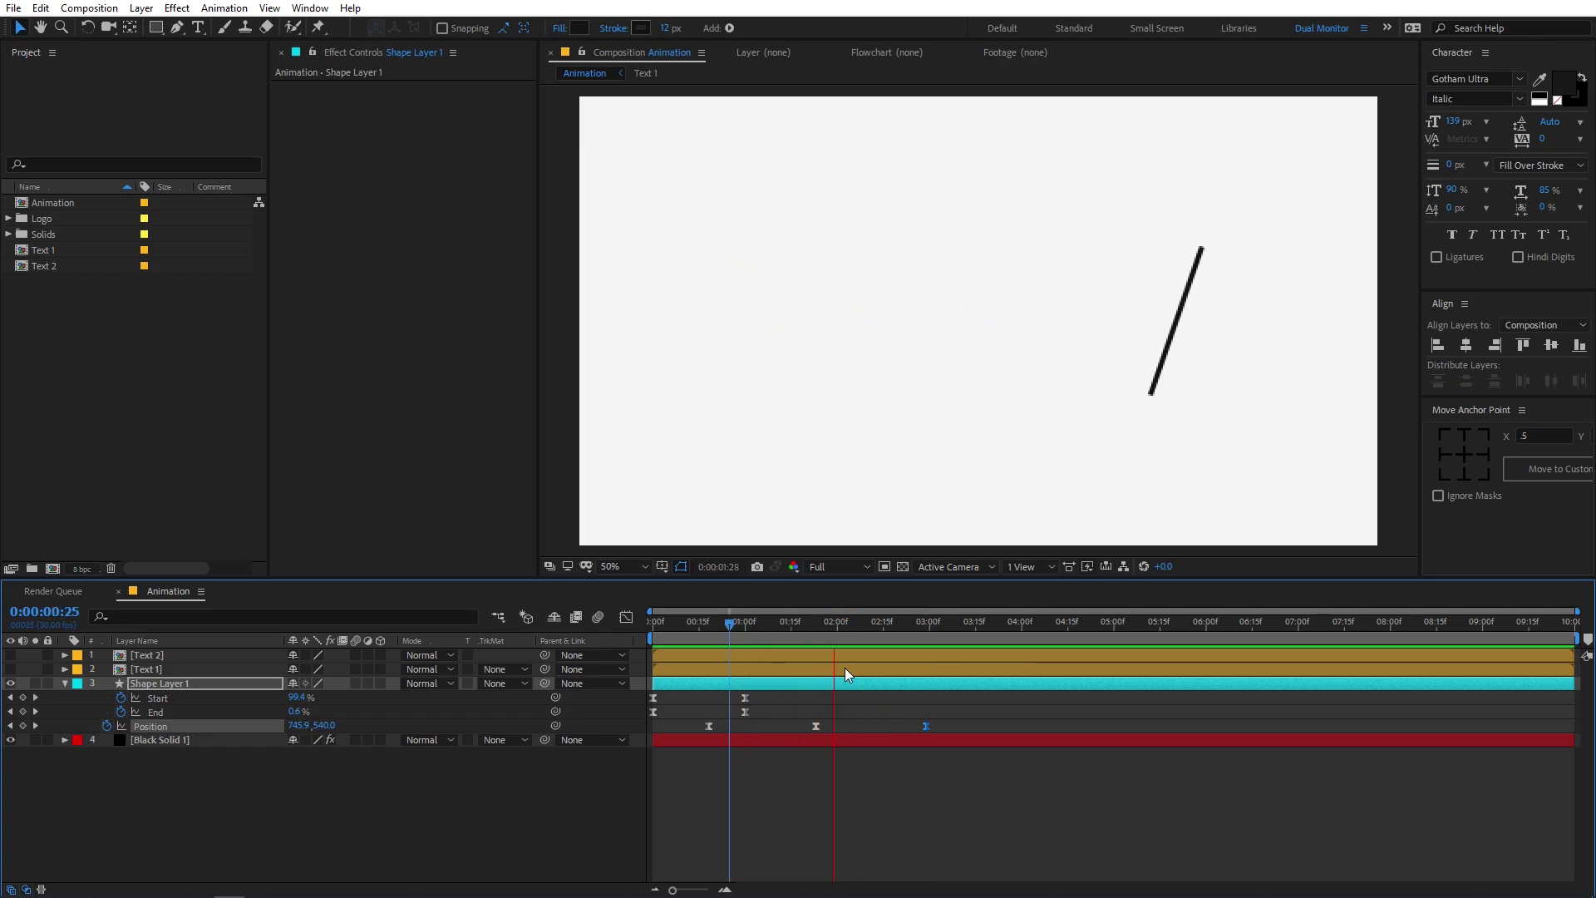
Step: Shape the speed curve of the line's return movement into a sharp late peak and preview the animation
{"action": "left_click_drag", "start_coordinate": [962, 717], "coordinate": [813, 735]}
{"action": "left_click", "coordinate": [626, 618]}
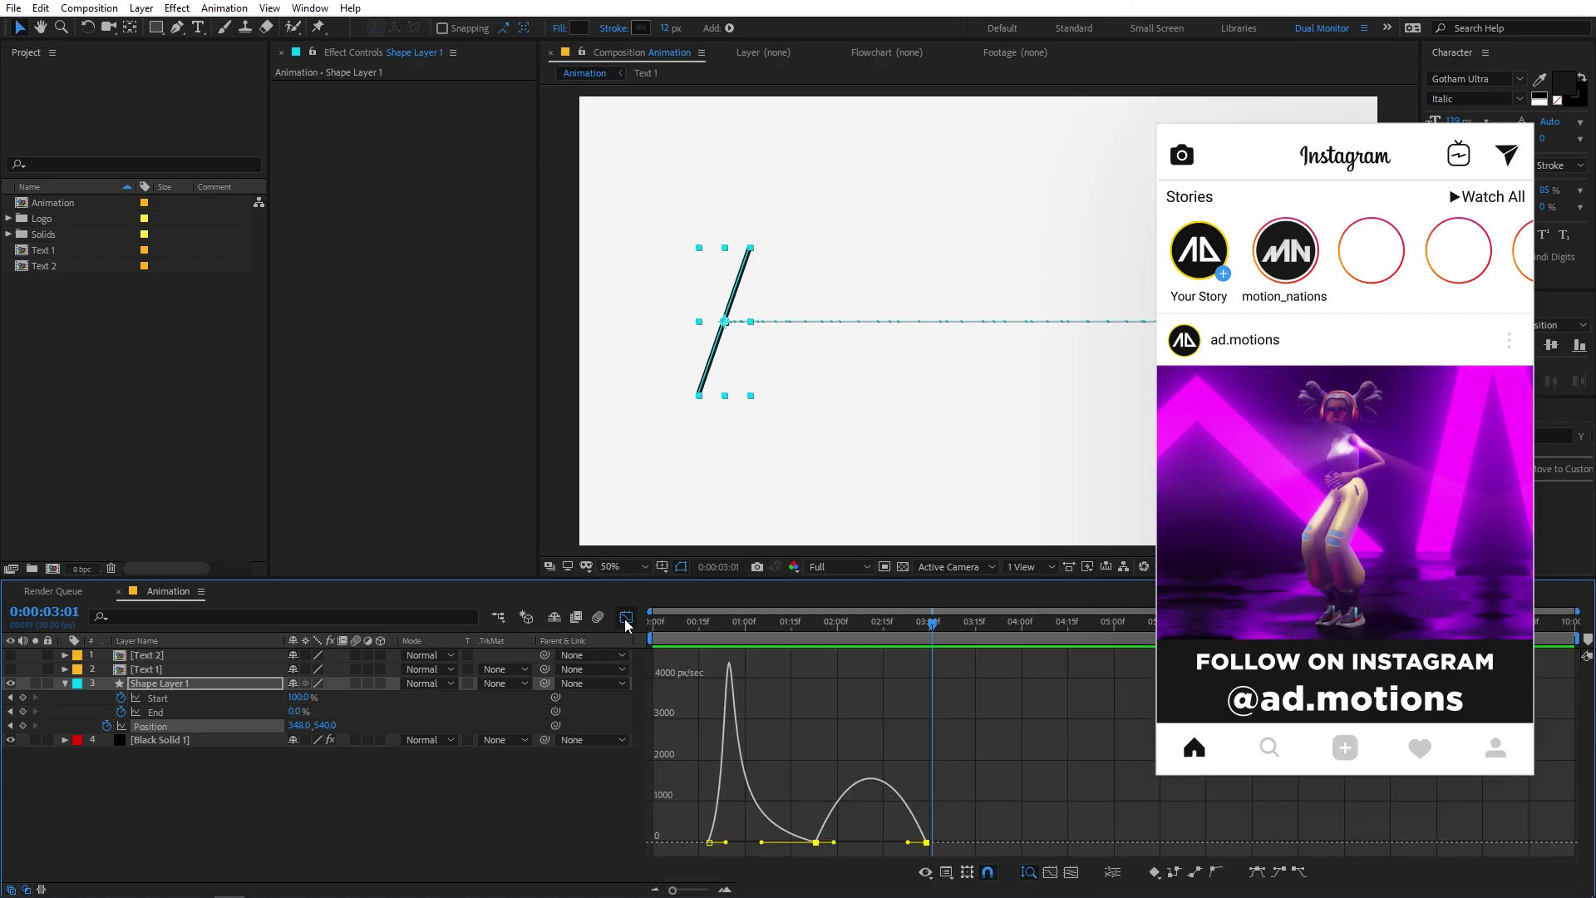
{"action": "mouse_move", "coordinate": [860, 830]}
{"action": "left_mouse_down"}
{"action": "mouse_move", "coordinate": [797, 856]}
{"action": "mouse_move", "coordinate": [906, 843]}
{"action": "mouse_move", "coordinate": [889, 842]}
{"action": "left_mouse_up"}
{"action": "left_click", "coordinate": [907, 853]}
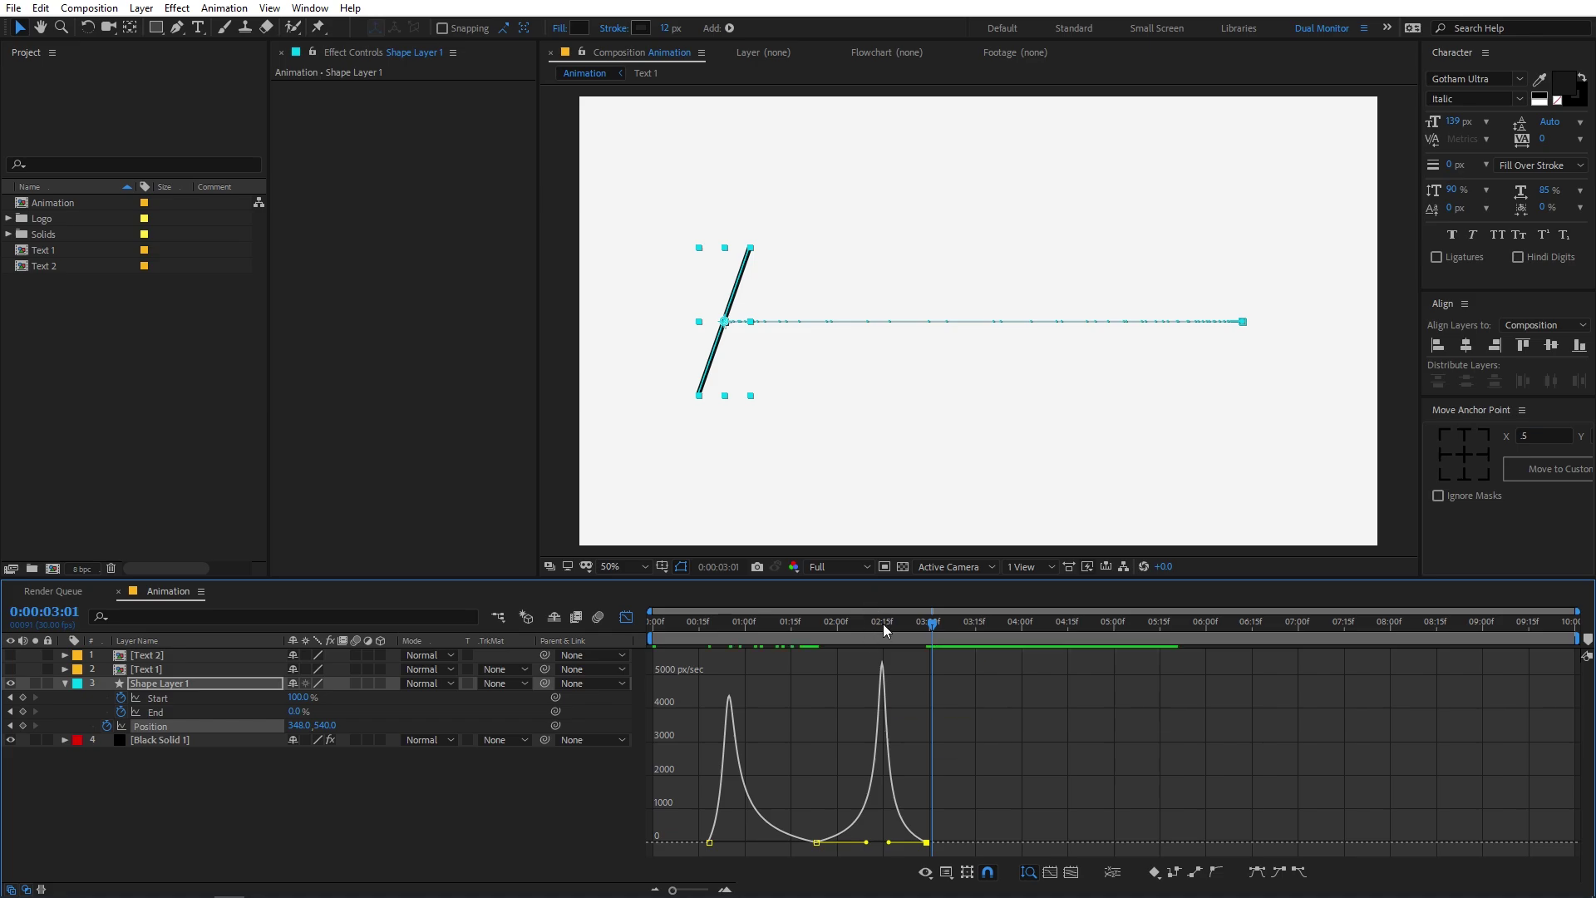
{"action": "key", "text": "space"}
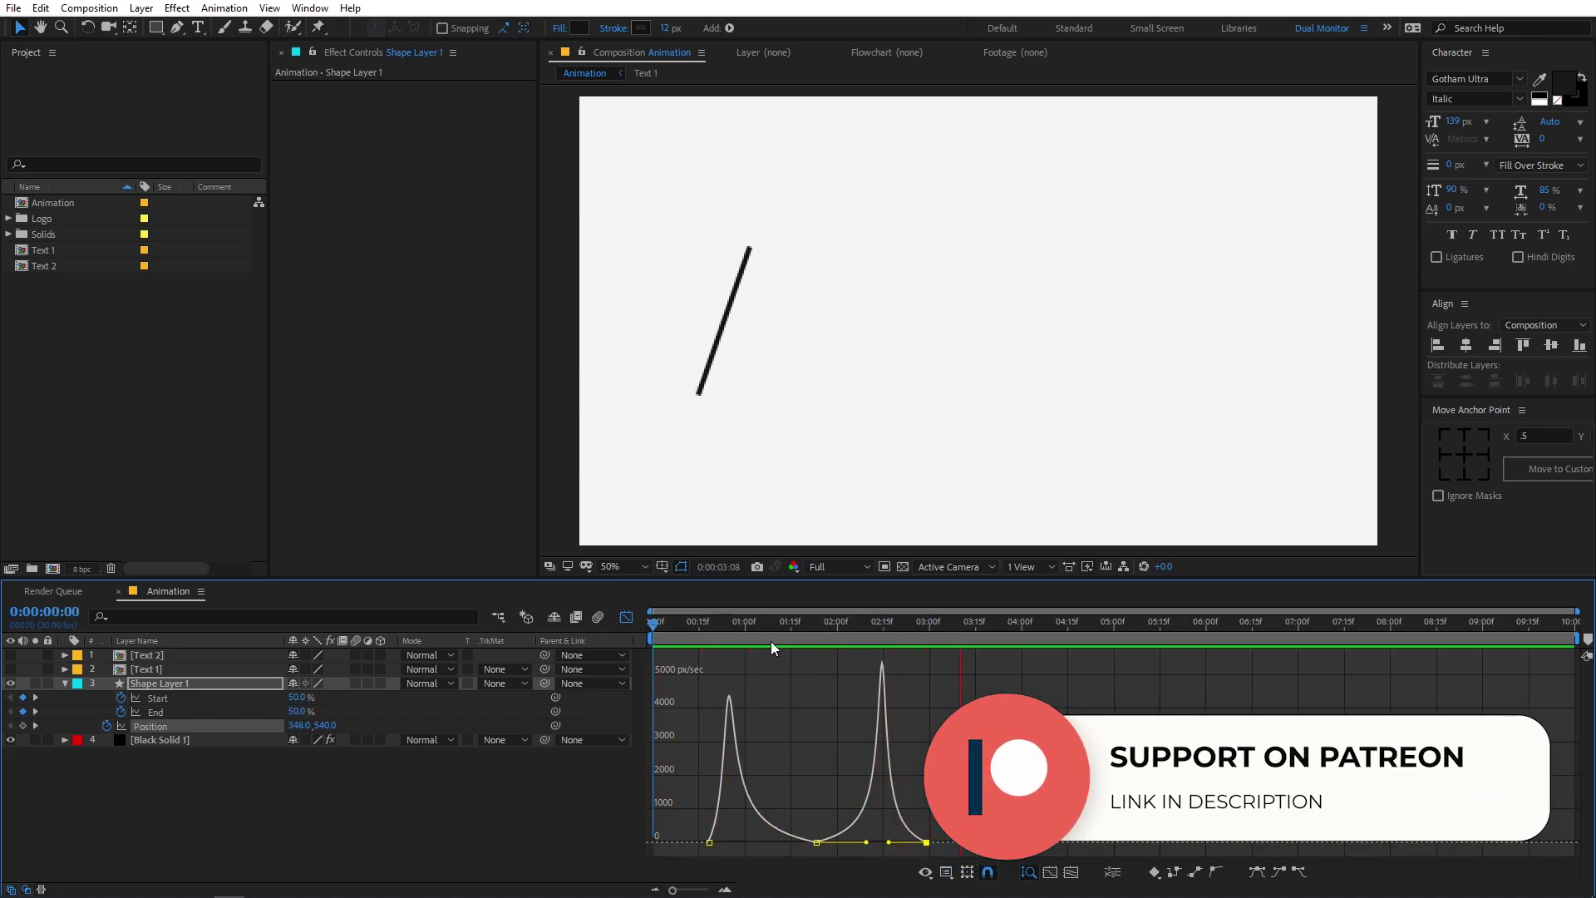
{"action": "key", "text": "space"}
{"action": "key", "text": "shift+F3"}
Step: Duplicate the Start and End keyframes at 0:00:02:18 and time-reverse the copies so the line shrinks away
{"action": "left_click_drag", "start_coordinate": [812, 694], "coordinate": [636, 712]}
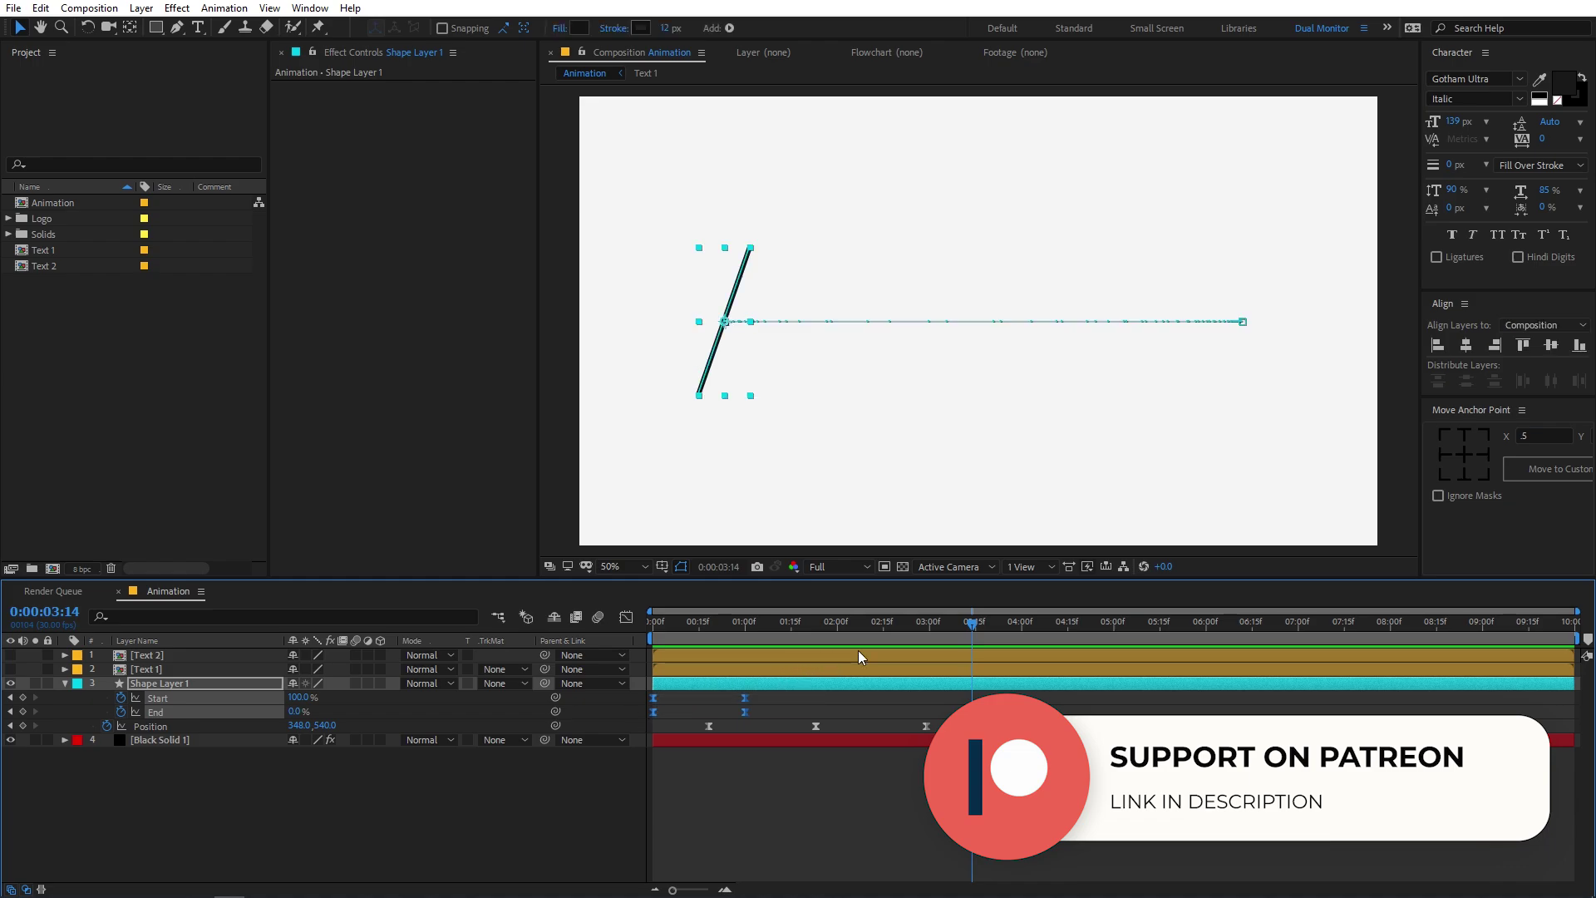
{"action": "mouse_move", "coordinate": [900, 626]}
{"action": "left_mouse_down"}
{"action": "mouse_move", "coordinate": [870, 639]}
{"action": "mouse_move", "coordinate": [894, 644]}
{"action": "left_mouse_up"}
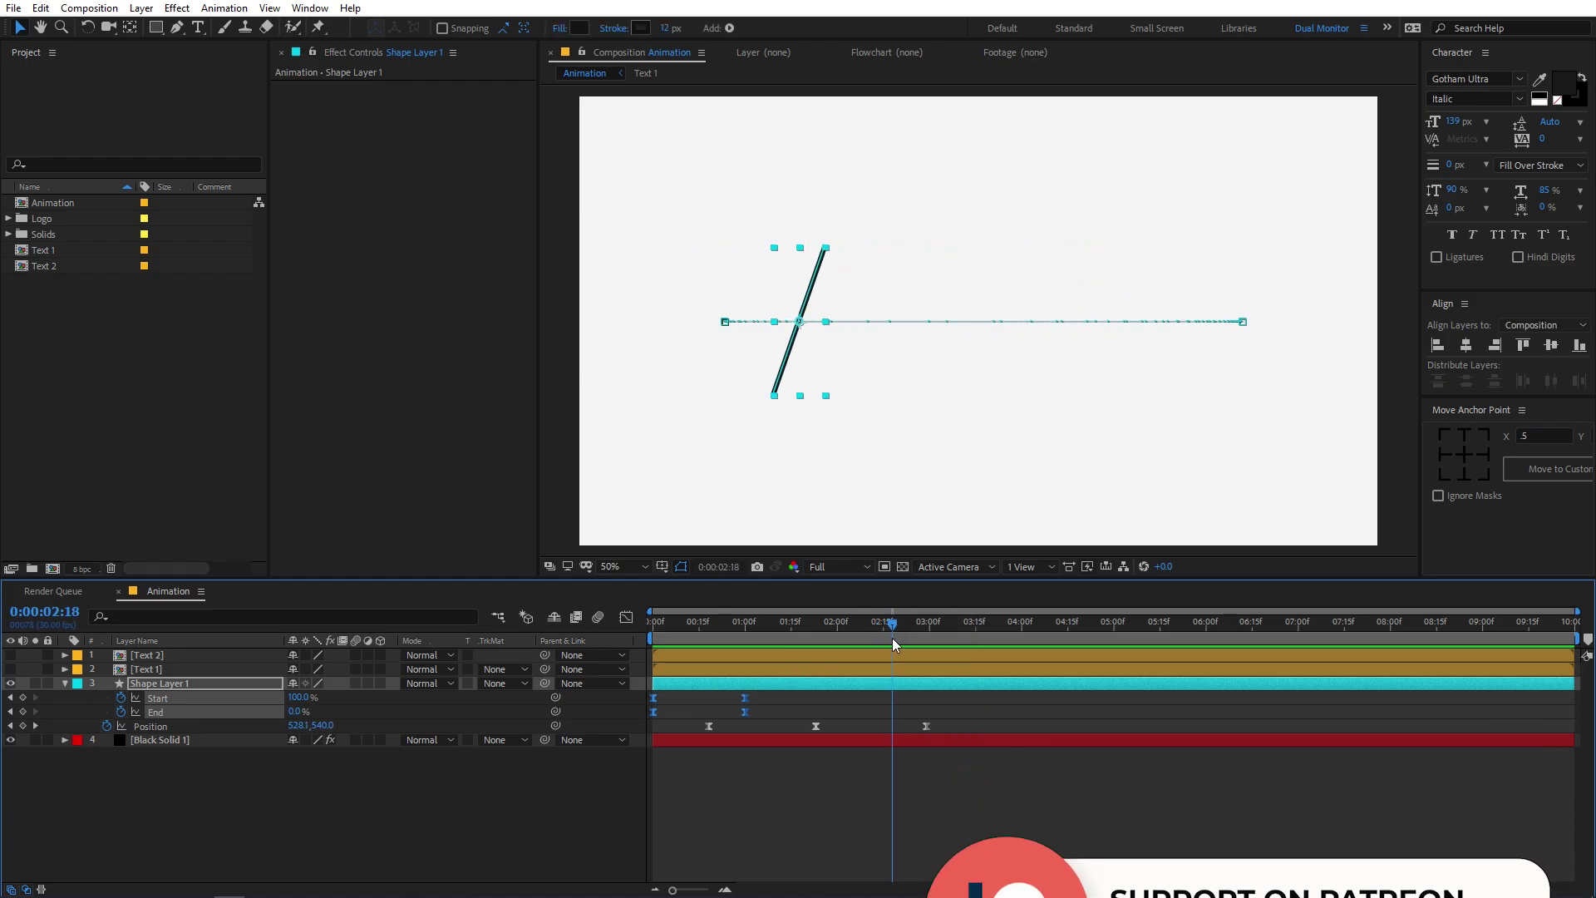
{"action": "key", "text": "ctrl+c"}
{"action": "key", "text": "ctrl+v"}
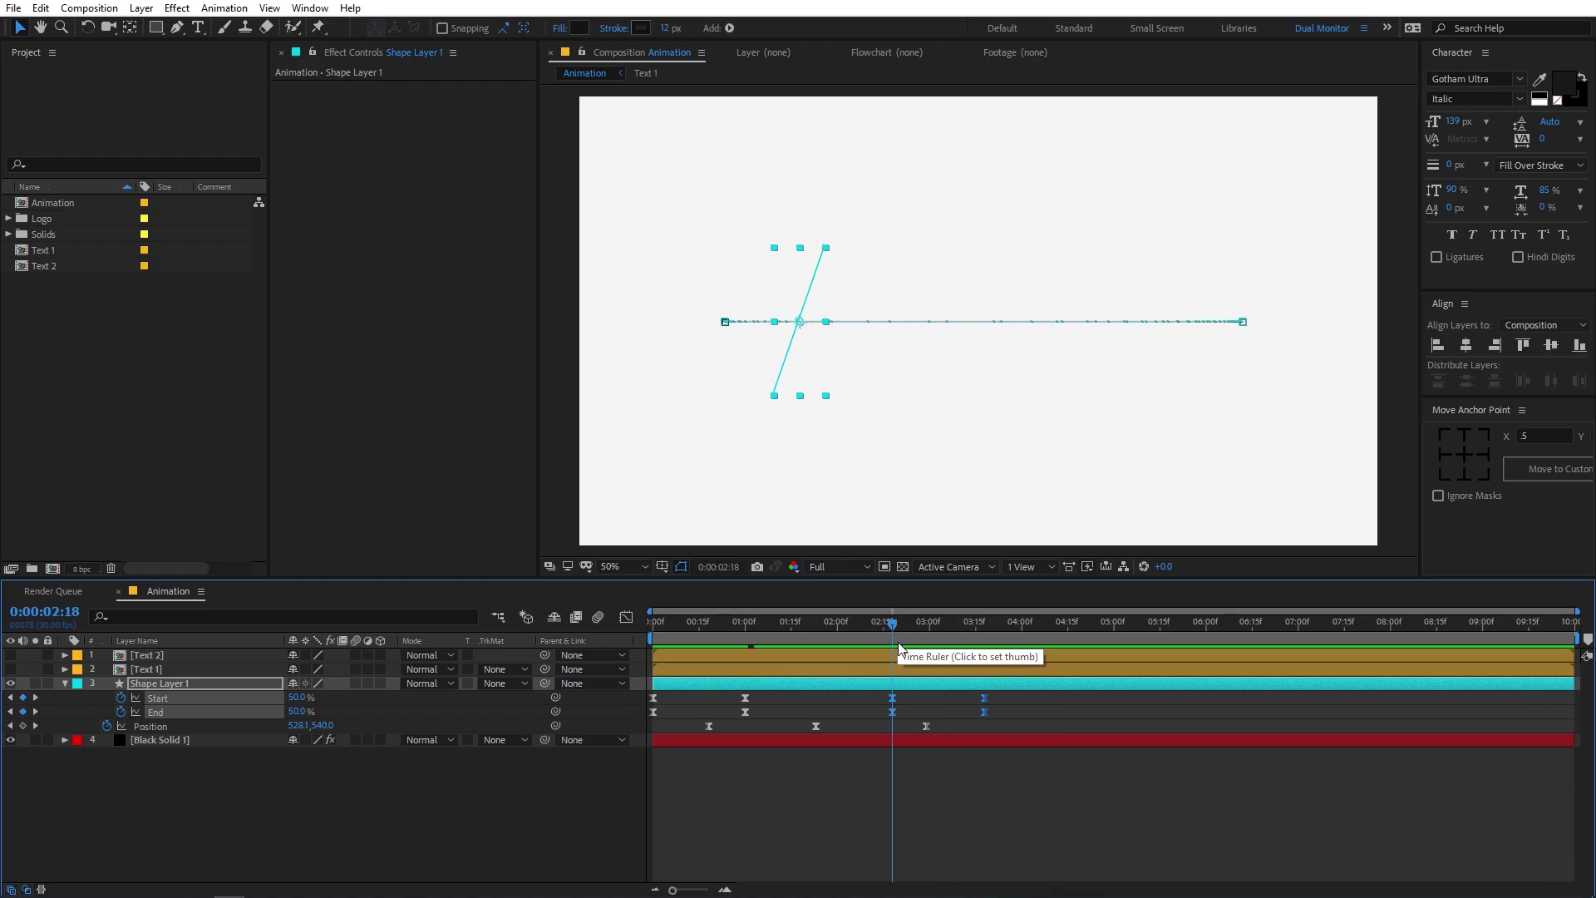
{"action": "right_click", "coordinate": [893, 711]}
{"action": "mouse_move", "coordinate": [934, 702]}
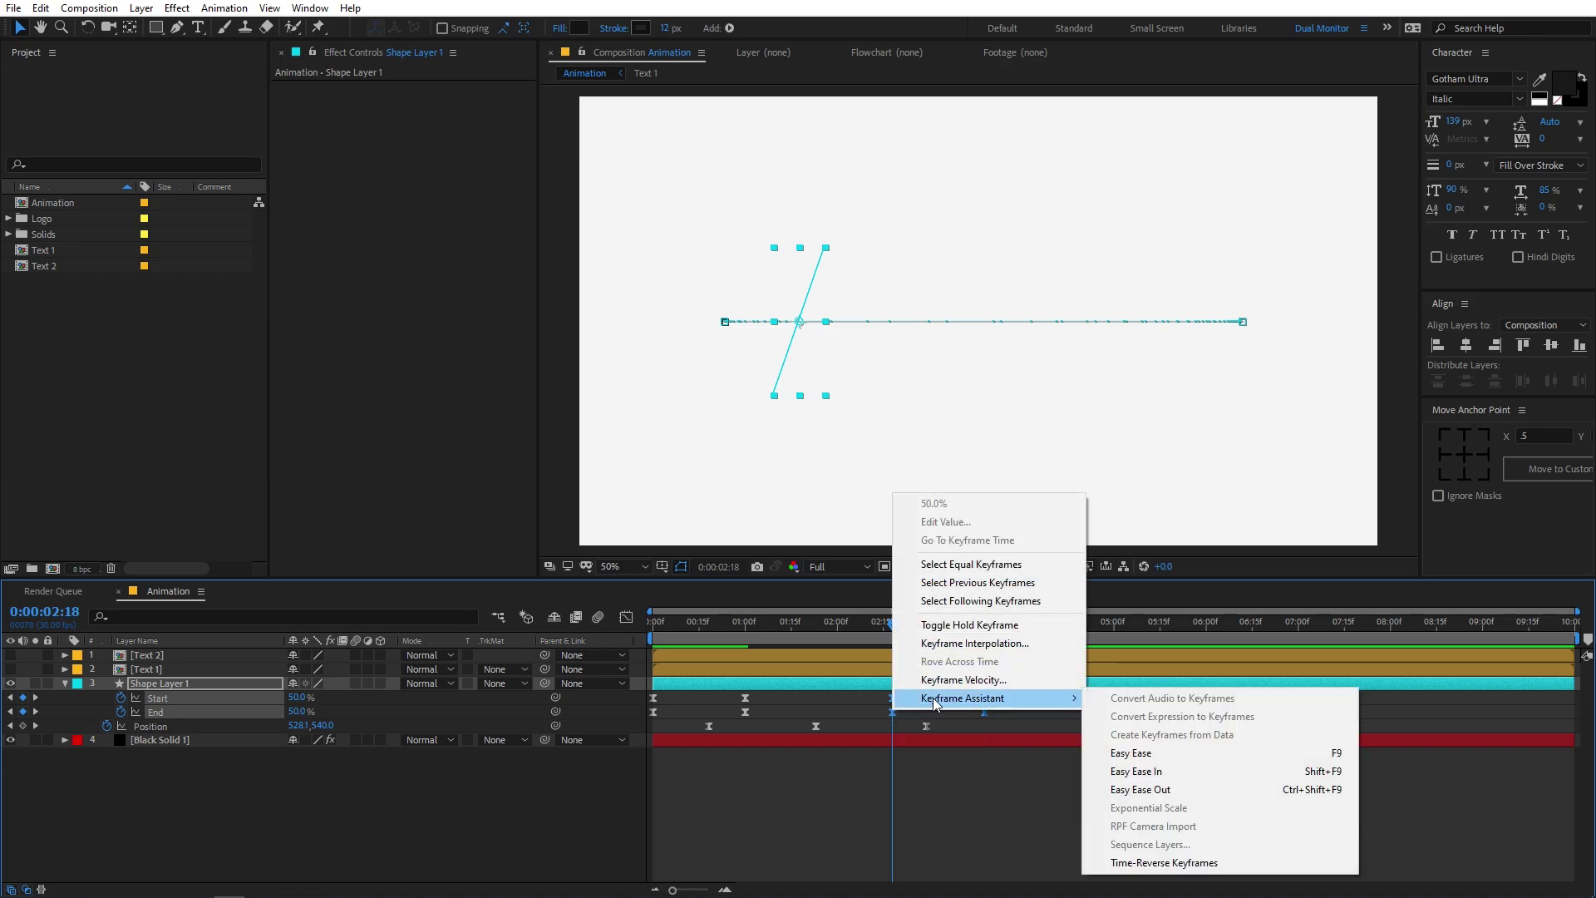
{"action": "left_click", "coordinate": [1143, 865]}
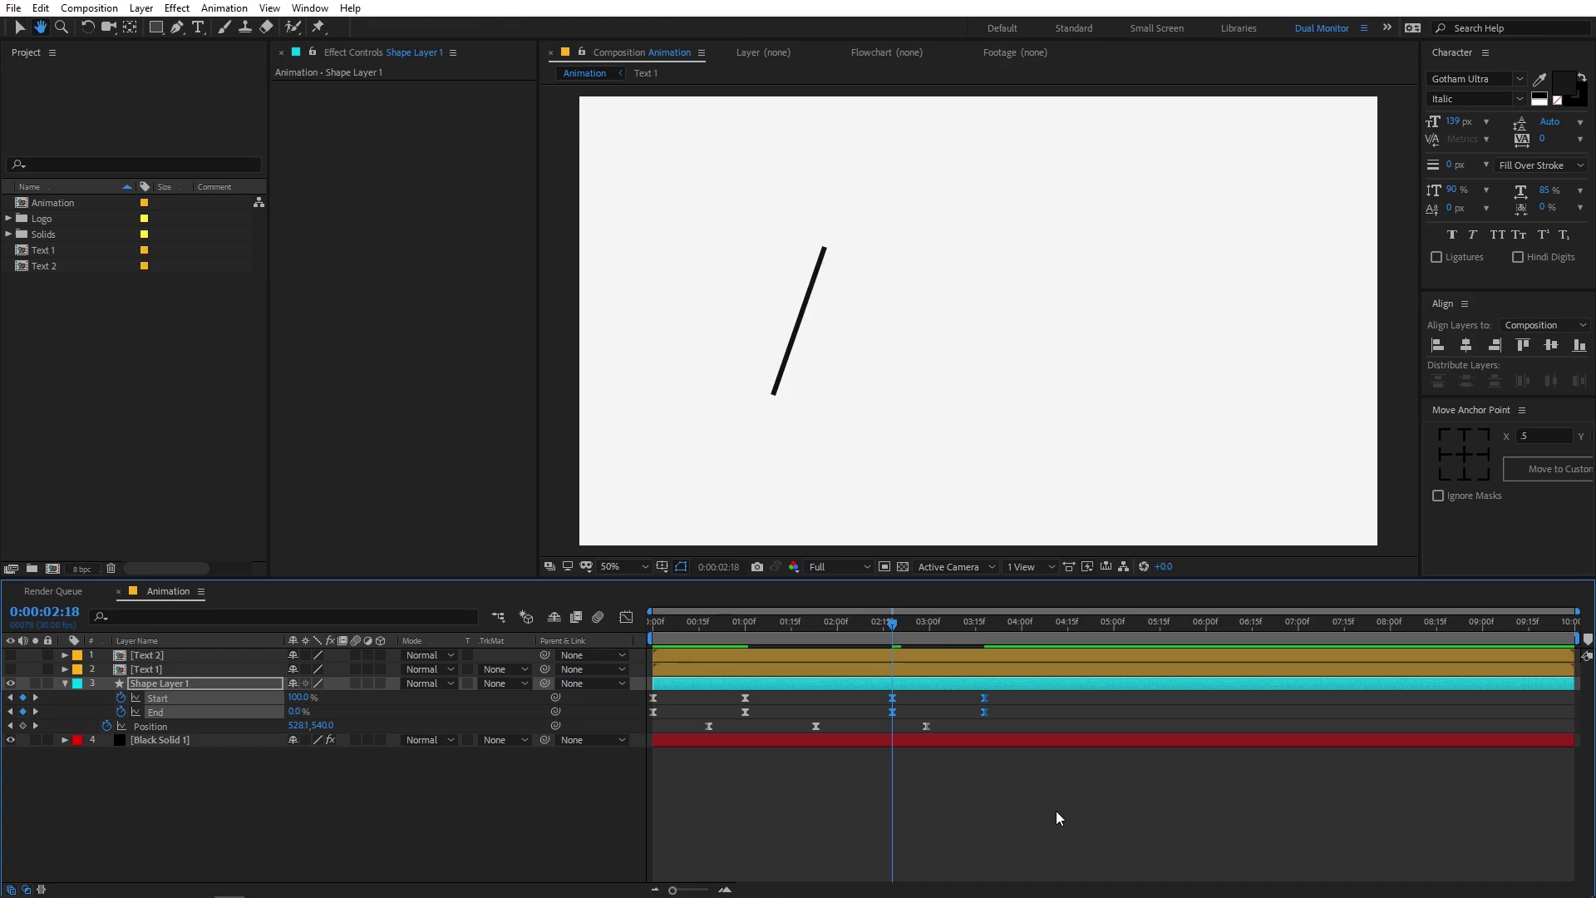
Step: Preview the full animation from the first frame to check how the line grows, travels, returns and shrinks
{"action": "key", "text": "space"}
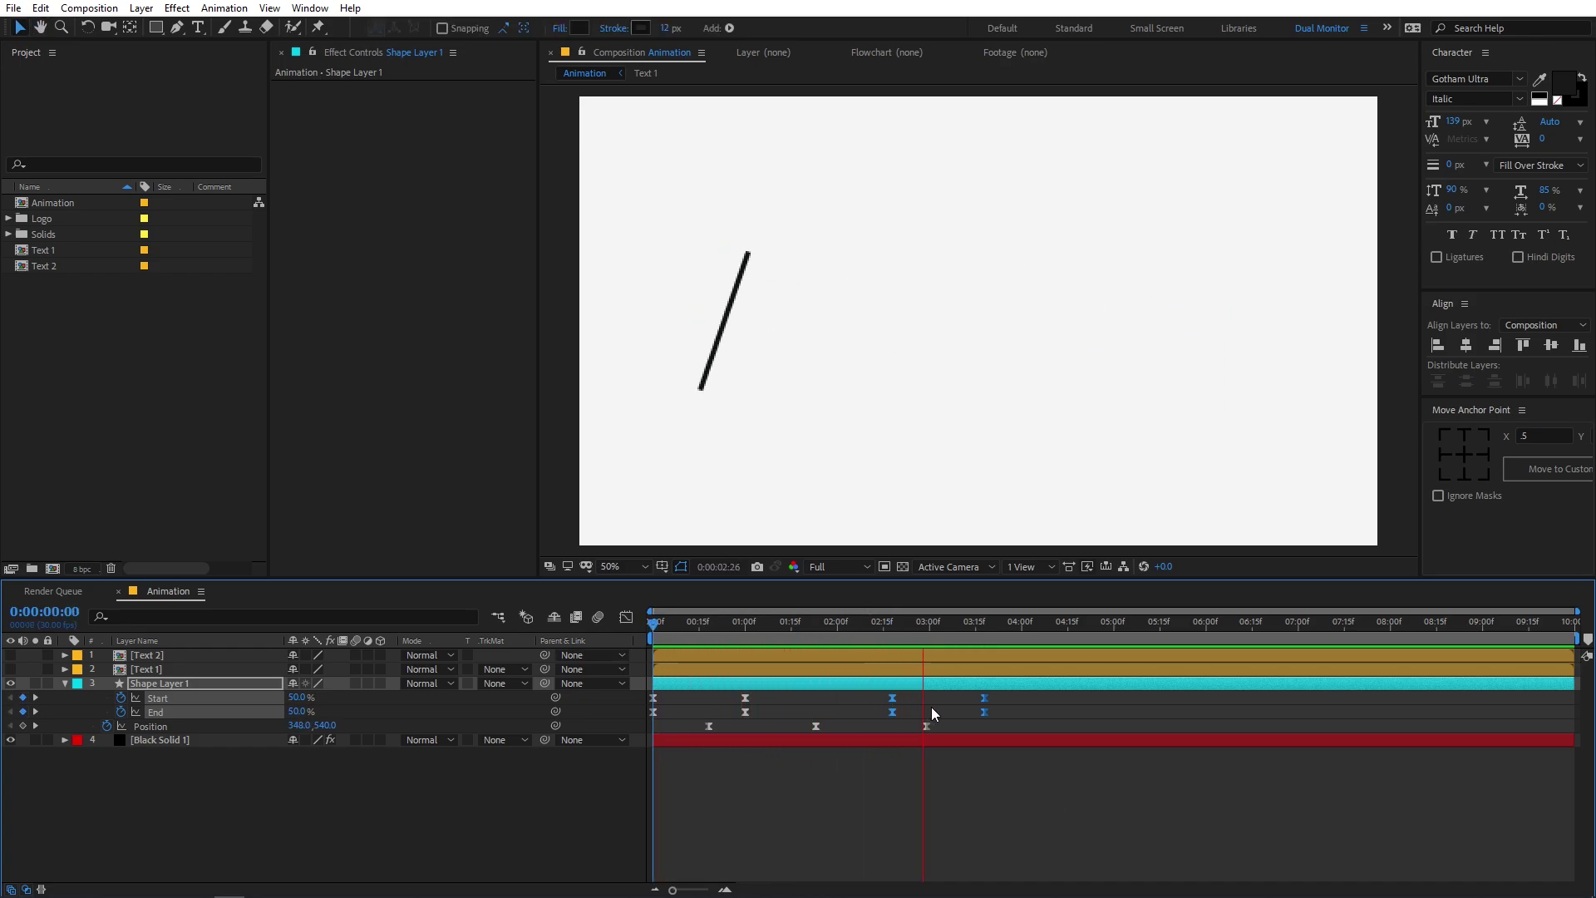
{"action": "left_click_drag", "start_coordinate": [1013, 624], "coordinate": [635, 667]}
{"action": "key", "text": "space"}
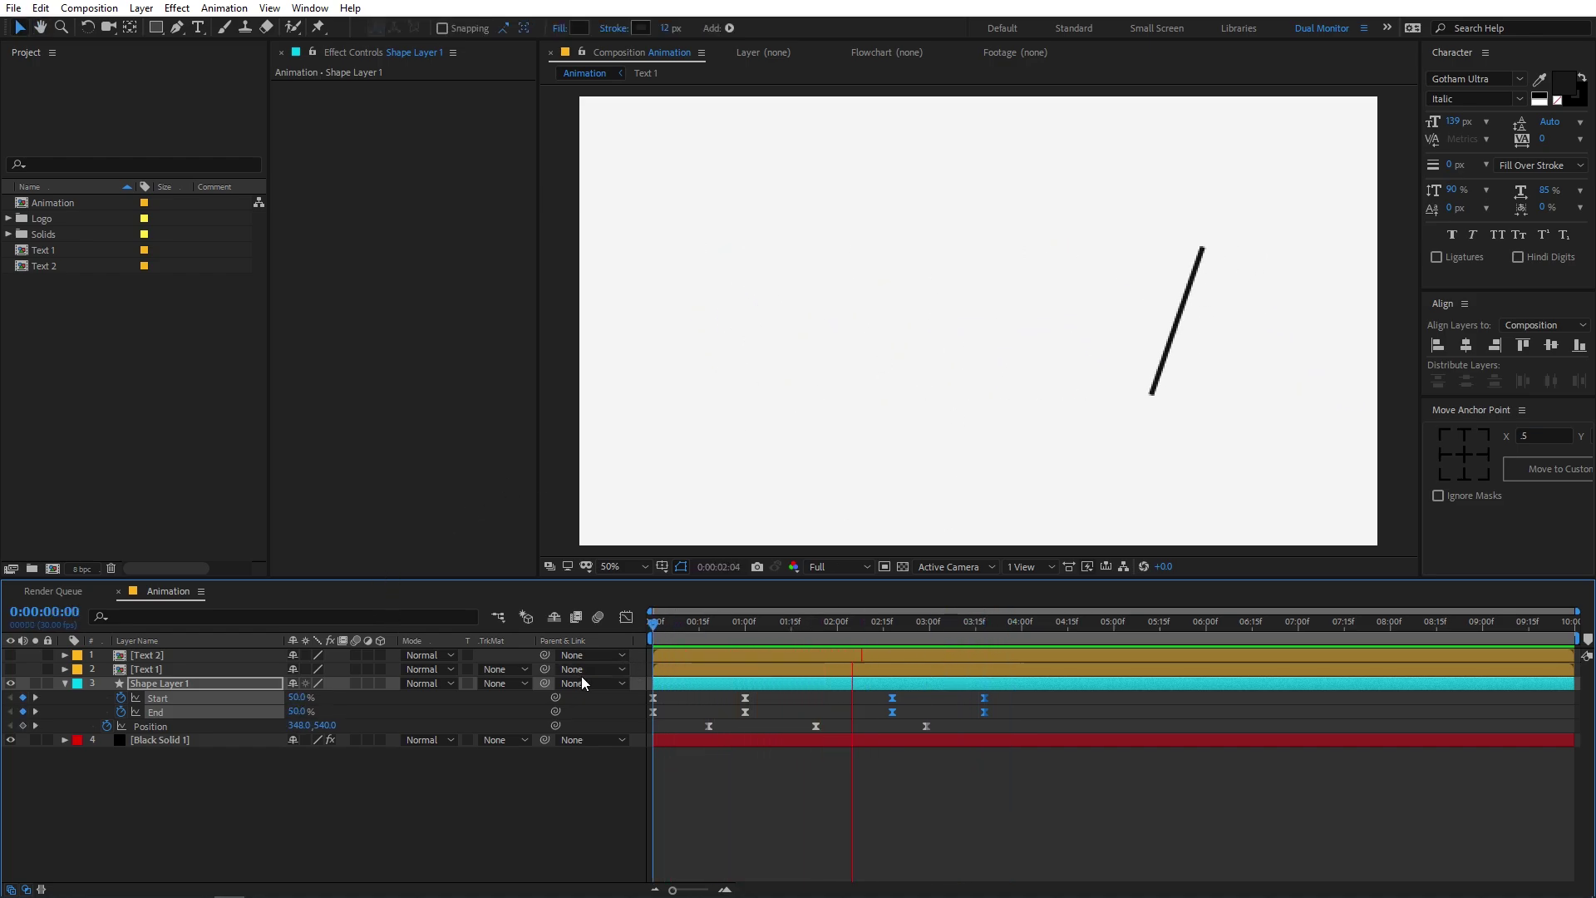
{"action": "left_click_drag", "start_coordinate": [954, 626], "coordinate": [772, 649]}
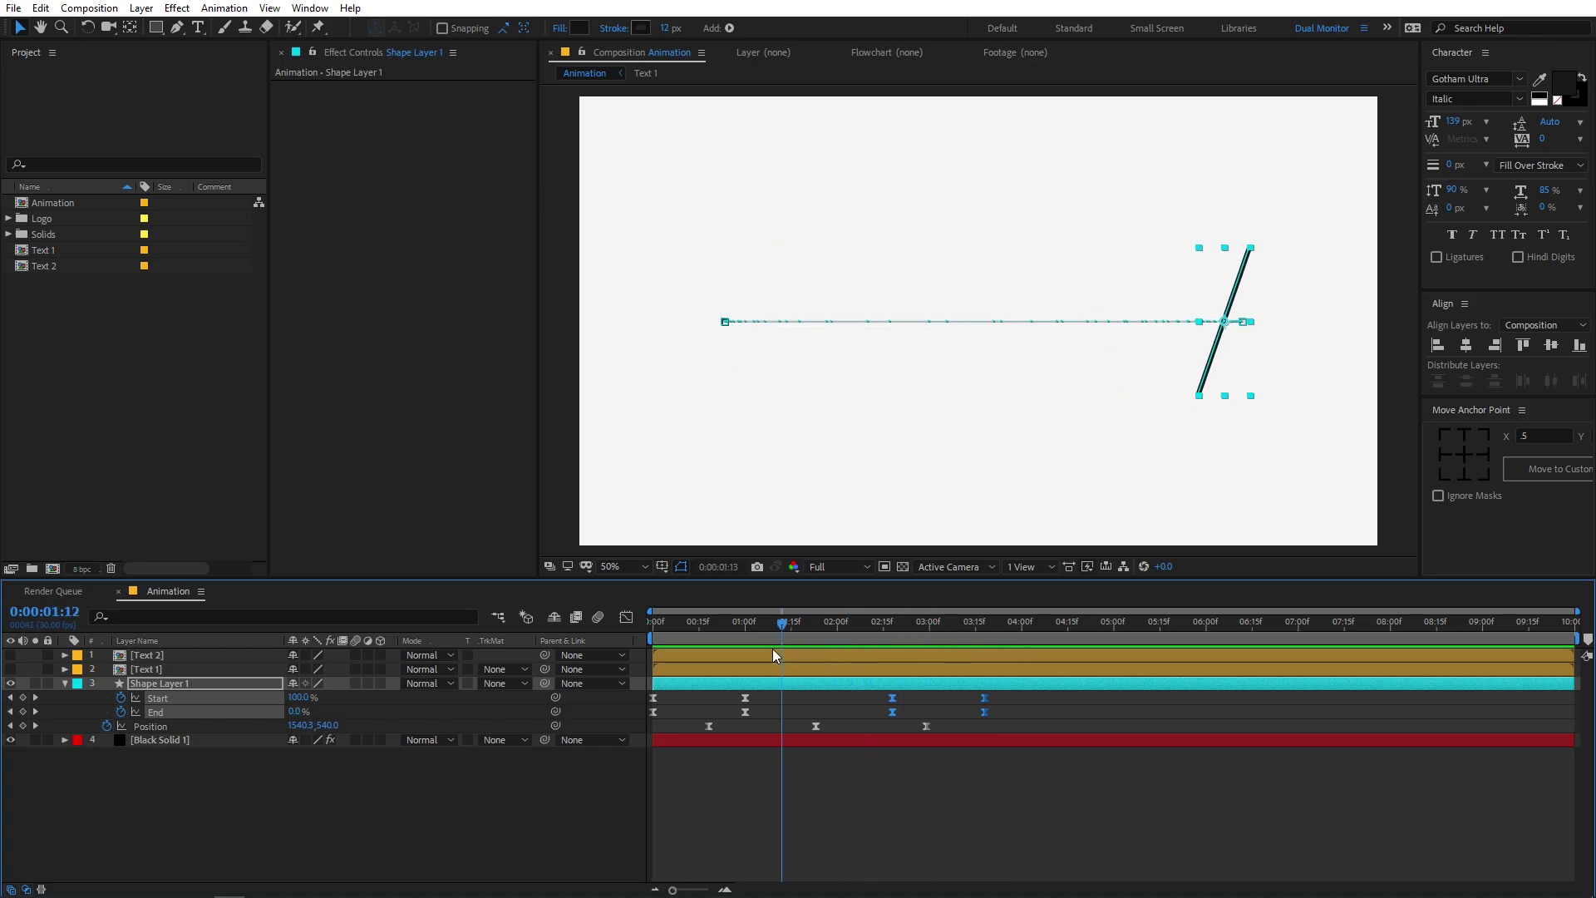
Step: Return to the first frame, make the Text 1 layer visible and collapse the properties of Shape Layer 1
{"action": "key", "text": "Home"}
{"action": "left_click", "coordinate": [384, 811]}
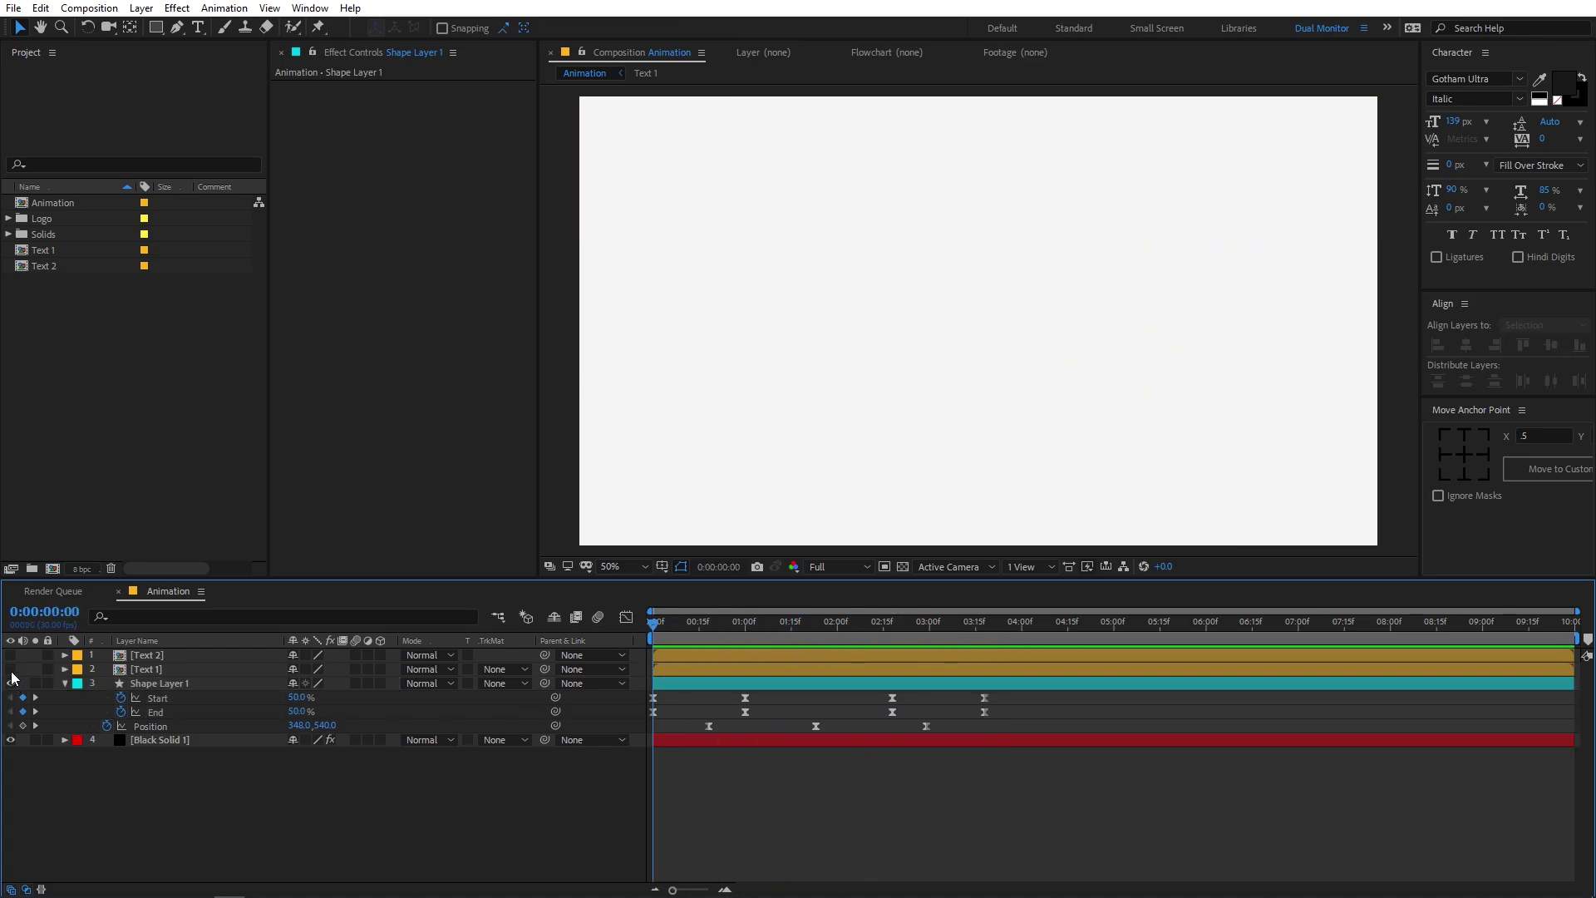
{"action": "left_click_drag", "start_coordinate": [11, 683], "coordinate": [11, 669]}
{"action": "left_click_drag", "start_coordinate": [680, 637], "coordinate": [486, 650]}
{"action": "left_click", "coordinate": [172, 686]}
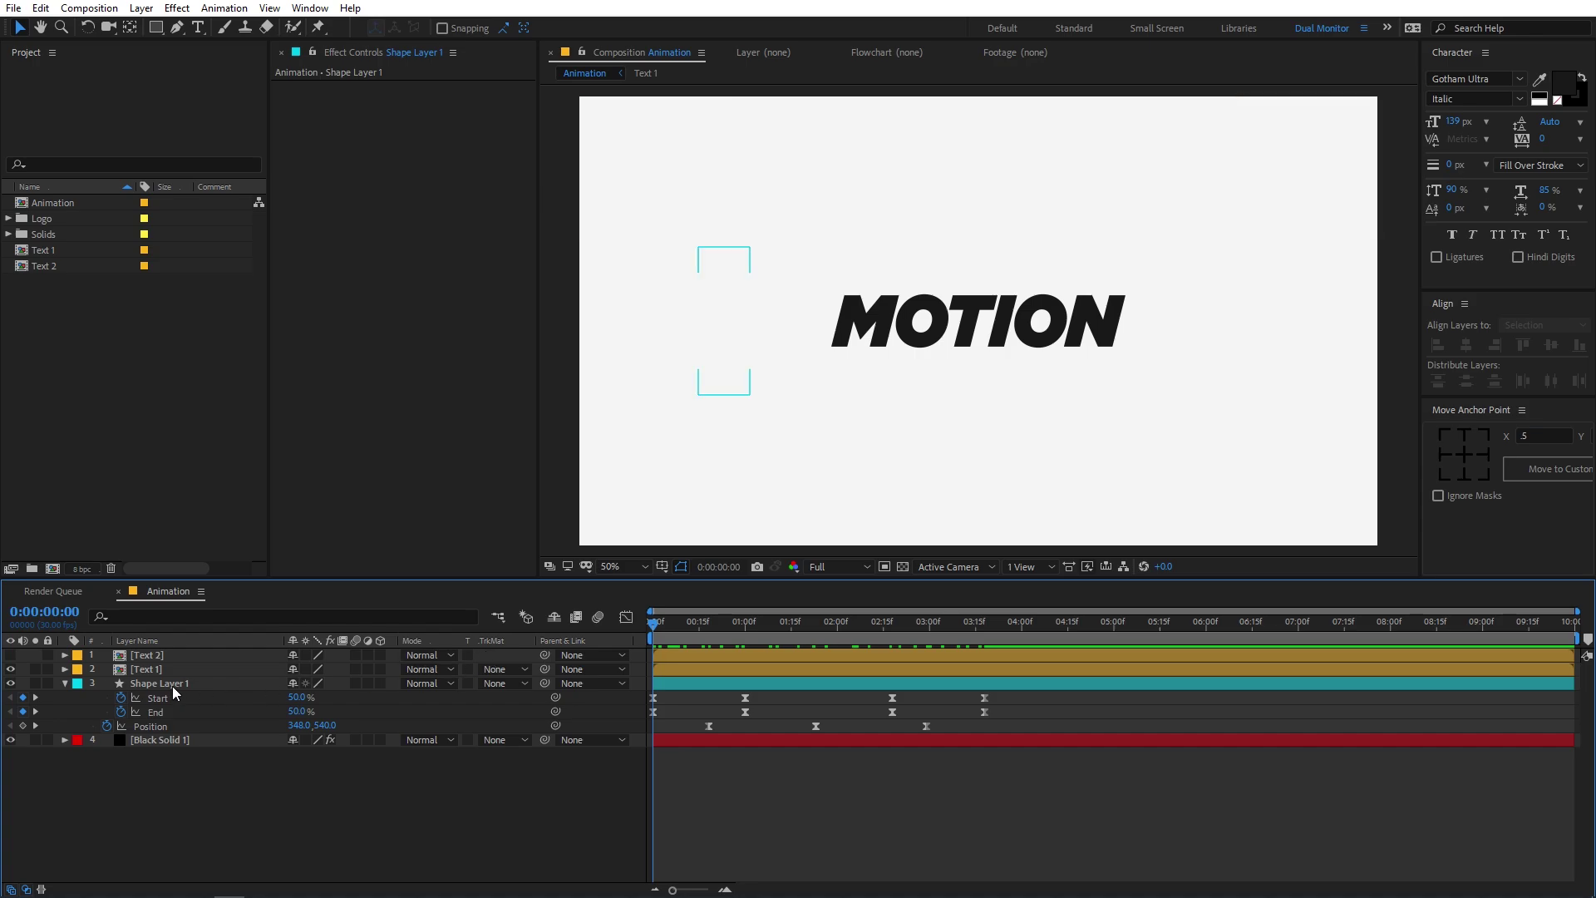
{"action": "left_click", "coordinate": [65, 682]}
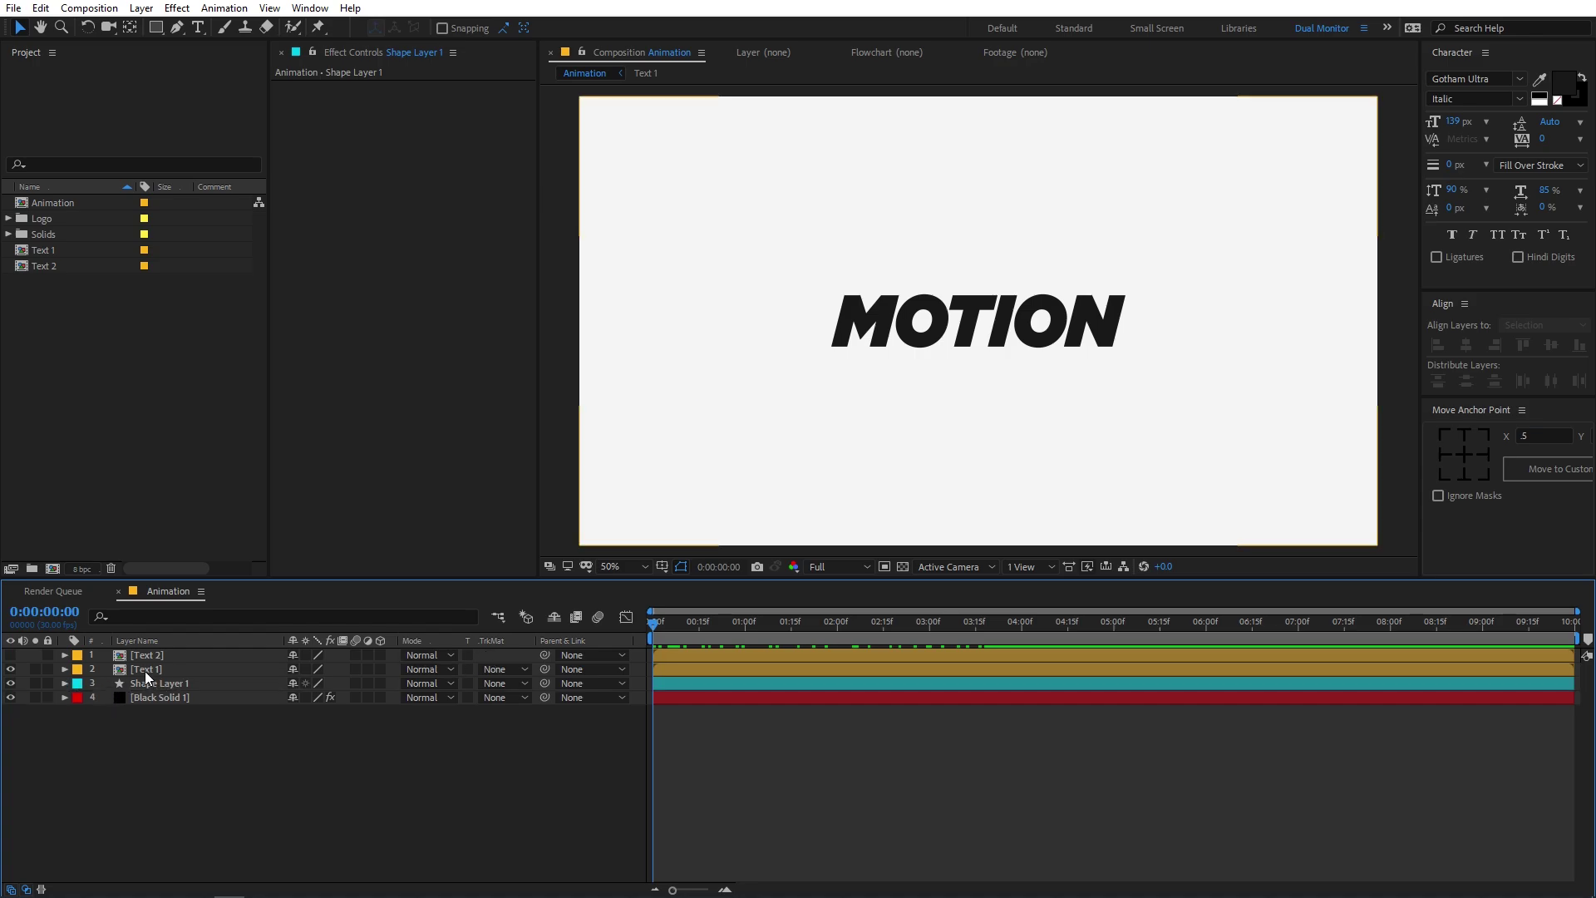
Step: Draw a narrow, tall four-point mask on the Text 1 layer near the composition's left edge with the Pen tool
{"action": "left_click", "coordinate": [145, 671]}
{"action": "left_click", "coordinate": [177, 29]}
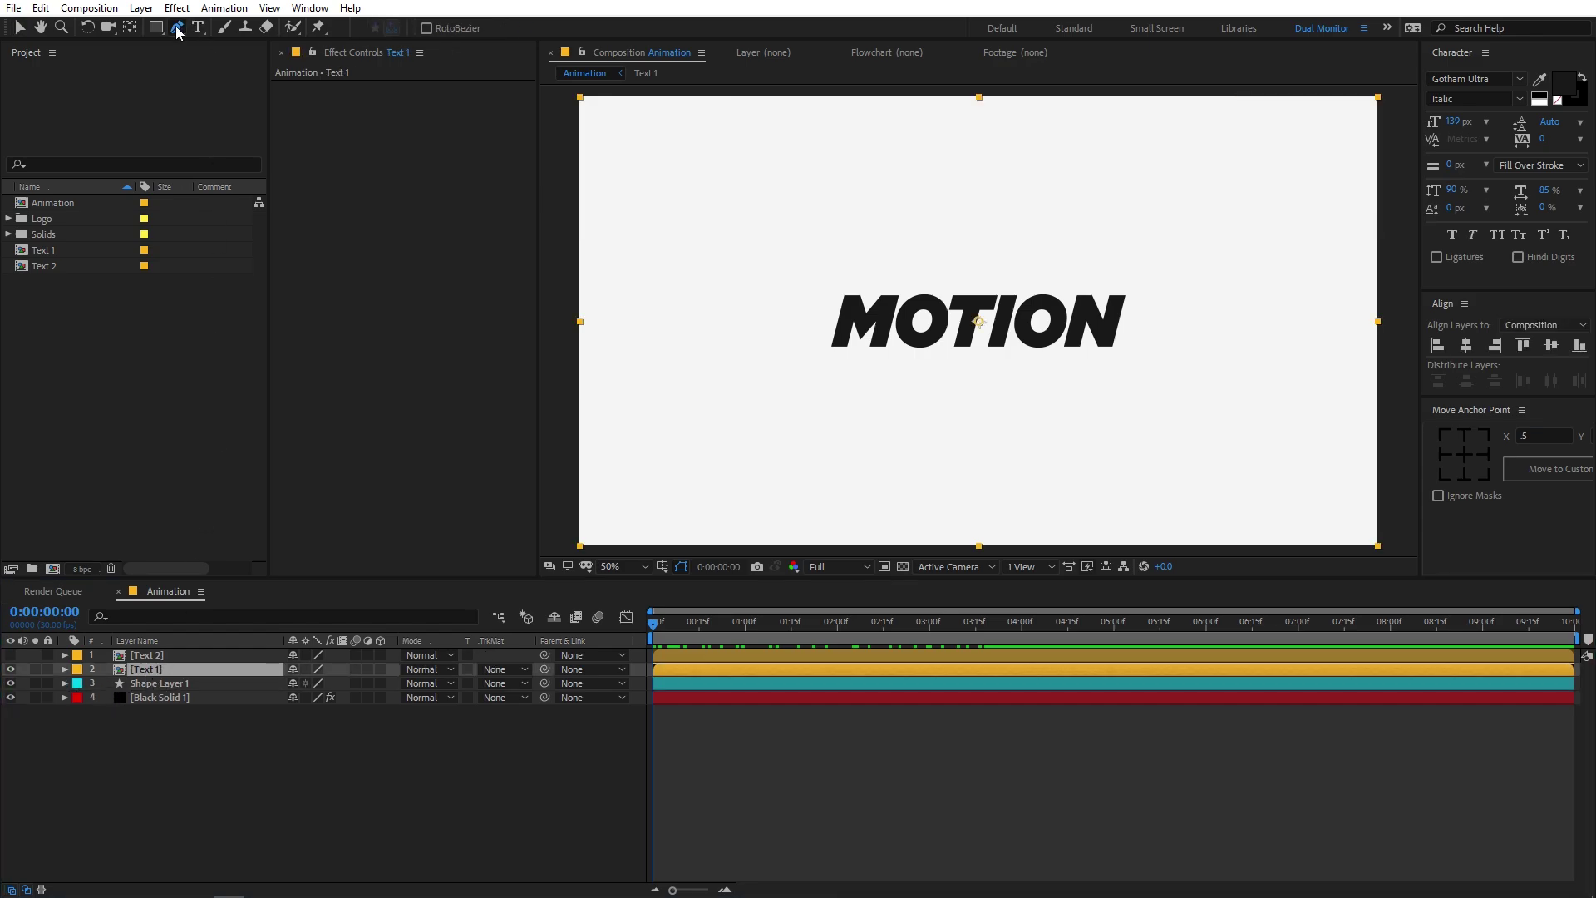
{"action": "left_click", "coordinate": [604, 129]}
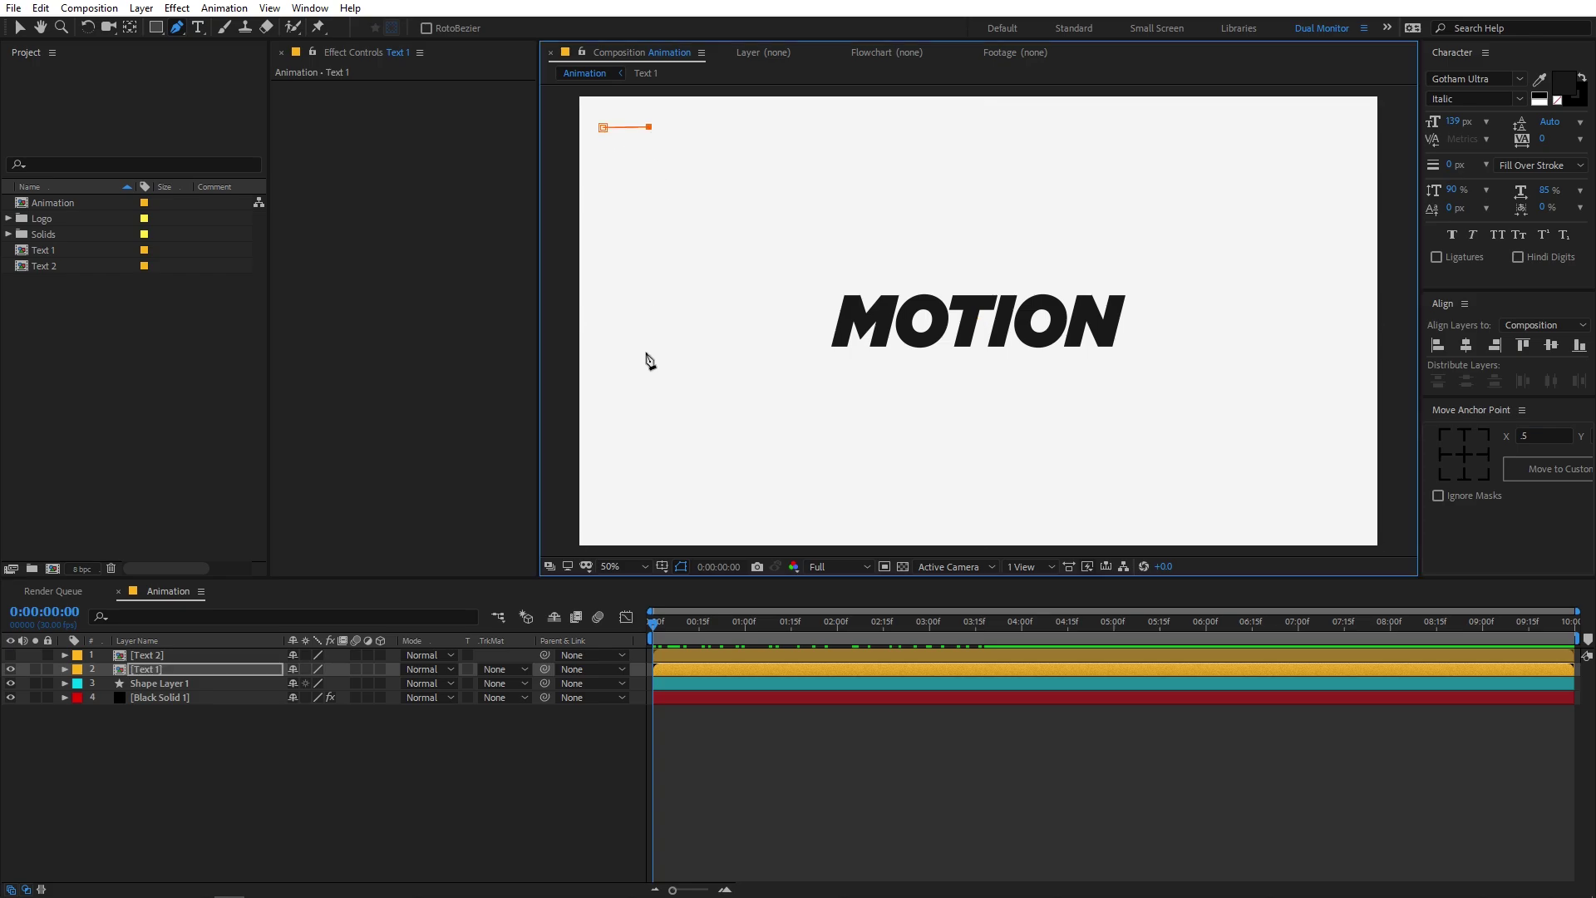
{"action": "left_click", "coordinate": [637, 521]}
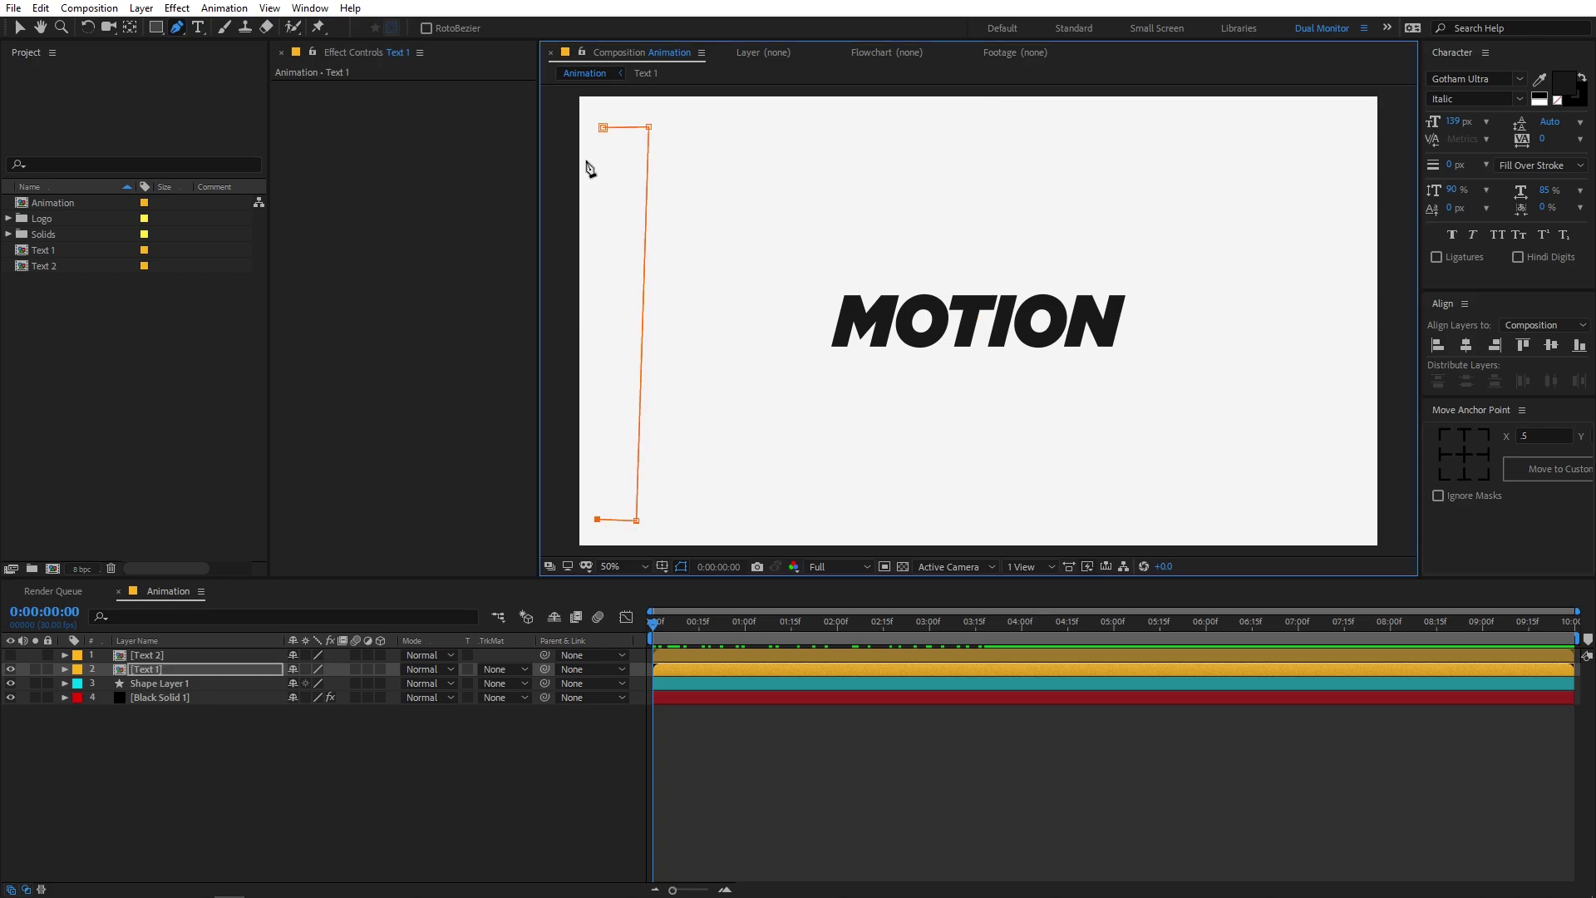
{"action": "left_click", "coordinate": [604, 129]}
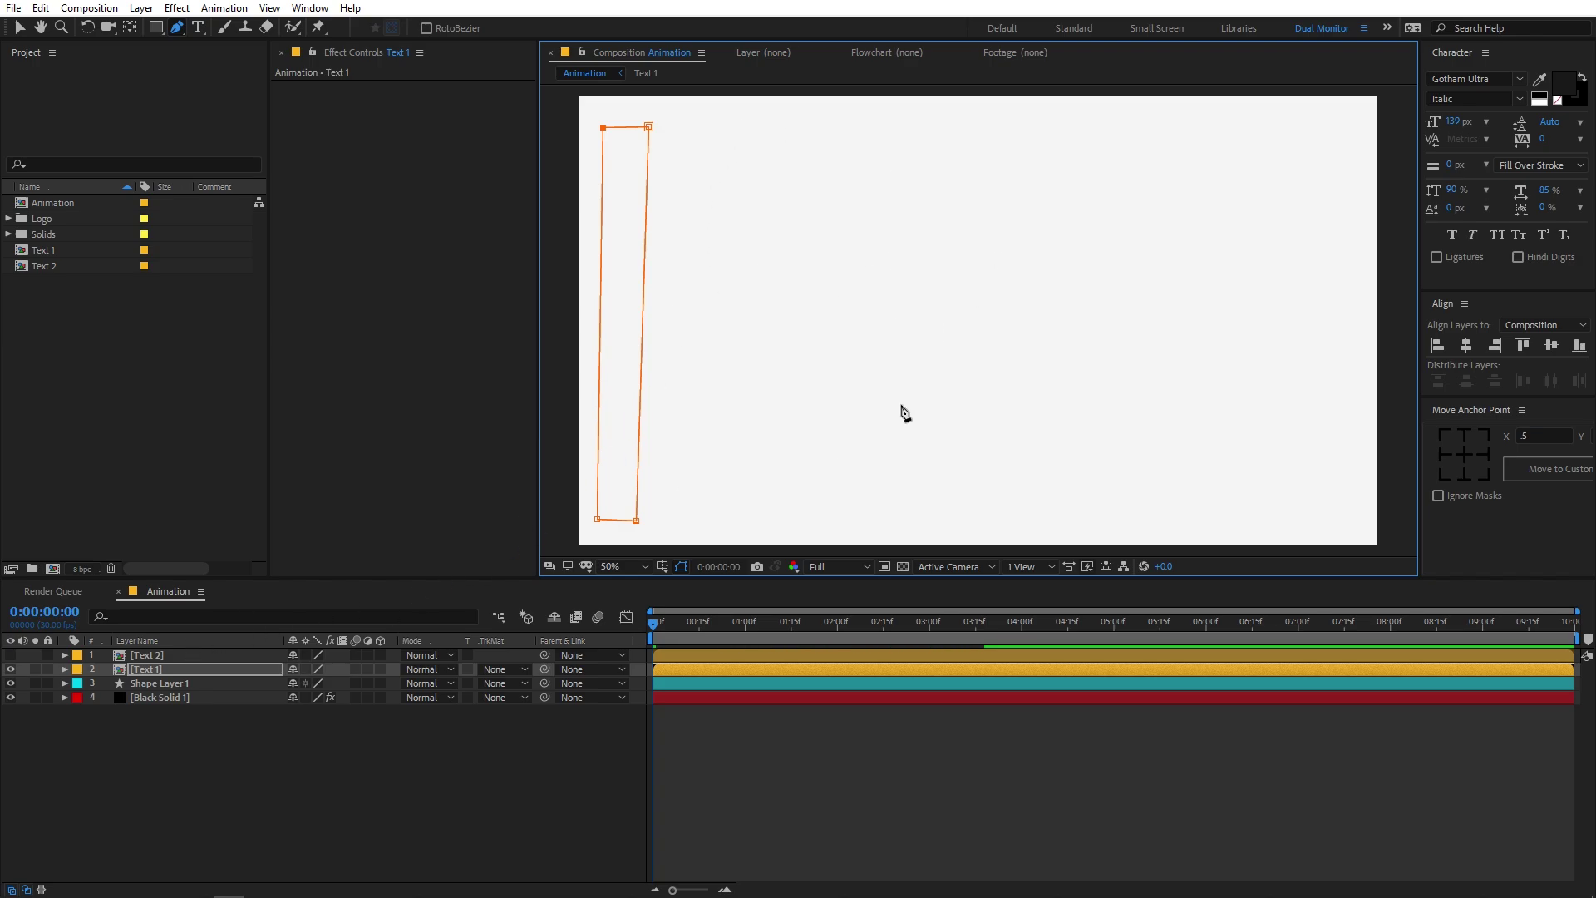
Step: Show the Mask Path property of the Text 1 layer and move the playhead to 0:00:00:18
{"action": "left_click", "coordinate": [173, 672]}
{"action": "key", "text": "m"}
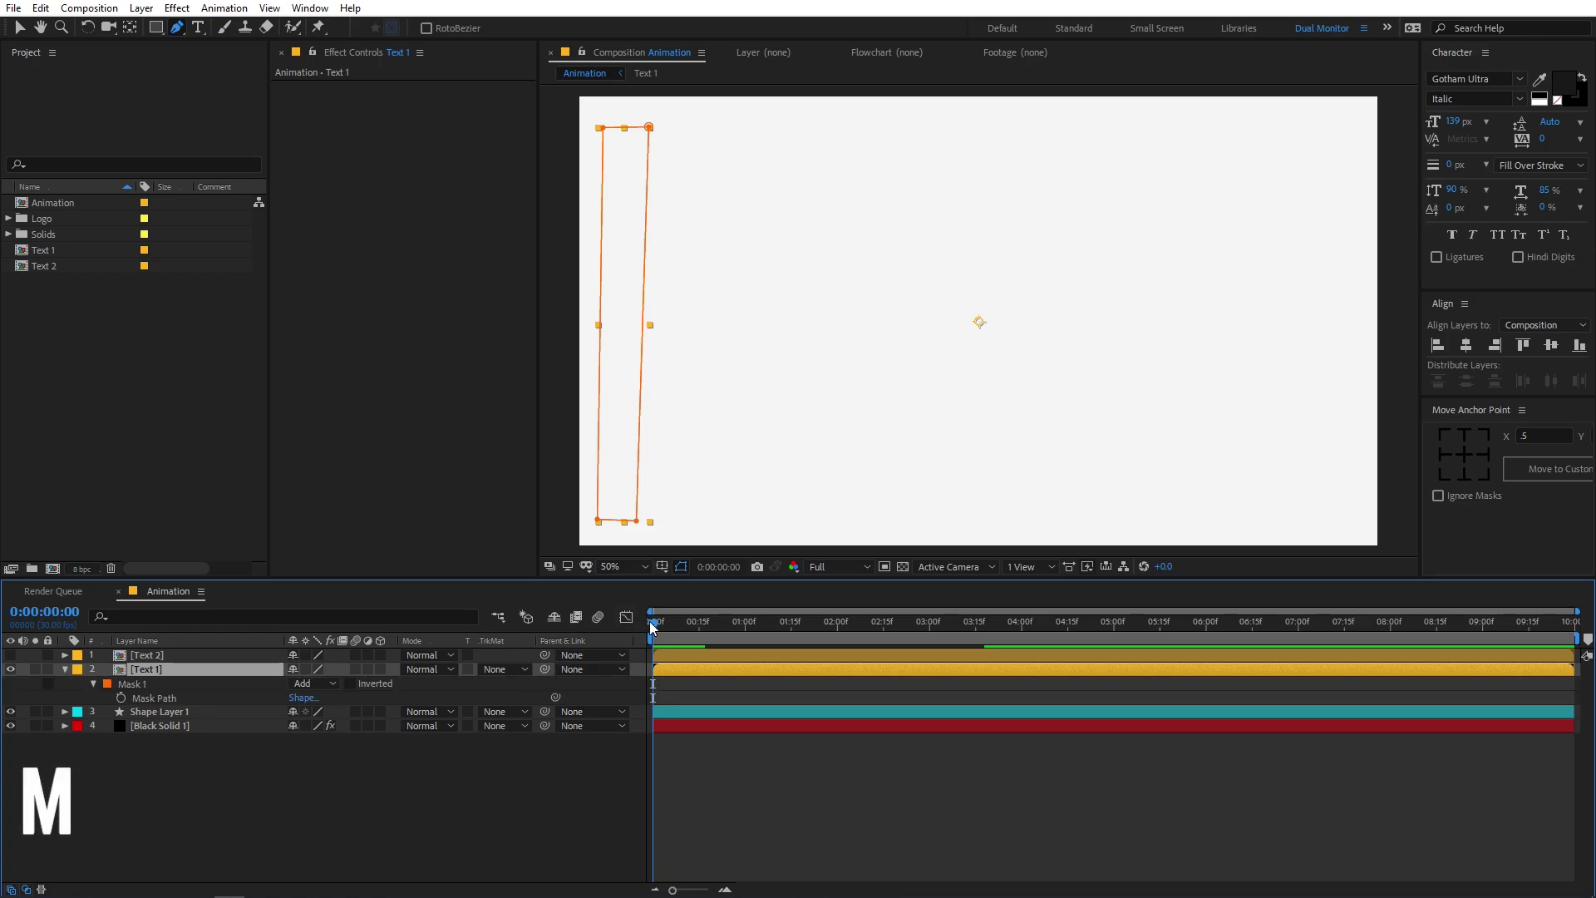
{"action": "mouse_move", "coordinate": [661, 632]}
{"action": "left_mouse_down"}
{"action": "mouse_move", "coordinate": [725, 632]}
{"action": "mouse_move", "coordinate": [712, 633]}
{"action": "left_mouse_up"}
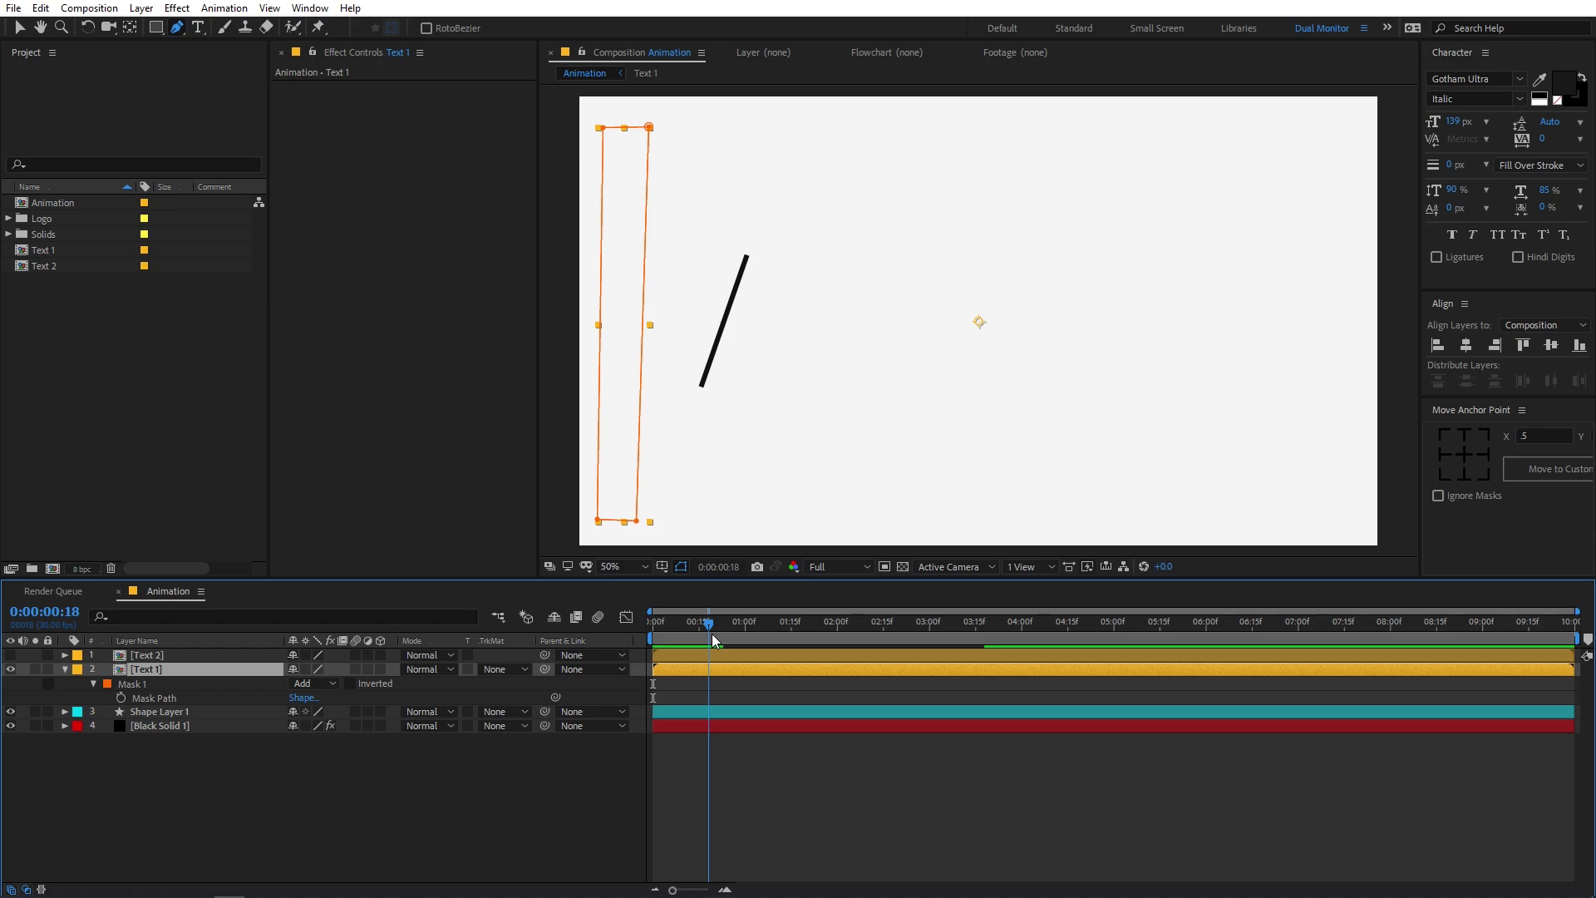
Step: Set the rotation of Shape Layer 1 to -5.8° so the line stands slightly steeper
{"action": "left_click", "coordinate": [186, 715]}
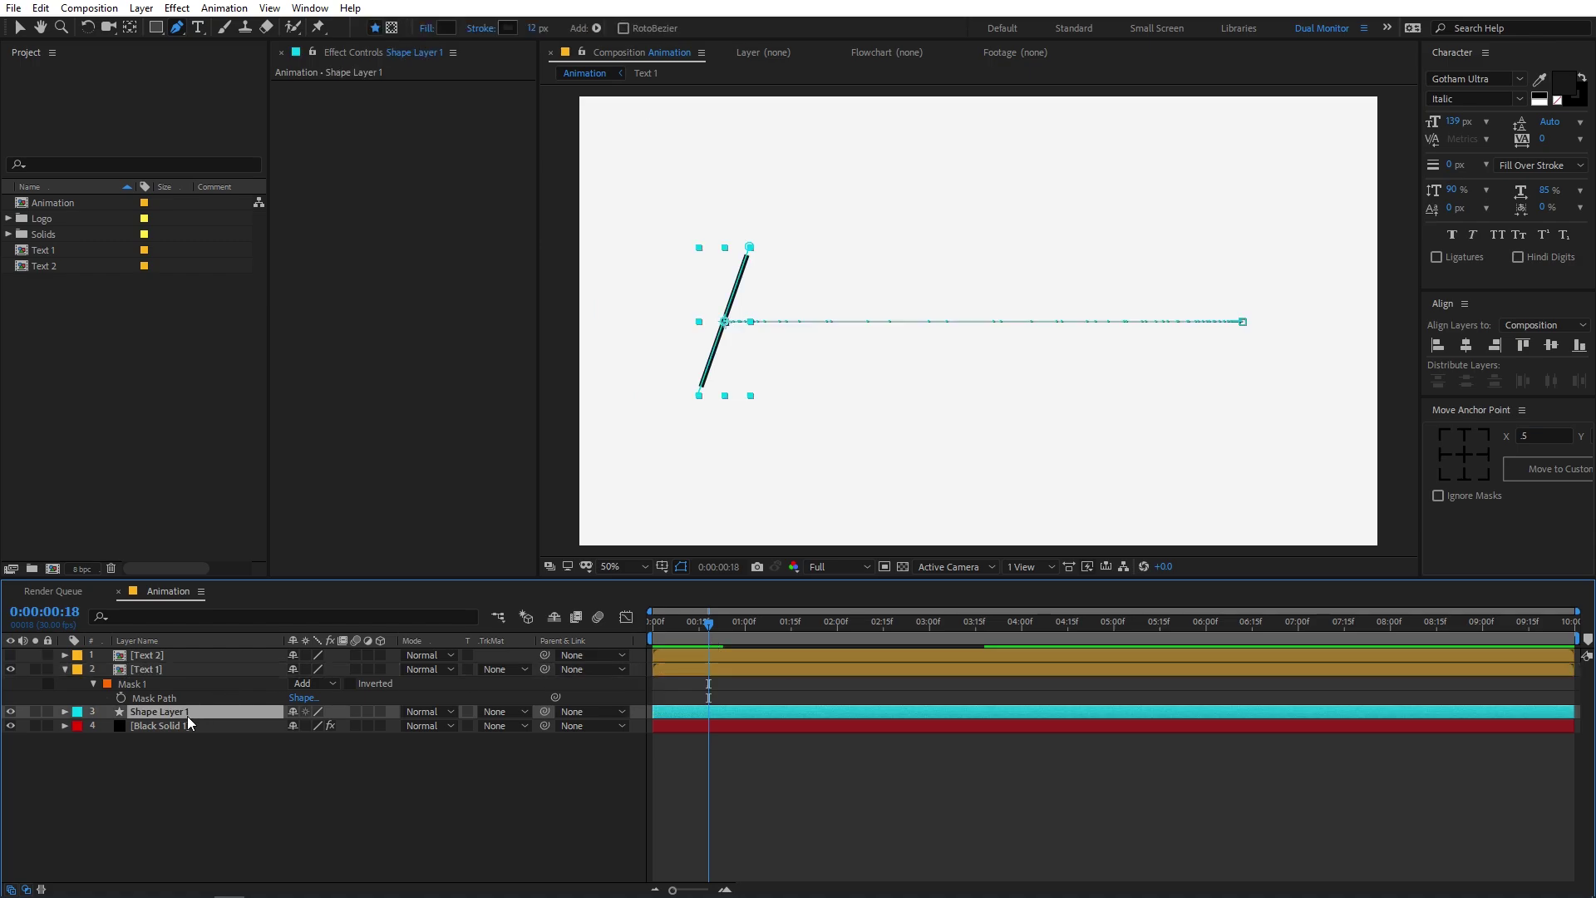
{"action": "key", "text": "r"}
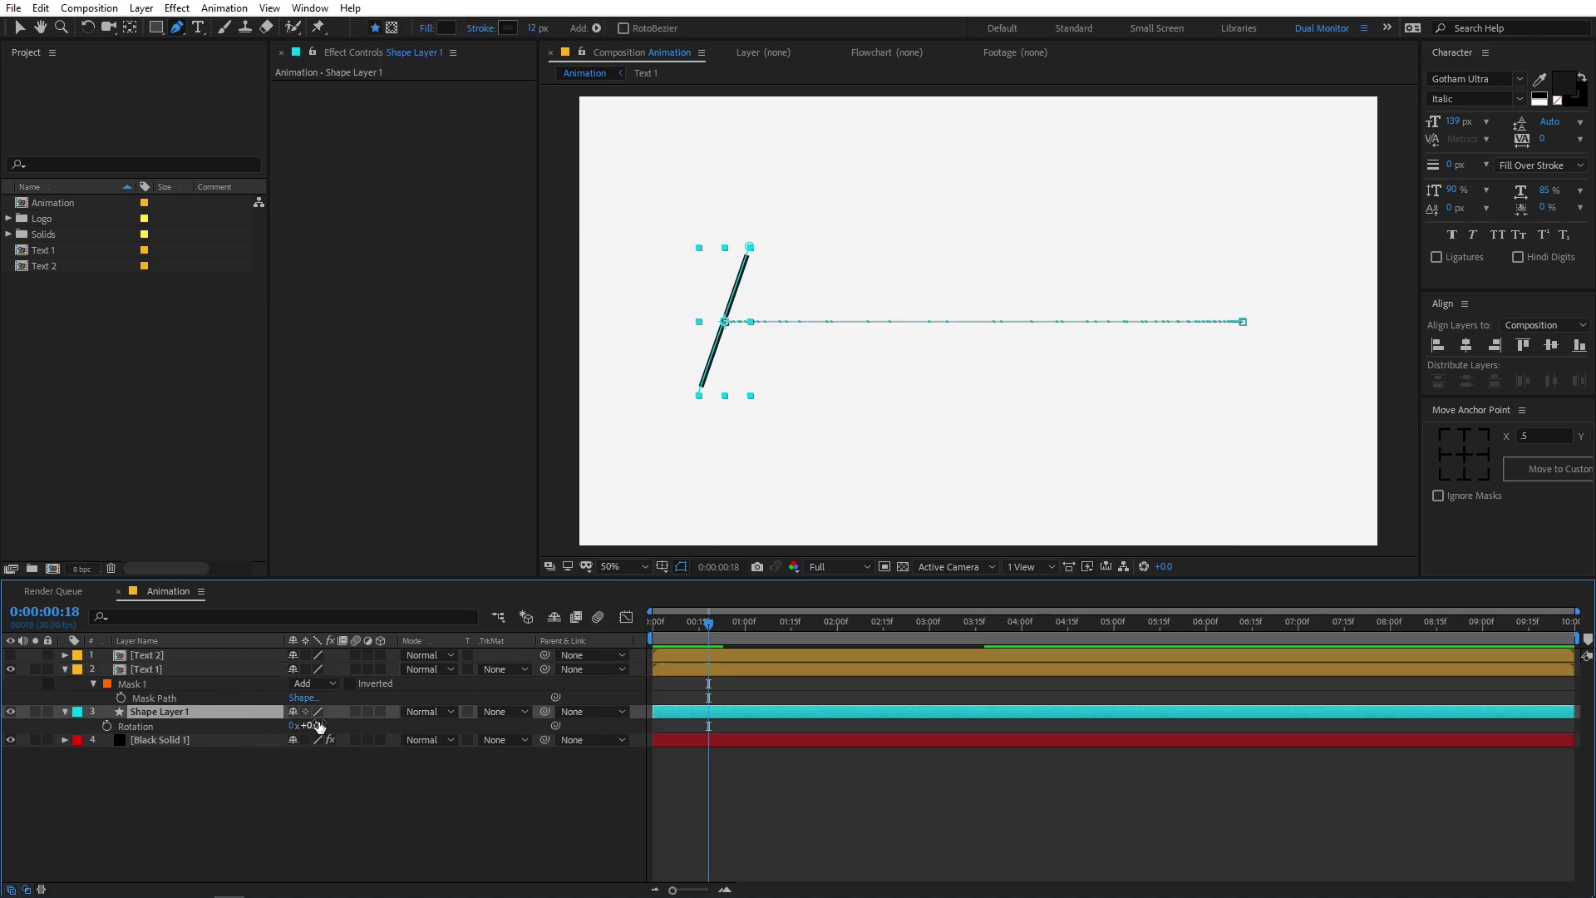
{"action": "left_click_drag", "start_coordinate": [316, 726], "coordinate": [265, 721]}
{"action": "left_click", "coordinate": [655, 750]}
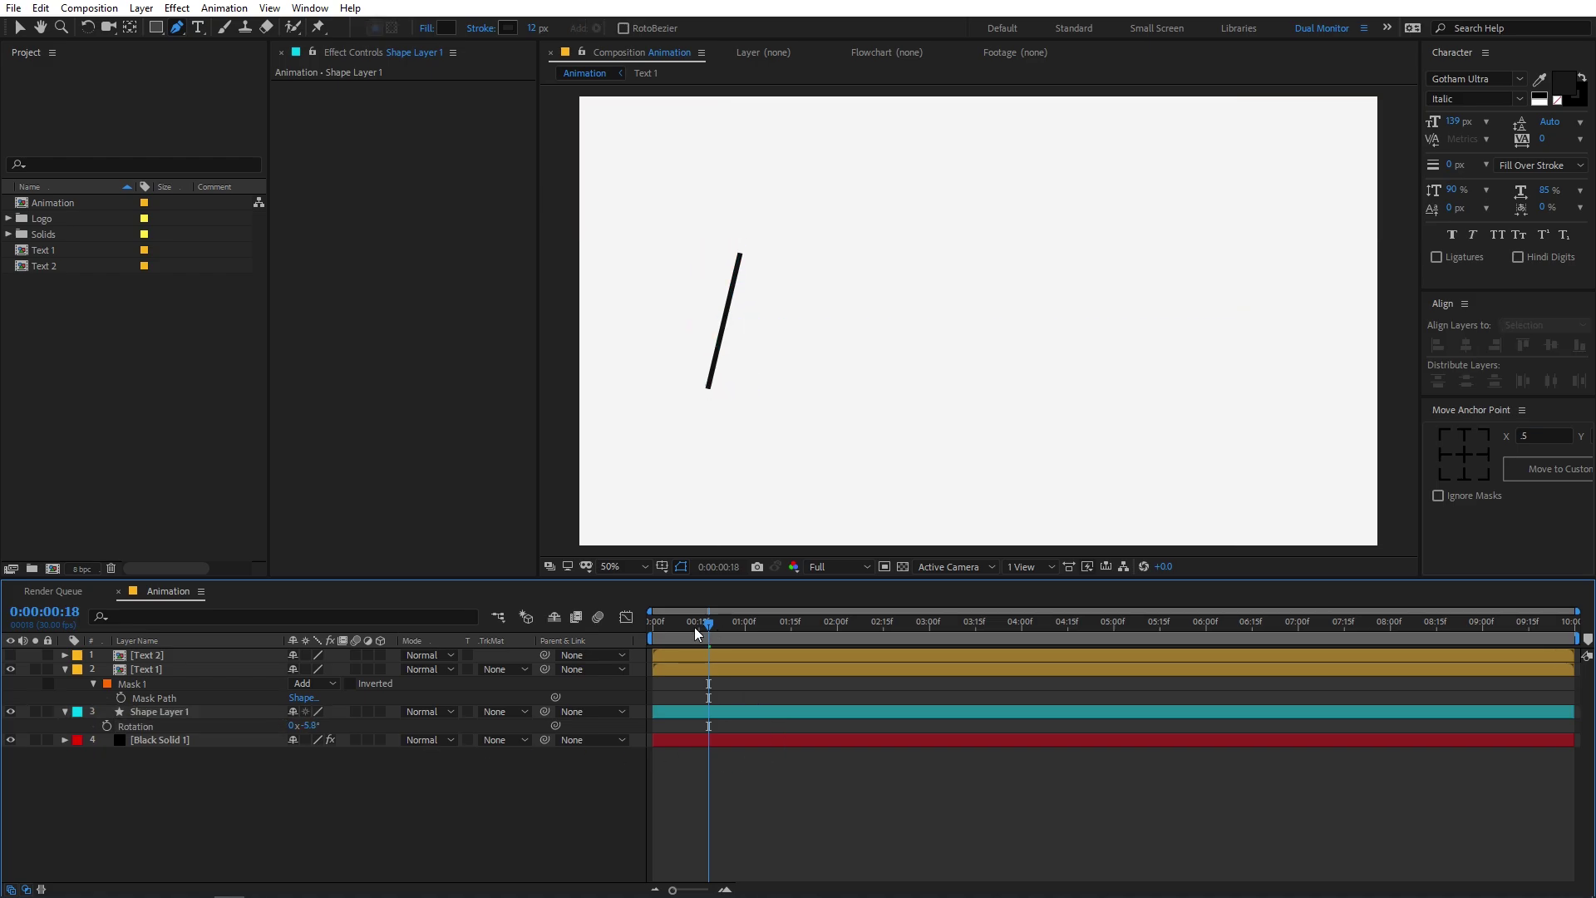
Step: Align the right edge of the Text 1 mask with the slanted line and start keyframing its Mask Path at 0:00:00:18
{"action": "left_click", "coordinate": [178, 662]}
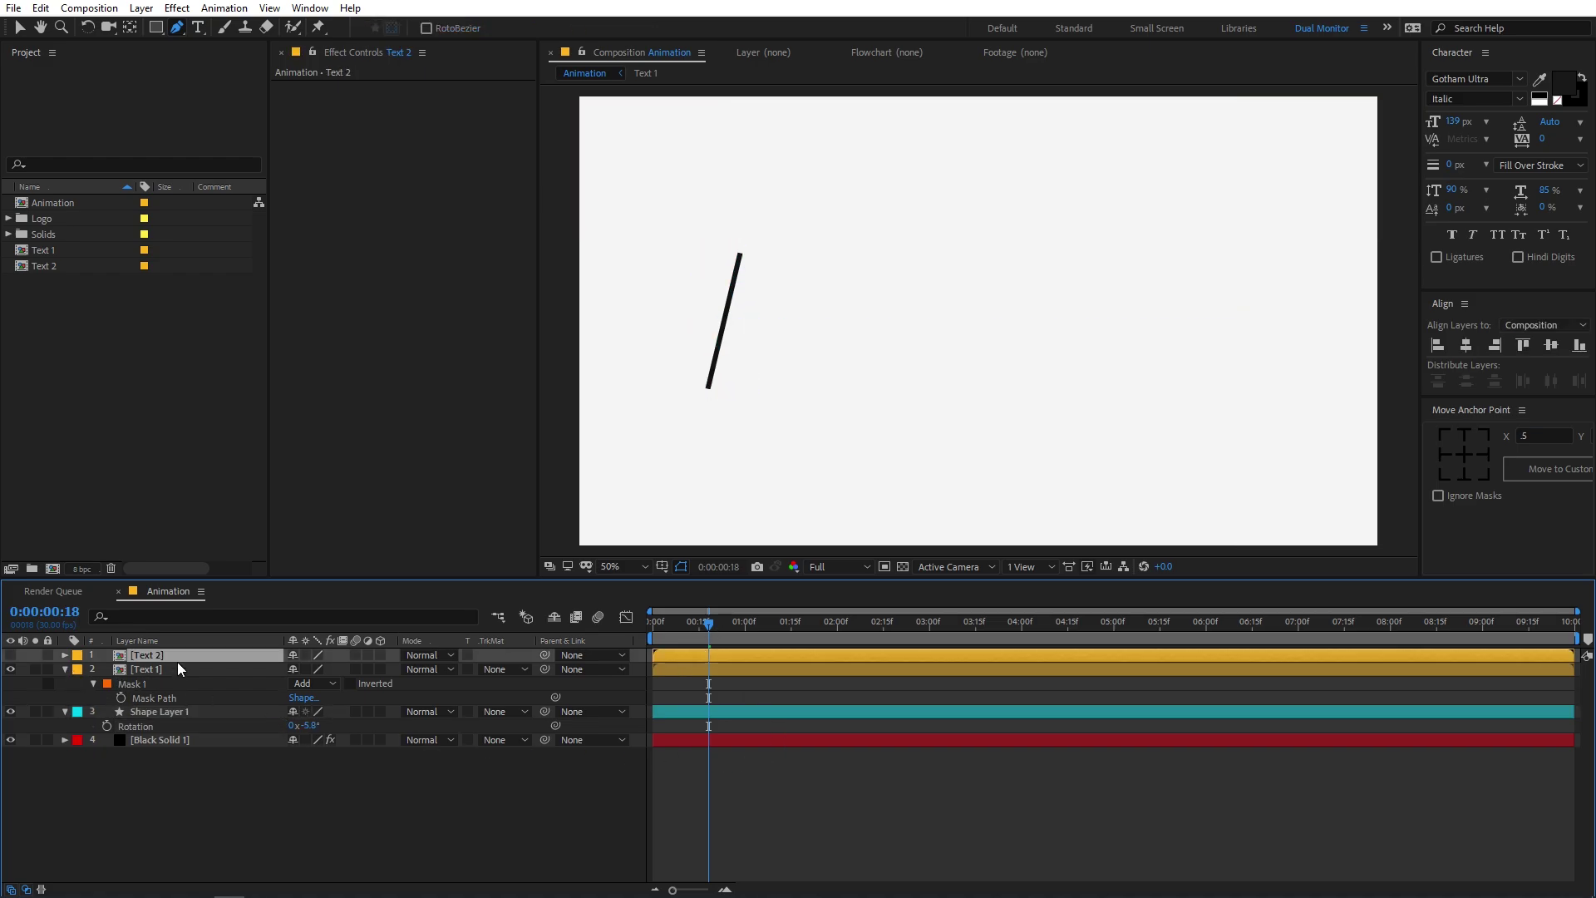
{"action": "left_click", "coordinate": [171, 669]}
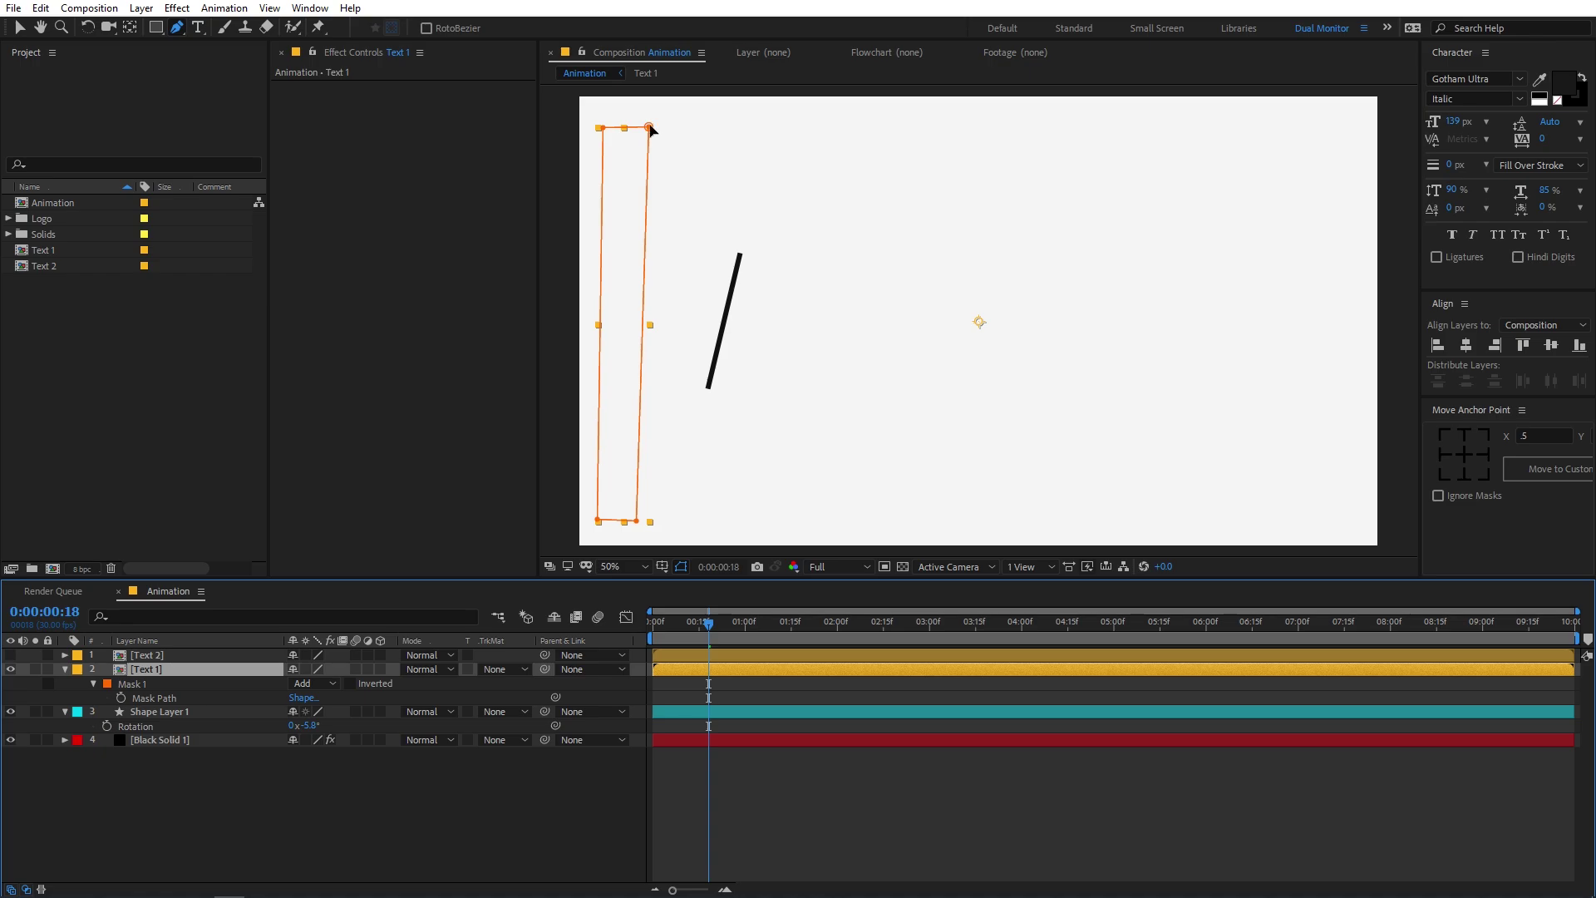
{"action": "left_click_drag", "start_coordinate": [650, 128], "coordinate": [773, 131]}
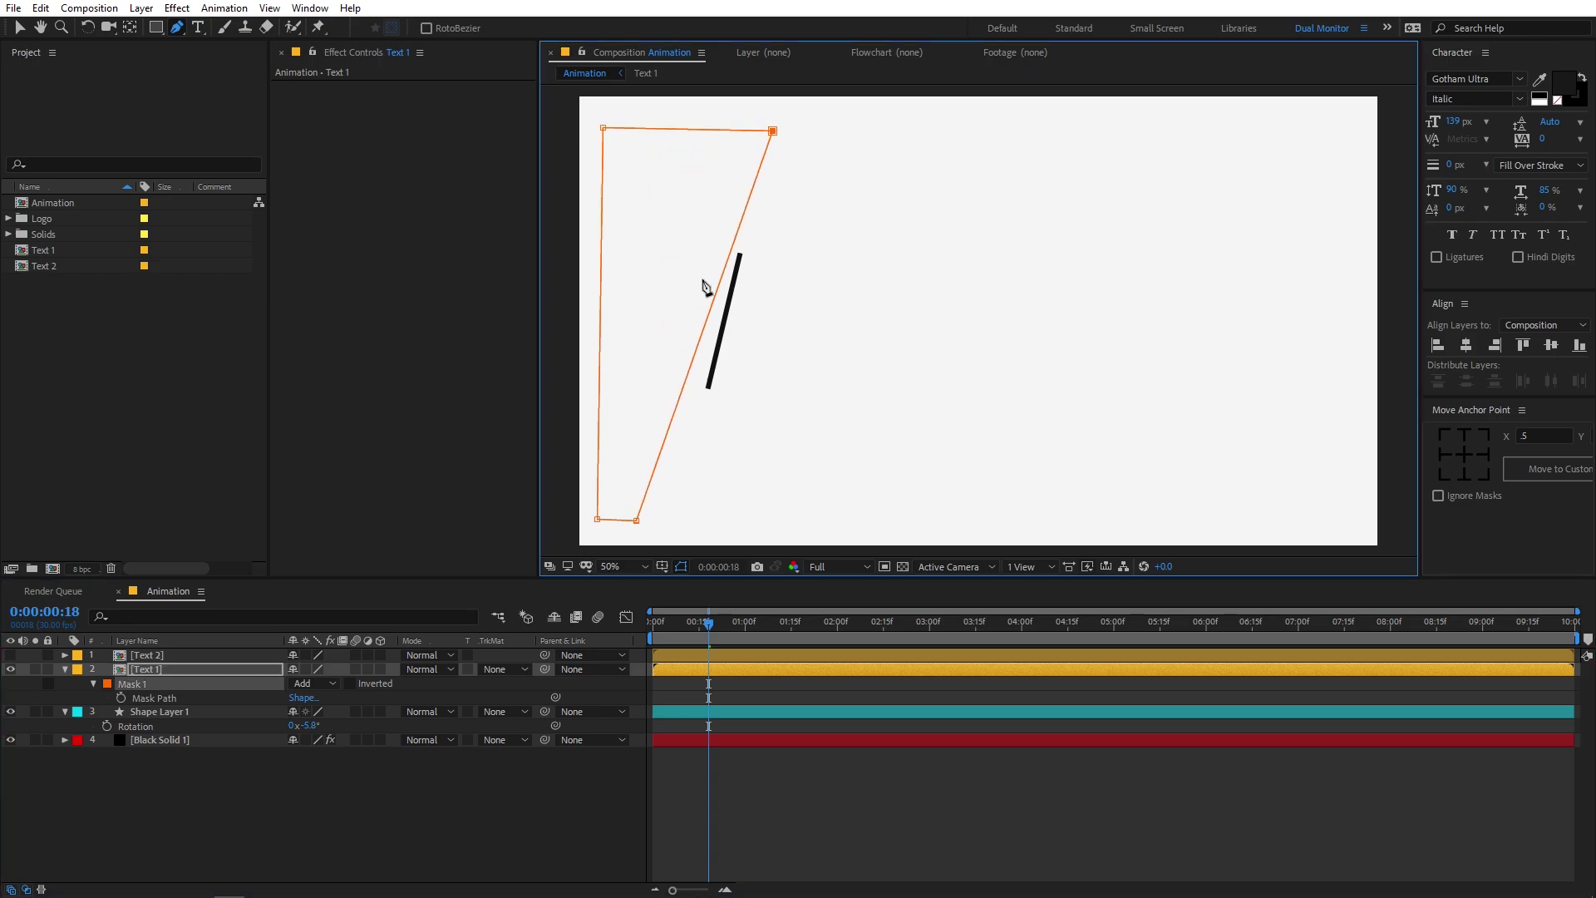
{"action": "left_click_drag", "start_coordinate": [637, 520], "coordinate": [678, 520]}
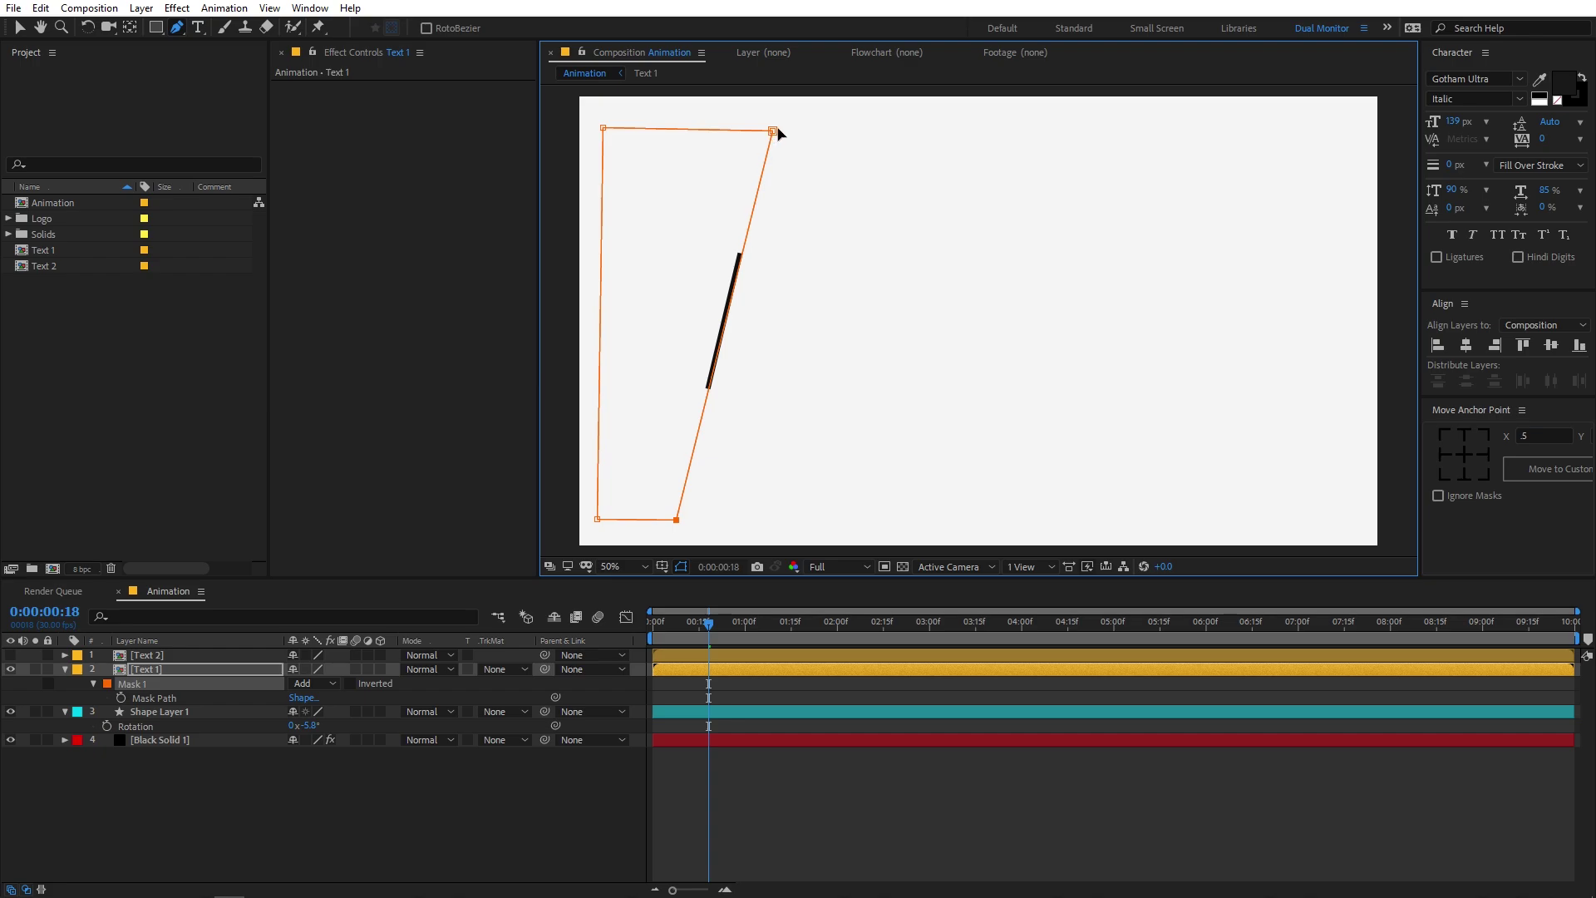
{"action": "left_click_drag", "start_coordinate": [778, 129], "coordinate": [775, 131]}
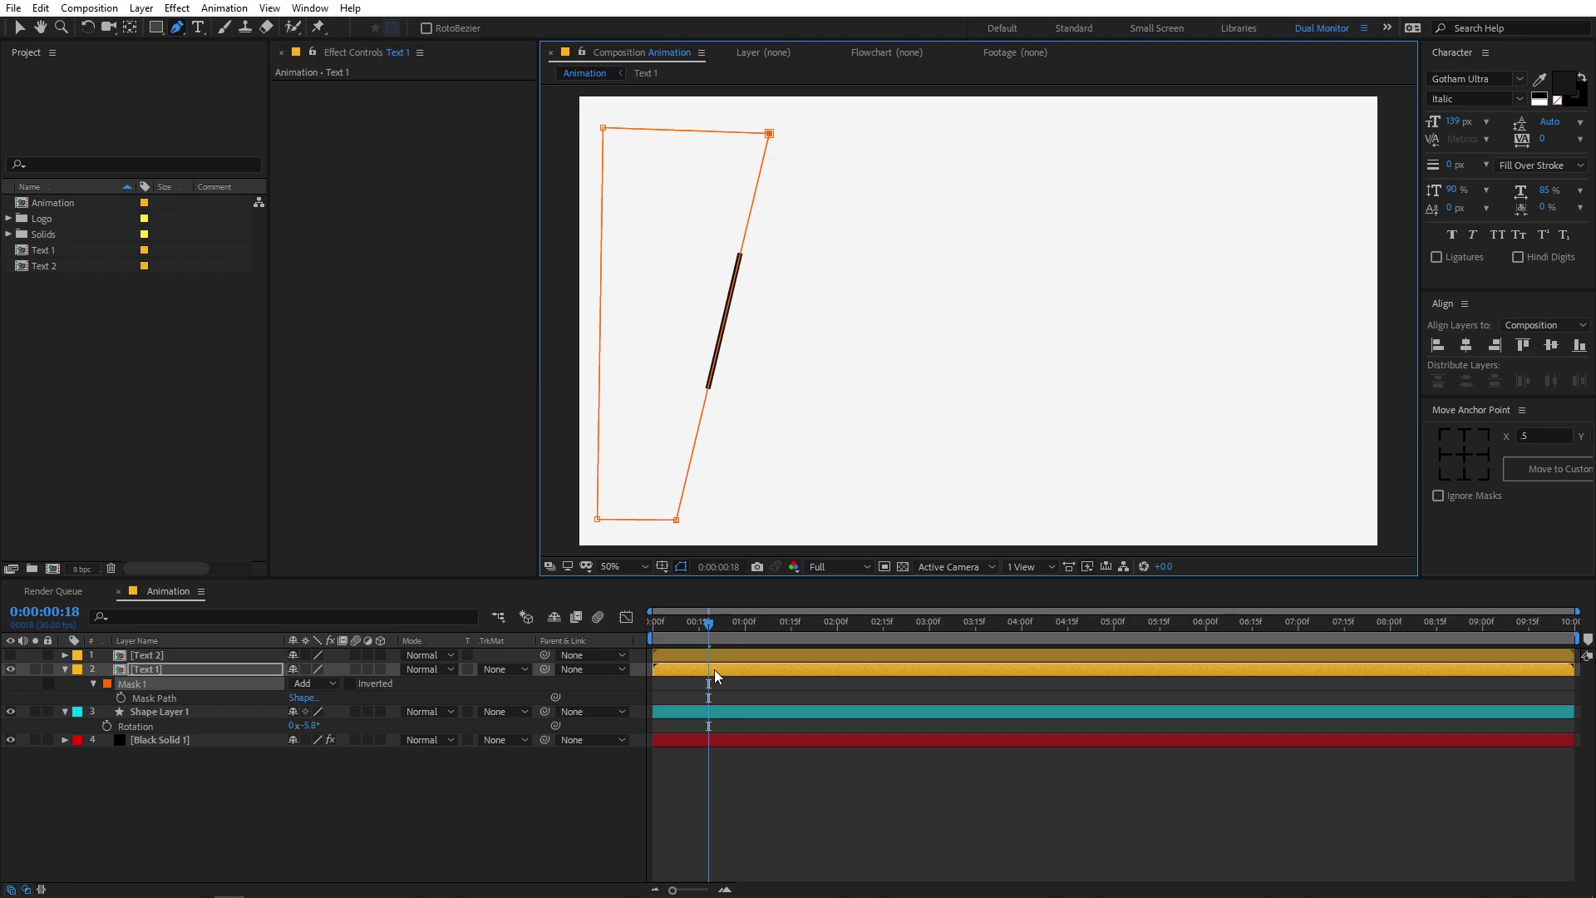
{"action": "left_click_drag", "start_coordinate": [545, 669], "coordinate": [118, 704]}
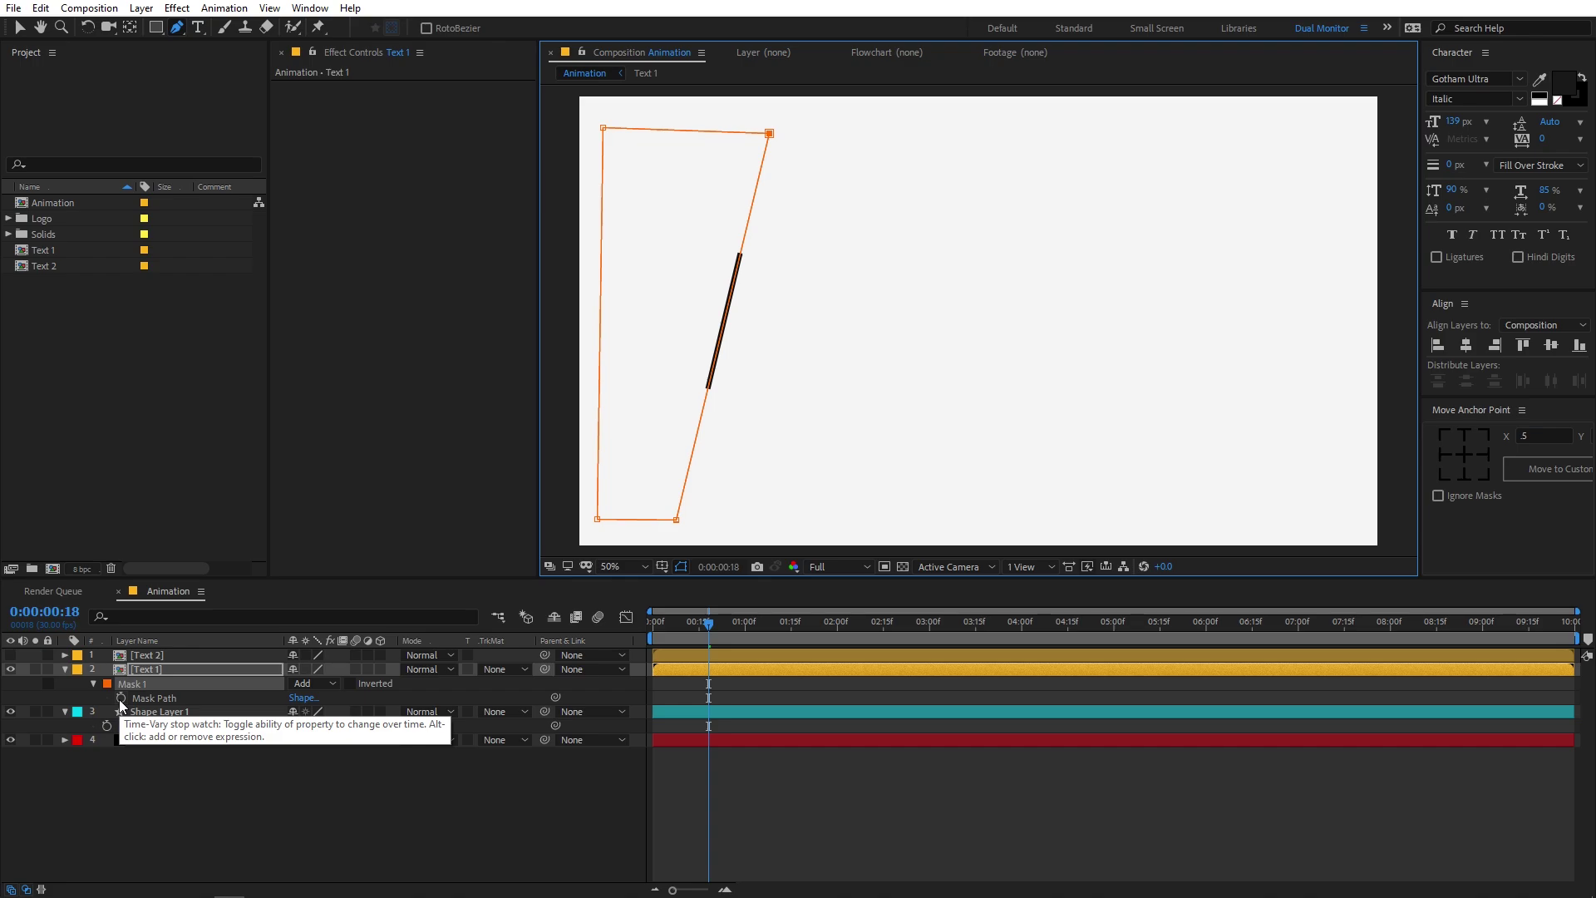
{"action": "left_click", "coordinate": [118, 700]}
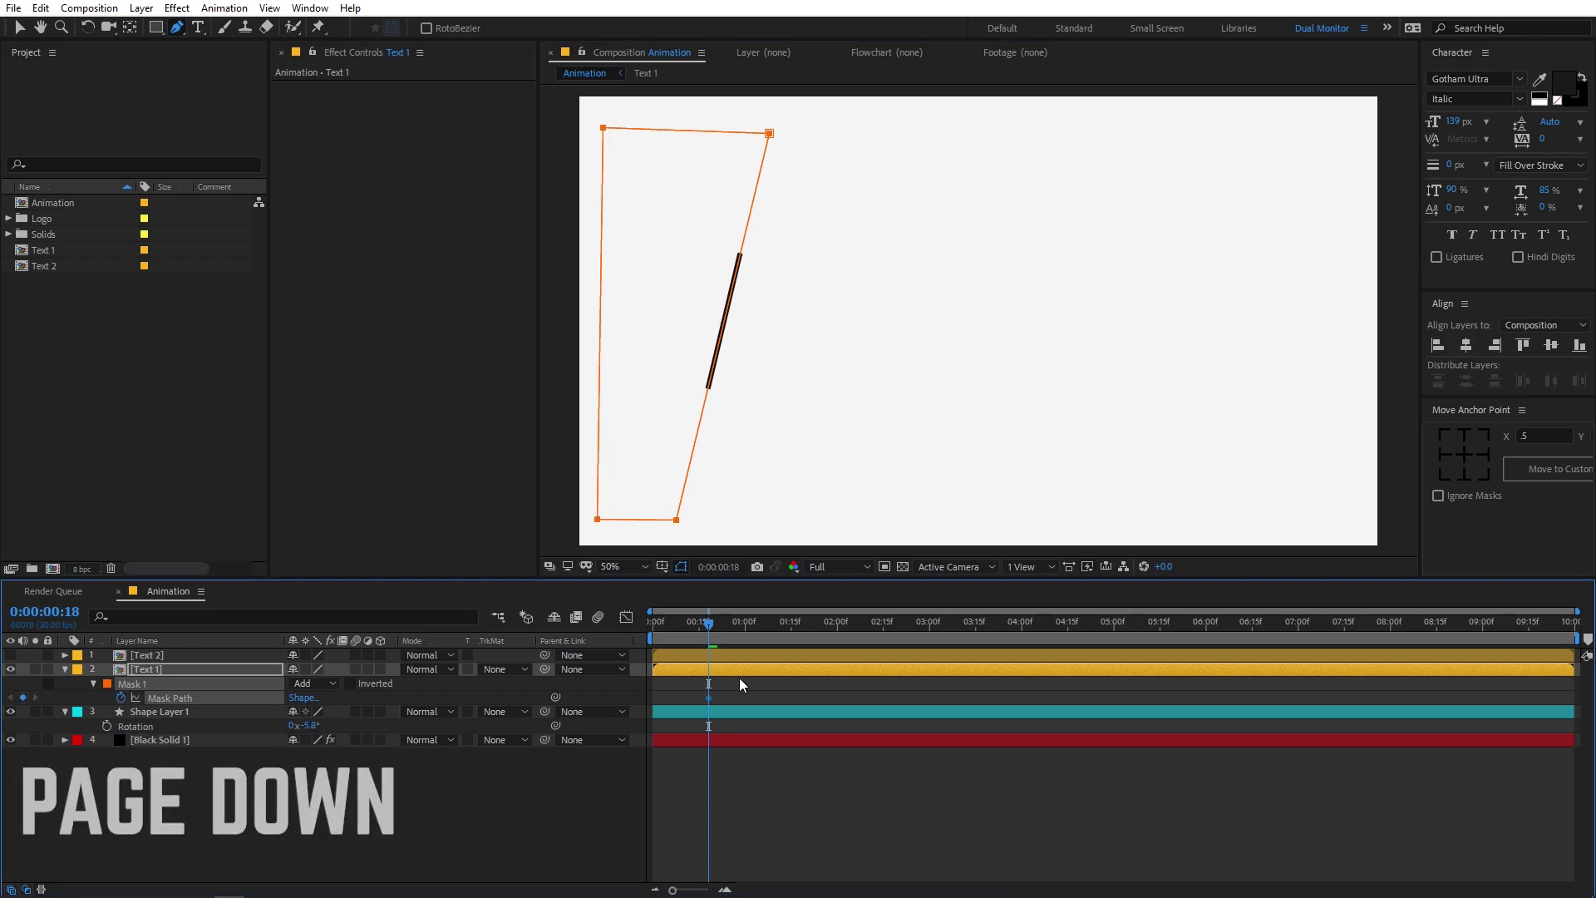
Step: Step forward frame by frame to 0:00:00:22 and back to 0:00:00:18 to check the line's motion against the mask
{"action": "key", "text": "Page_Down"}
{"action": "key", "text": "Page_Down"}
{"action": "key", "text": "Page_Down"}
{"action": "key", "text": "Page_Down"}
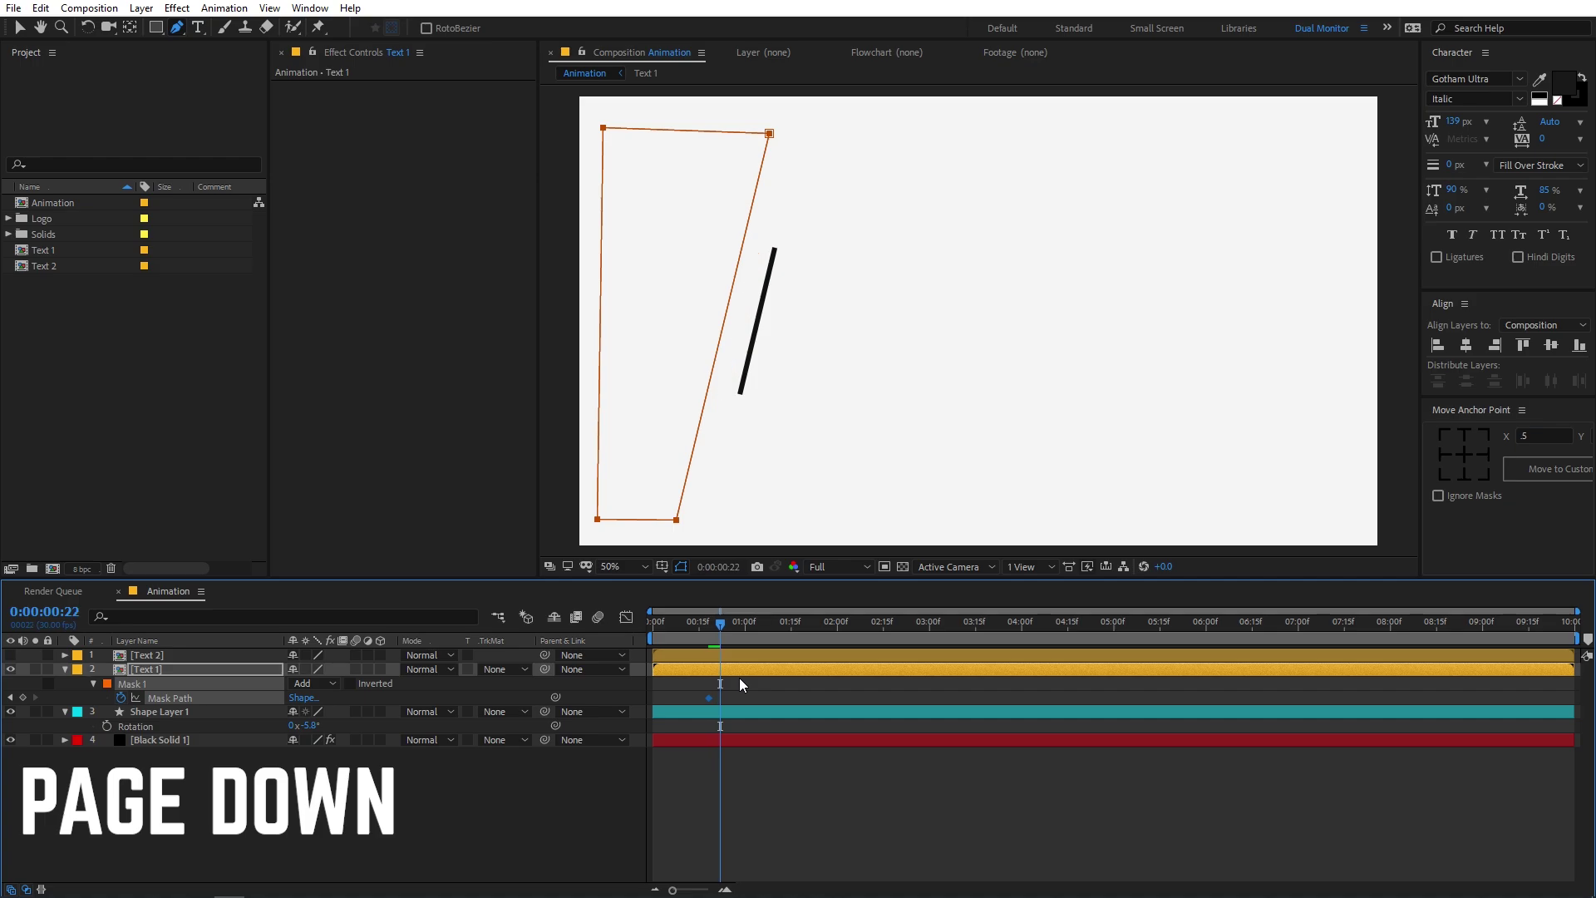
{"action": "key", "text": "Page_Up"}
{"action": "key", "text": "Page_Up"}
{"action": "key", "text": "Page_Up"}
{"action": "key", "text": "Page_Up"}
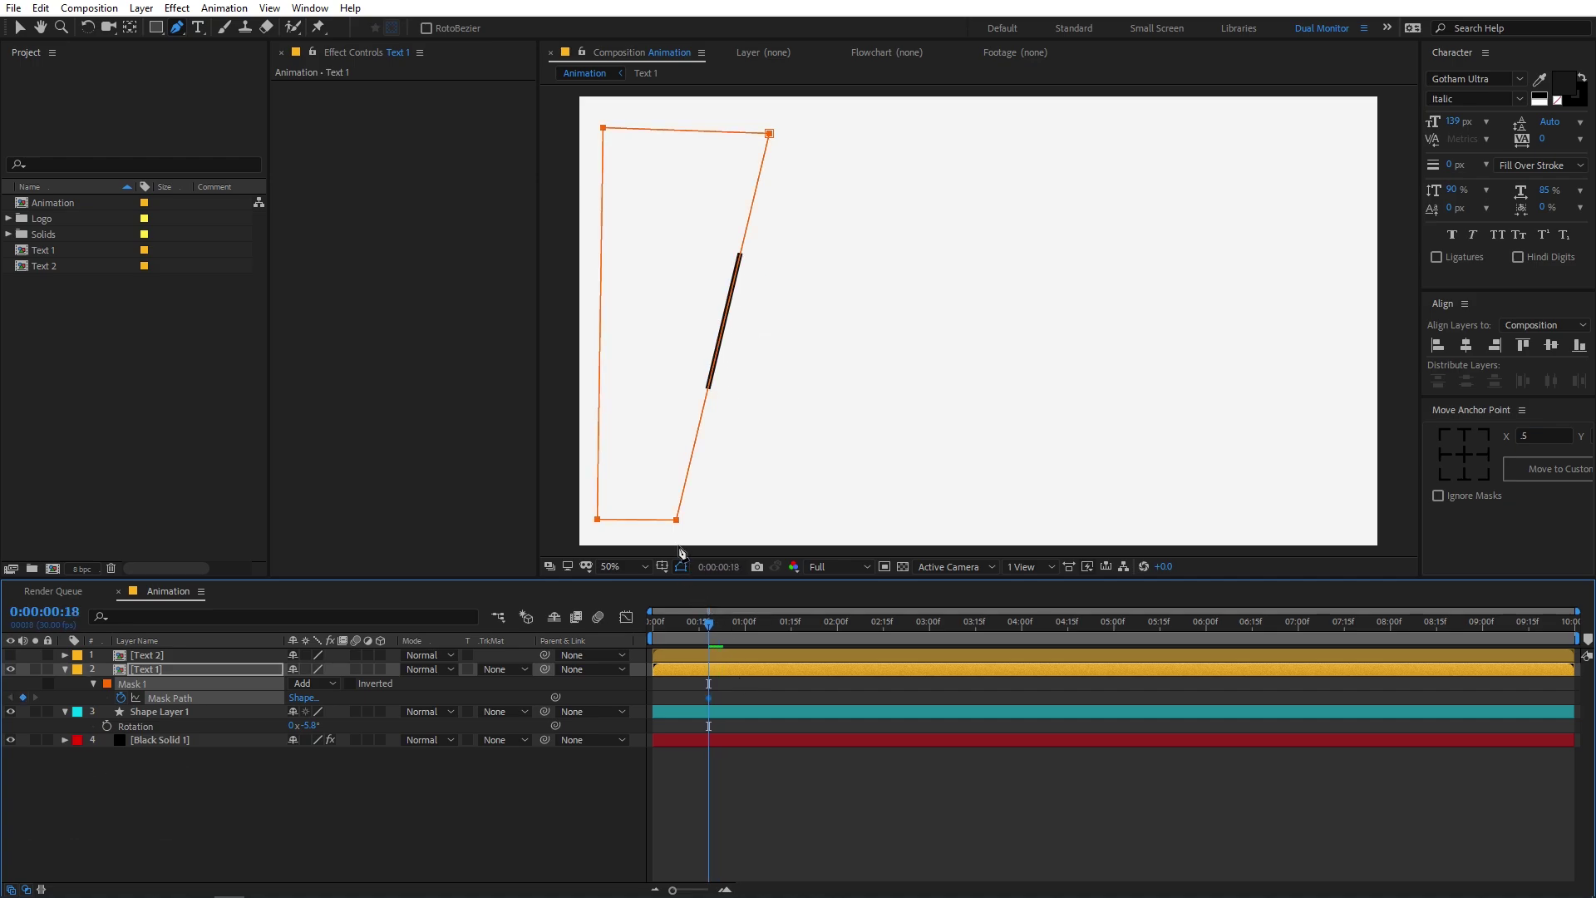
Step: Select the two right-hand points of the Text 1 mask and shift them right to follow the line from 0:00:00:19
{"action": "left_click", "coordinate": [720, 758]}
{"action": "left_click", "coordinate": [710, 672]}
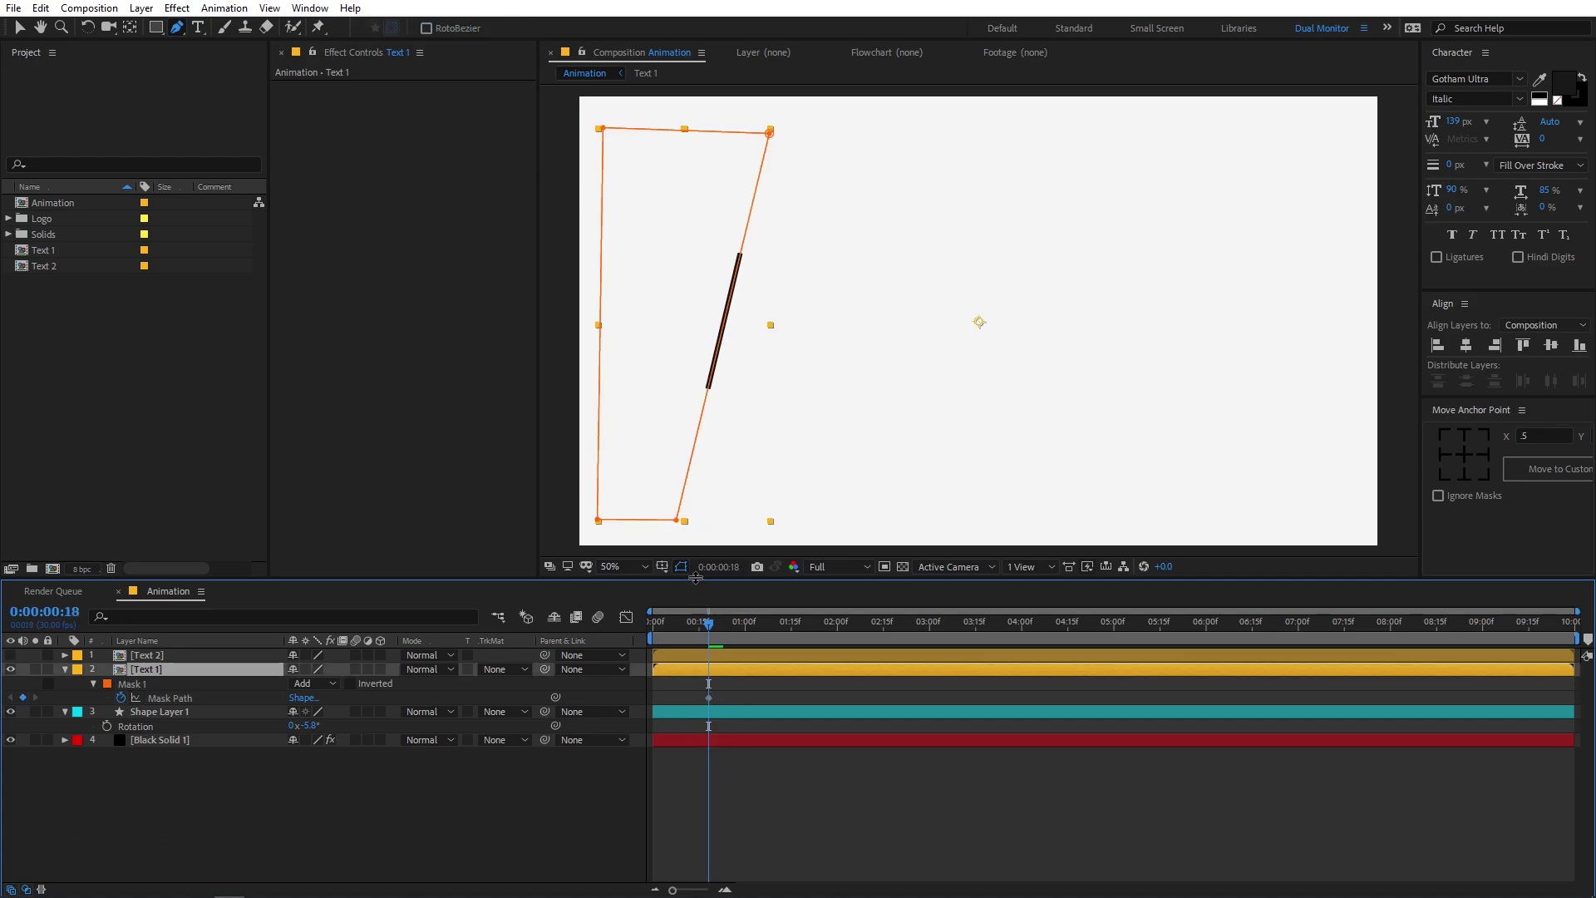
{"action": "left_click", "coordinate": [678, 522]}
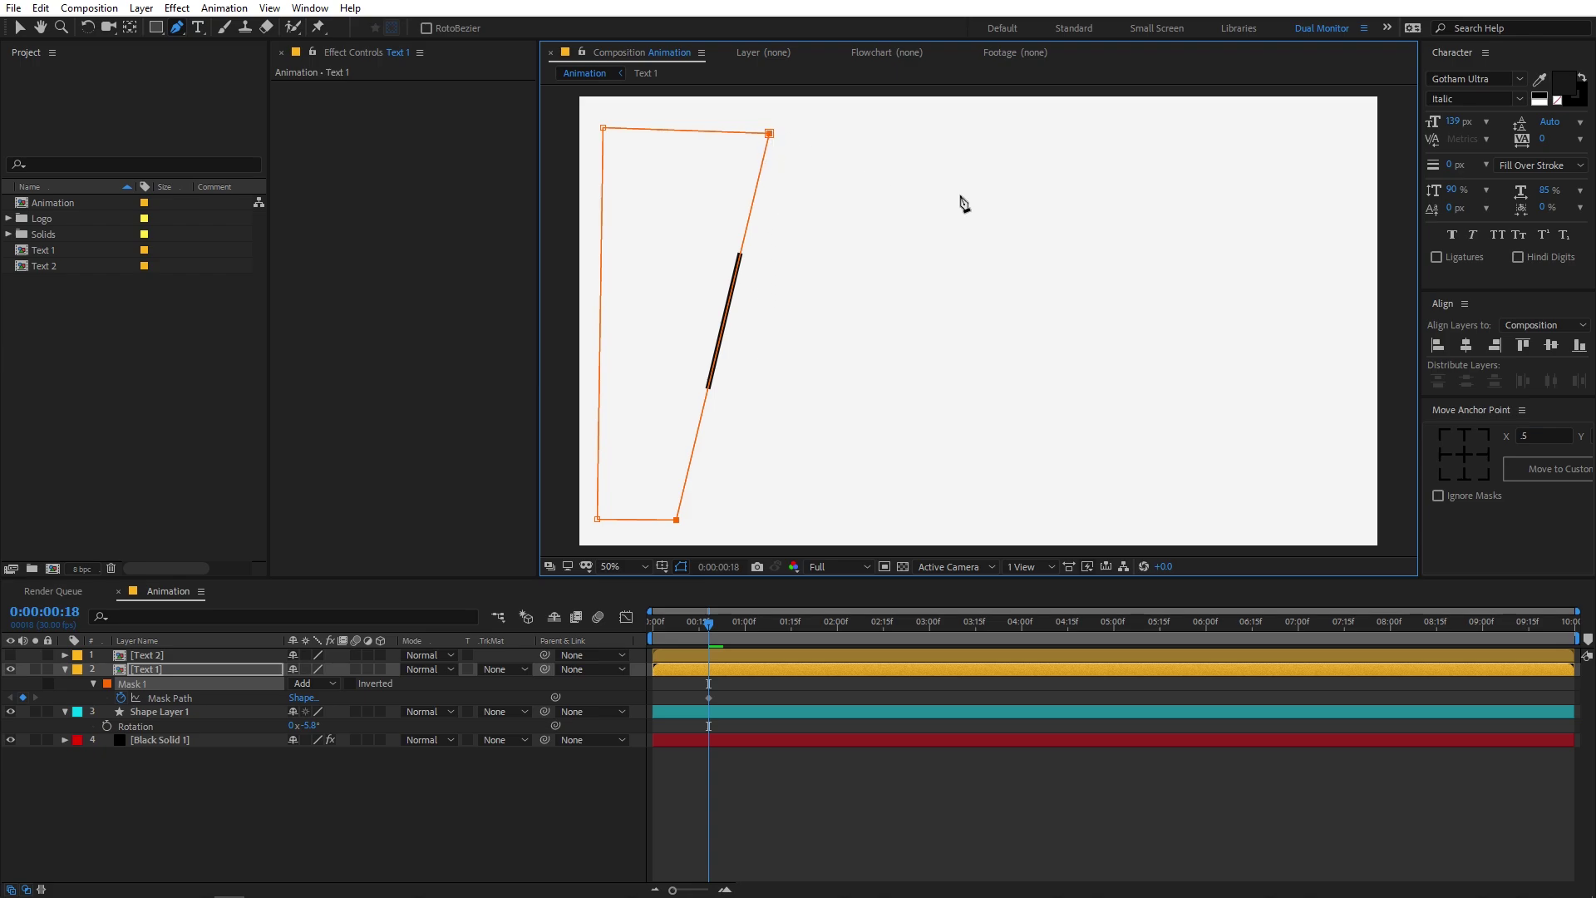
{"action": "key", "text": "Page_Down"}
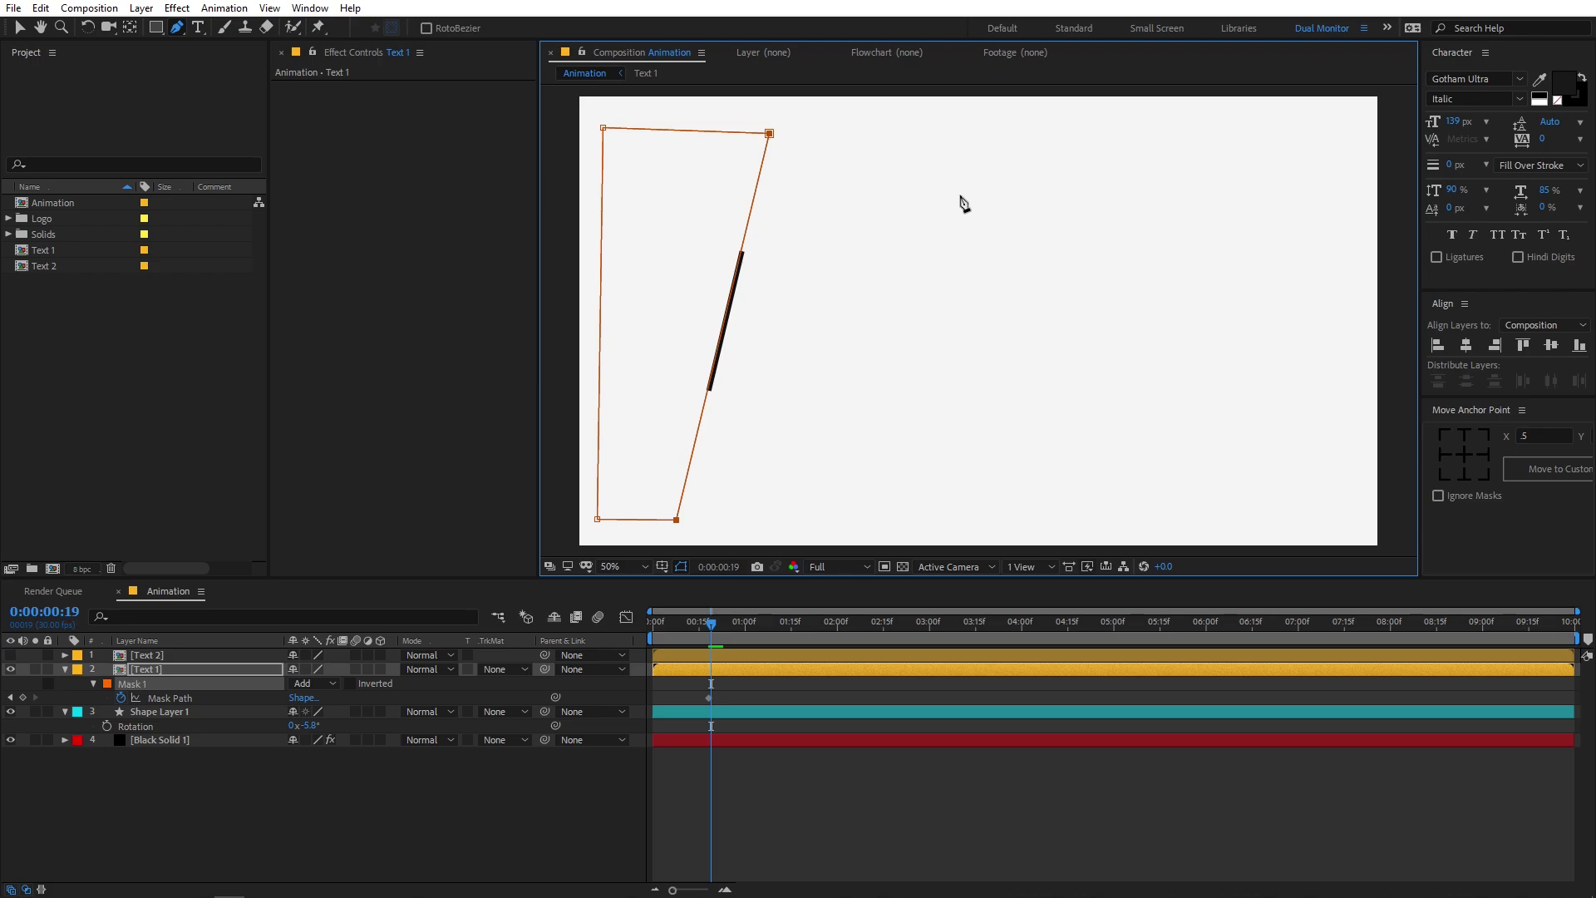
{"action": "key", "text": "Right"}
{"action": "key", "text": "Right"}
{"action": "key", "text": "Right"}
{"action": "key", "text": "Right"}
{"action": "key", "text": "Right"}
{"action": "key", "text": "Right"}
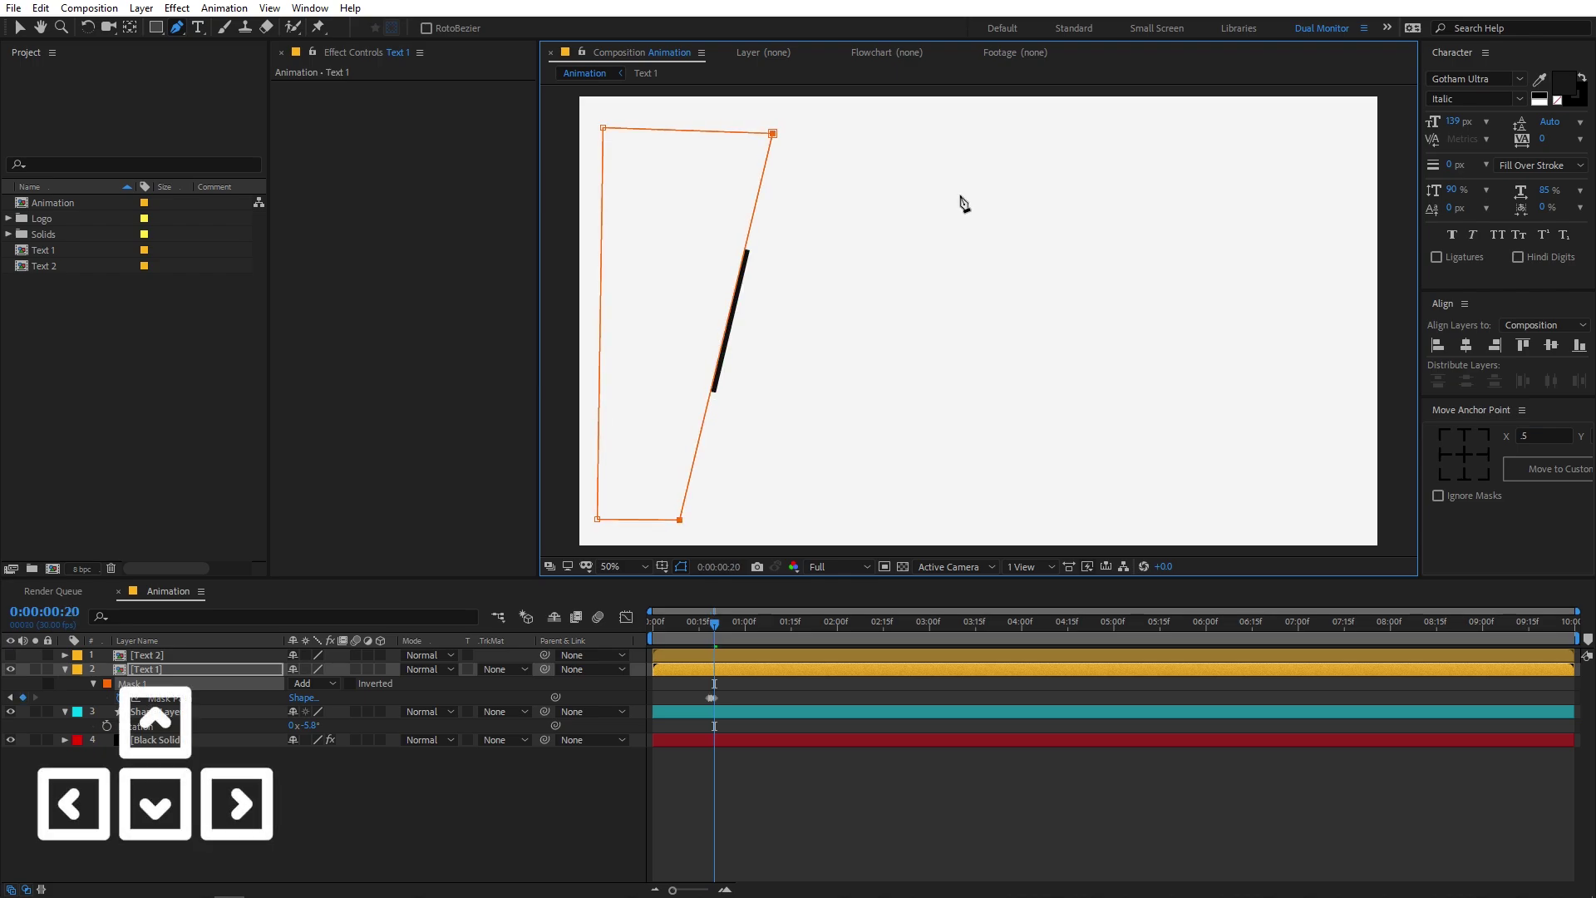
Step: Shift the mask's right edge further right to follow the slanted line up to 0:00:00:21
{"action": "key", "text": "Page_Down"}
{"action": "key", "text": "Page_Down"}
{"action": "key", "text": "Right"}
{"action": "key", "text": "Right"}
{"action": "key", "text": "Right"}
{"action": "key", "text": "Right"}
{"action": "key", "text": "Right"}
{"action": "key", "text": "Right"}
{"action": "key", "text": "Right"}
{"action": "key", "text": "Right"}
{"action": "key", "text": "Right"}
{"action": "key", "text": "Right"}
{"action": "key", "text": "Right"}
{"action": "key", "text": "Right"}
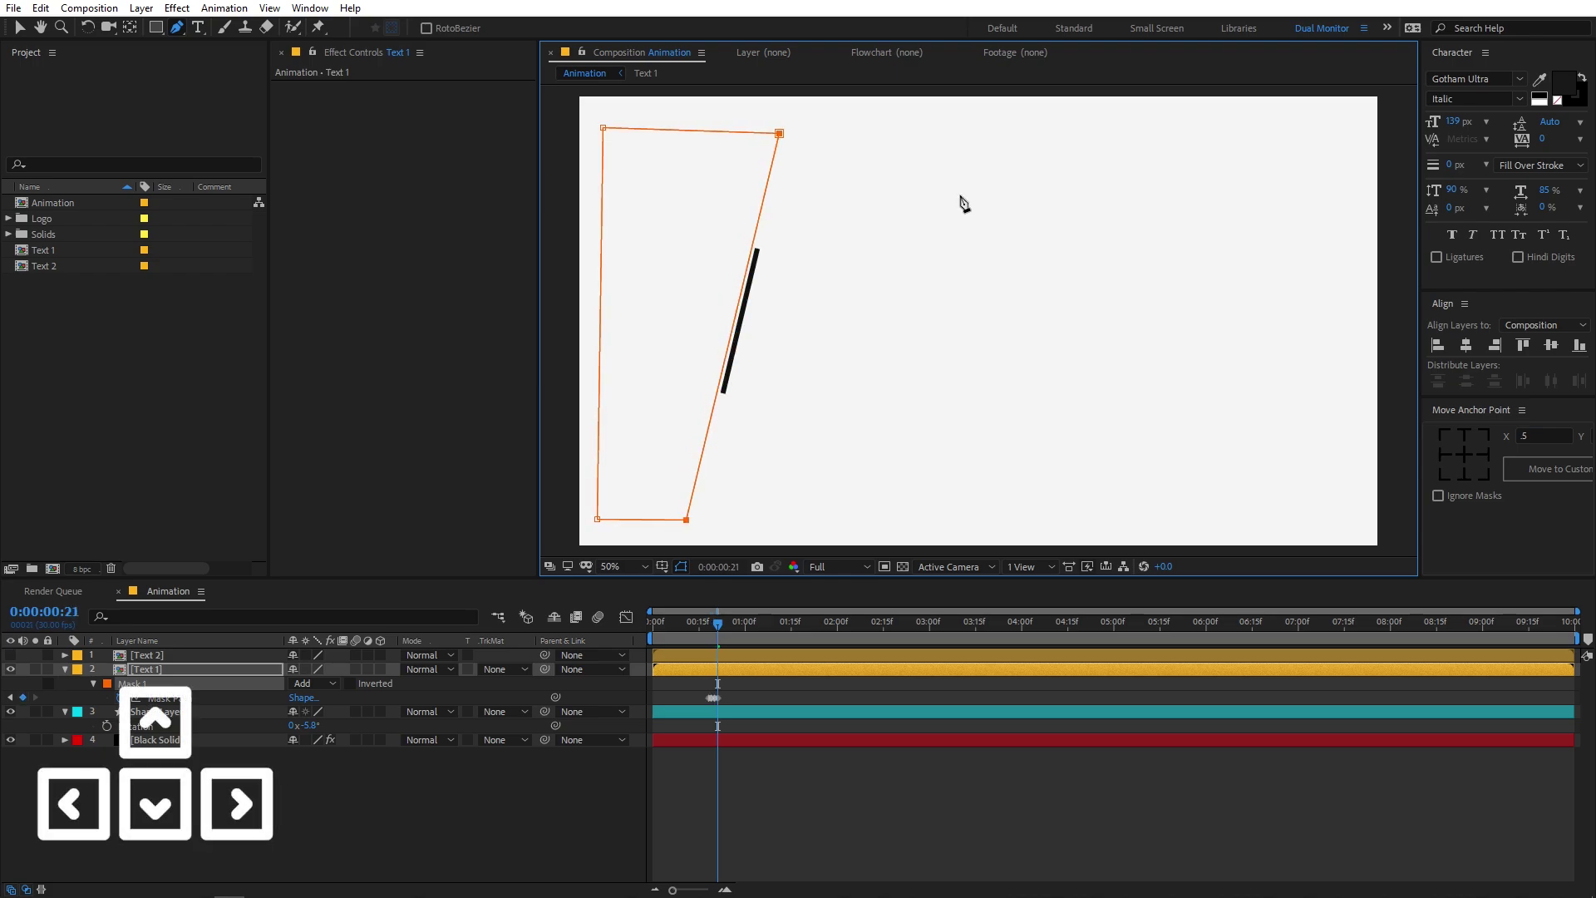
Step: Move the mask's right edge onto the slanted line at 0:00:00:22 and 0:00:00:23
{"action": "key", "text": "Page_Down"}
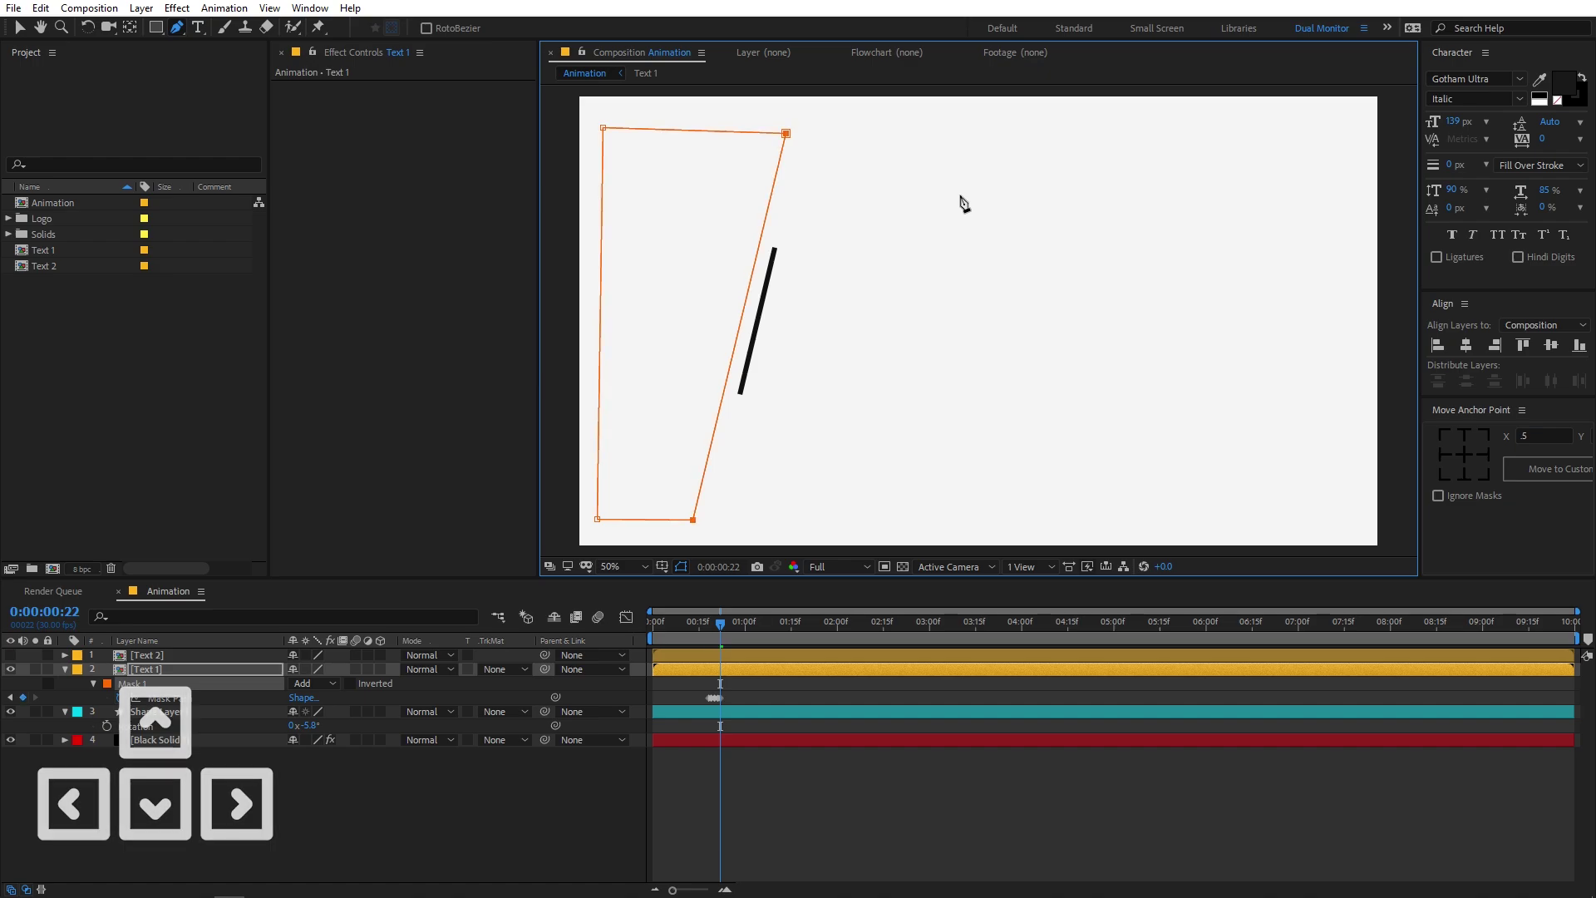
{"action": "key", "text": "shift+Right"}
{"action": "key", "text": "shift+Right"}
{"action": "key", "text": "Page_Down"}
{"action": "key", "text": "shift+Right"}
{"action": "key", "text": "shift+Right"}
{"action": "key", "text": "shift+Right"}
{"action": "key", "text": "shift+Right"}
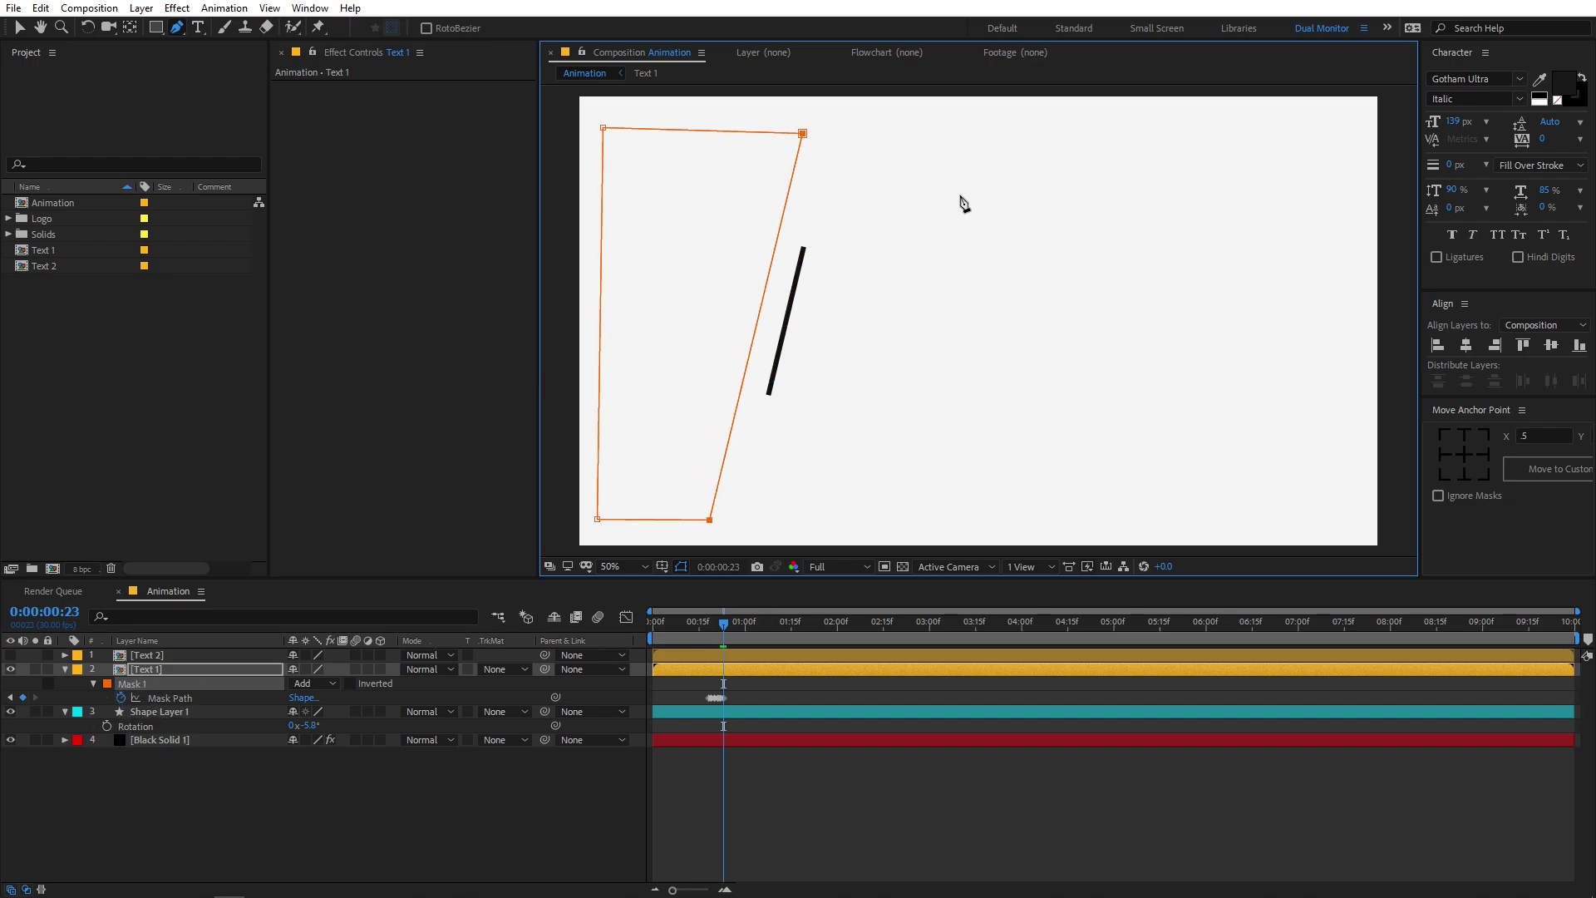
Step: Move the mask's right edge onto the slanted line at 0:00:00:24
{"action": "key", "text": "Page_Down"}
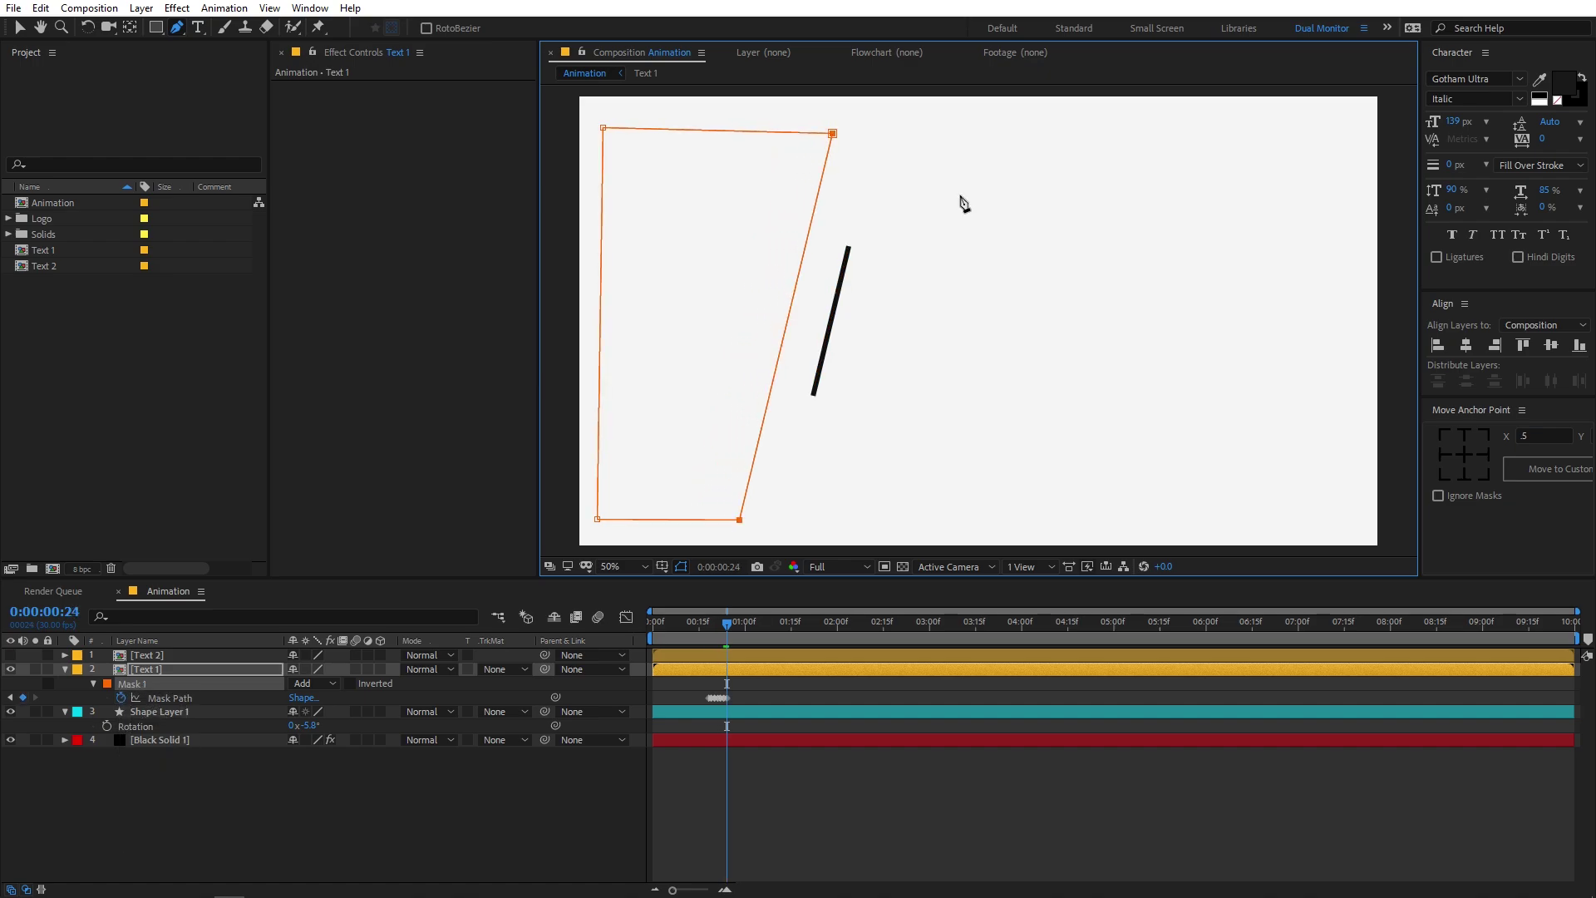
{"action": "key", "text": "shift+Right"}
{"action": "key", "text": "shift+Right"}
{"action": "key", "text": "shift+Right"}
{"action": "key", "text": "shift+Right"}
{"action": "key", "text": "shift+Right"}
{"action": "key", "text": "shift+Right"}
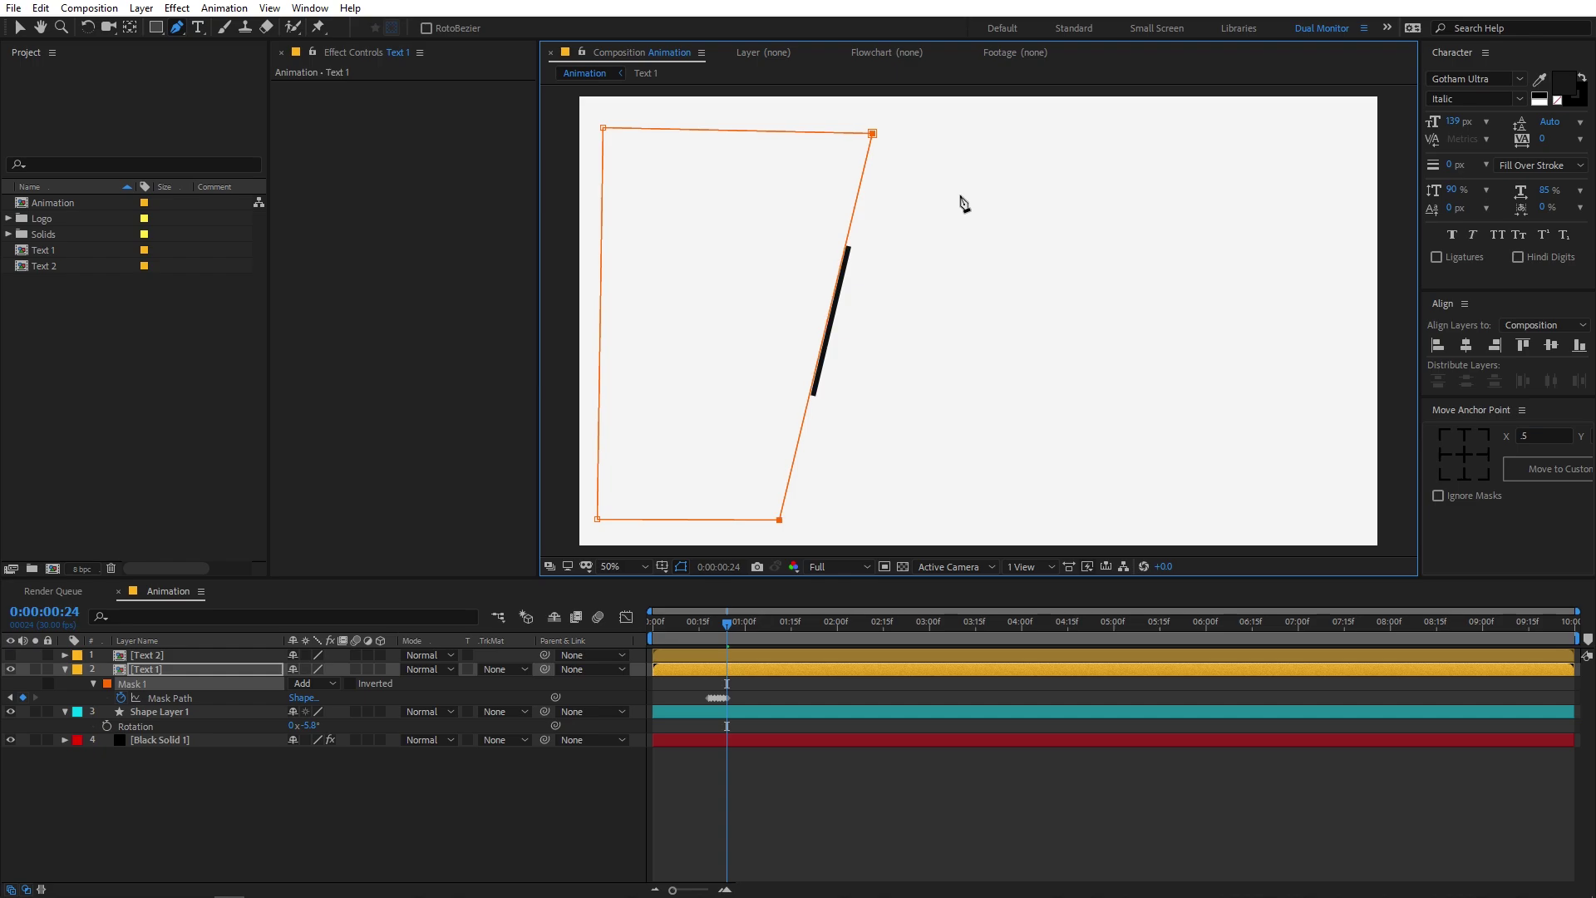
Step: Move the mask's right edge onto the slanted line at 0:00:00:25, uncovering the letter M
{"action": "key", "text": "Page_Down"}
{"action": "key", "text": "shift+Right"}
{"action": "key", "text": "shift+Right"}
{"action": "key", "text": "shift+Right"}
{"action": "key", "text": "shift+Right"}
{"action": "key", "text": "shift+Right"}
{"action": "key", "text": "shift+Right"}
{"action": "key", "text": "shift+Right"}
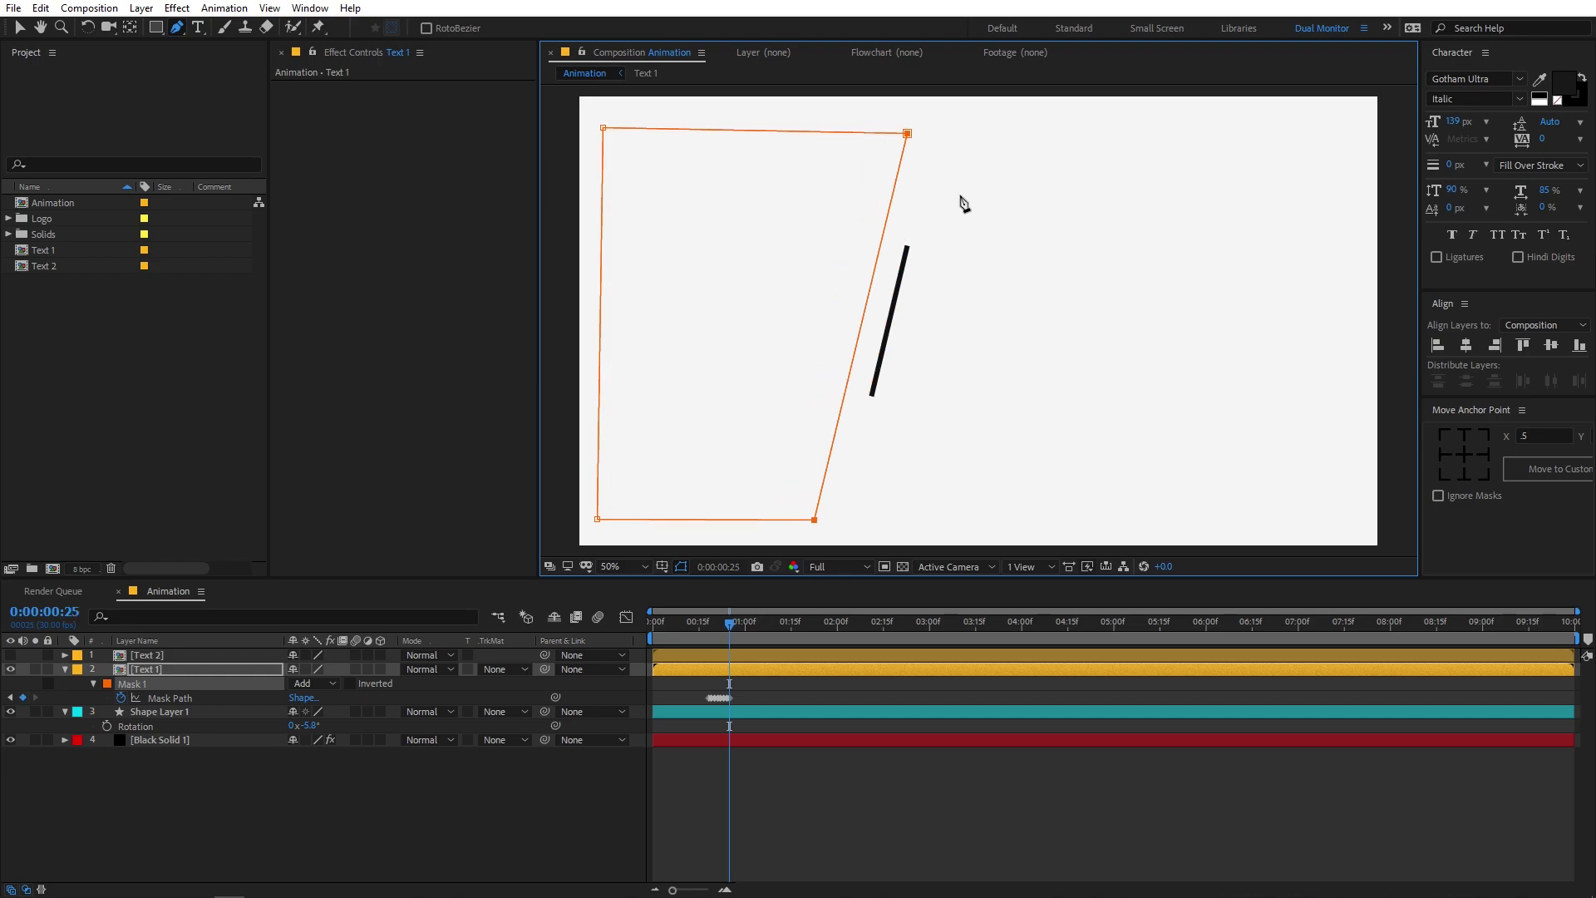
{"action": "key", "text": "Right"}
{"action": "key", "text": "Right"}
{"action": "key", "text": "Right"}
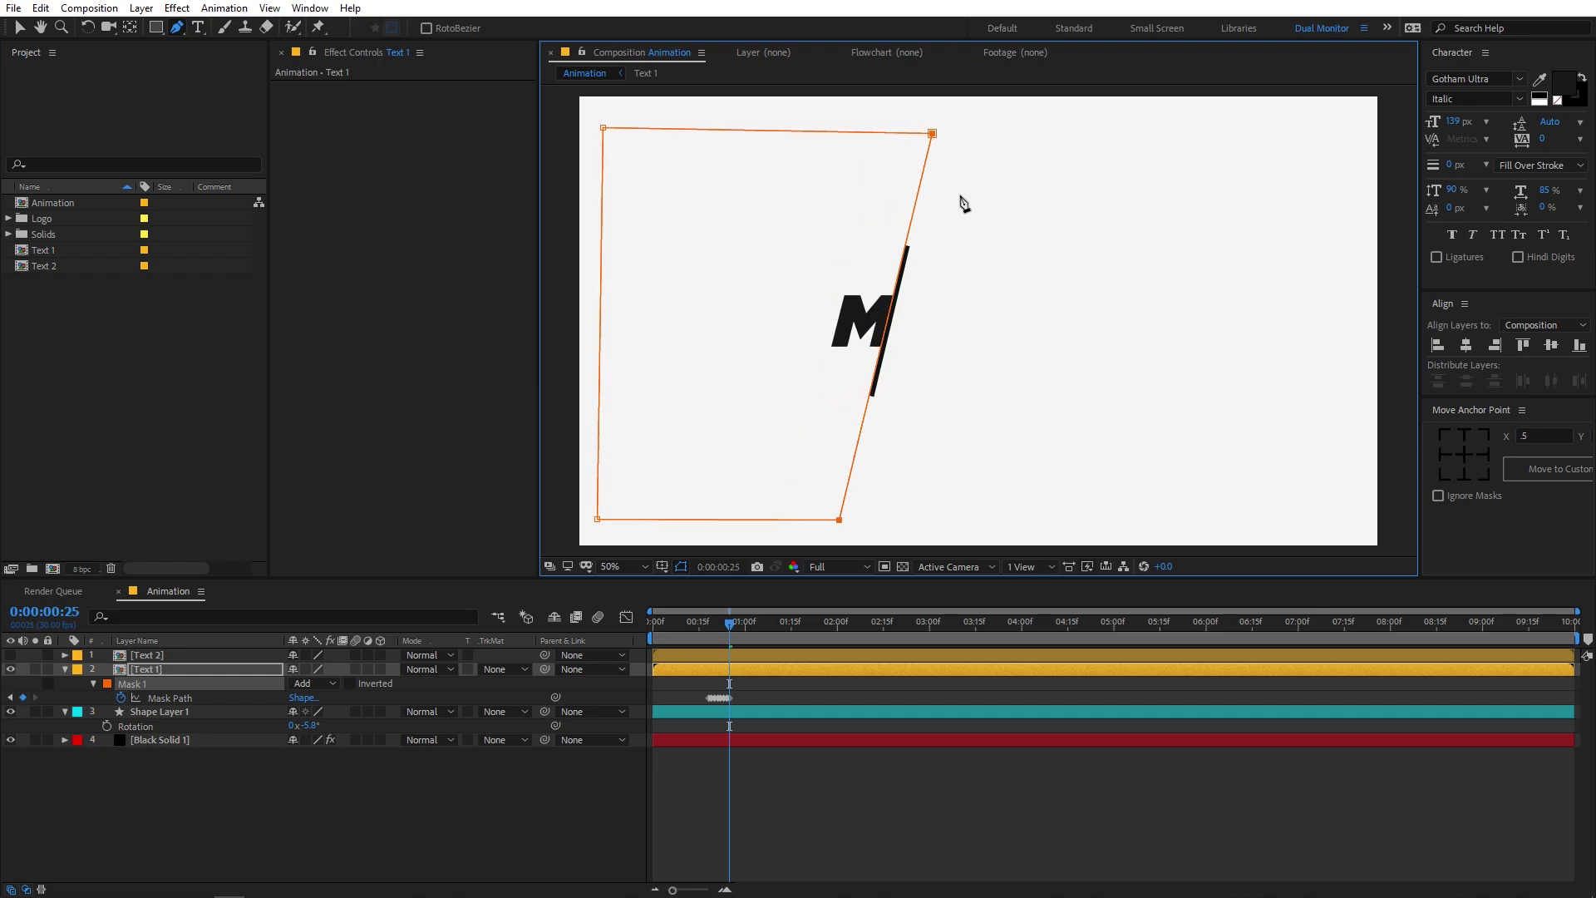
Step: Move the mask's right edge onto the slanted line at 0:00:00:26, uncovering MO
{"action": "key", "text": "Page_Down"}
{"action": "key", "text": "shift+Right"}
{"action": "key", "text": "shift+Right"}
{"action": "key", "text": "shift+Right"}
{"action": "key", "text": "shift+Right"}
{"action": "key", "text": "shift+Right"}
{"action": "key", "text": "shift+Right"}
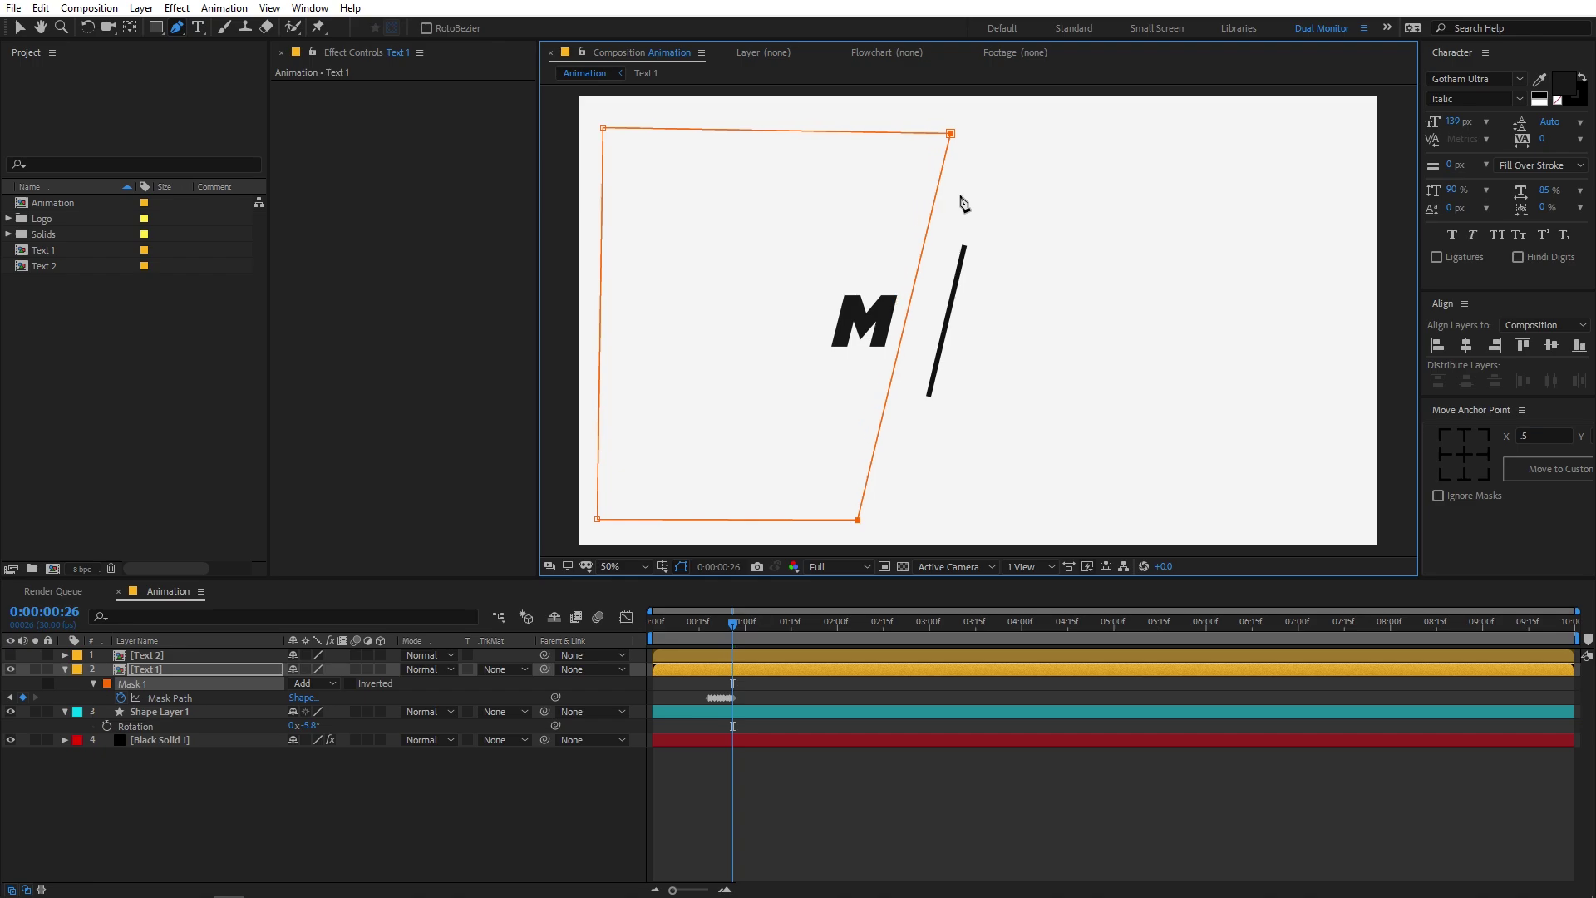
{"action": "key", "text": "shift+Right"}
{"action": "key", "text": "Right"}
{"action": "key", "text": "Right"}
{"action": "key", "text": "Right"}
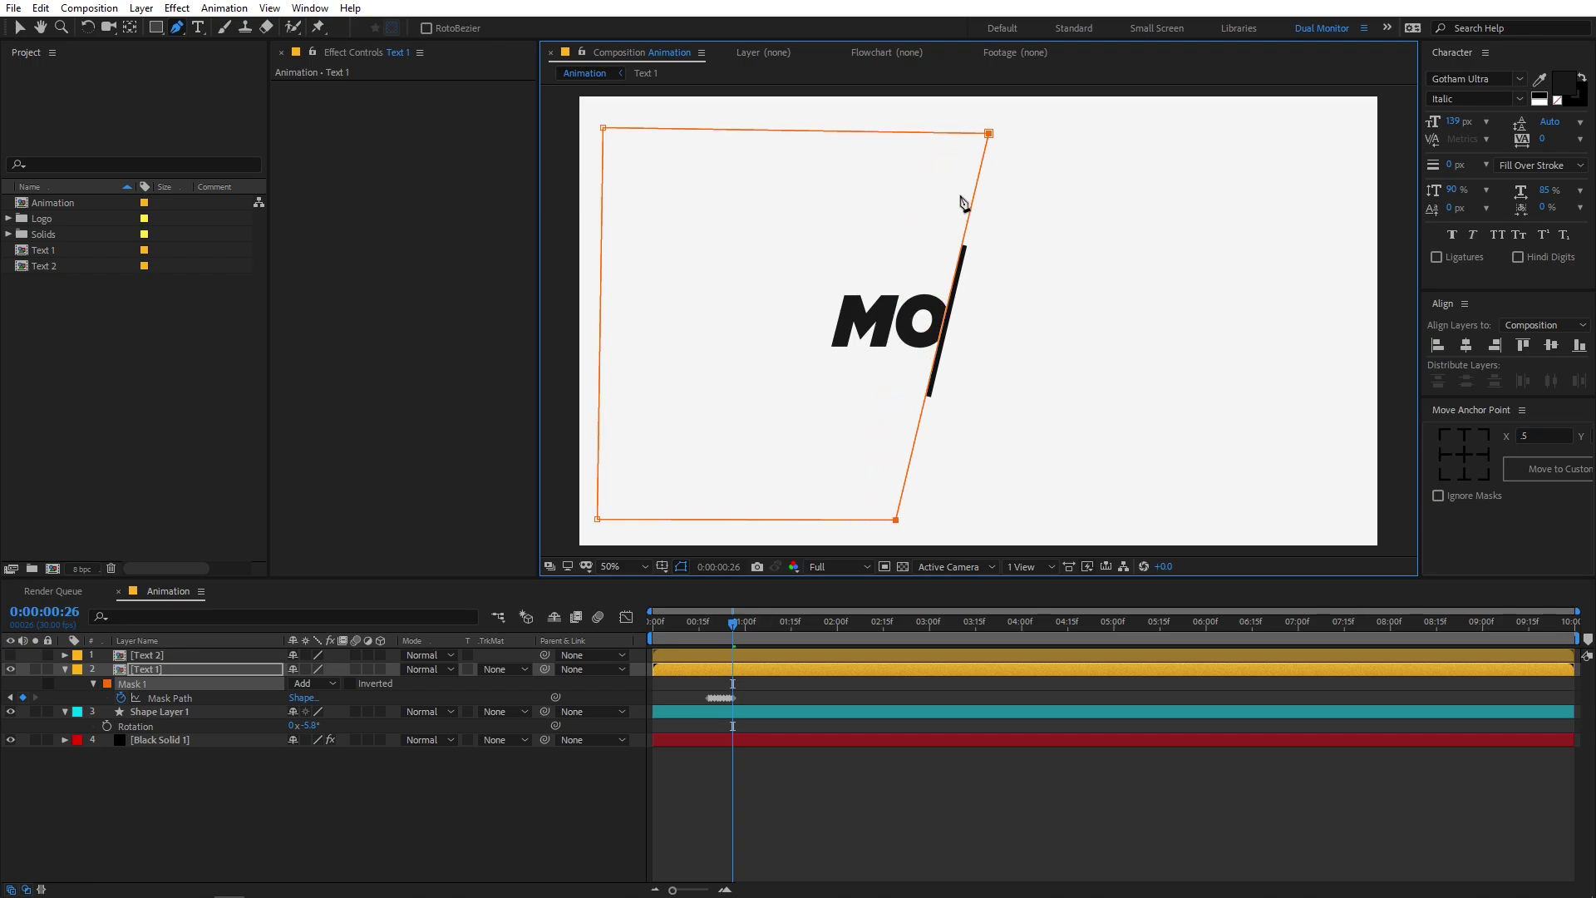
Step: Move the mask's right edge onto the slanted line at 0:00:00:27, uncovering MOT
{"action": "key", "text": "Page_Down"}
{"action": "key", "text": "shift+Right"}
{"action": "key", "text": "shift+Right"}
{"action": "key", "text": "shift+Right"}
{"action": "key", "text": "shift+Right"}
{"action": "key", "text": "shift+Right"}
{"action": "key", "text": "shift+Right"}
{"action": "key", "text": "shift+Right"}
{"action": "key", "text": "shift+Right"}
{"action": "key", "text": "shift+Right"}
{"action": "key", "text": "shift+Right"}
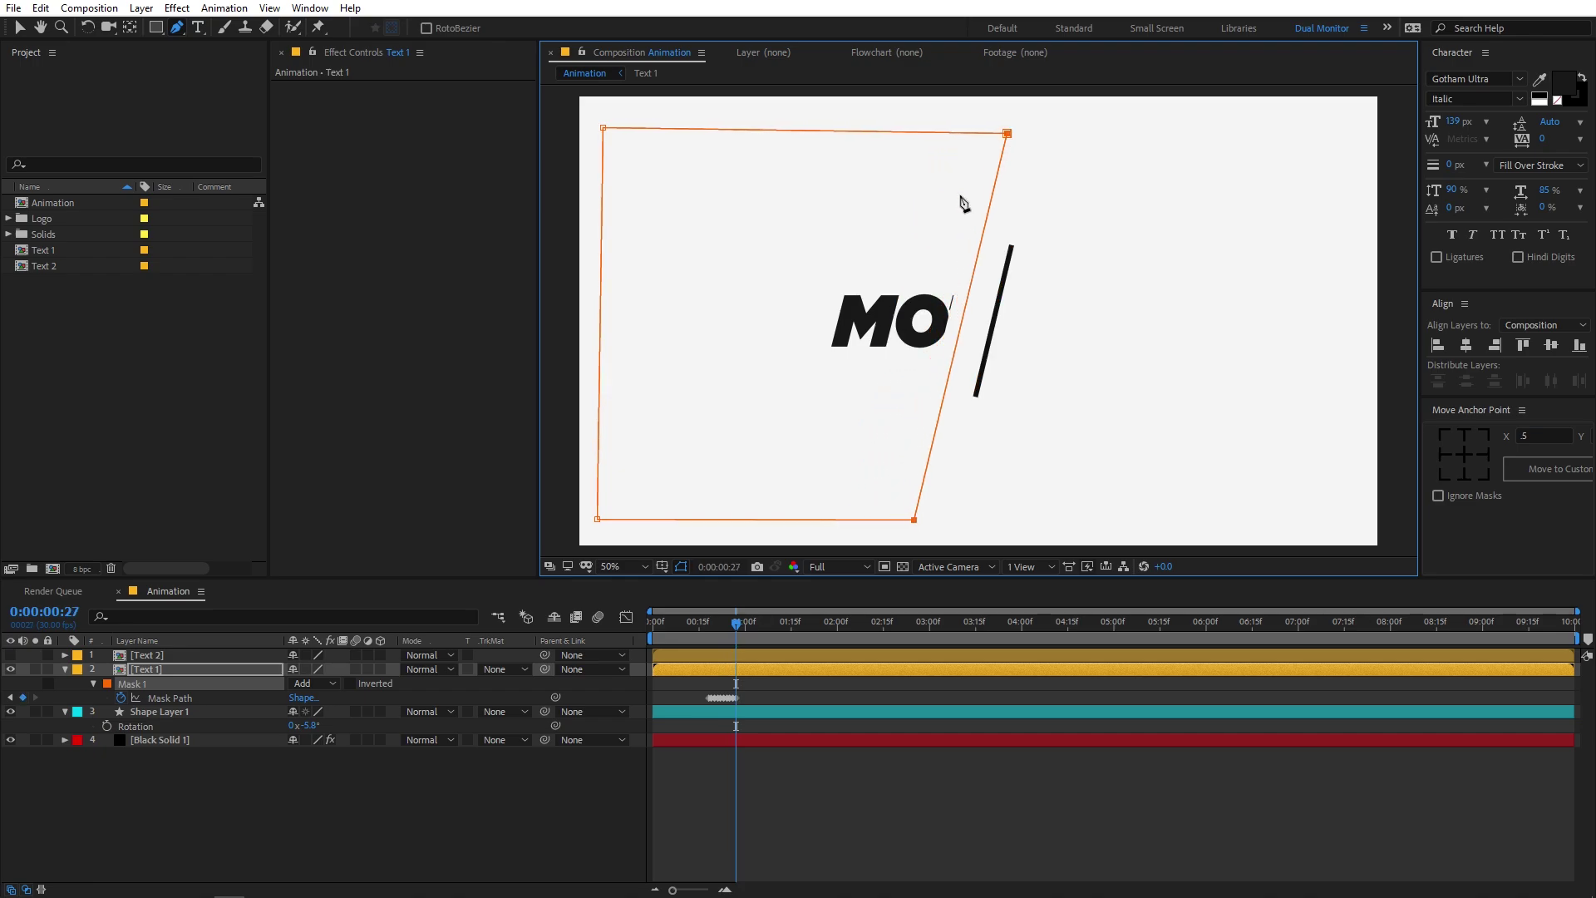
{"action": "key", "text": "shift+Right"}
{"action": "key", "text": "shift+Right"}
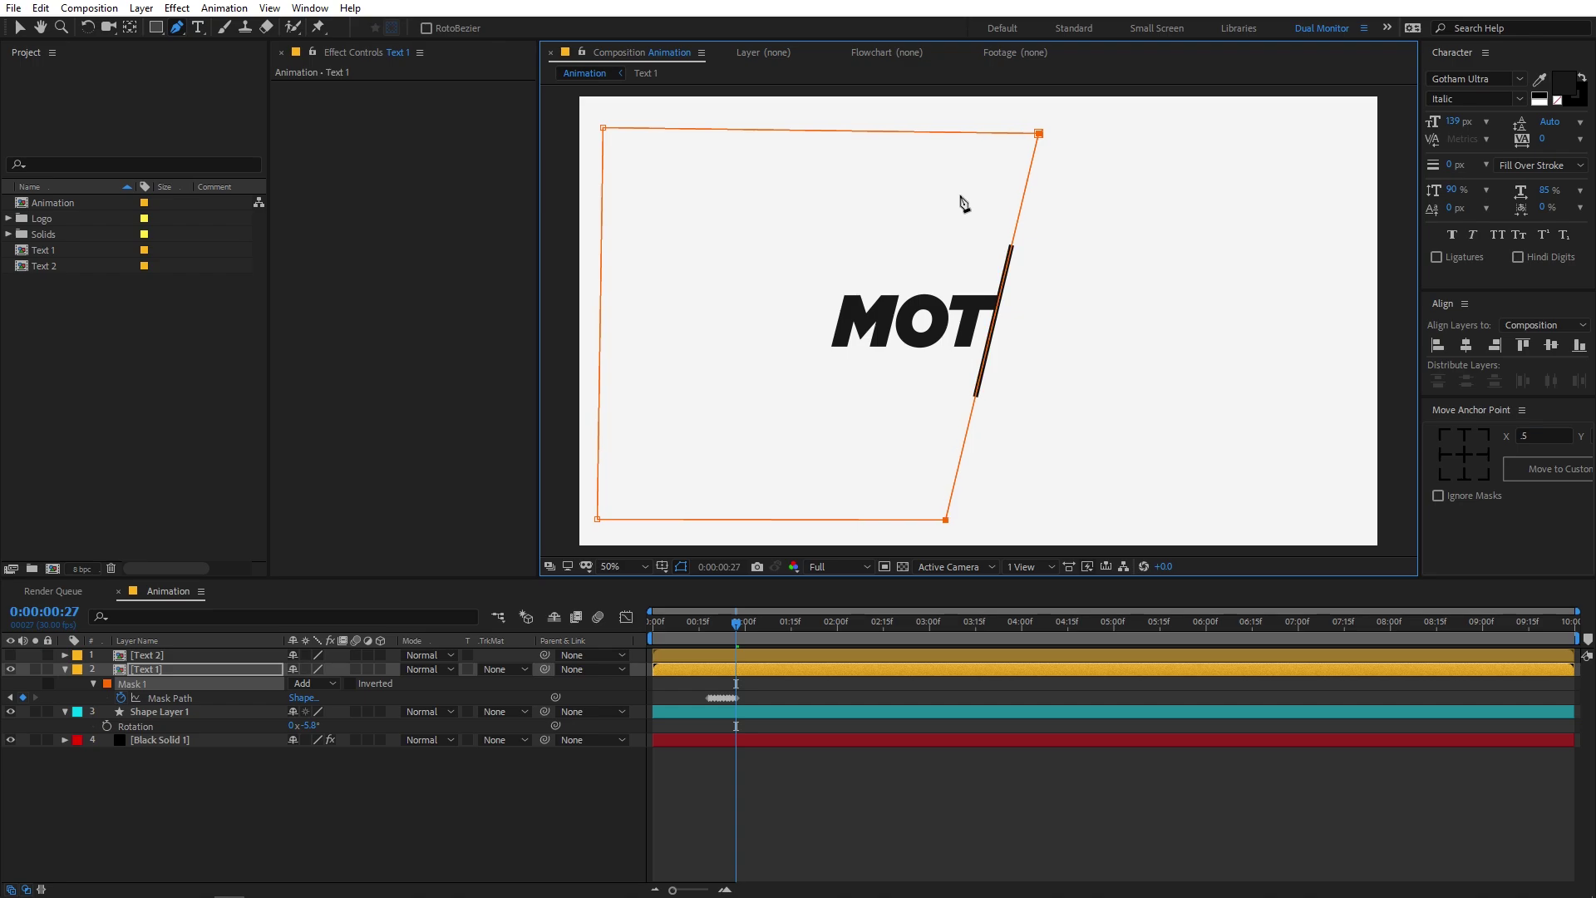
Step: Move the mask's right edge onto the slanted line at 0:00:00:28
{"action": "key", "text": "Page_Down"}
{"action": "key", "text": "shift+Right"}
{"action": "key", "text": "shift+Right"}
{"action": "key", "text": "shift+Right"}
{"action": "key", "text": "shift+Right"}
{"action": "key", "text": "shift+Right"}
{"action": "key", "text": "shift+Right"}
{"action": "key", "text": "shift+Right"}
{"action": "key", "text": "shift+Right"}
{"action": "key", "text": "shift+Right"}
{"action": "key", "text": "shift+Right"}
{"action": "key", "text": "shift+Right"}
{"action": "key", "text": "shift+Right"}
{"action": "key", "text": "shift+Right"}
{"action": "key", "text": "shift+Right"}
{"action": "key", "text": "shift+Right"}
{"action": "key", "text": "shift+Right"}
{"action": "key", "text": "shift+Right"}
{"action": "key", "text": "shift+Right"}
{"action": "key", "text": "shift+Right"}
{"action": "key", "text": "shift+Right"}
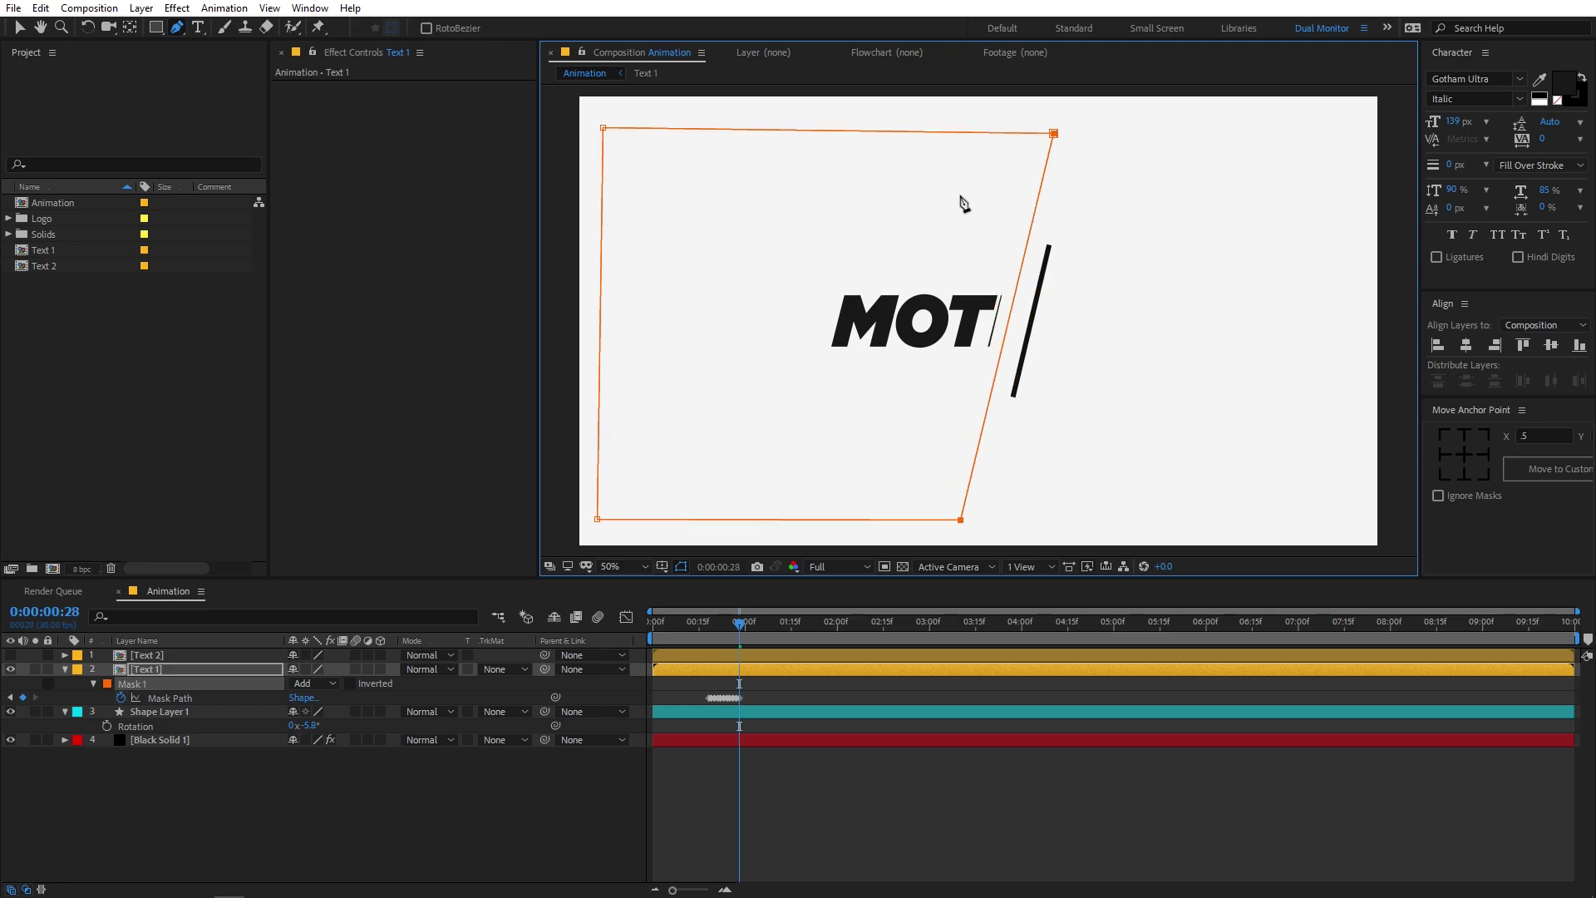
Step: Keyframe the mask's right edge along the moving line frame by frame up to 0:00:01:06, uncovering all of MOTION
{"action": "key", "text": "Page_Down"}
{"action": "key", "text": "Page_Down"}
{"action": "key", "text": "Page_Down"}
{"action": "key", "text": "shift+Right"}
{"action": "key", "text": "shift+Right"}
{"action": "key", "text": "shift+Right"}
{"action": "key", "text": "shift+Right"}
{"action": "key", "text": "shift+Right"}
{"action": "key", "text": "shift+Right"}
{"action": "key", "text": "shift+Right"}
{"action": "key", "text": "shift+Right"}
{"action": "key", "text": "Page_Down"}
{"action": "key", "text": "Page_Down"}
{"action": "key", "text": "Page_Down"}
{"action": "key", "text": "shift+Right"}
{"action": "key", "text": "shift+Right"}
{"action": "key", "text": "shift+Right"}
{"action": "key", "text": "shift+Right"}
{"action": "key", "text": "shift+Right"}
{"action": "key", "text": "shift+Right"}
{"action": "key", "text": "shift+Right"}
{"action": "key", "text": "shift+Right"}
{"action": "key", "text": "shift+Right"}
{"action": "key", "text": "Page_Down"}
{"action": "key", "text": "Page_Down"}
{"action": "key", "text": "Page_Down"}
{"action": "key", "text": "Page_Down"}
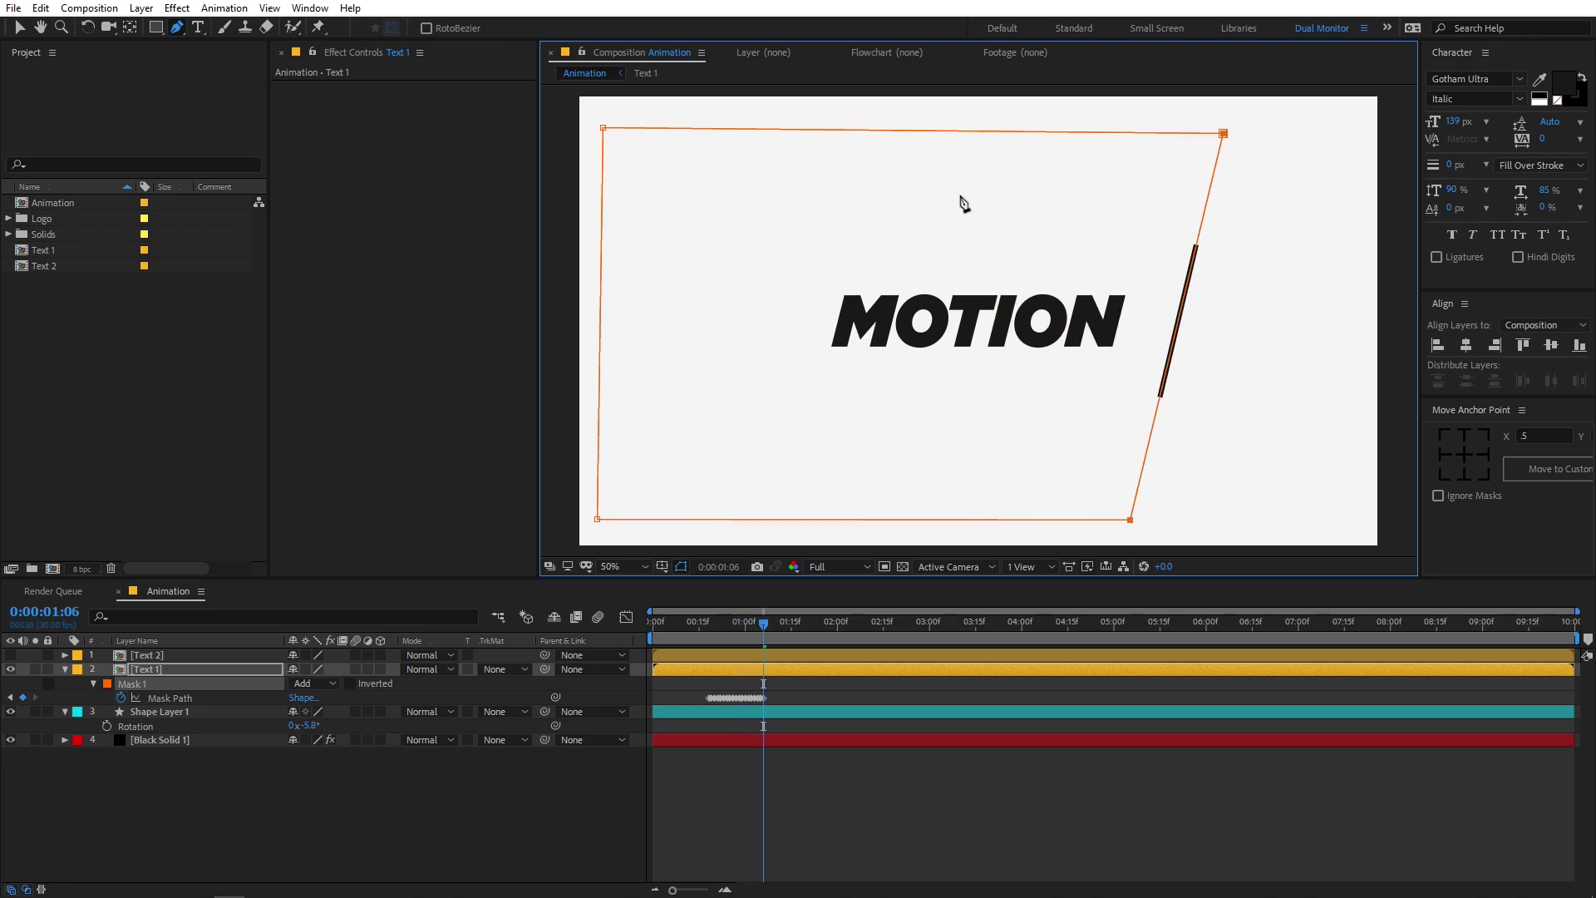
Step: Keyframe the mask's right edge along the line until it stops around 0:00:01:15 and preview the animation from the first frame
{"action": "key", "text": "shift+Right"}
{"action": "key", "text": "shift+Right"}
{"action": "key", "text": "shift+Right"}
{"action": "key", "text": "shift+Right"}
{"action": "key", "text": "shift+Right"}
{"action": "key", "text": "shift+Right"}
{"action": "key", "text": "shift+Right"}
{"action": "key", "text": "shift+Right"}
{"action": "key", "text": "Page_Down"}
{"action": "key", "text": "Page_Down"}
{"action": "key", "text": "Page_Down"}
{"action": "key", "text": "shift+Right"}
{"action": "key", "text": "shift+Right"}
{"action": "key", "text": "shift+Right"}
{"action": "key", "text": "shift+Right"}
{"action": "key", "text": "Page_Down"}
{"action": "key", "text": "Page_Down"}
{"action": "key", "text": "Page_Down"}
{"action": "key", "text": "shift+Right"}
{"action": "key", "text": "Page_Down"}
{"action": "key", "text": "shift+Right"}
{"action": "key", "text": "Page_Down"}
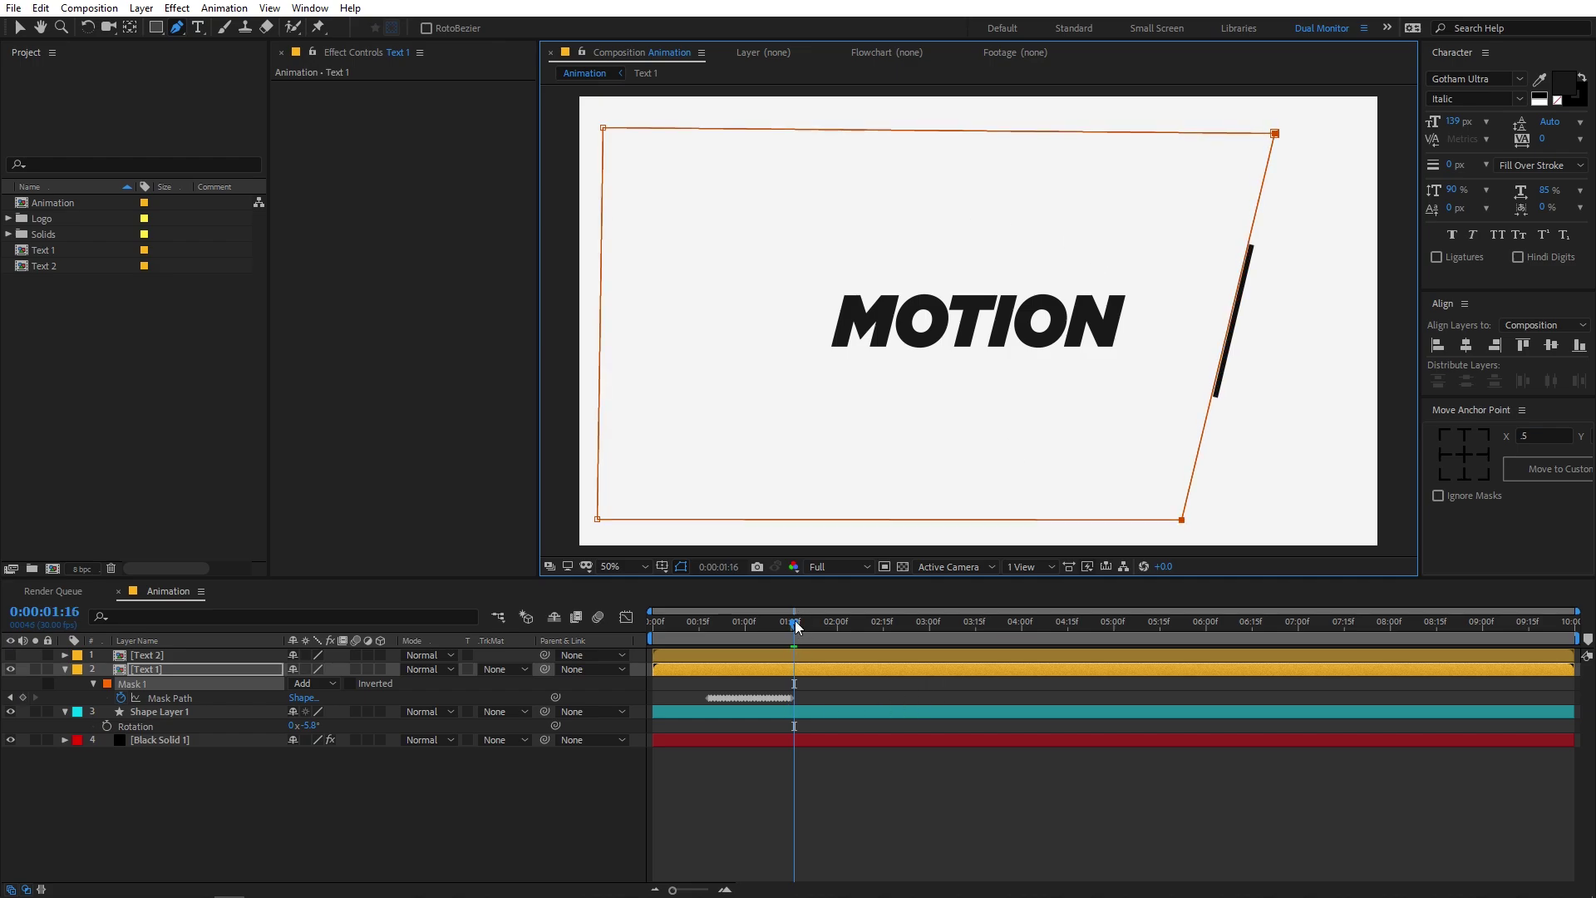
{"action": "key", "text": "space"}
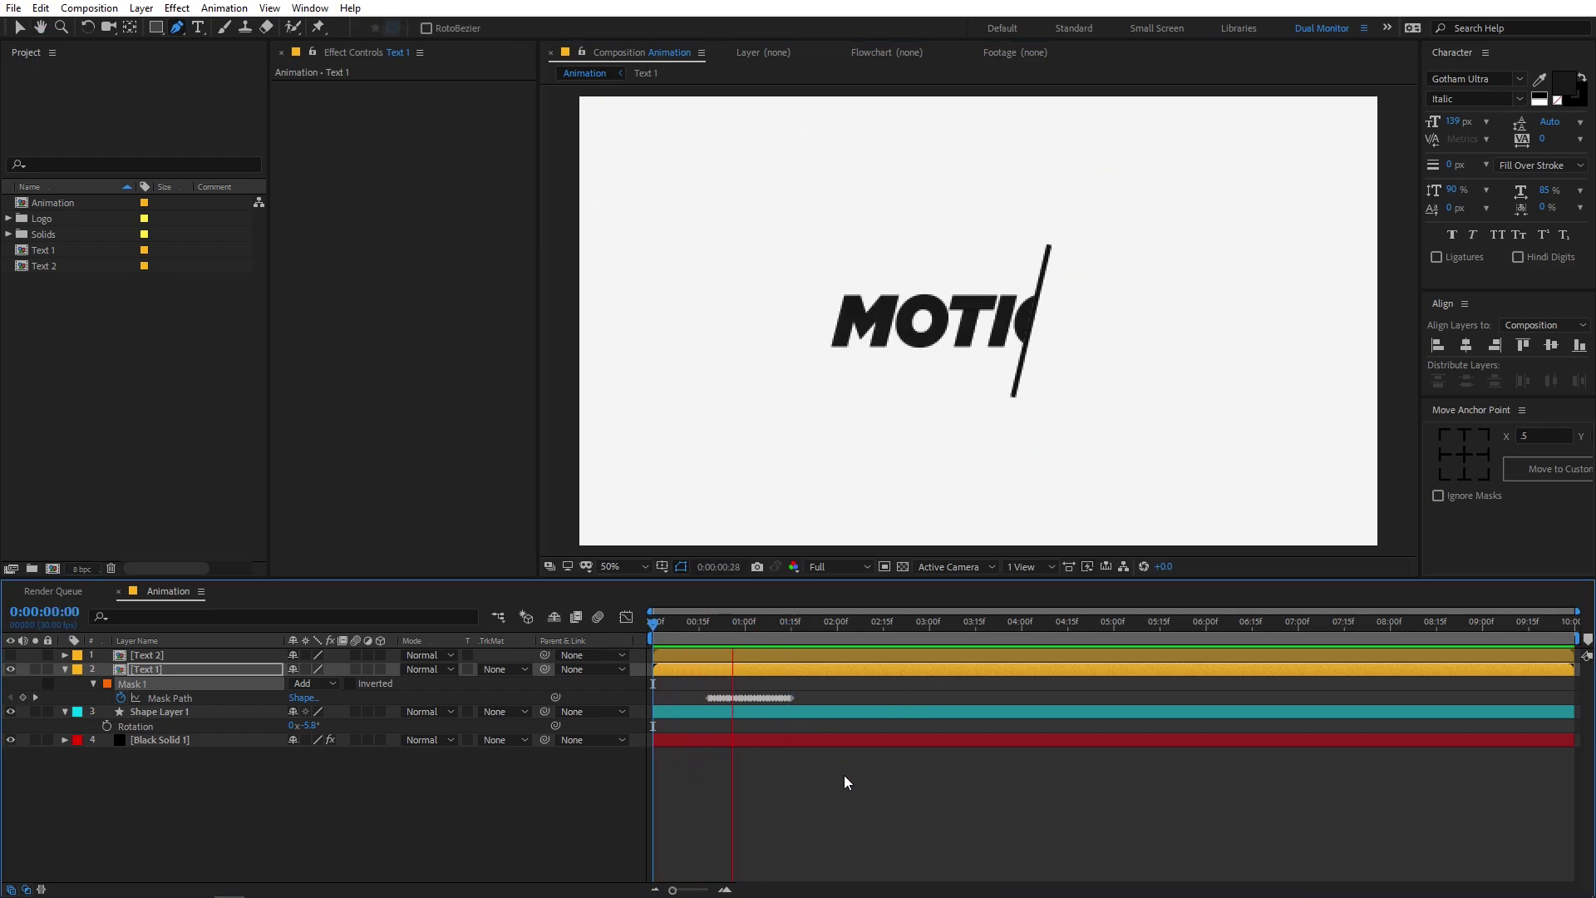
Step: Keyframe the right edge of Text 1's mask onto the slanted line at 0:00:01:23, where the line starts its way back
{"action": "key", "text": "space"}
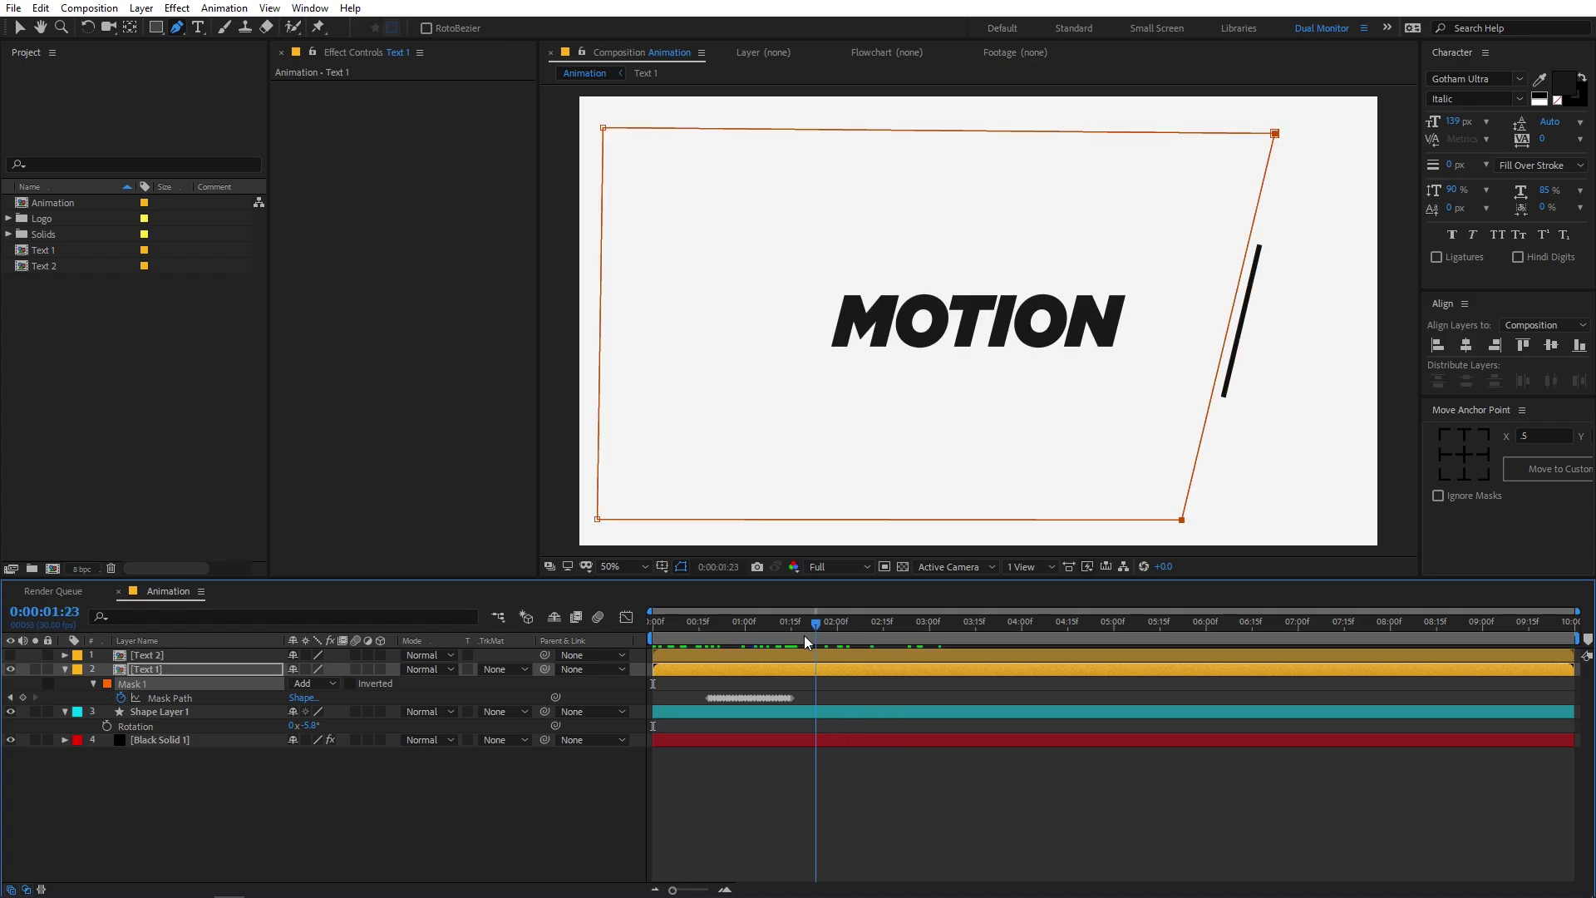
{"action": "left_click_drag", "start_coordinate": [805, 635], "coordinate": [838, 634]}
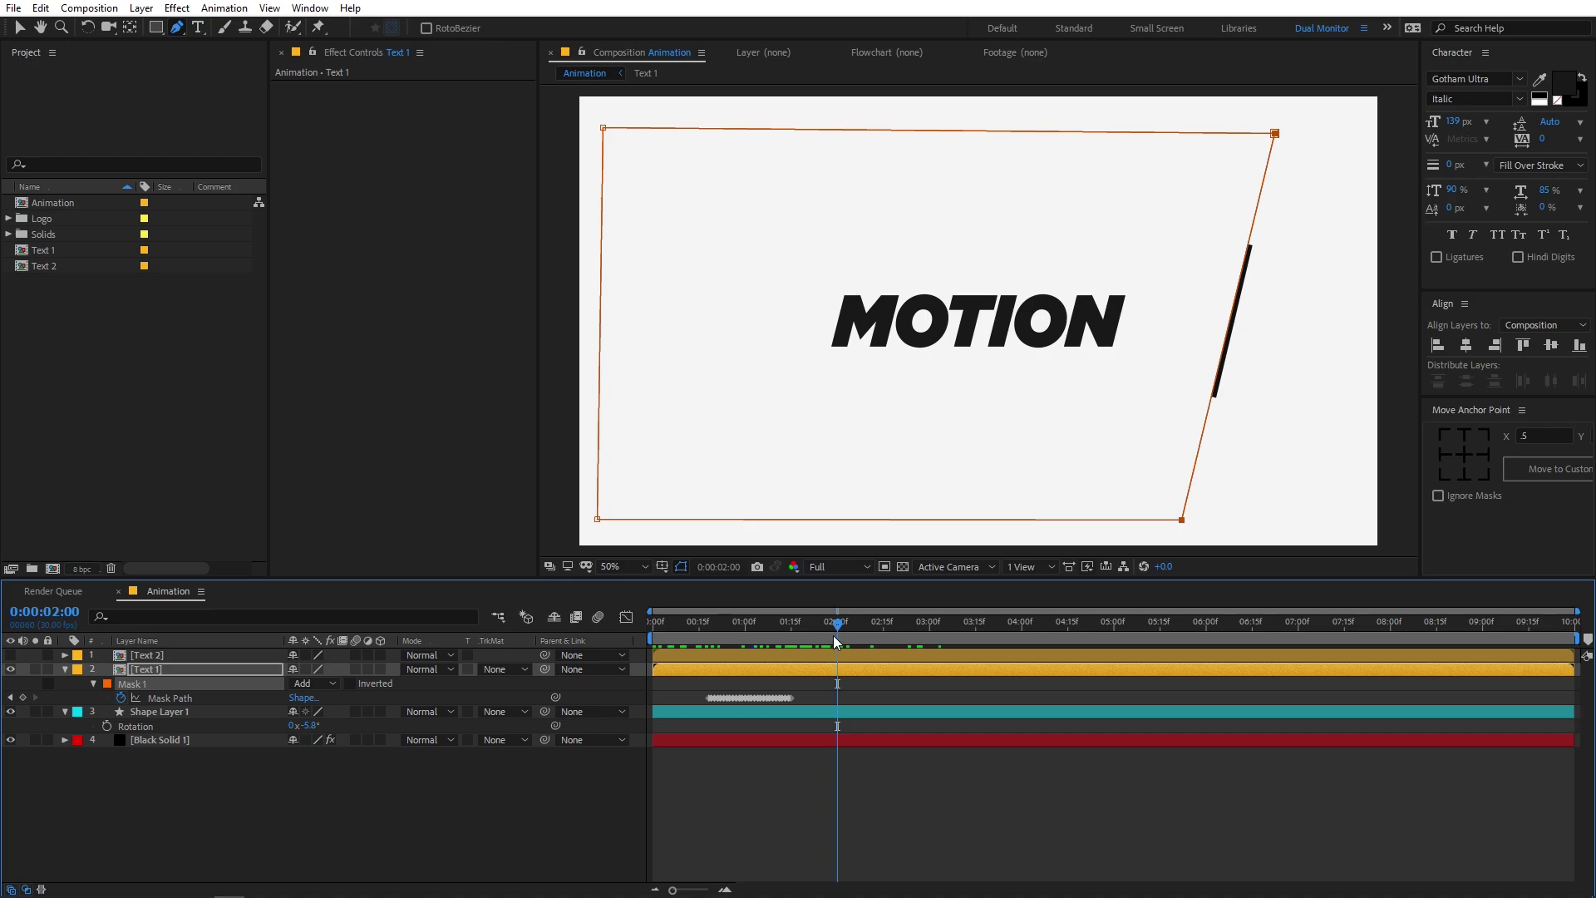
{"action": "left_click_drag", "start_coordinate": [833, 635], "coordinate": [801, 647]}
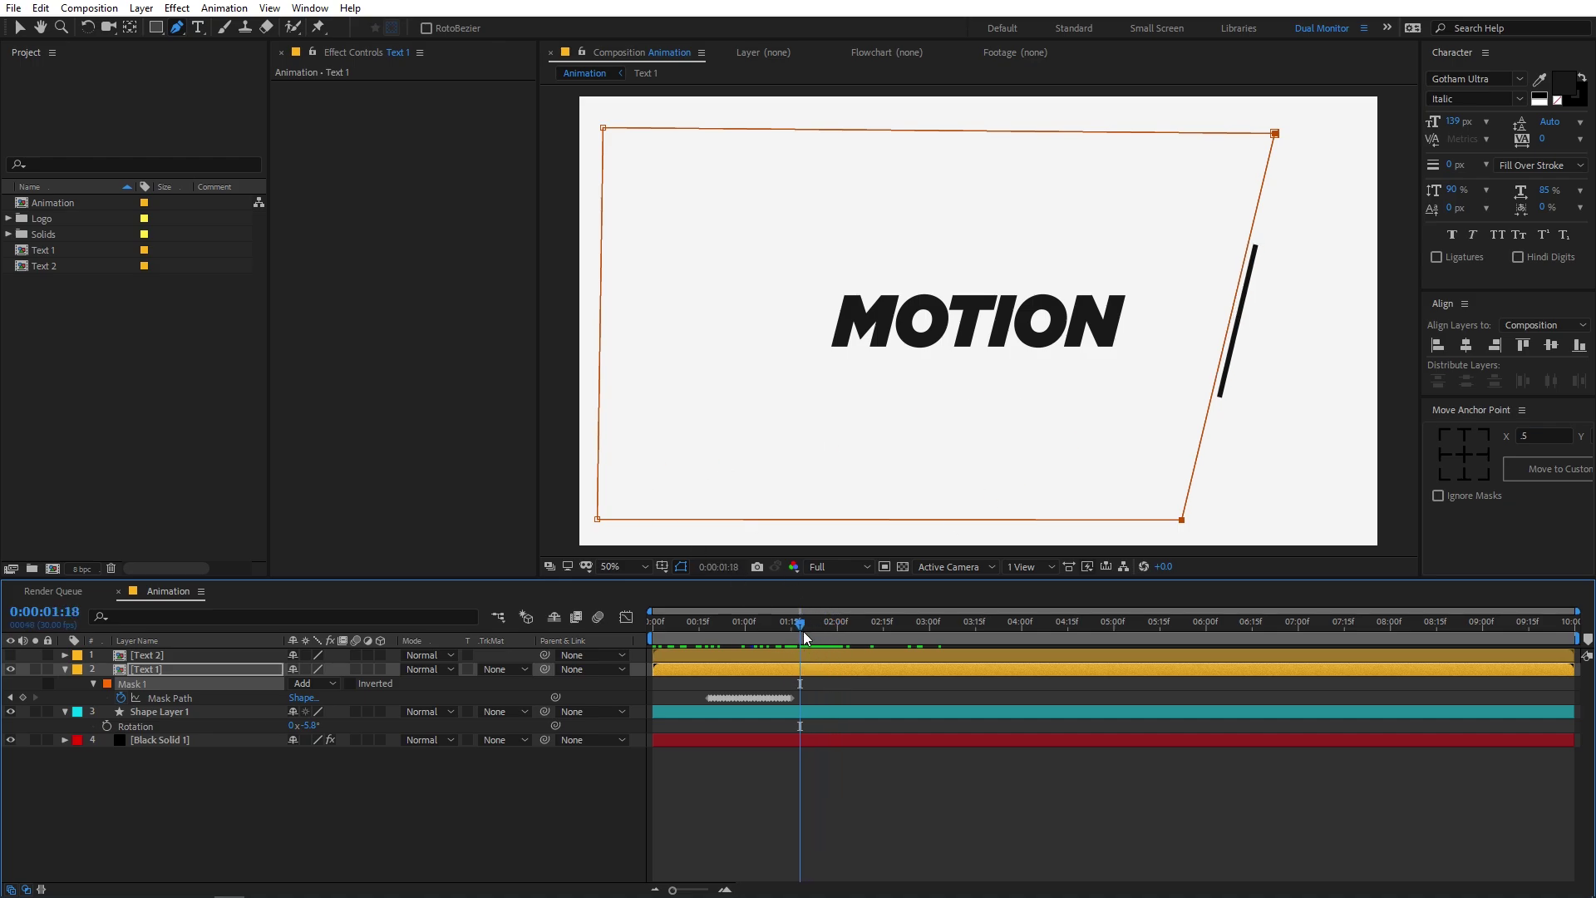
{"action": "left_click_drag", "start_coordinate": [804, 633], "coordinate": [826, 637]}
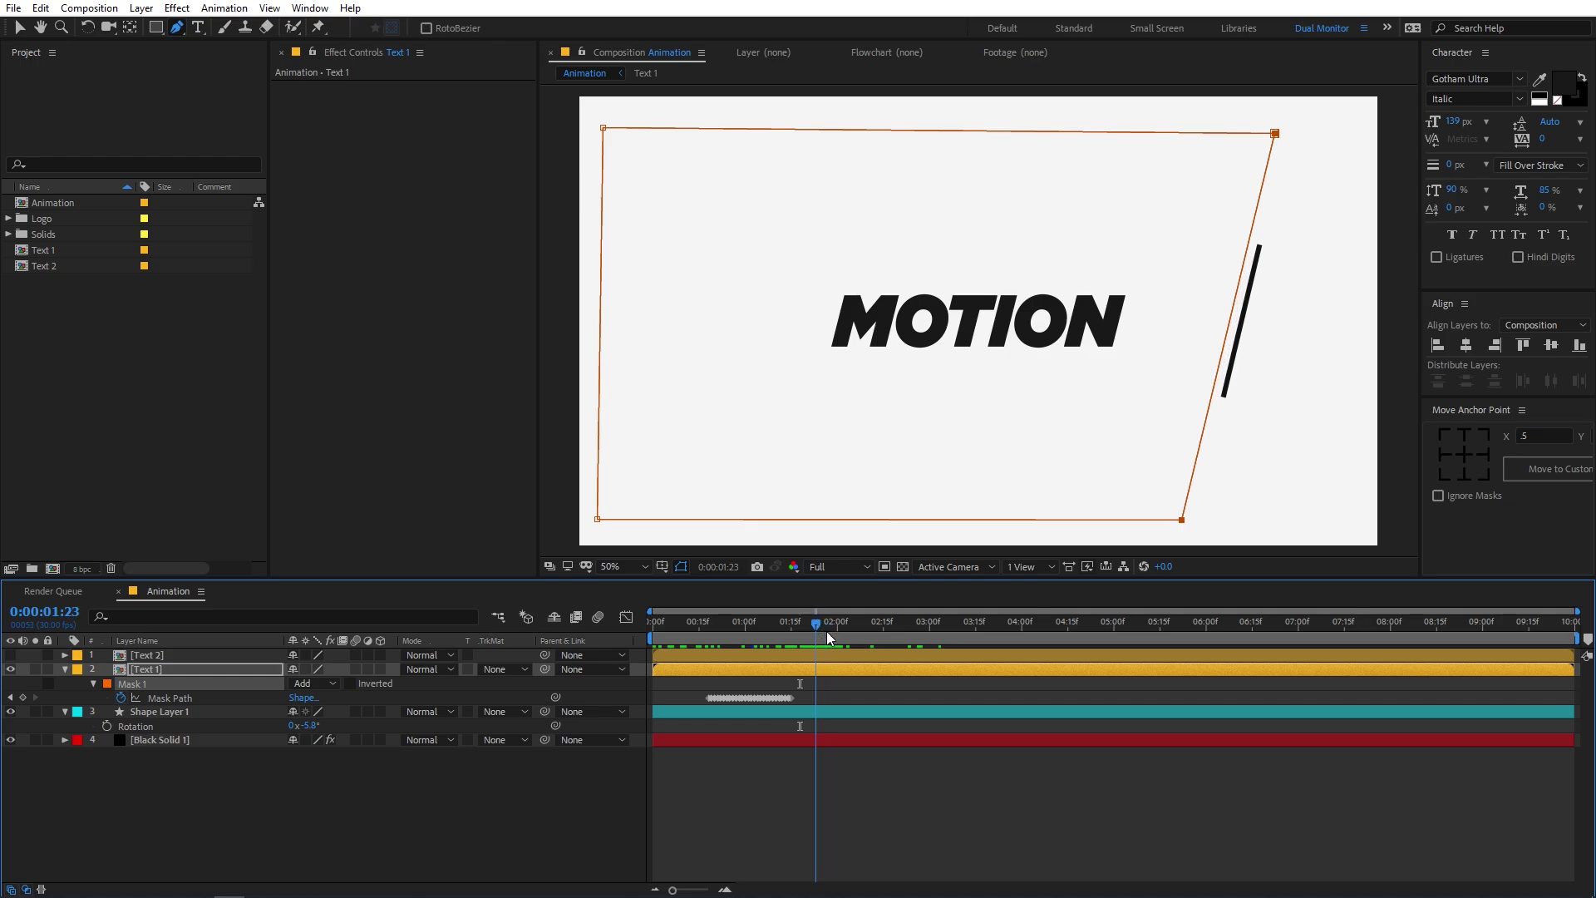
{"action": "left_click", "coordinate": [1184, 520]}
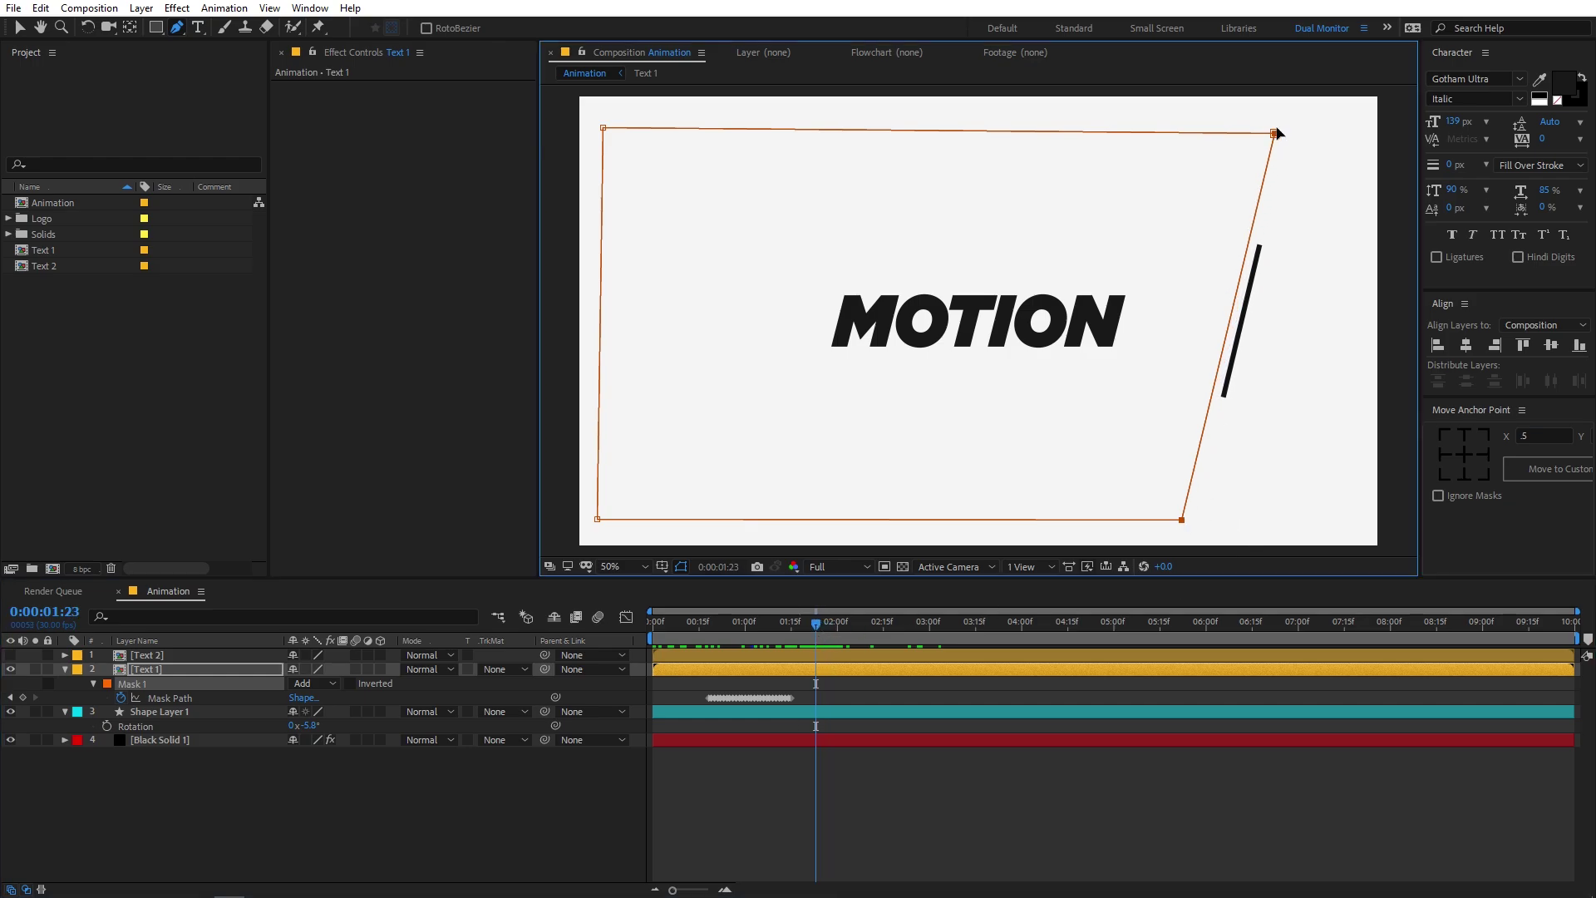
{"action": "key", "text": "shift+Right"}
{"action": "key", "text": "shift+Right"}
{"action": "key", "text": "shift+Right"}
{"action": "key", "text": "shift+Right"}
{"action": "key", "text": "shift+Left"}
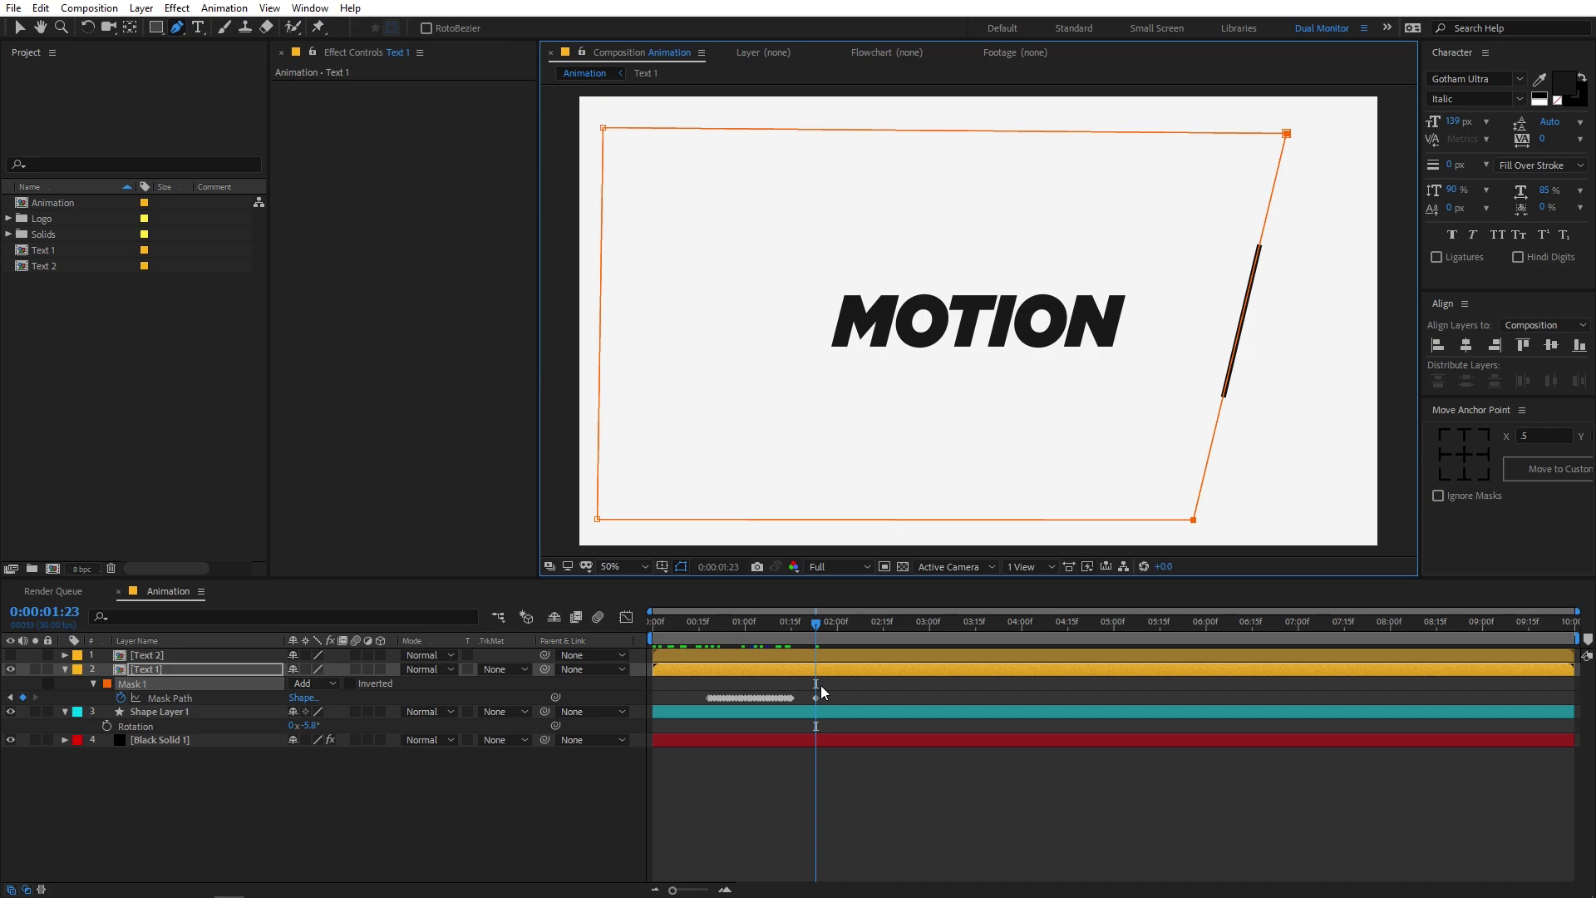
Step: Keyframe the mask's right edge to follow the line's slow return from 0:00:01:26 to about 0:00:02:02
{"action": "key", "text": "Page_Down"}
{"action": "key", "text": "Page_Down"}
{"action": "key", "text": "Page_Down"}
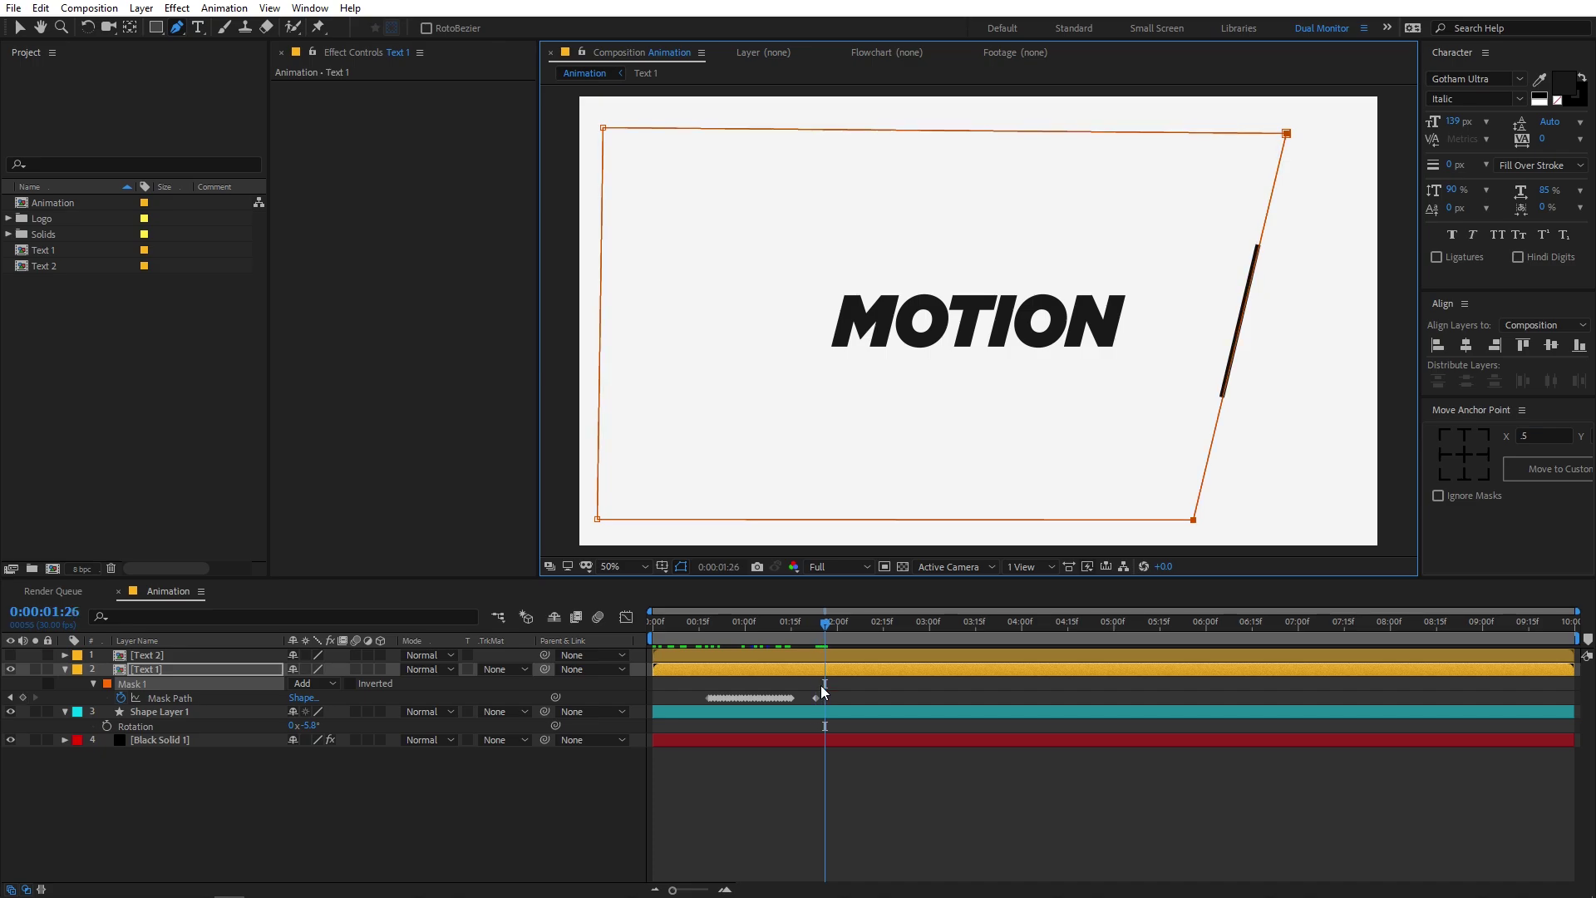
{"action": "key", "text": "Page_Down"}
{"action": "key", "text": "shift+Left"}
{"action": "key", "text": "Page_Down"}
{"action": "key", "text": "Page_Down"}
{"action": "key", "text": "Page_Down"}
{"action": "key", "text": "Page_Down"}
{"action": "key", "text": "shift+Left"}
{"action": "key", "text": "shift+Left"}
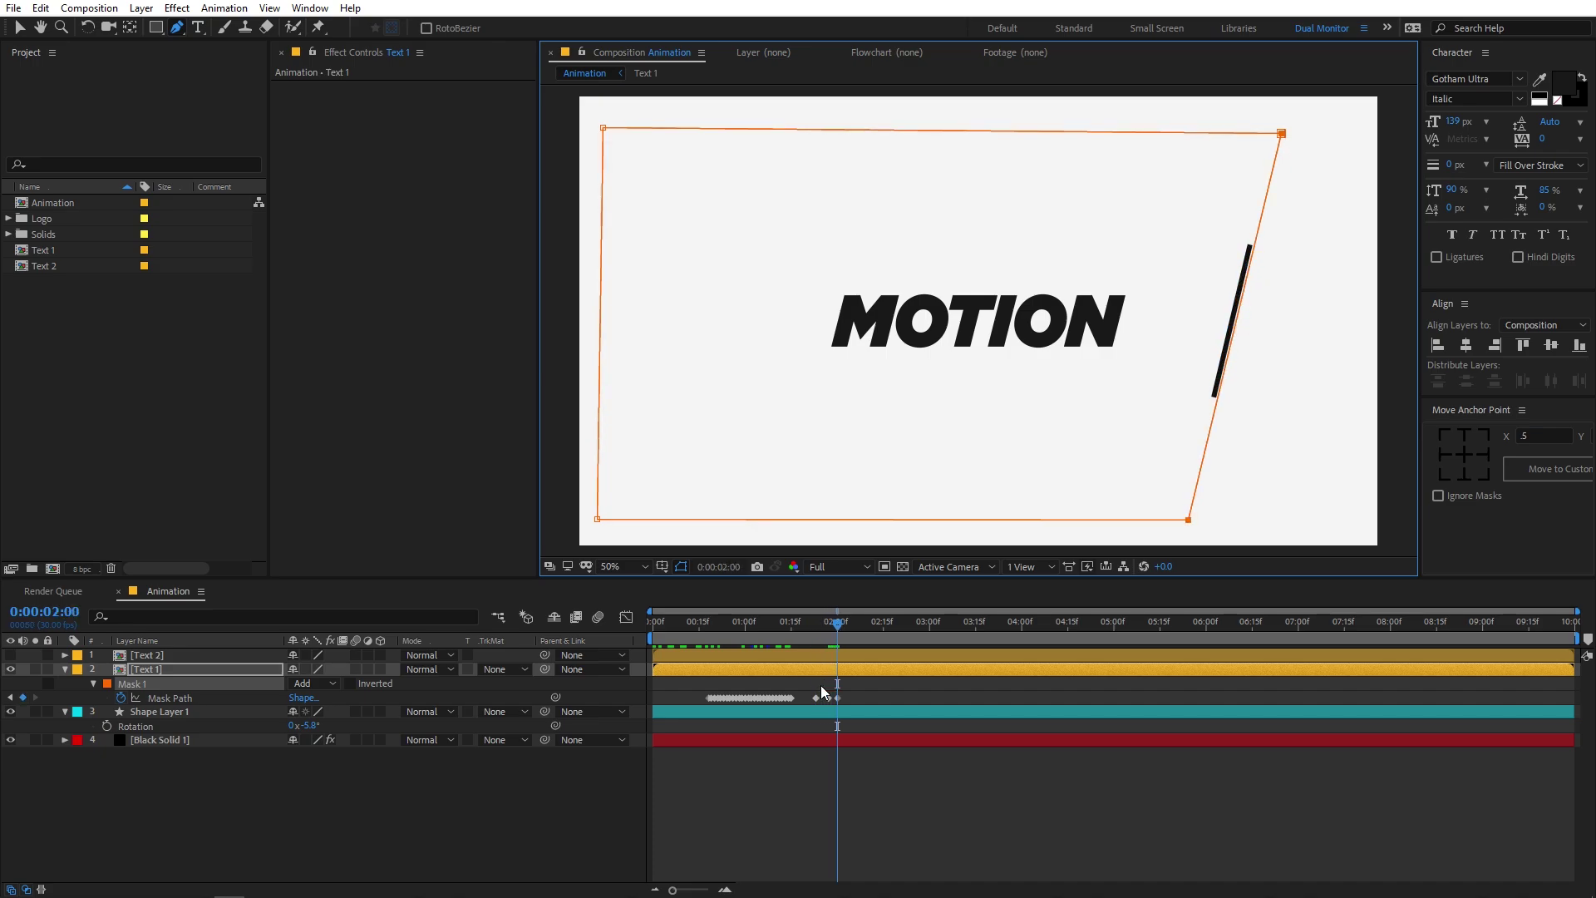
{"action": "key", "text": "Page_Down"}
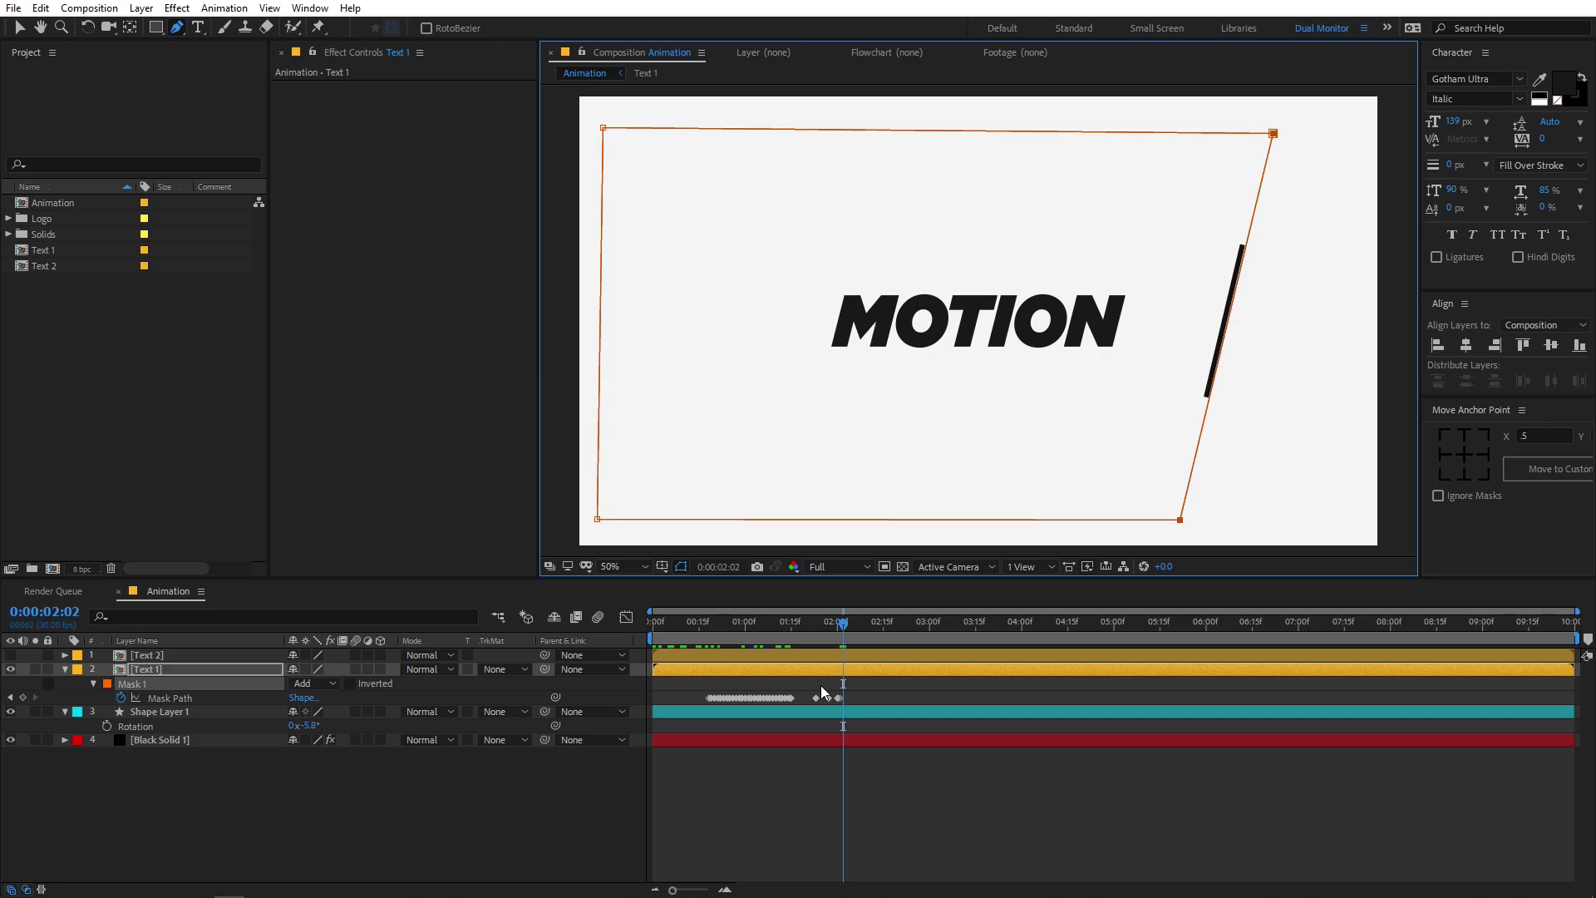
Step: Keyframe the mask's right edge back along the returning line up to about 0:00:02:12, where the line reaches the last letter of MOTION
{"action": "key", "text": "Page_Down"}
{"action": "key", "text": "shift+Left"}
{"action": "key", "text": "shift+Left"}
{"action": "key", "text": "Page_Down"}
{"action": "key", "text": "shift+Left"}
{"action": "key", "text": "shift+Left"}
{"action": "key", "text": "Page_Down"}
{"action": "key", "text": "shift+Left"}
{"action": "key", "text": "shift+Left"}
{"action": "key", "text": "Page_Down"}
{"action": "key", "text": "shift+Left"}
{"action": "key", "text": "shift+Left"}
{"action": "key", "text": "Page_Down"}
{"action": "key", "text": "shift+Left"}
{"action": "key", "text": "shift+Left"}
{"action": "key", "text": "Page_Down"}
{"action": "key", "text": "shift+Left"}
{"action": "key", "text": "shift+Left"}
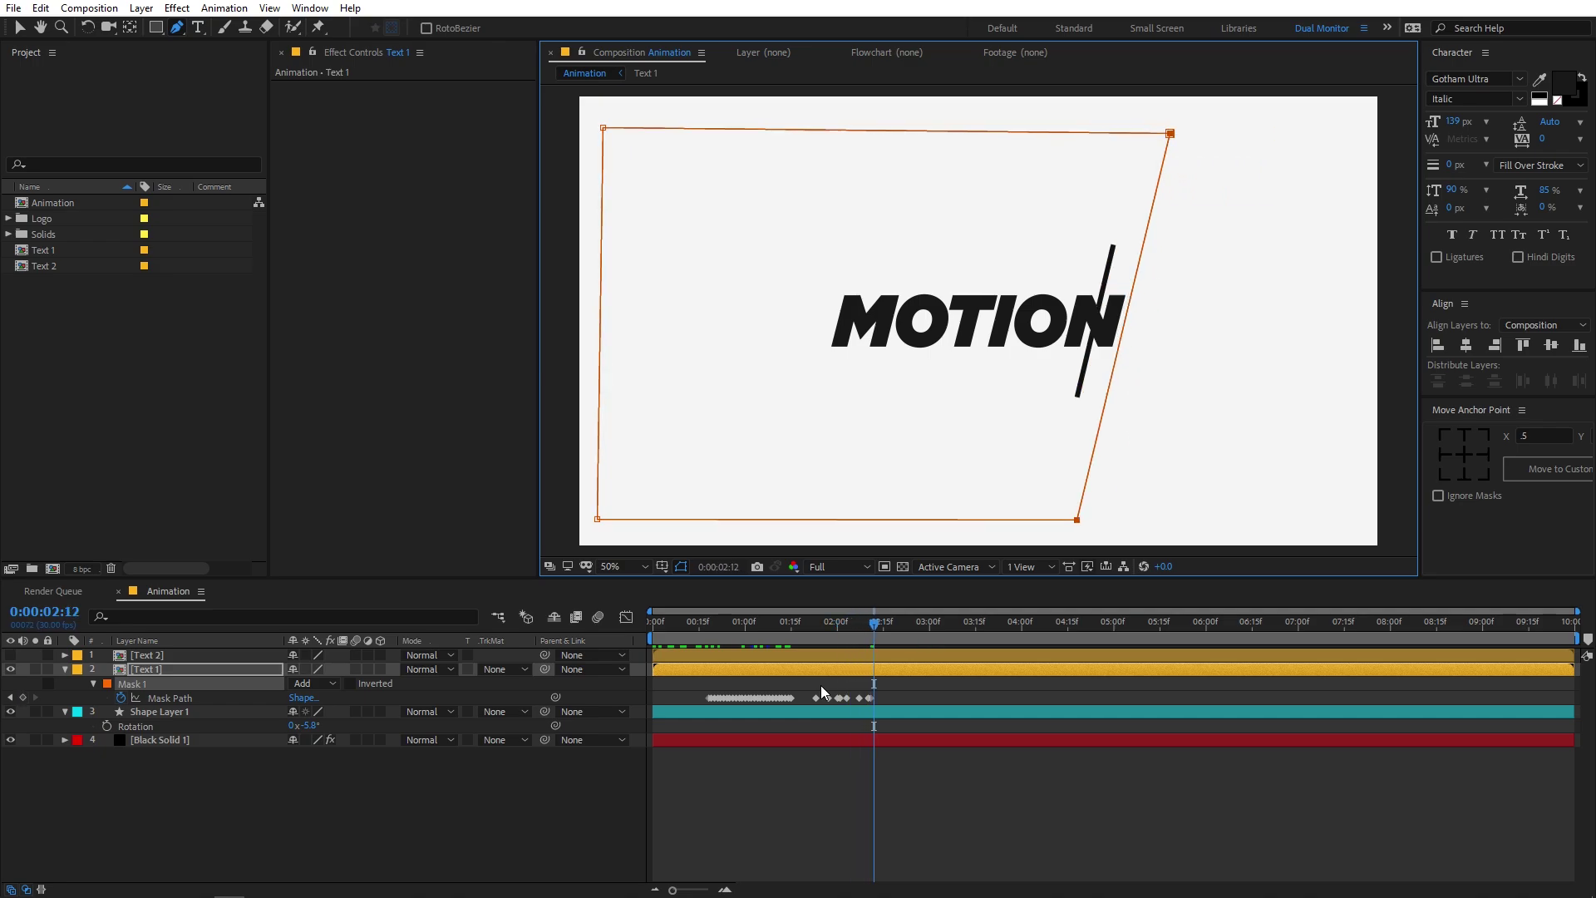
Step: Keyframe the mask's right edge along the returning line frame by frame up to about 0:00:03:01, hiding all of MOTION
{"action": "key", "text": "Page_Down"}
{"action": "key", "text": "shift+Left"}
{"action": "key", "text": "shift+Left"}
{"action": "key", "text": "Page_Down"}
{"action": "key", "text": "shift+Left"}
{"action": "key", "text": "shift+Left"}
{"action": "key", "text": "Page_Down"}
{"action": "key", "text": "shift+Left"}
{"action": "key", "text": "shift+Left"}
{"action": "key", "text": "Page_Down"}
{"action": "key", "text": "shift+Left"}
{"action": "key", "text": "shift+Left"}
{"action": "key", "text": "Page_Down"}
{"action": "key", "text": "shift+Left"}
{"action": "key", "text": "shift+Left"}
{"action": "key", "text": "Page_Down"}
{"action": "key", "text": "shift+Left"}
{"action": "key", "text": "shift+Left"}
{"action": "key", "text": "Page_Down"}
{"action": "key", "text": "shift+Left"}
{"action": "key", "text": "shift+Left"}
{"action": "key", "text": "Page_Down"}
{"action": "key", "text": "shift+Left"}
{"action": "key", "text": "shift+Left"}
{"action": "key", "text": "Page_Down"}
{"action": "key", "text": "shift+Left"}
{"action": "key", "text": "shift+Left"}
{"action": "key", "text": "Page_Down"}
{"action": "key", "text": "shift+Left"}
{"action": "key", "text": "shift+Left"}
{"action": "key", "text": "Page_Down"}
{"action": "key", "text": "shift+Left"}
{"action": "key", "text": "shift+Left"}
{"action": "key", "text": "Page_Down"}
{"action": "key", "text": "shift+Left"}
{"action": "key", "text": "shift+Left"}
{"action": "key", "text": "Page_Down"}
{"action": "key", "text": "shift+Left"}
{"action": "key", "text": "shift+Left"}
{"action": "key", "text": "Page_Down"}
{"action": "key", "text": "shift+Left"}
{"action": "key", "text": "shift+Left"}
{"action": "key", "text": "Page_Down"}
{"action": "key", "text": "shift+Left"}
{"action": "key", "text": "shift+Left"}
{"action": "key", "text": "Page_Down"}
{"action": "key", "text": "shift+Left"}
{"action": "key", "text": "shift+Left"}
{"action": "key", "text": "Page_Down"}
{"action": "key", "text": "shift+Left"}
{"action": "key", "text": "shift+Left"}
{"action": "key", "text": "Page_Down"}
{"action": "key", "text": "shift+Left"}
{"action": "key", "text": "shift+Left"}
{"action": "key", "text": "Page_Down"}
{"action": "key", "text": "shift+Left"}
{"action": "key", "text": "shift+Left"}
{"action": "key", "text": "Page_Down"}
{"action": "key", "text": "Page_Down"}
{"action": "key", "text": "Page_Down"}
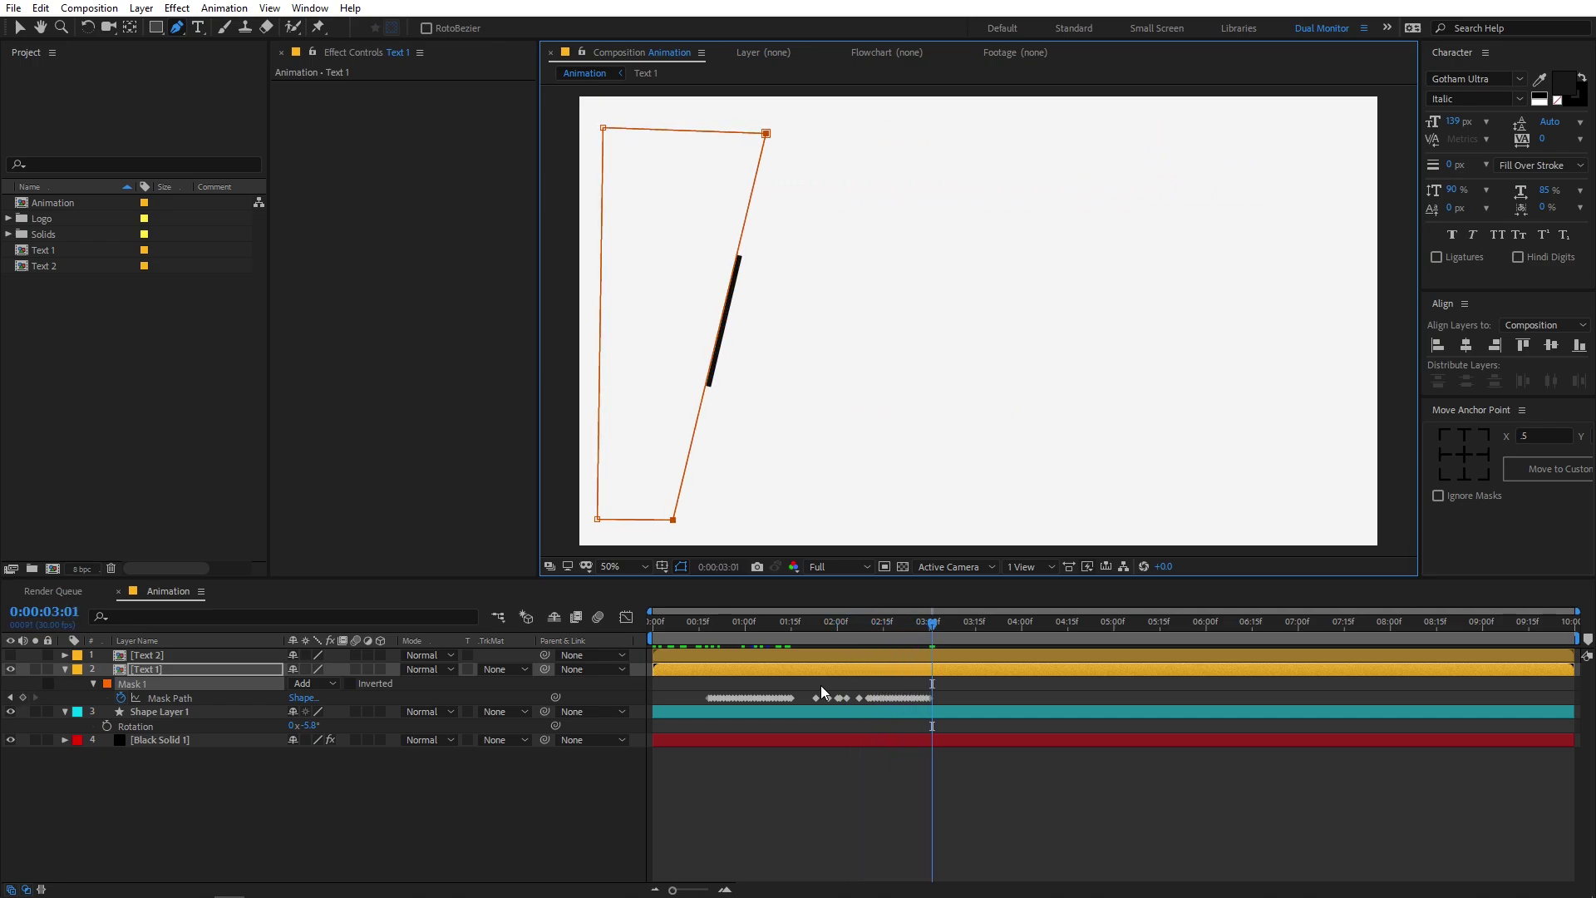
Step: Preview the animation from the first frame and scrub back to 0:00:02:05 to check the mask against the line
{"action": "left_click", "coordinate": [850, 628]}
{"action": "key", "text": "Home"}
{"action": "key", "text": "space"}
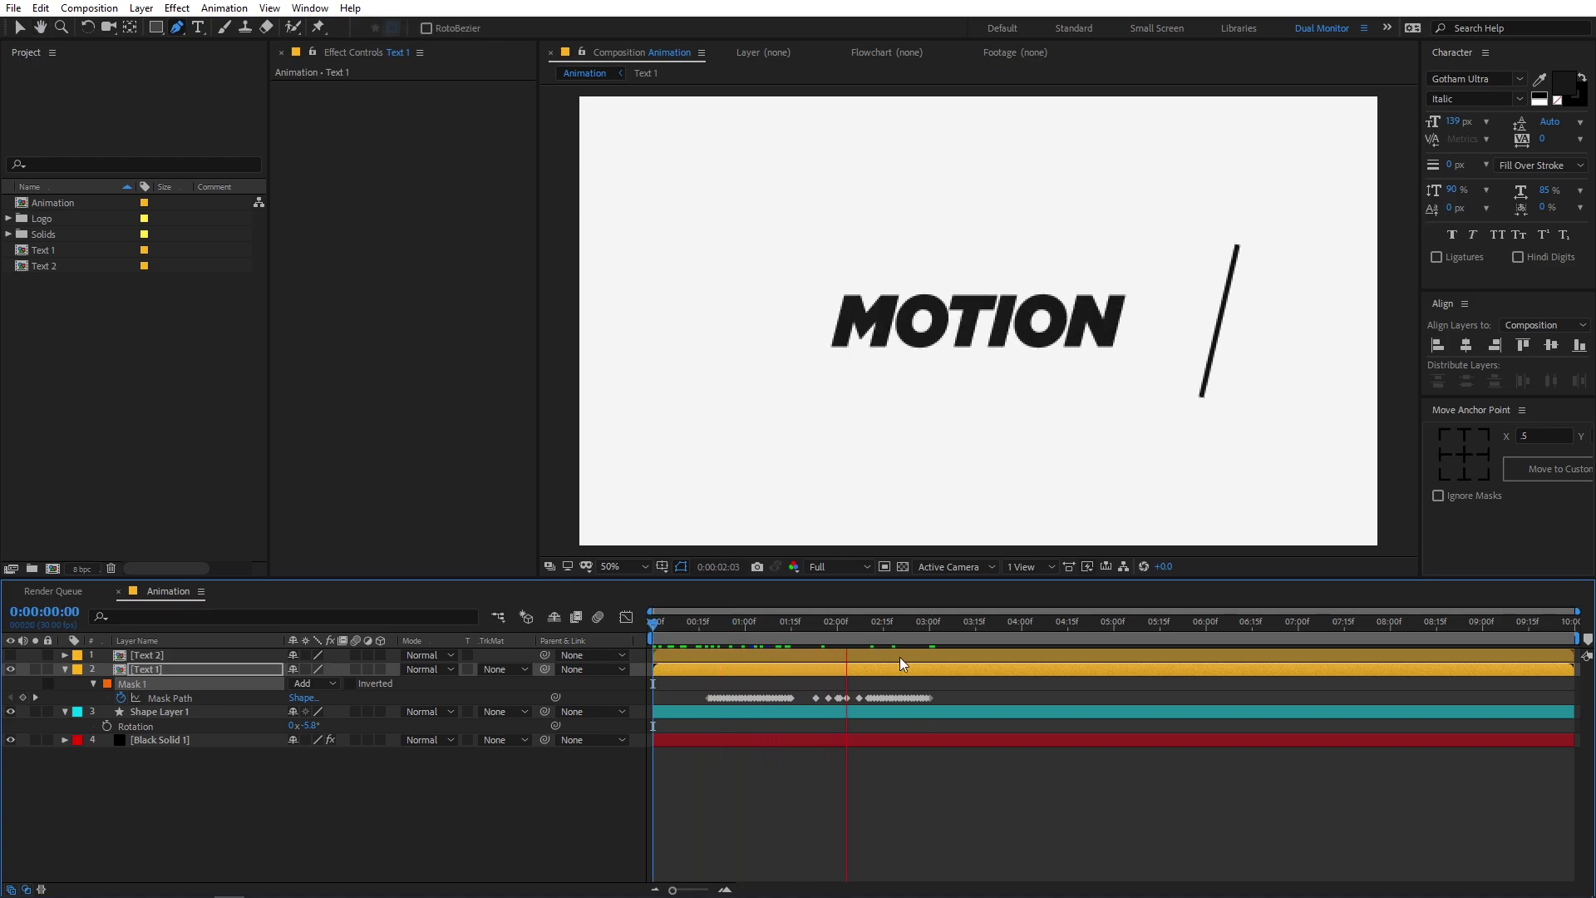
{"action": "left_click", "coordinate": [969, 635]}
{"action": "left_click_drag", "start_coordinate": [968, 637], "coordinate": [857, 656]}
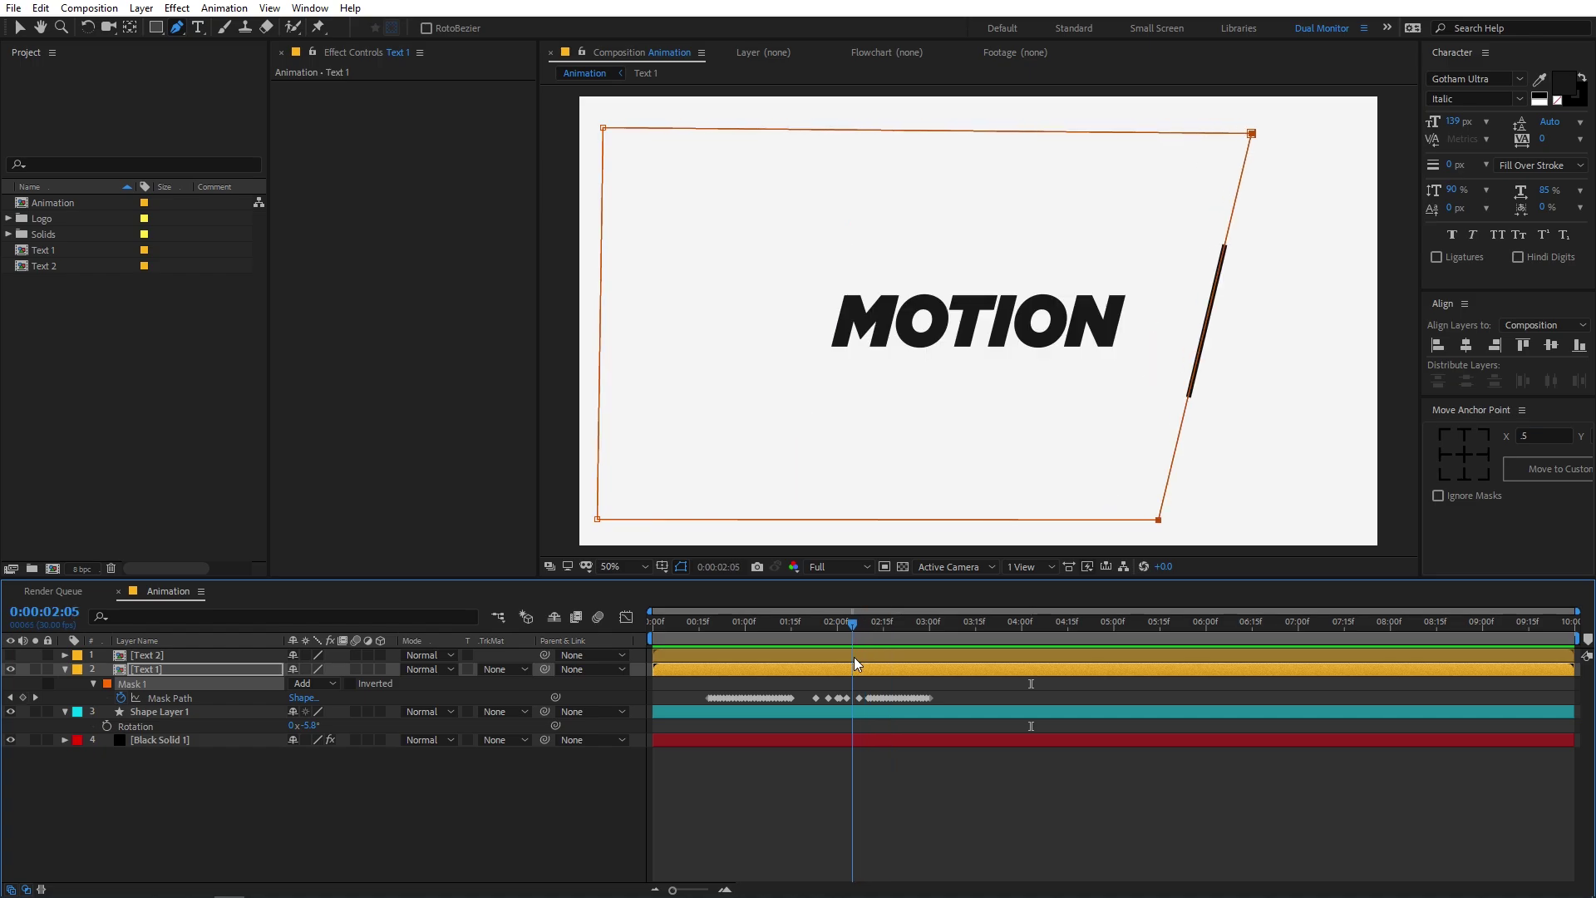
Step: Show the Text 2 layer and copy all of Text 1's mask path keyframes onto it at 0:00:00:18
{"action": "left_click", "coordinate": [822, 807]}
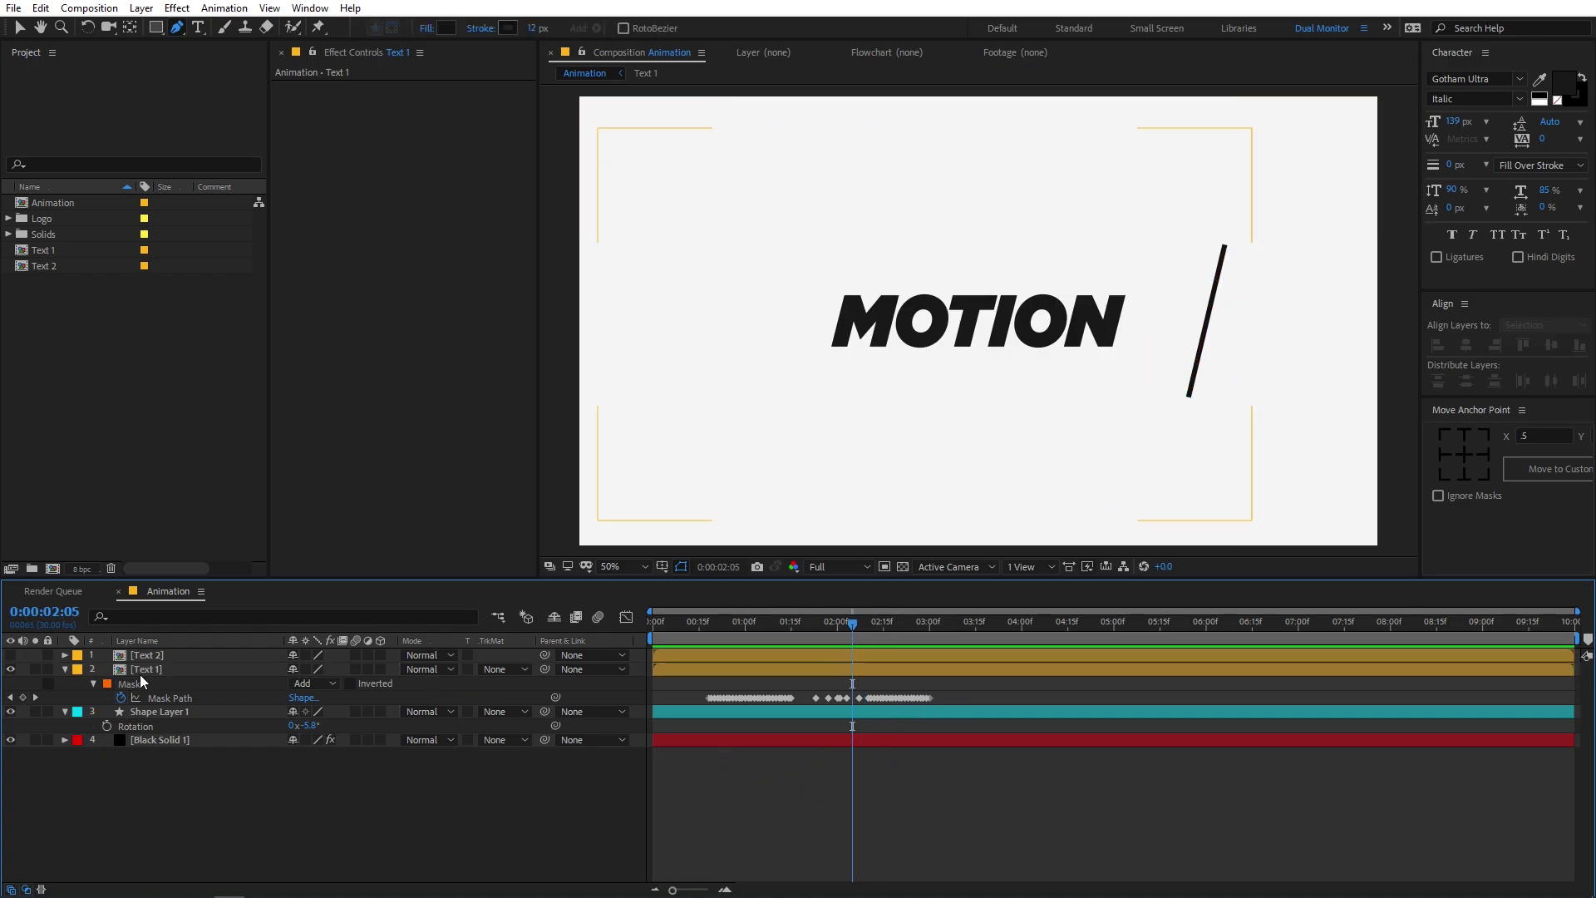
{"action": "left_click_drag", "start_coordinate": [852, 635], "coordinate": [710, 642]}
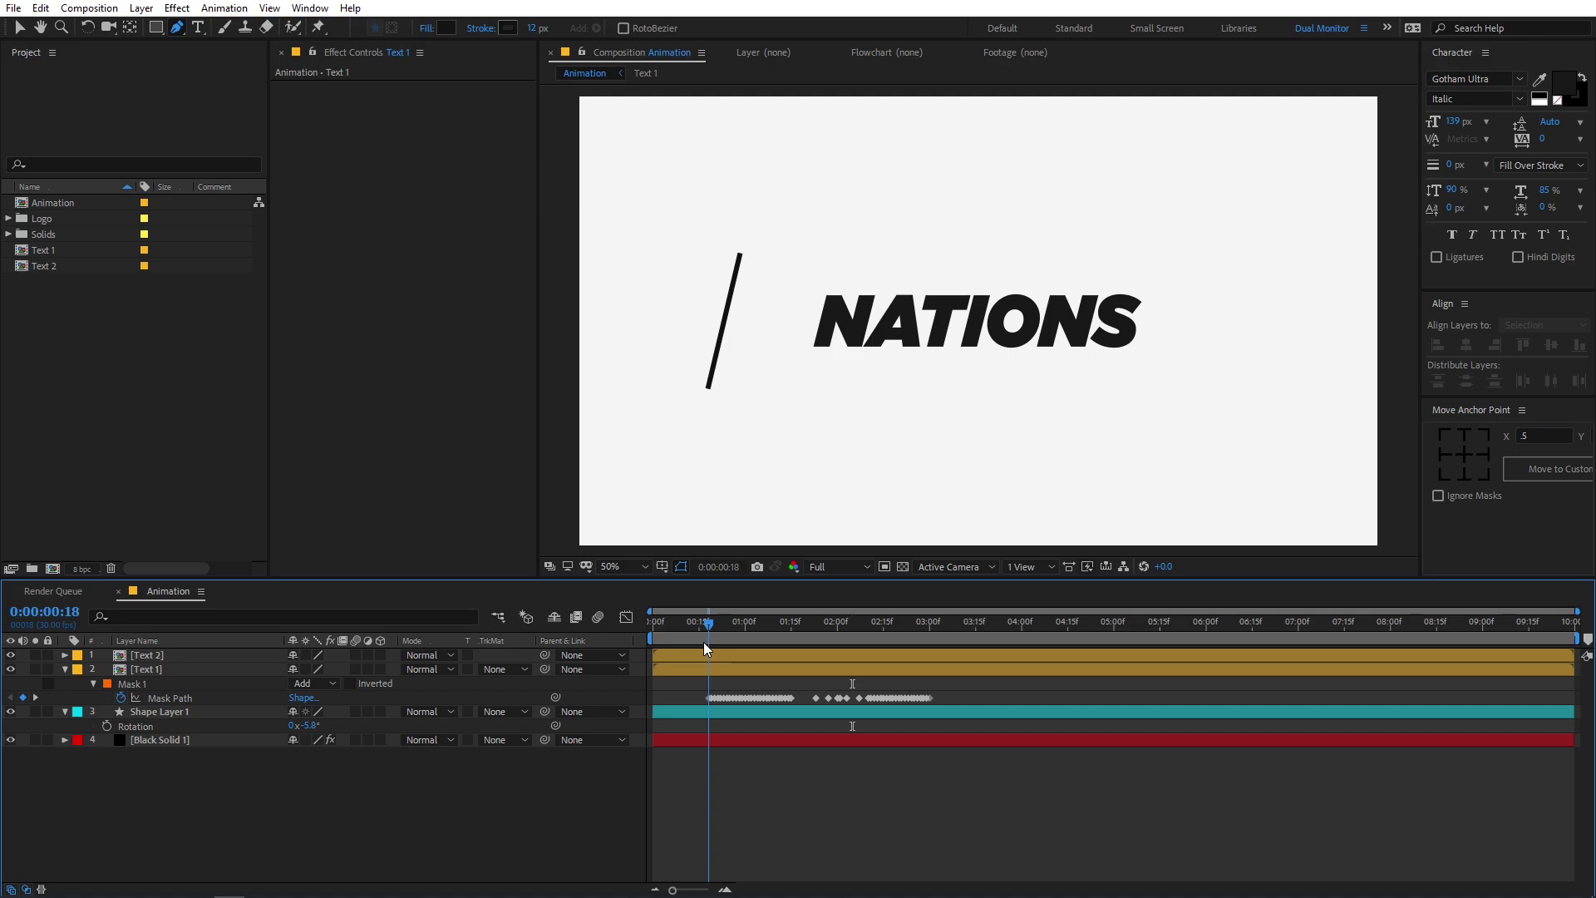
{"action": "left_click_drag", "start_coordinate": [991, 692], "coordinate": [688, 700]}
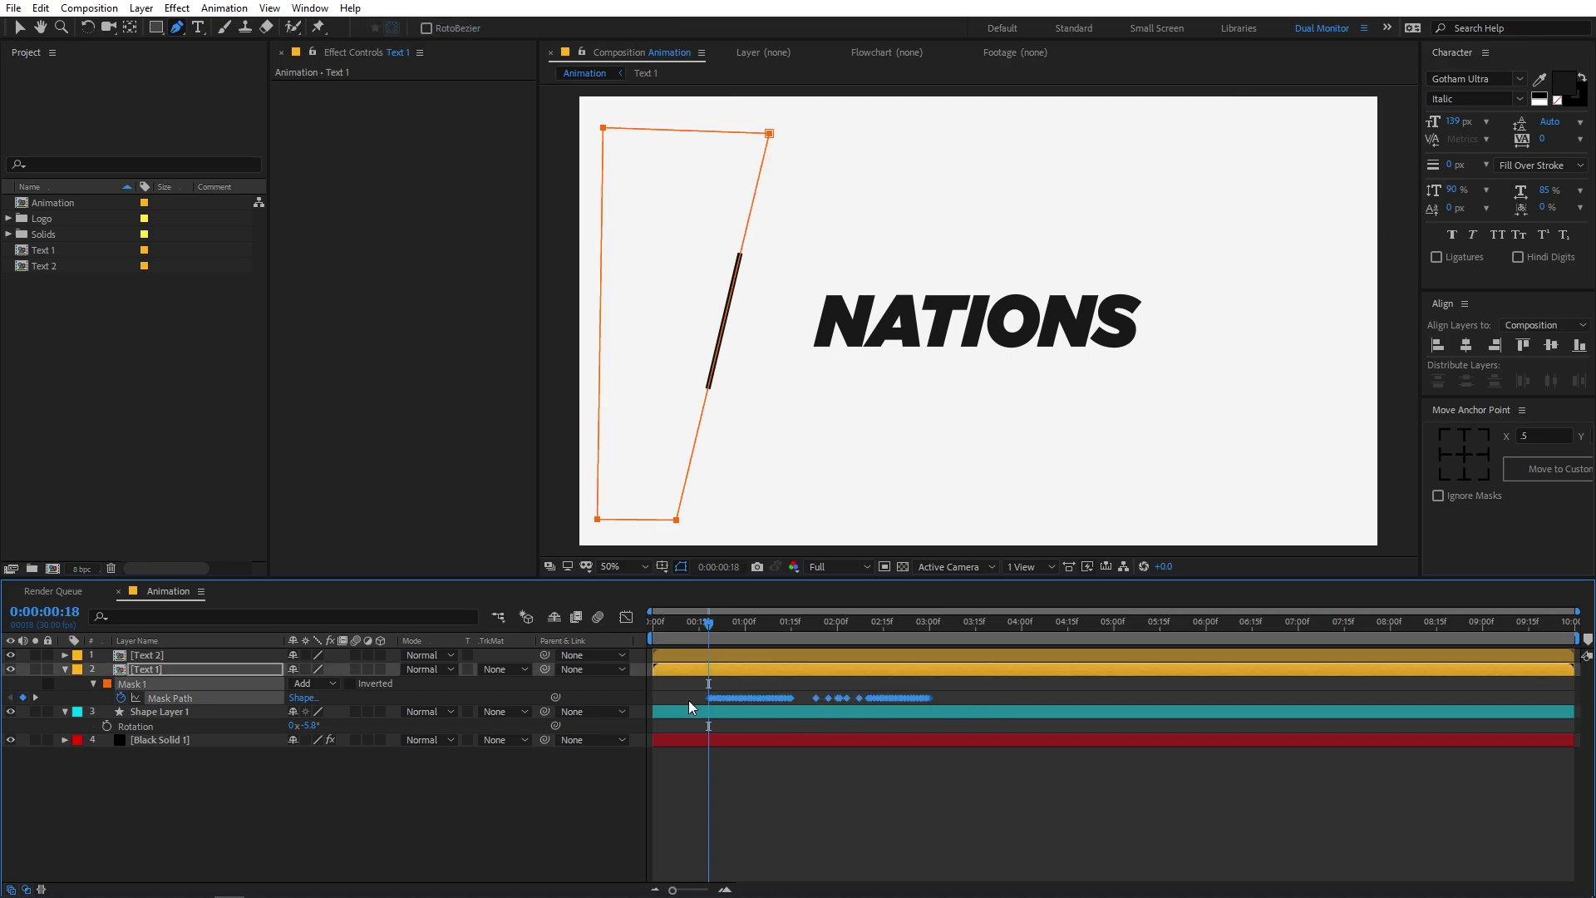
{"action": "key", "text": "ctrl+c"}
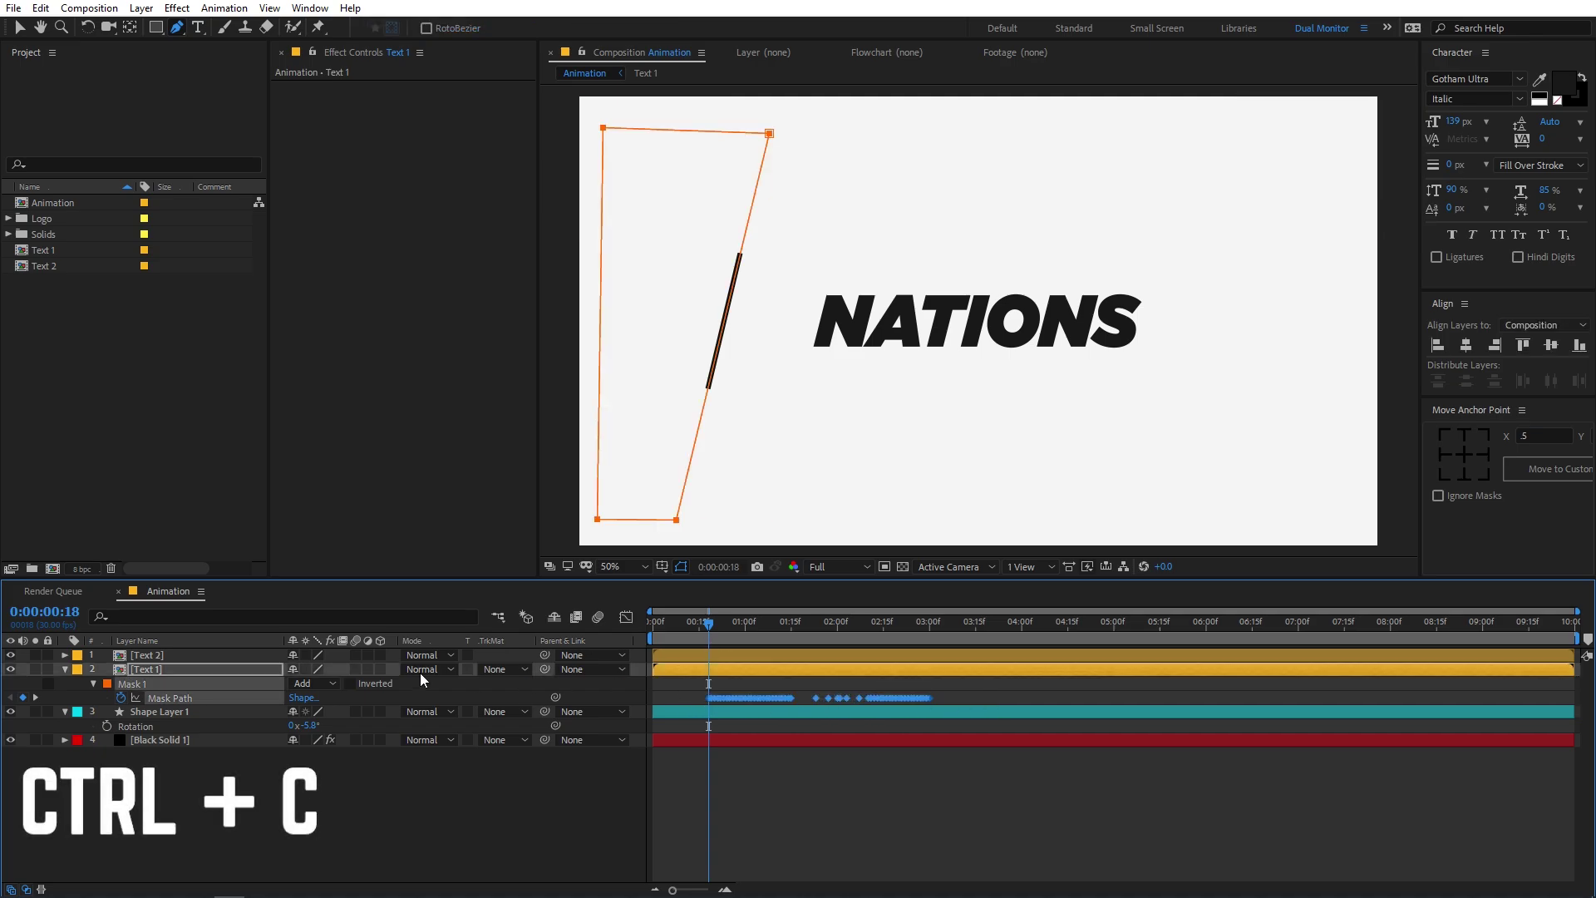
{"action": "left_click", "coordinate": [165, 655]}
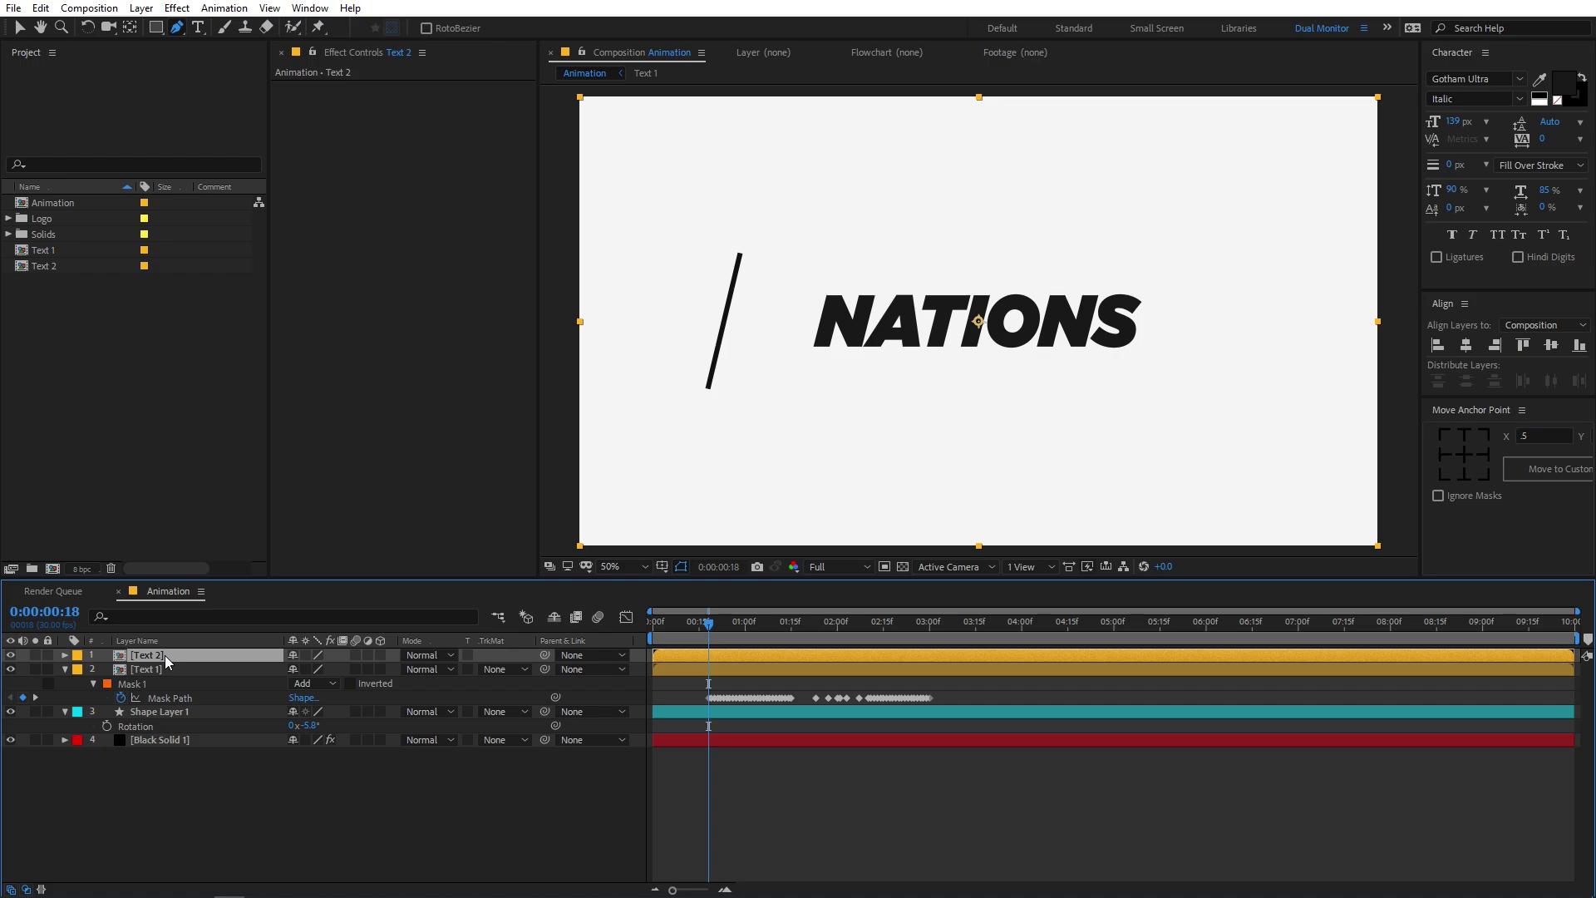
{"action": "key", "text": "ctrl+v"}
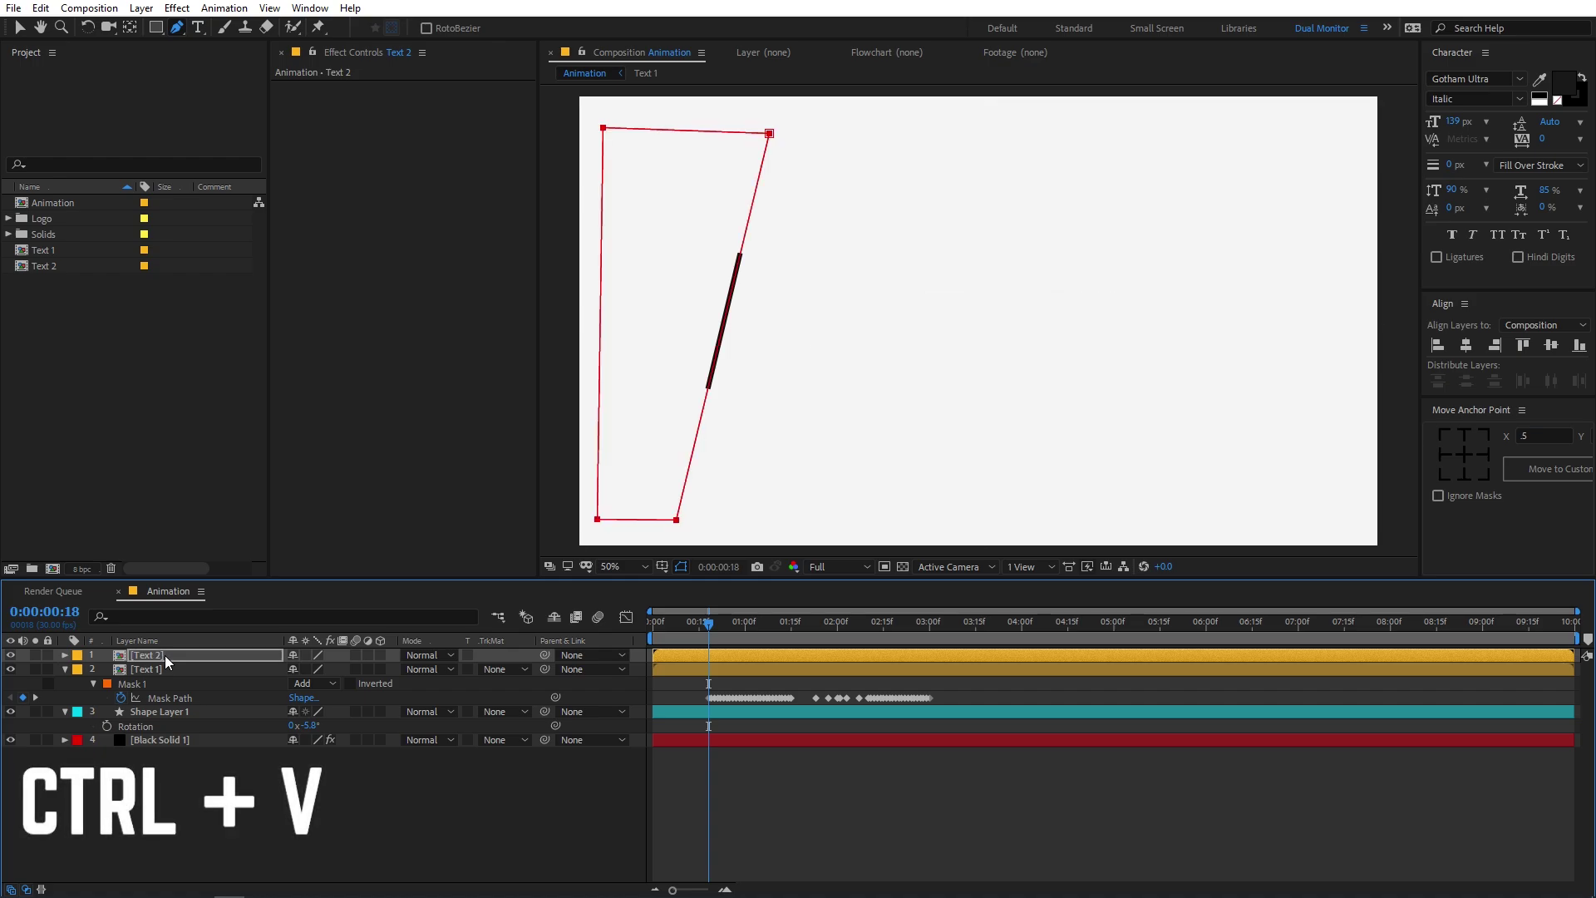
Step: Set the mode of Text 2's pasted mask to Subtract at 0:00:02:00
{"action": "left_click_drag", "start_coordinate": [732, 625], "coordinate": [838, 642]}
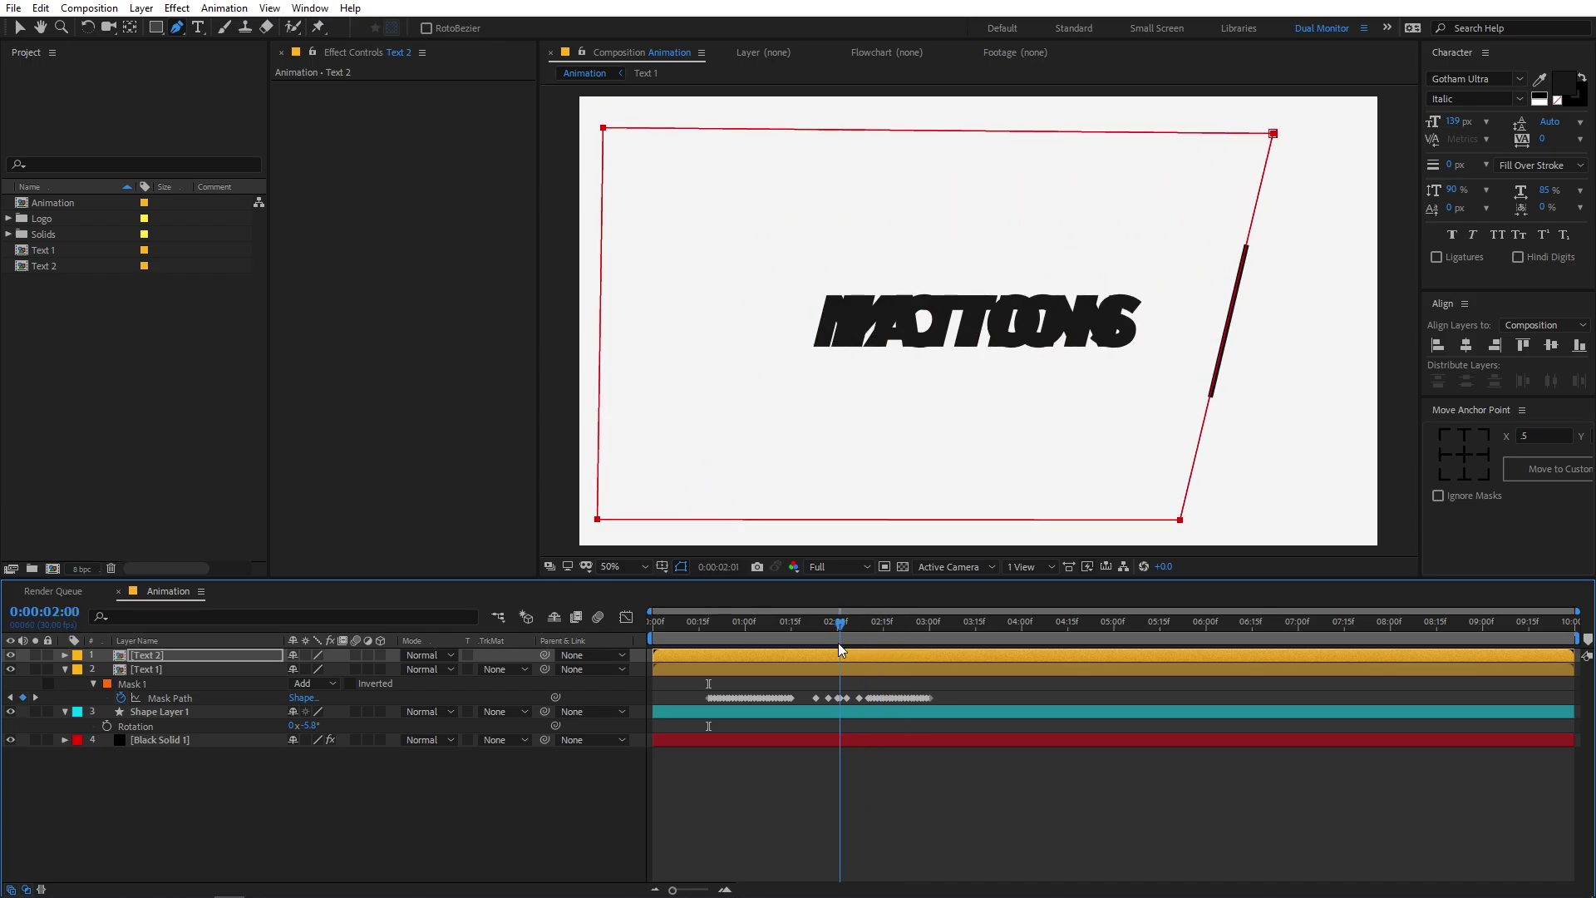
{"action": "left_click", "coordinate": [114, 658]}
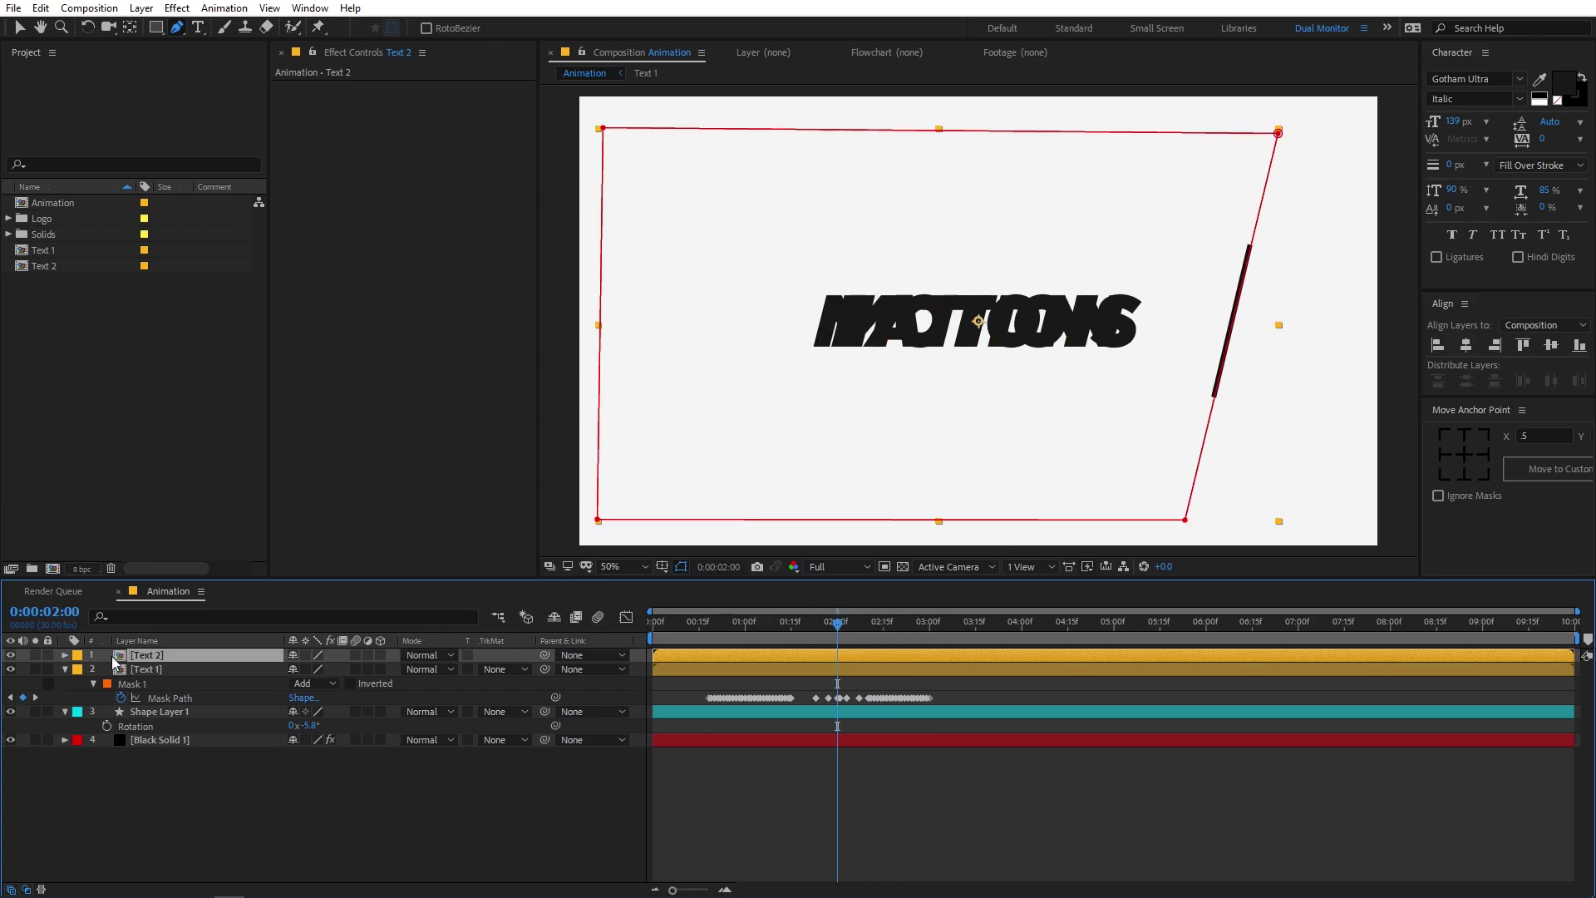
{"action": "left_click", "coordinate": [65, 657]}
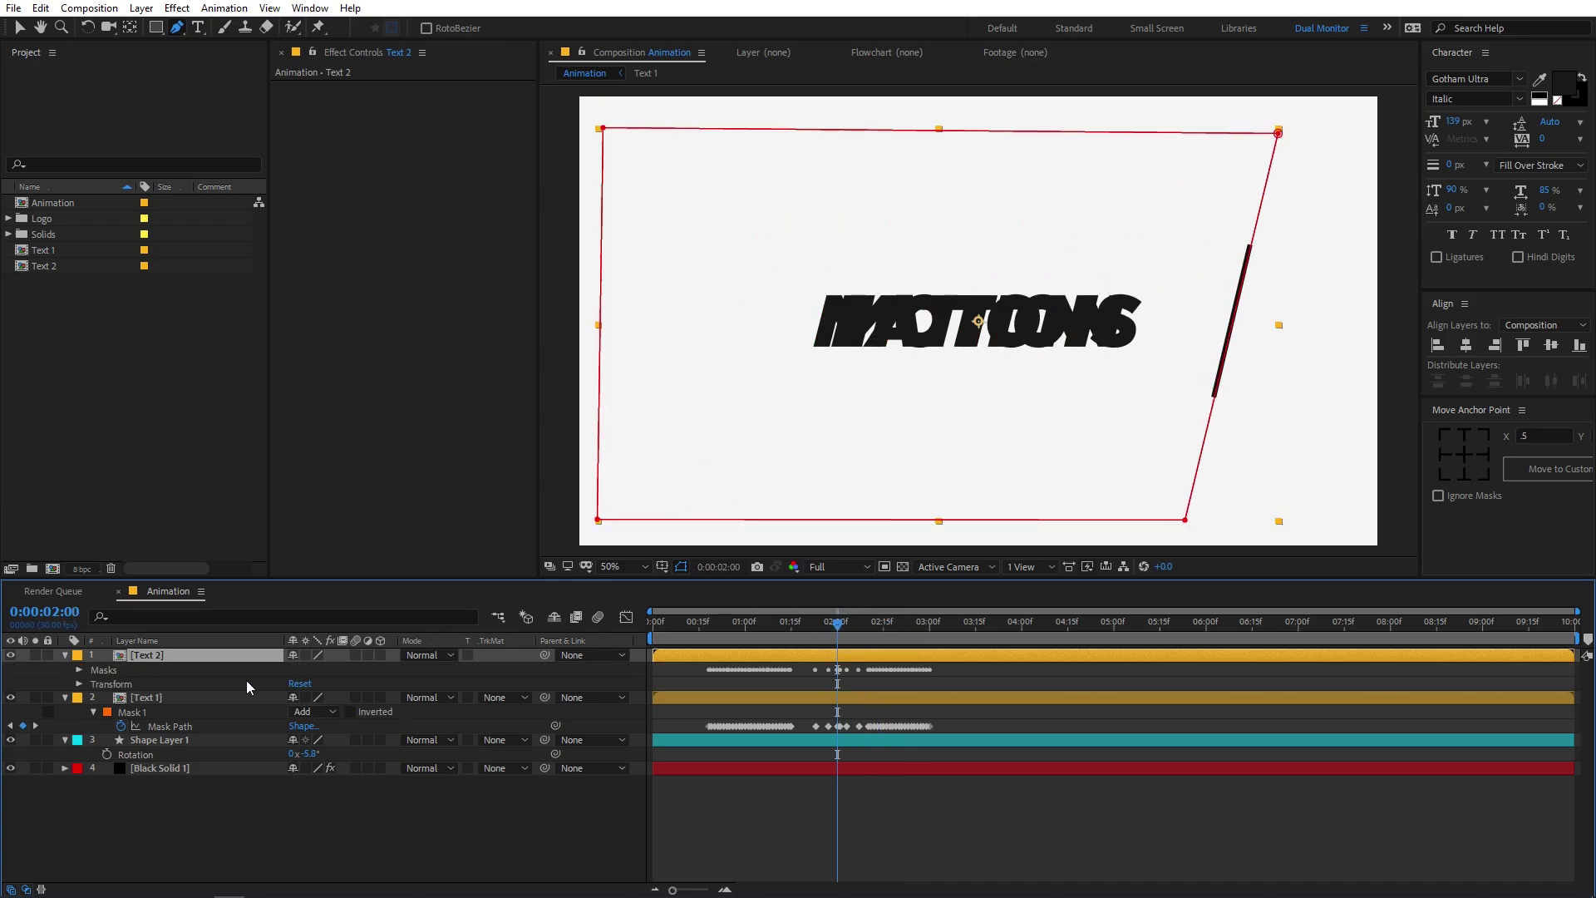
{"action": "left_click", "coordinate": [79, 671]}
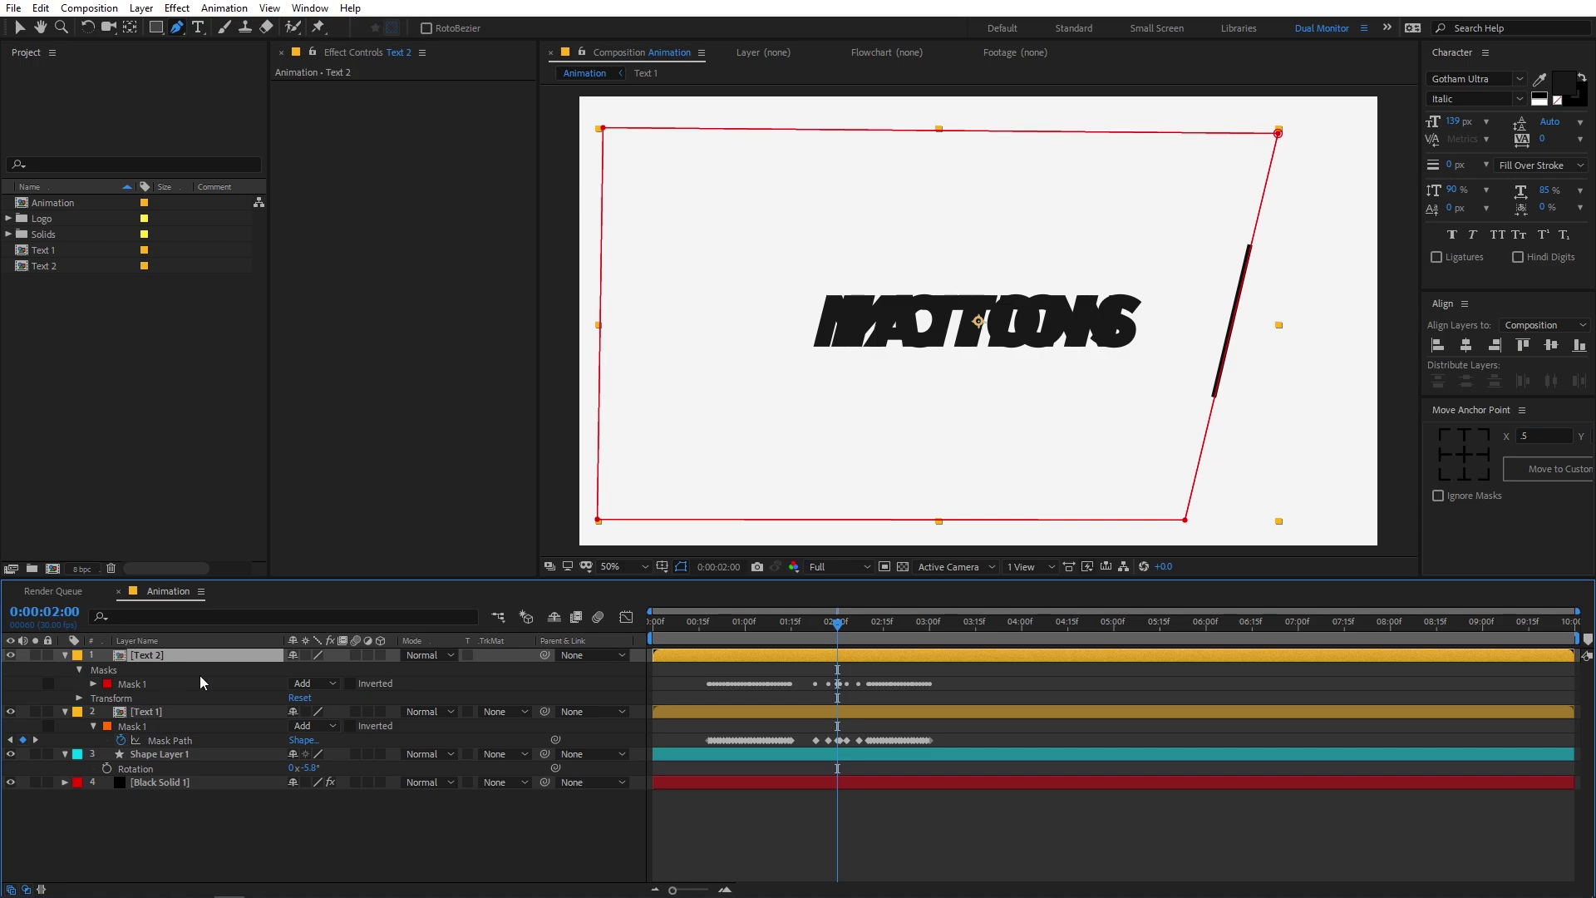
{"action": "key", "text": "F2"}
{"action": "left_click", "coordinate": [298, 684]}
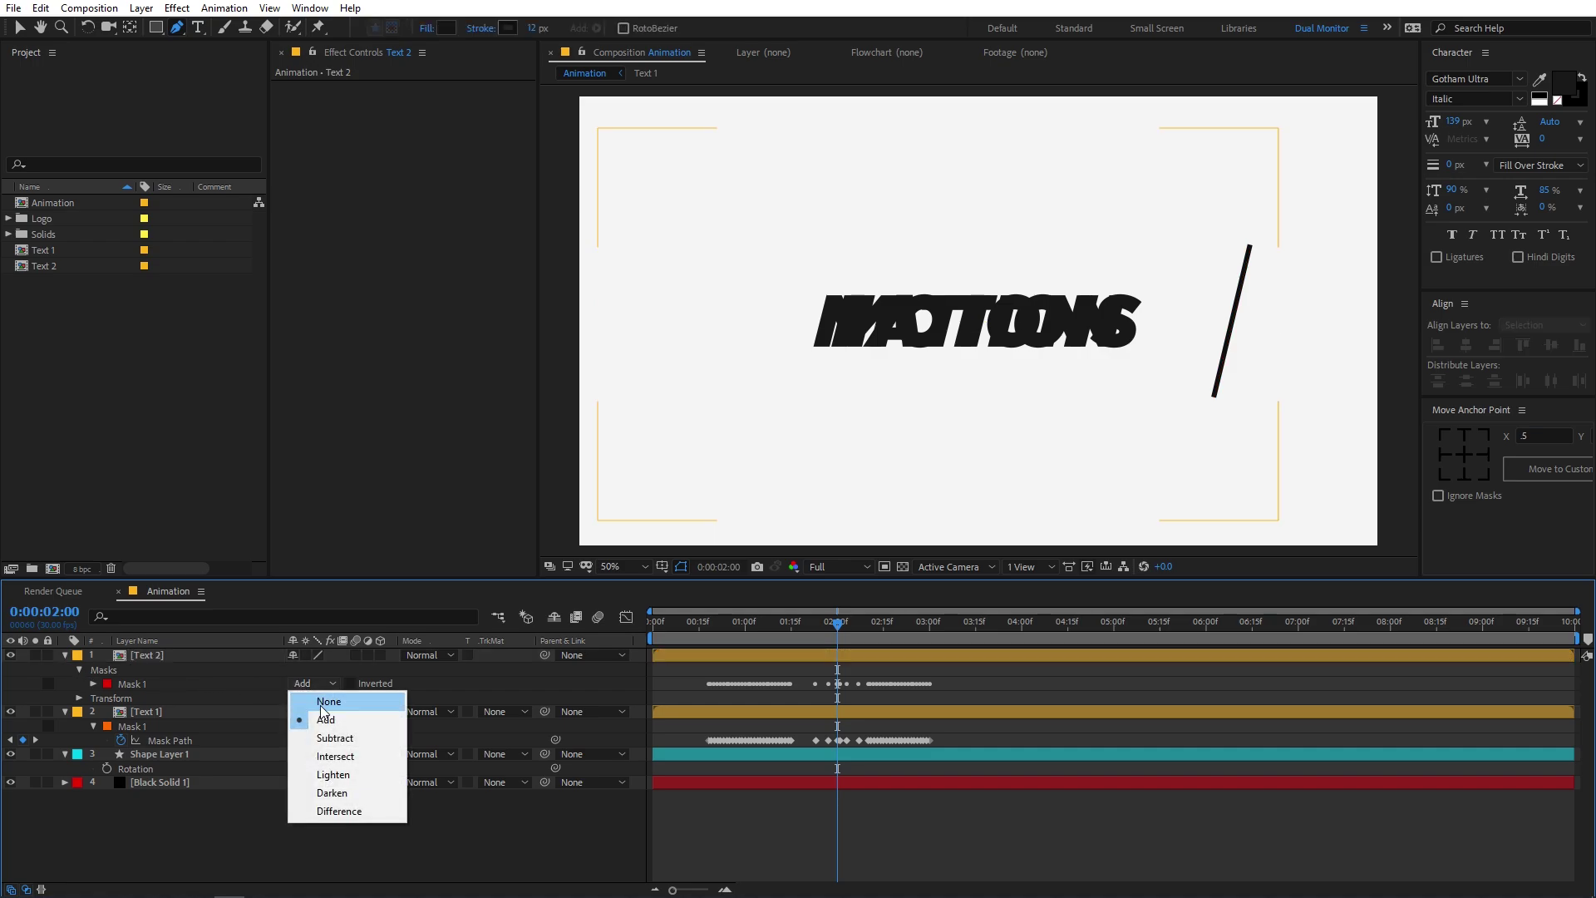
{"action": "left_click", "coordinate": [337, 739]}
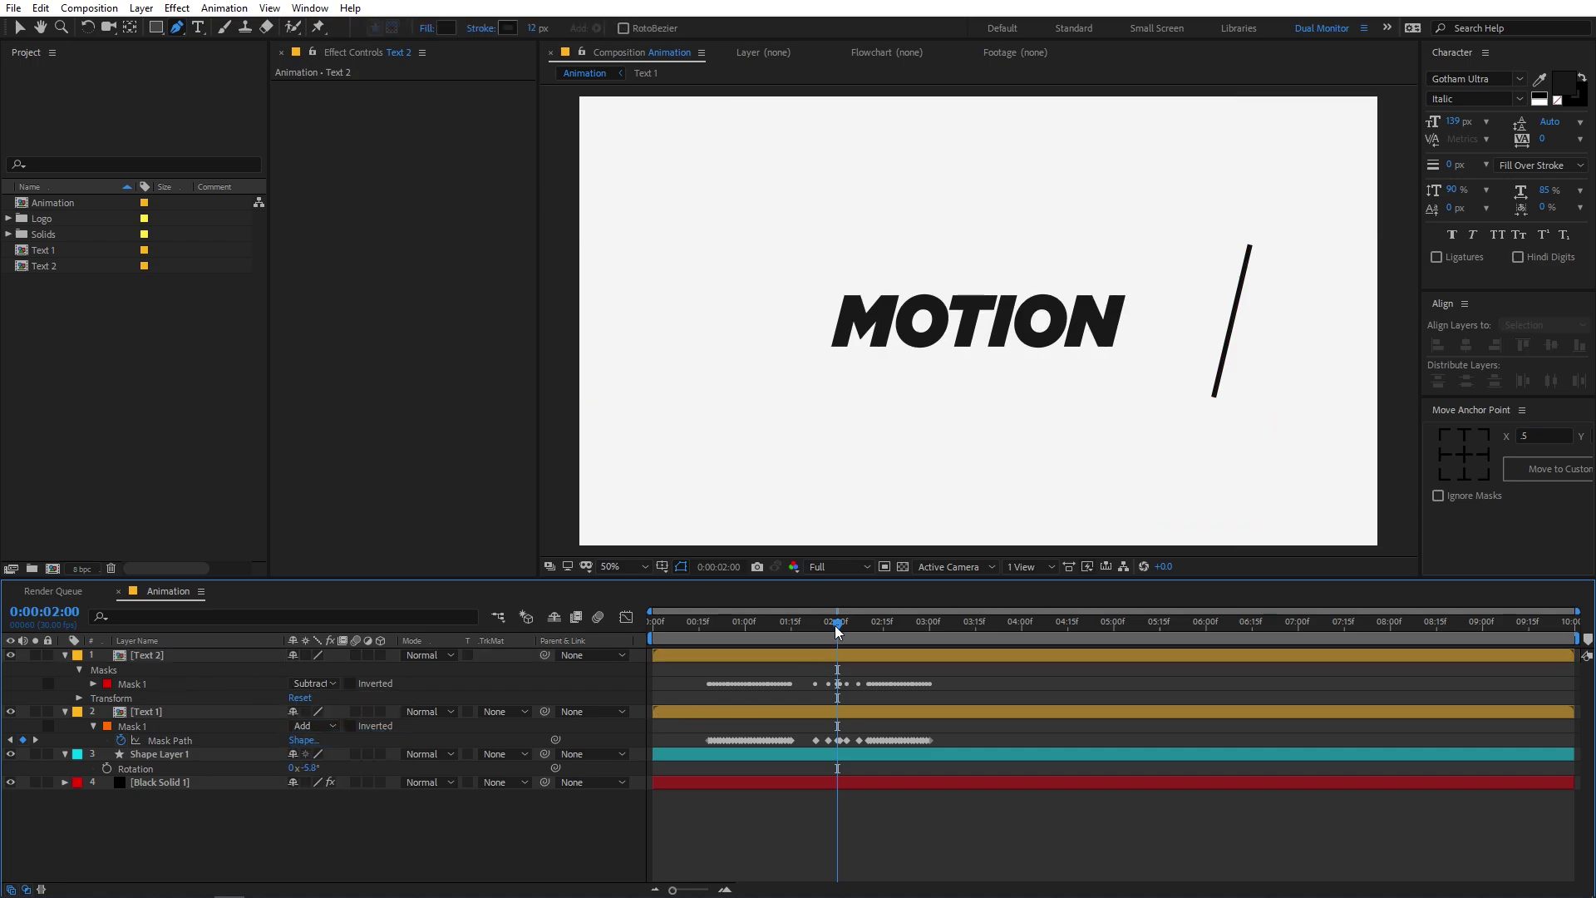
Step: Trim the start of the Text 2 layer to 0:00:01:21
{"action": "left_click_drag", "start_coordinate": [834, 622], "coordinate": [811, 649]}
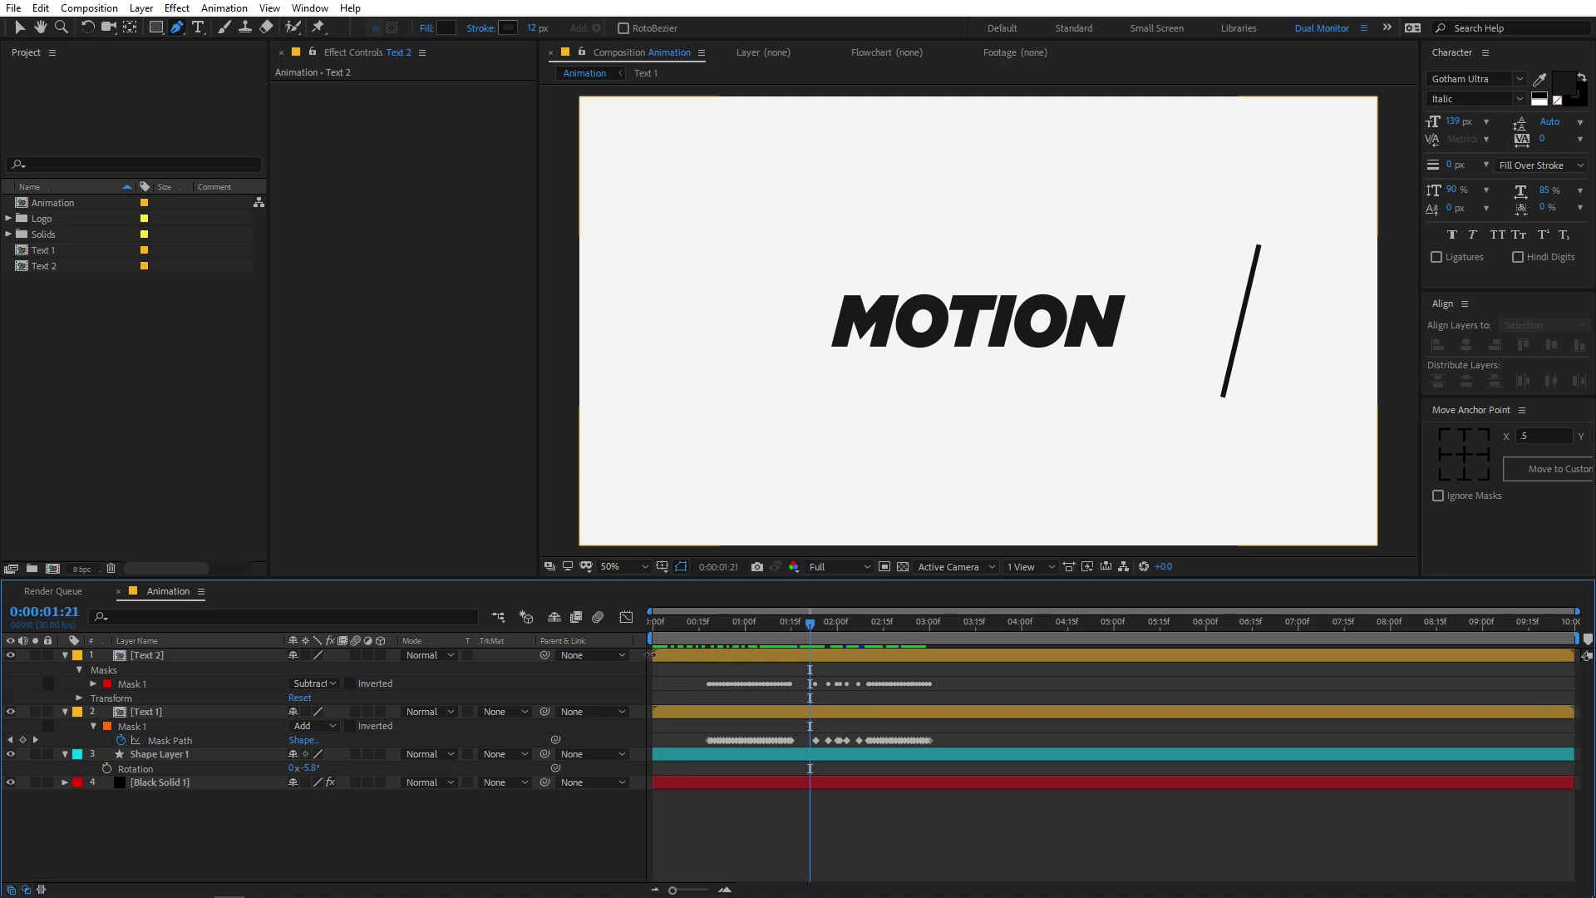
{"action": "left_click_drag", "start_coordinate": [651, 654], "coordinate": [777, 656]}
{"action": "left_click", "coordinate": [855, 663]}
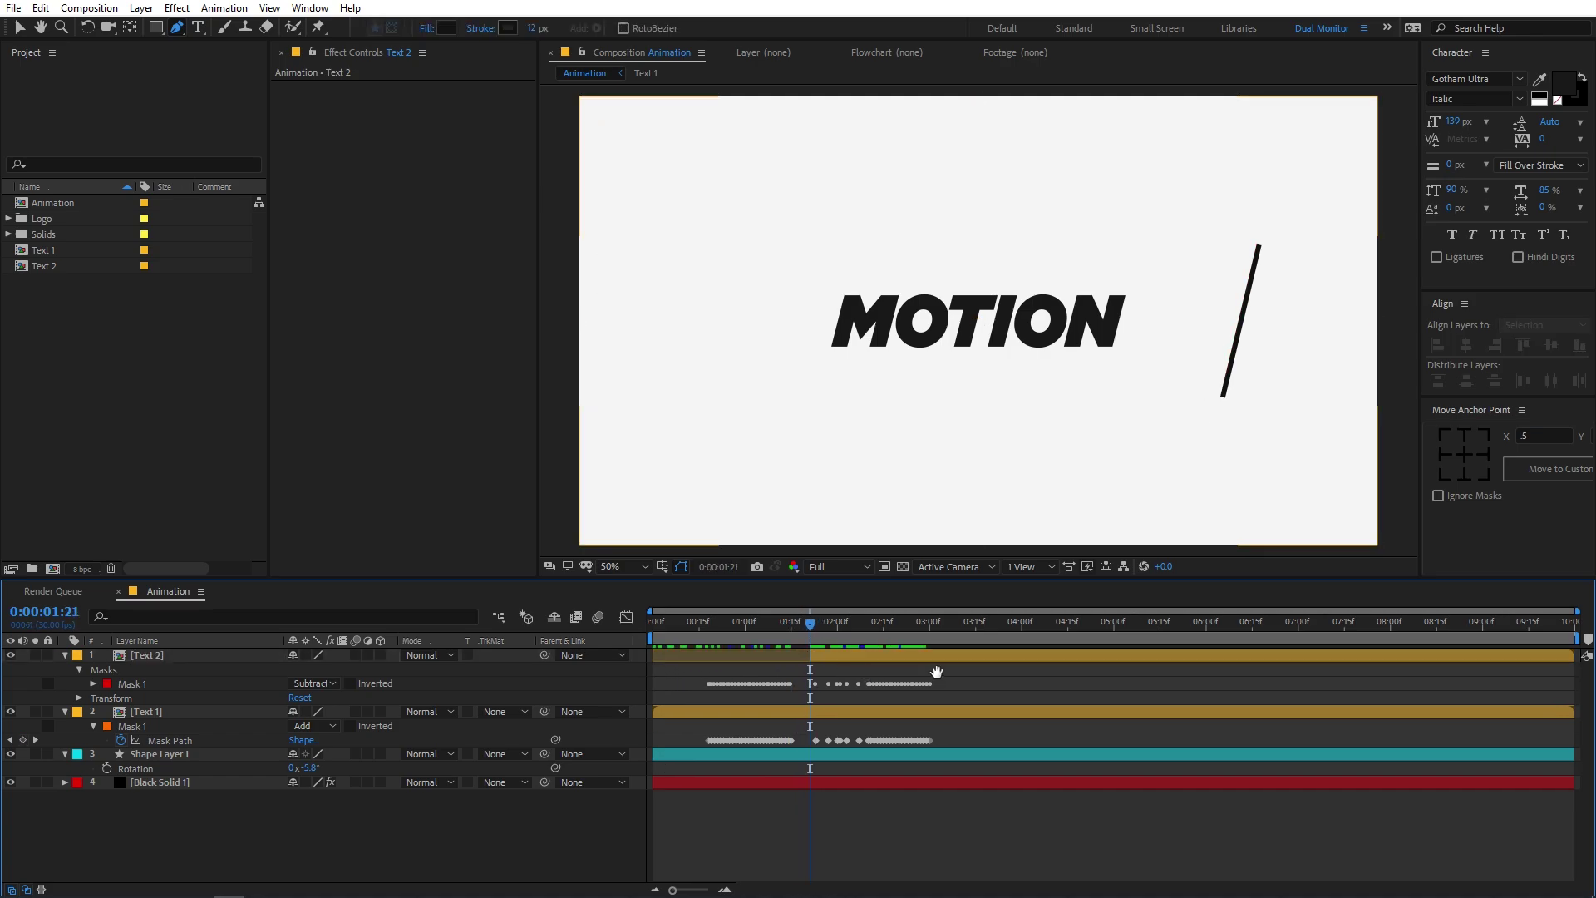
Step: Preview the MOTION to NATIONS transition, replay it from the first frame, and scrub to 0:00:02:06
{"action": "key", "text": "space"}
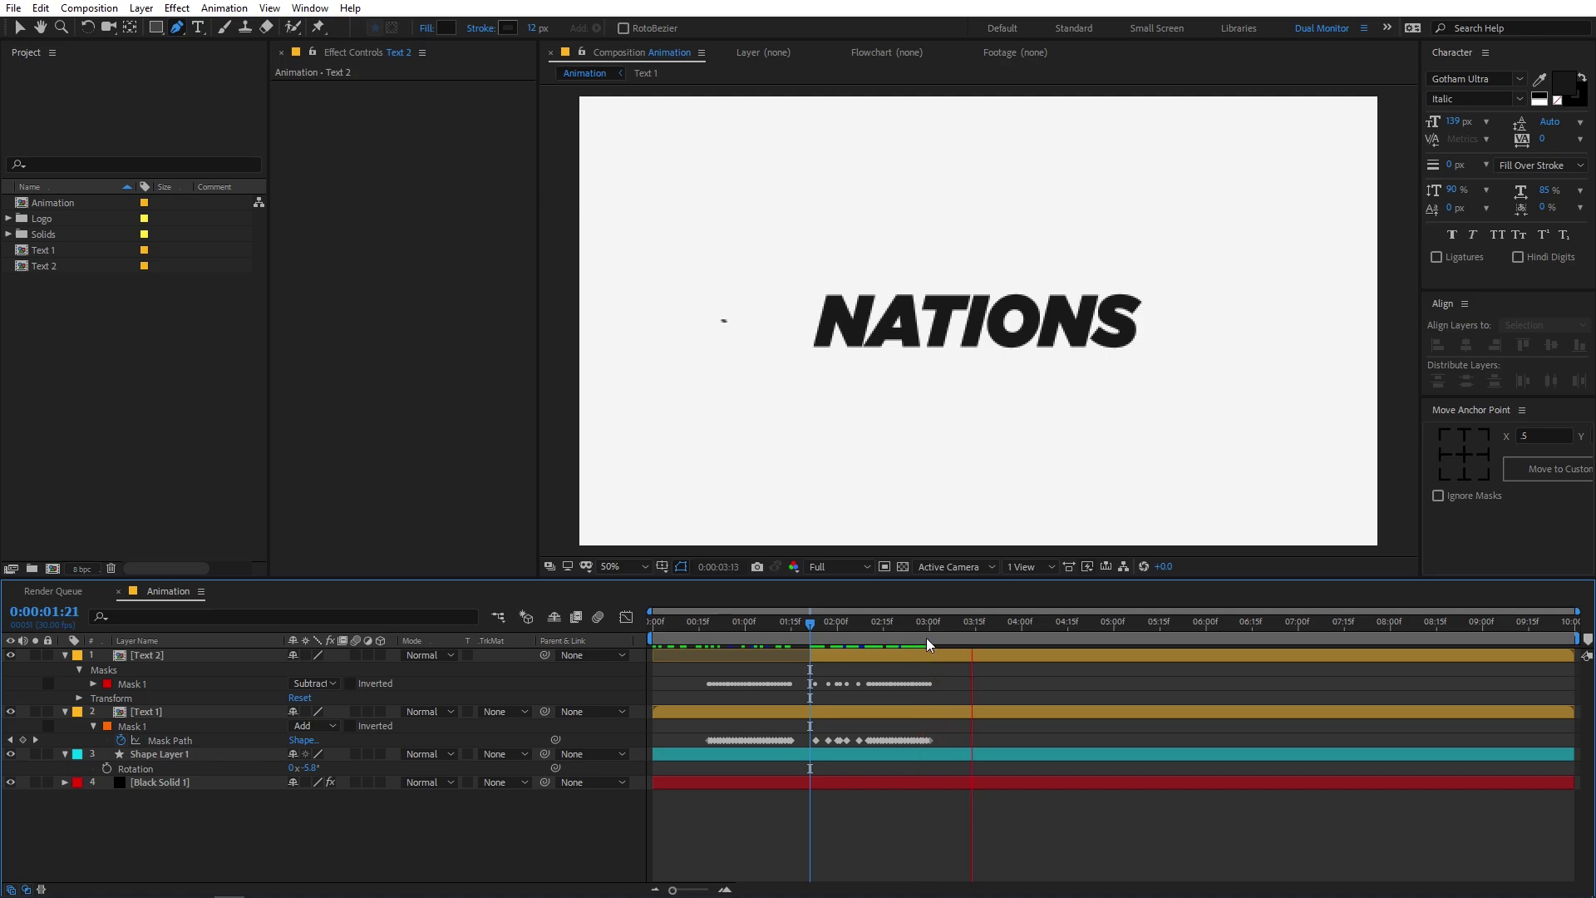
{"action": "key", "text": "space"}
{"action": "key", "text": "space"}
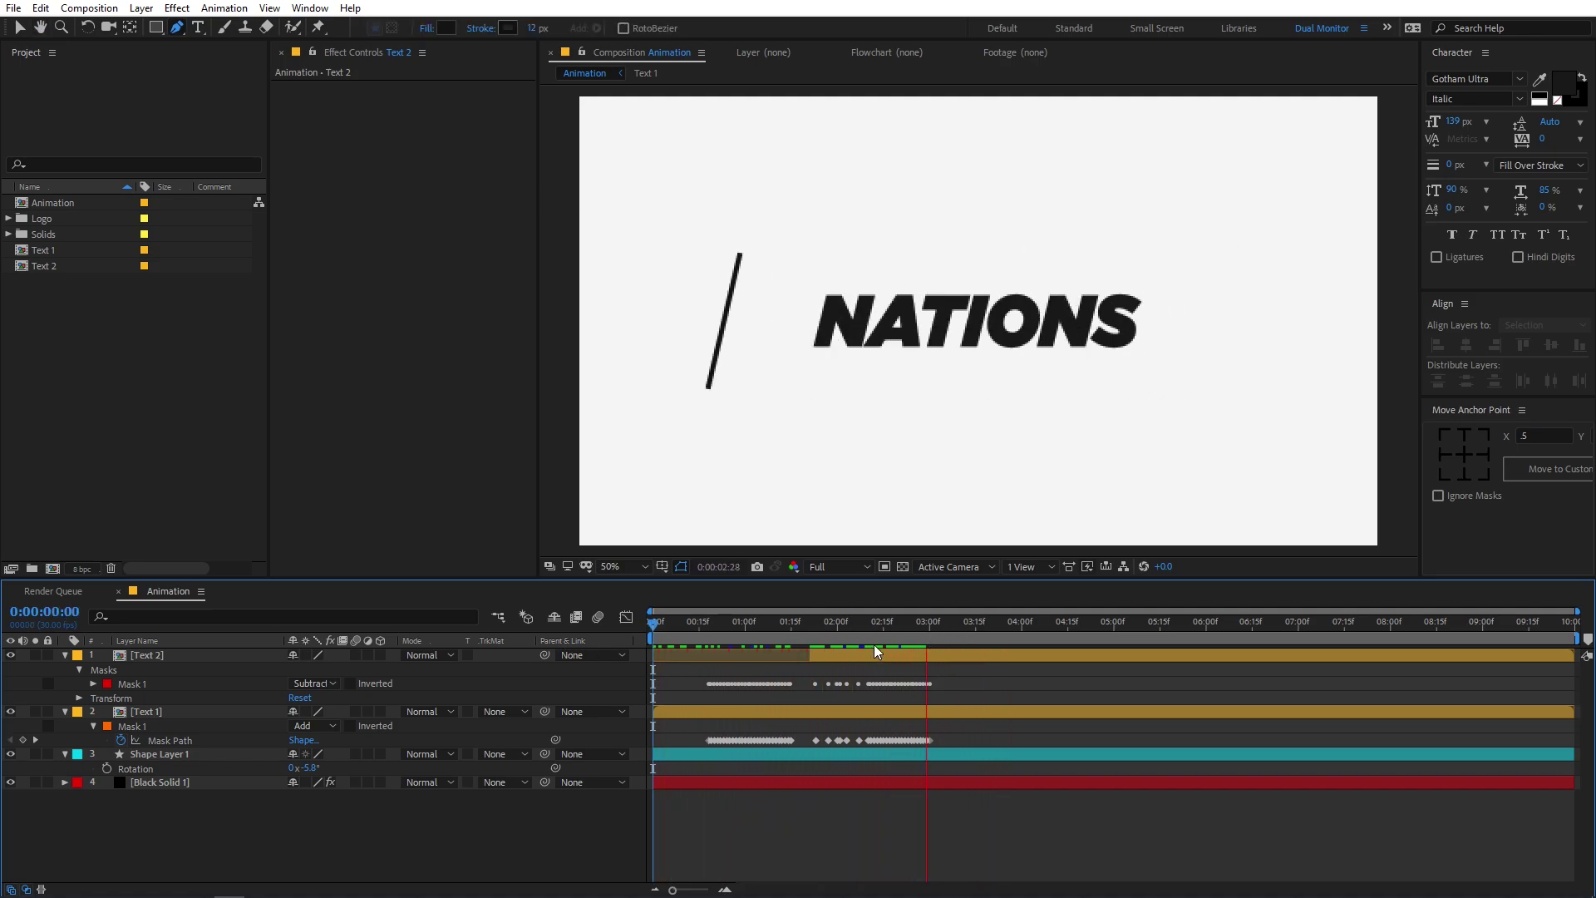
{"action": "key", "text": "space"}
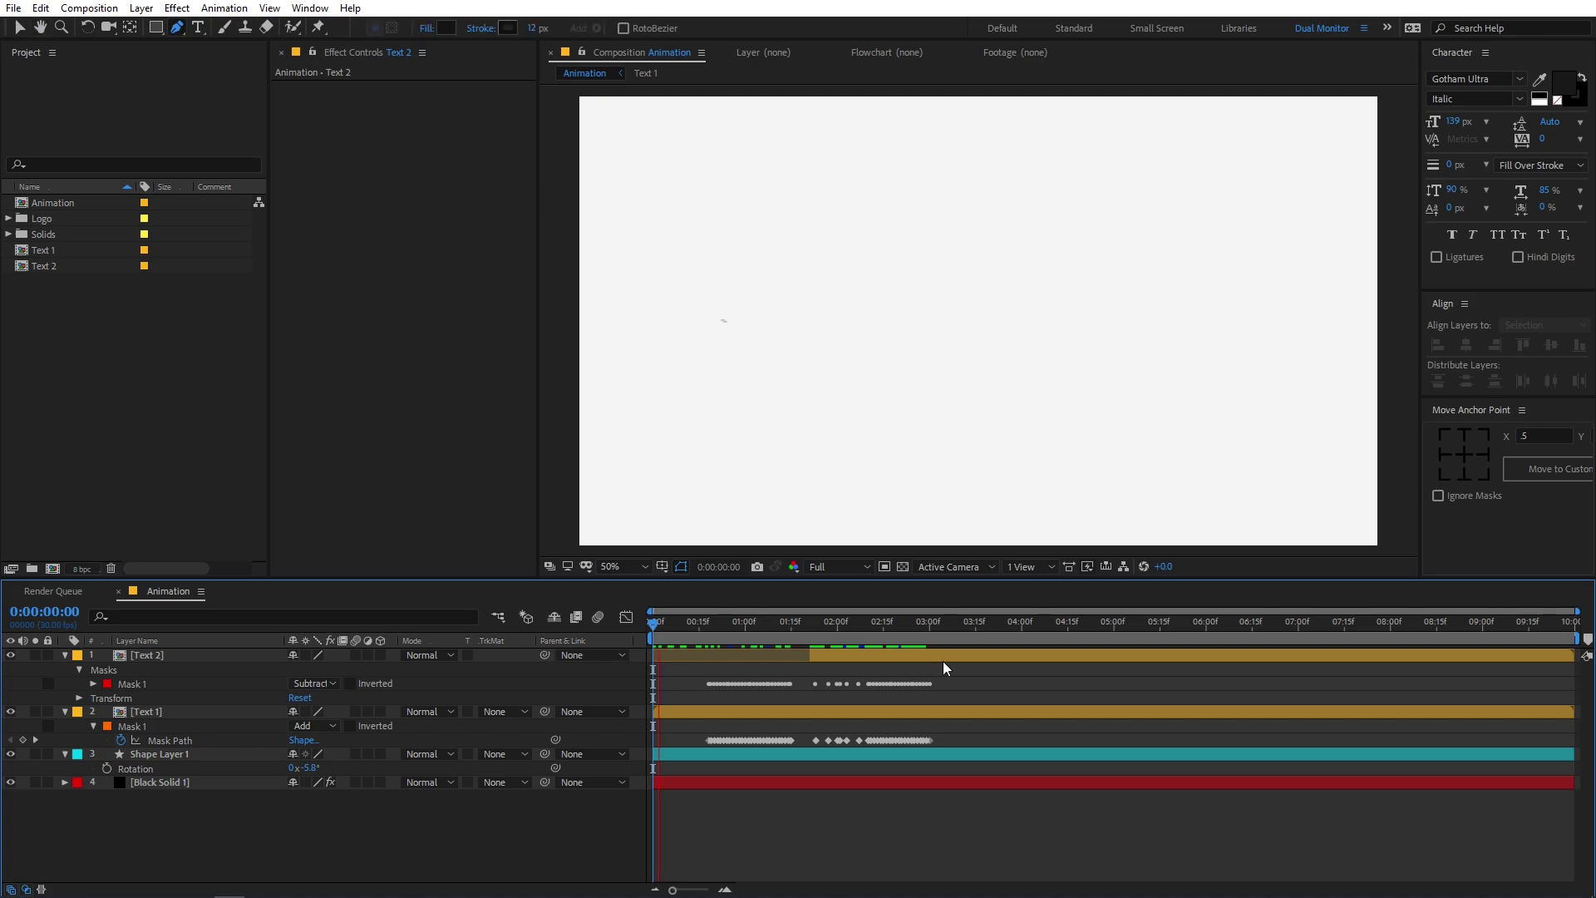
{"action": "key", "text": "space"}
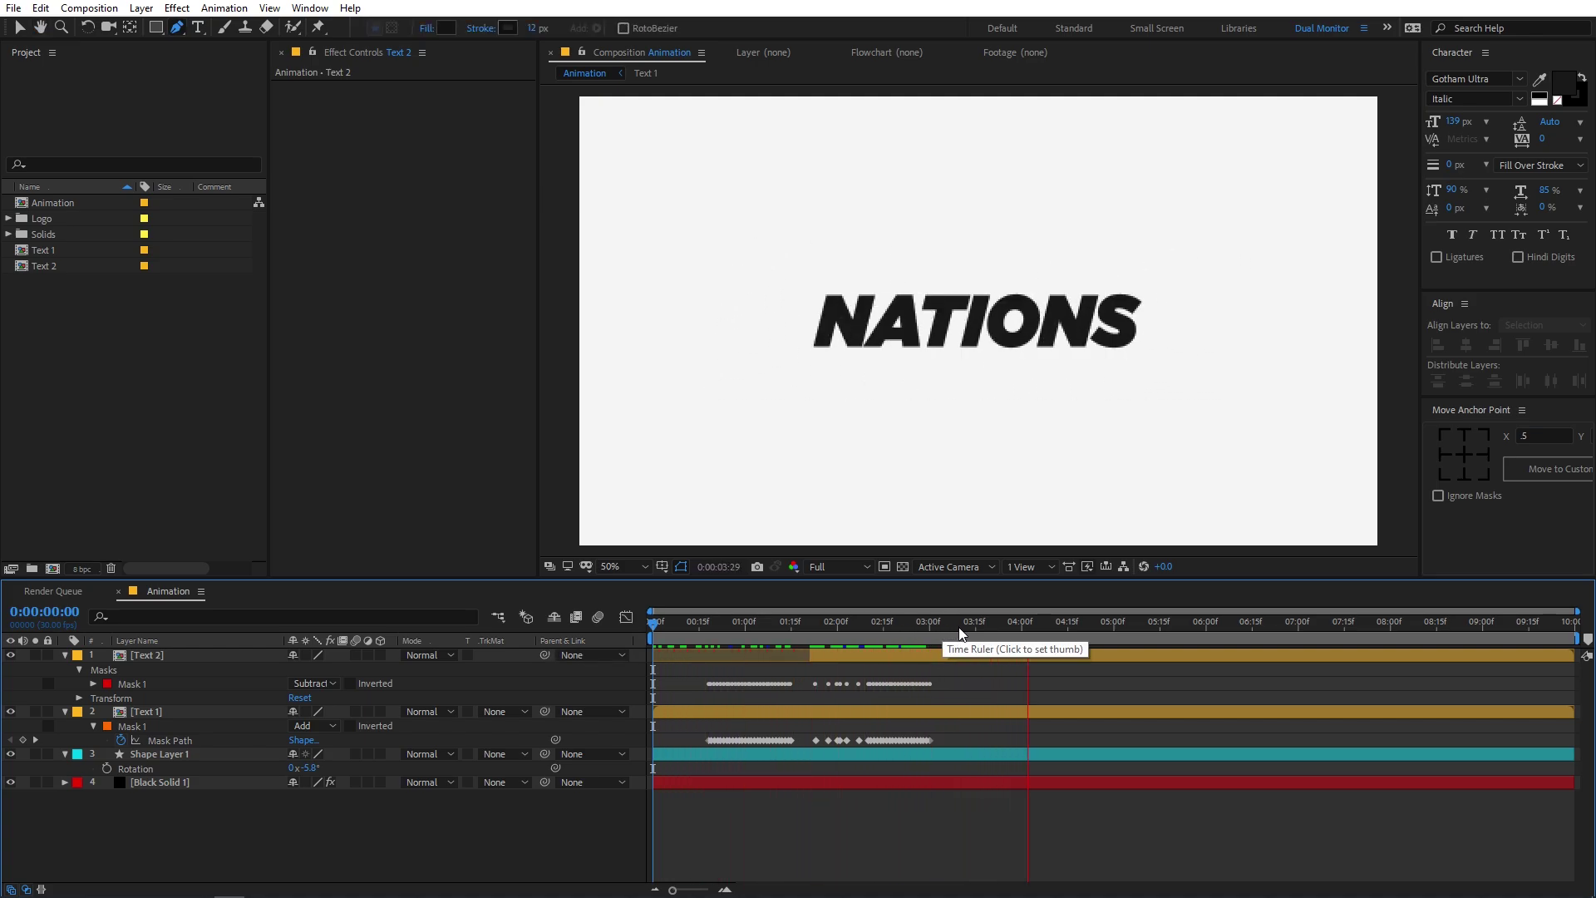
{"action": "left_click_drag", "start_coordinate": [956, 627], "coordinate": [855, 650]}
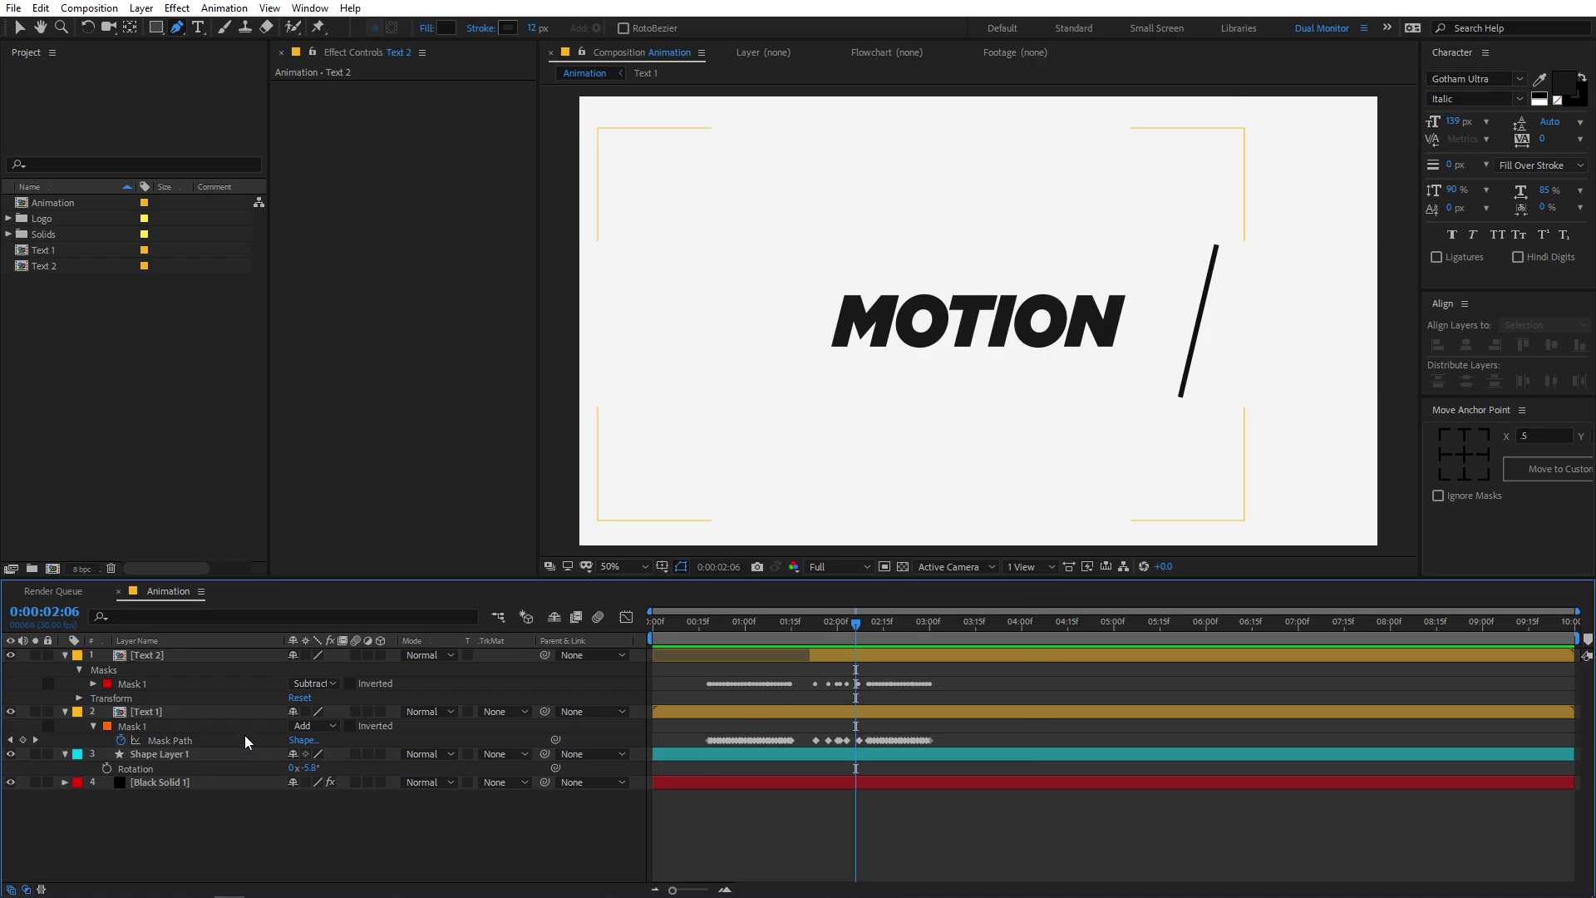
Step: Open the Text 1 composition, select its MOTION text, and open the Text 2 composition from Animation
{"action": "double_click", "coordinate": [177, 710]}
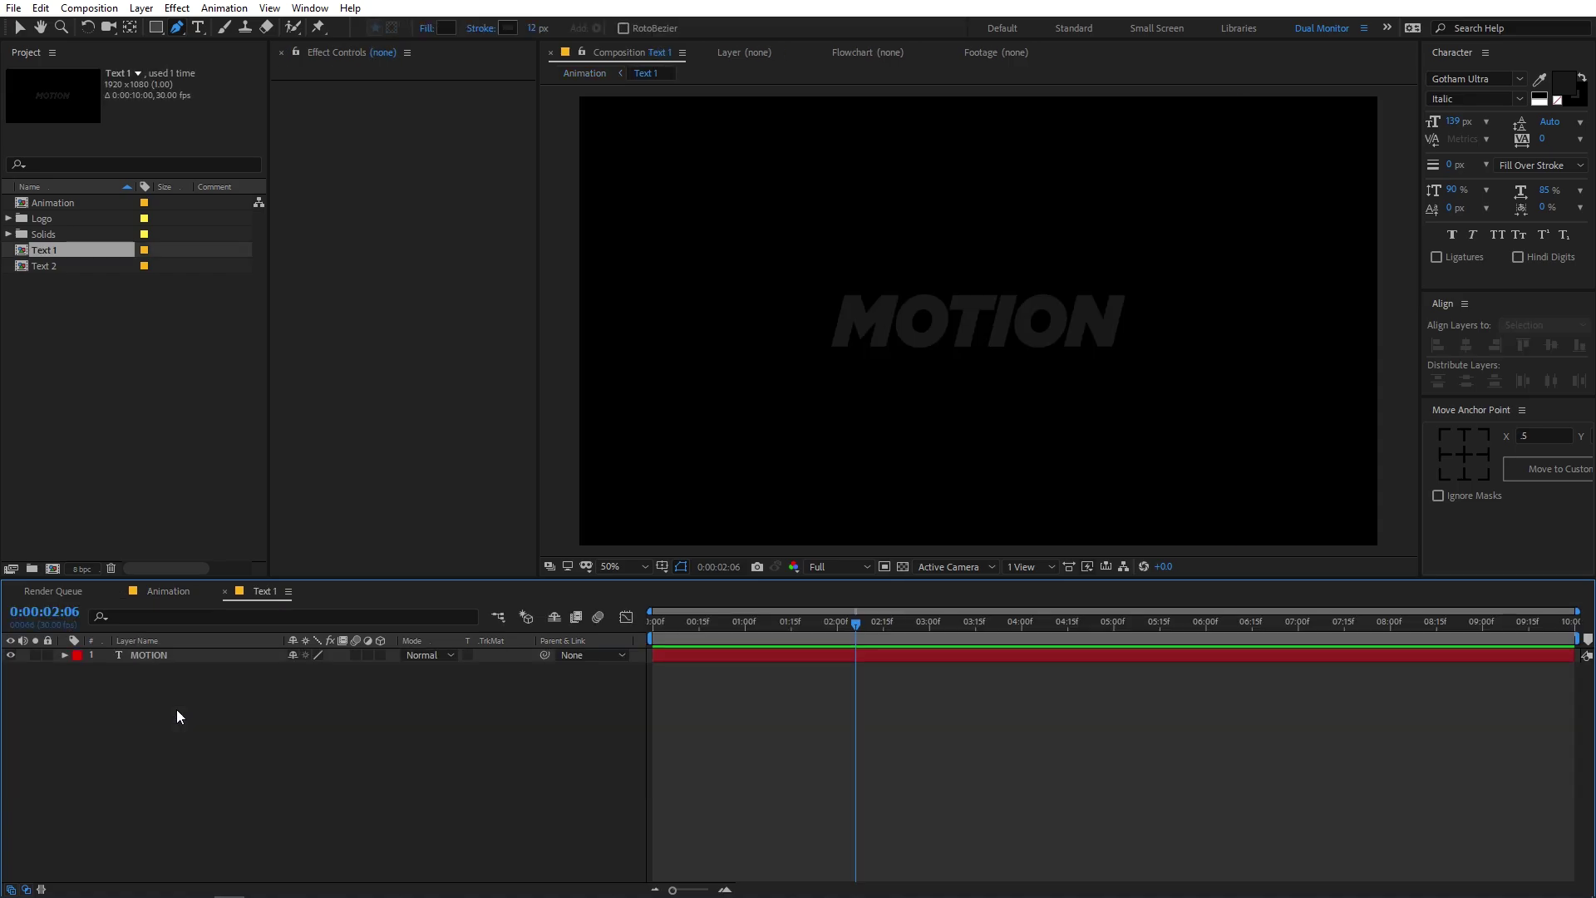
{"action": "double_click", "coordinate": [806, 661]}
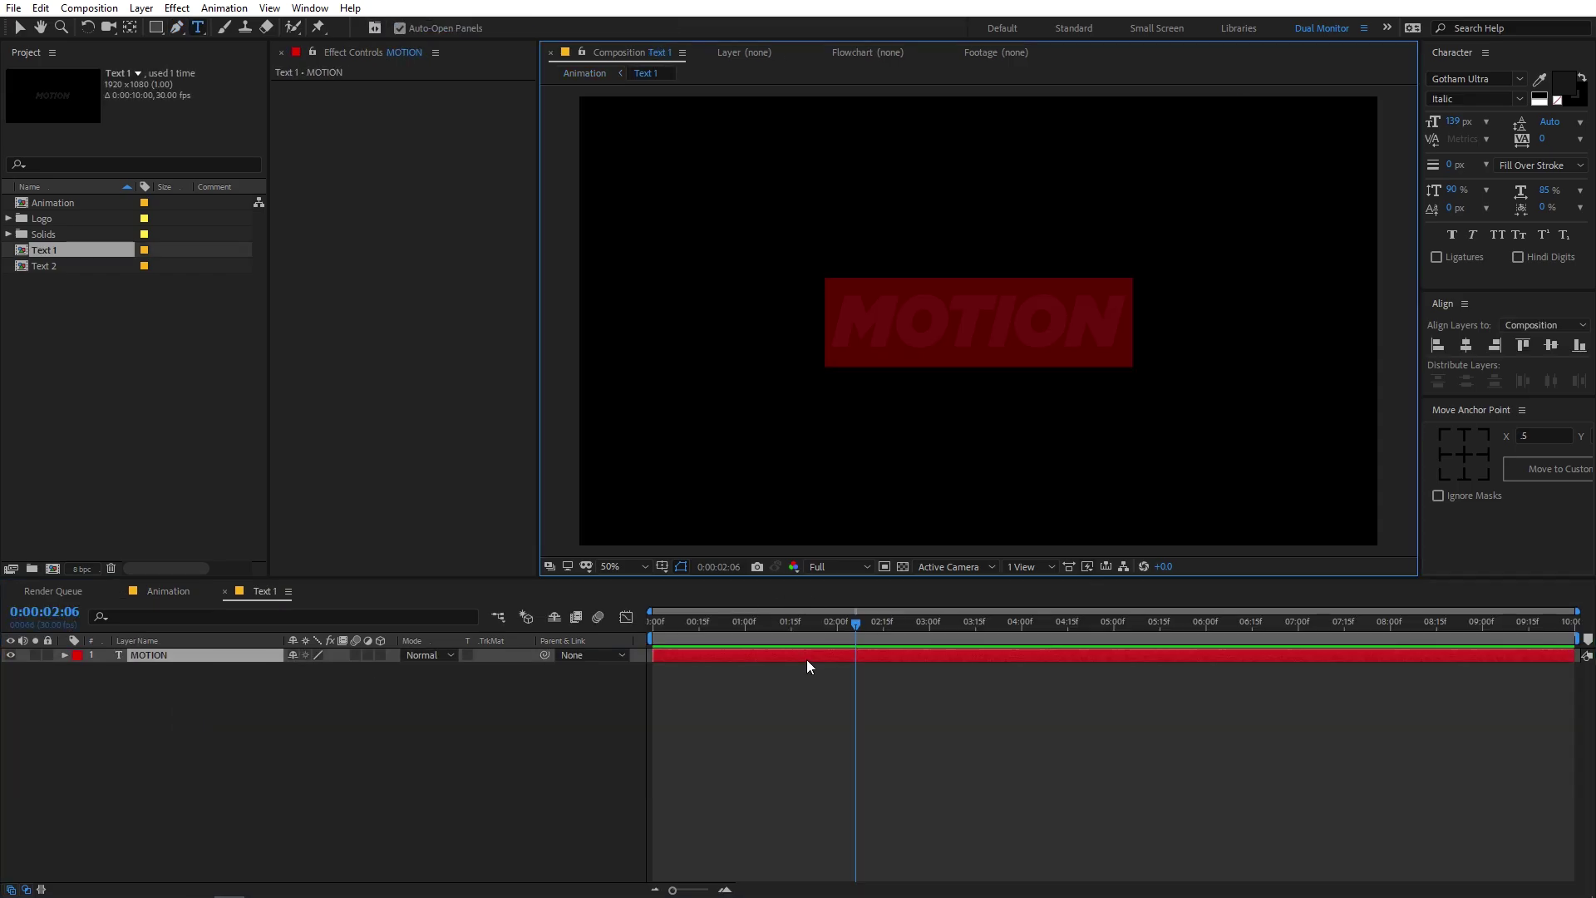
{"action": "left_click", "coordinate": [297, 722]}
{"action": "left_click", "coordinate": [168, 591]}
{"action": "double_click", "coordinate": [185, 654]}
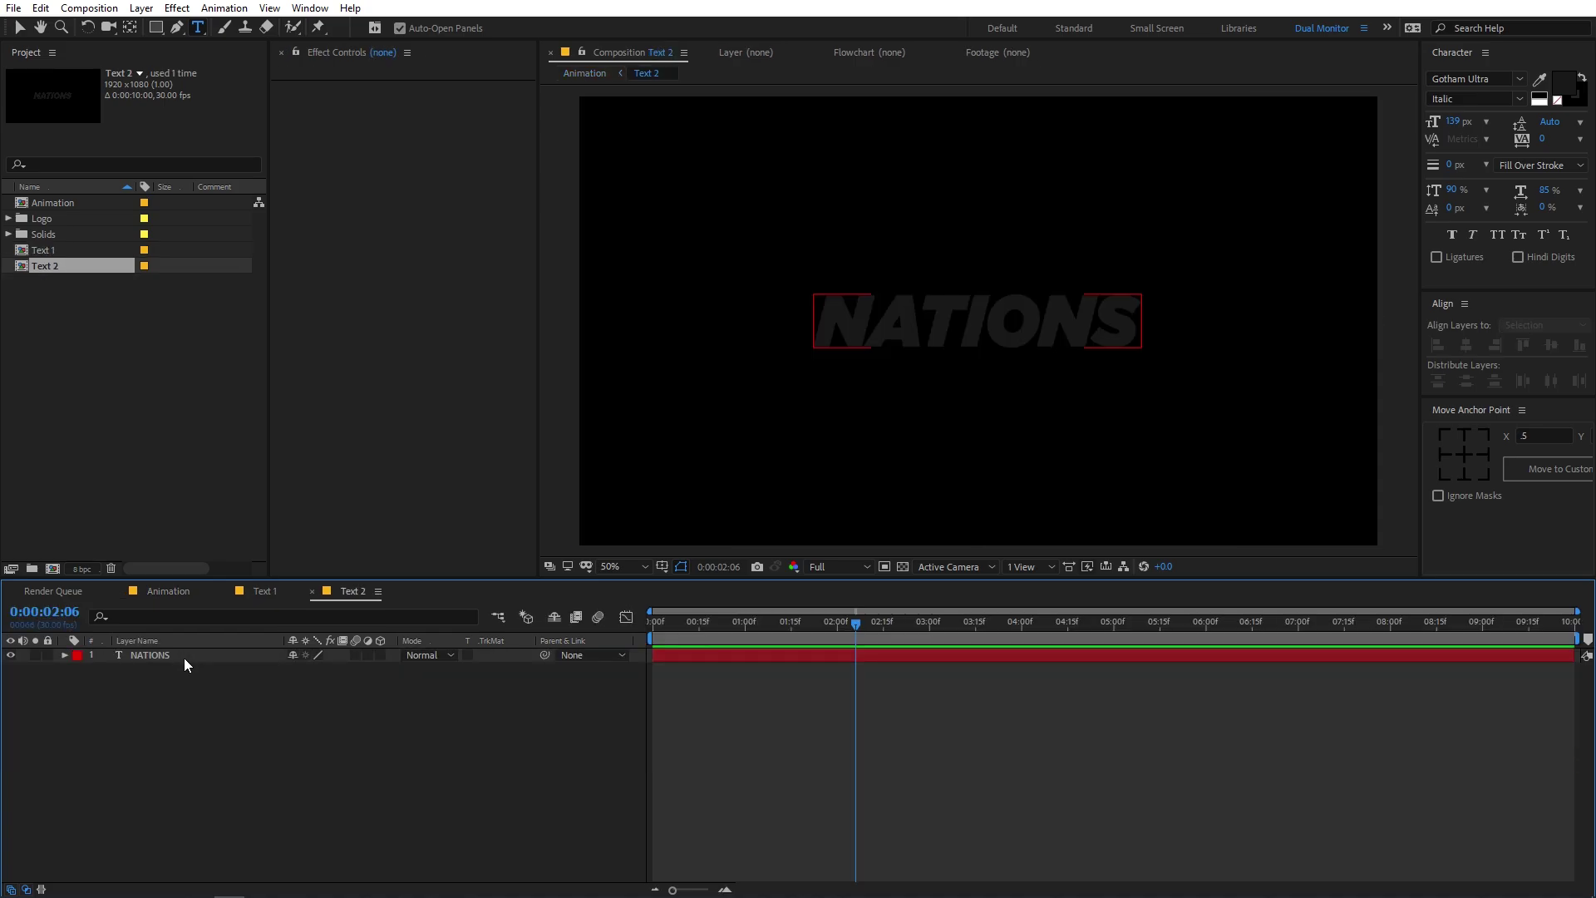
Step: Replace the NATIONS text in the Text 2 composition with DESIGN
{"action": "left_click", "coordinate": [182, 656]}
{"action": "double_click", "coordinate": [182, 655]}
{"action": "type", "text": "DES"}
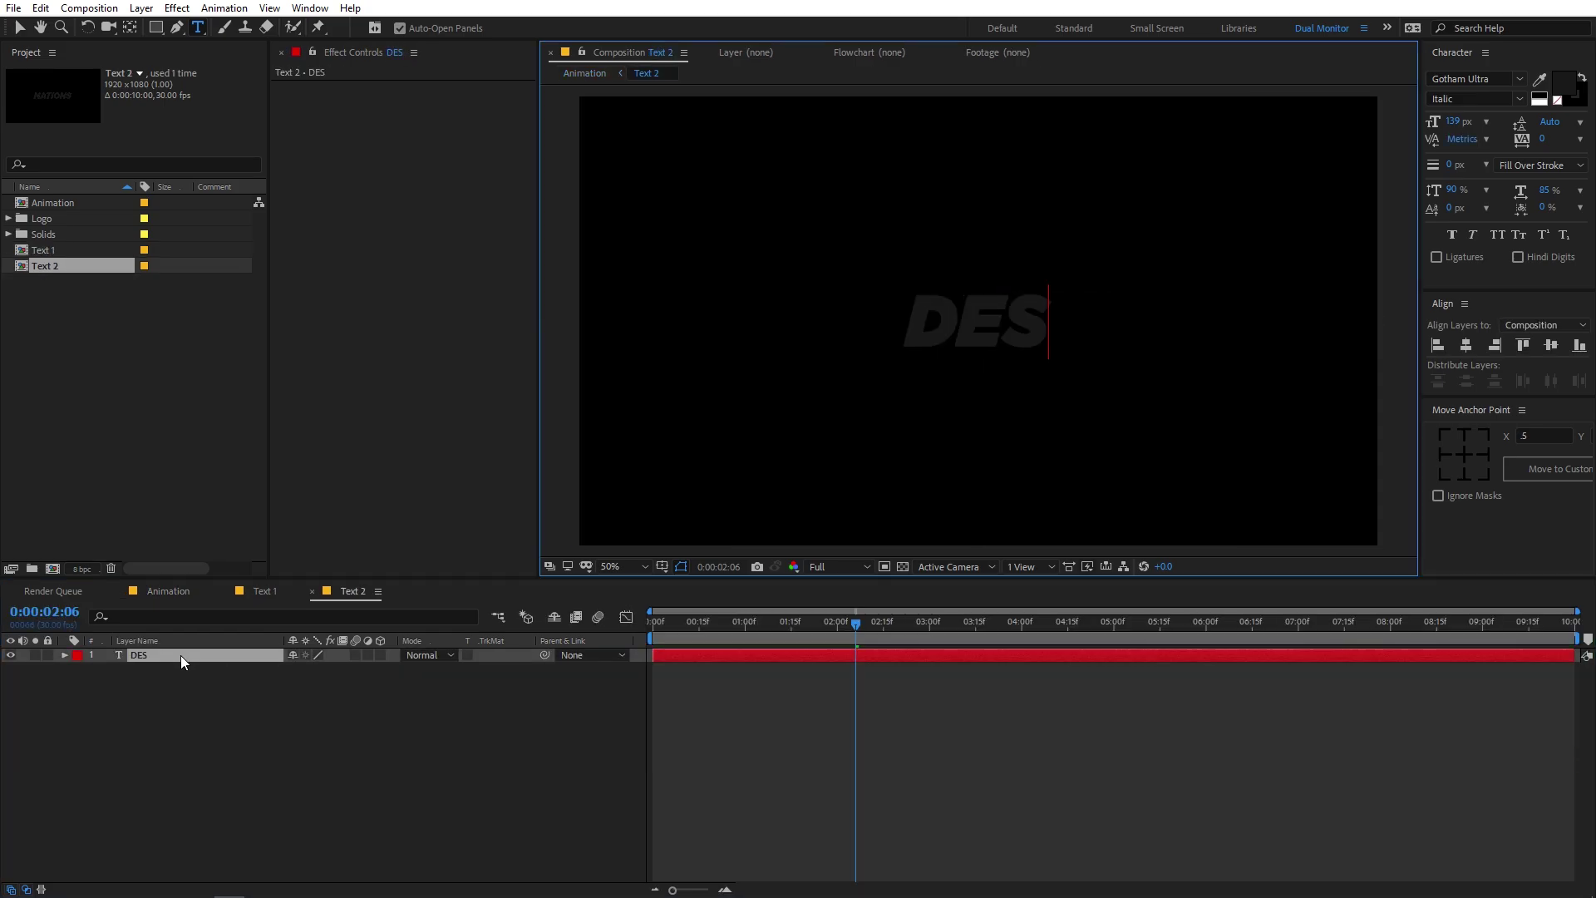
{"action": "type", "text": "IGN"}
Step: Return to the Animation composition, preview the MOTION to DESIGN transition, and scrub to 0:00:02:19
{"action": "left_click", "coordinate": [168, 590]}
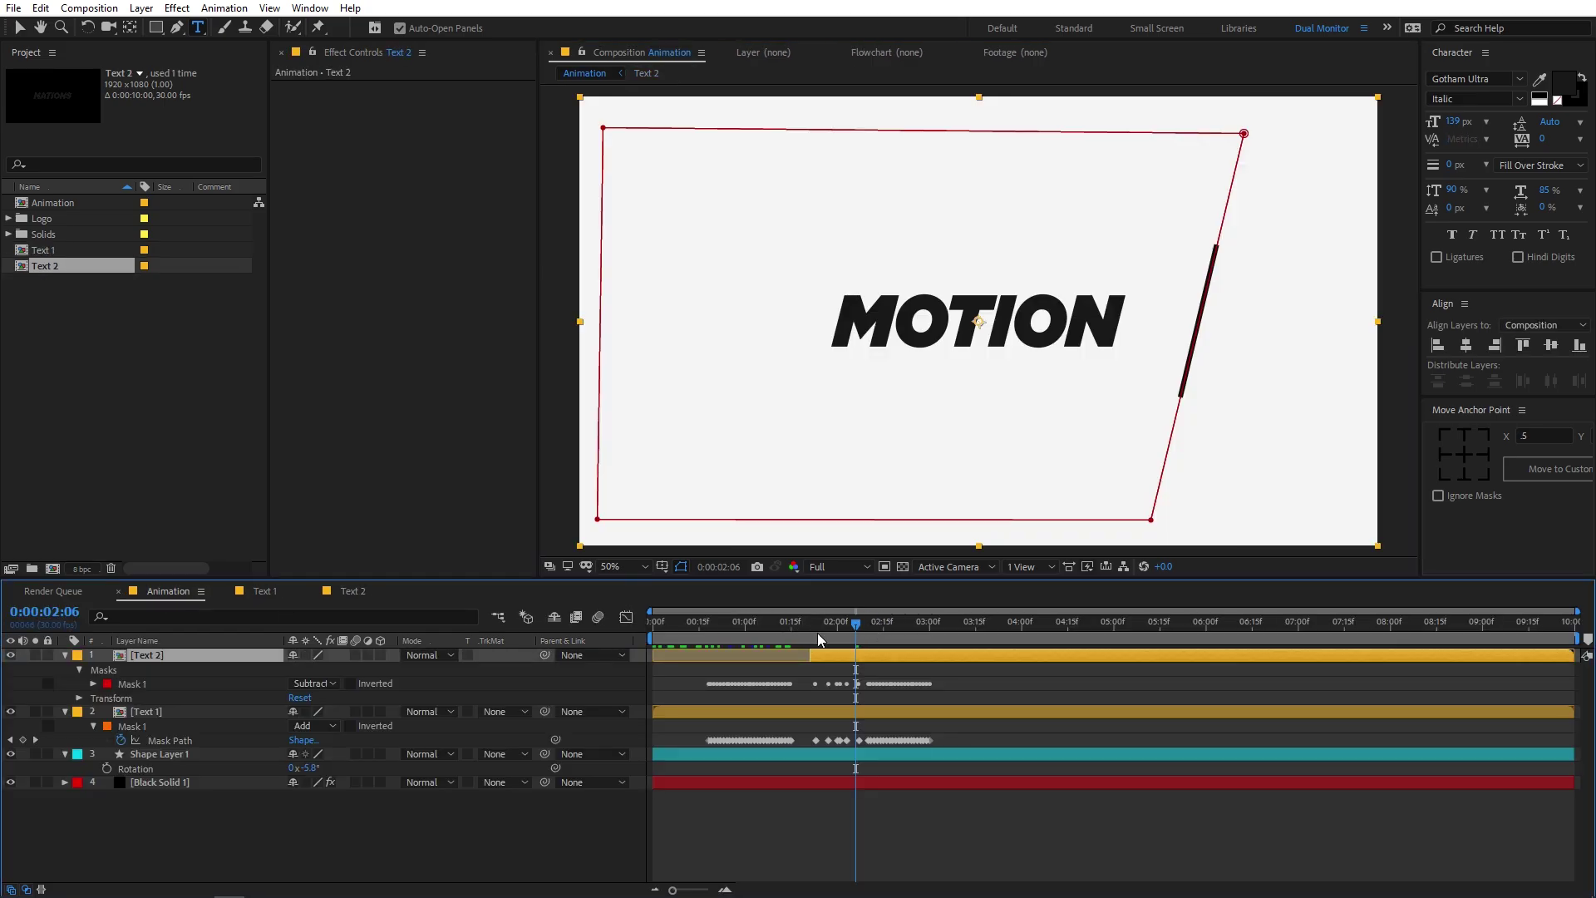
{"action": "key", "text": "space"}
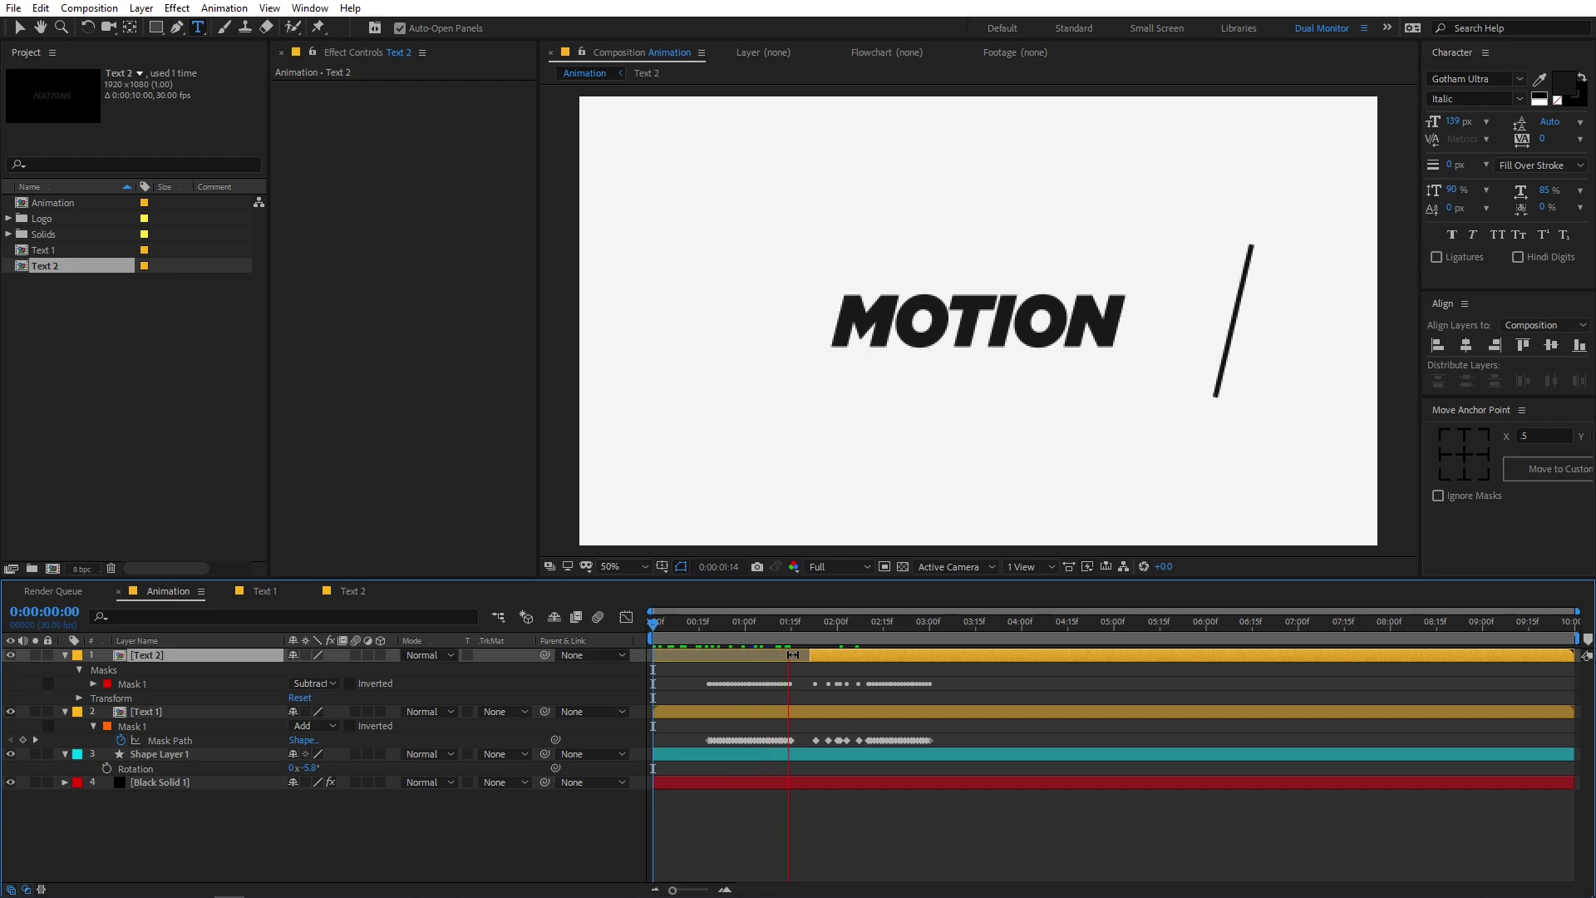
{"action": "left_click", "coordinate": [968, 624]}
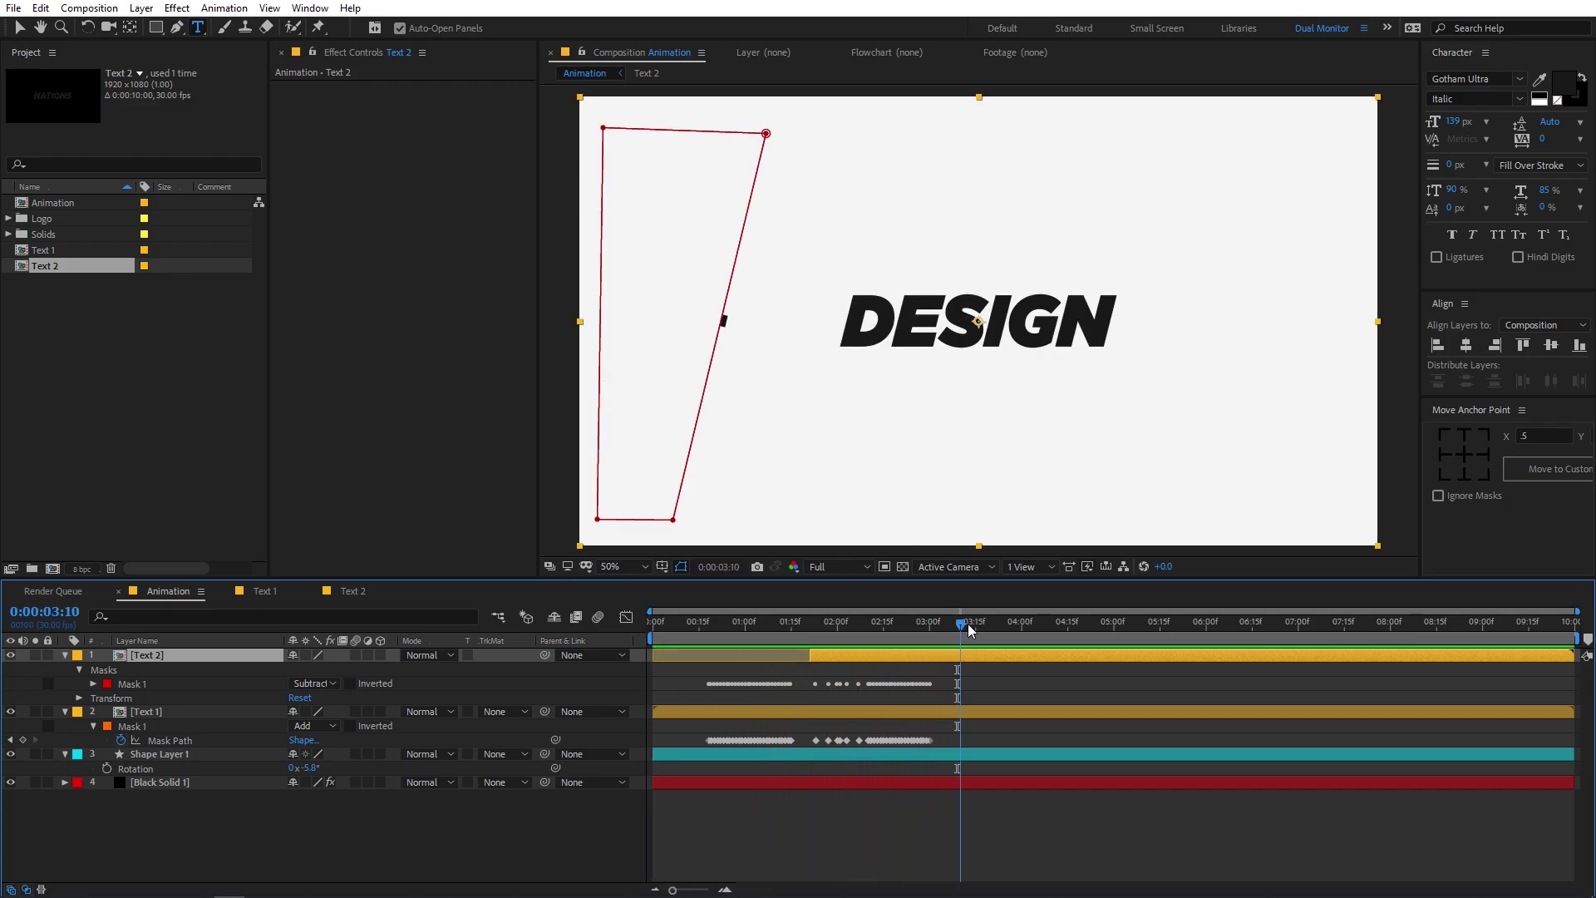
{"action": "left_click_drag", "start_coordinate": [967, 624], "coordinate": [896, 637]}
Step: Pre-compose the Text 2, Text 1 and Shape Layer 1 layers into a new composition named Text Animation
{"action": "left_click", "coordinate": [148, 755], "text": "shift"}
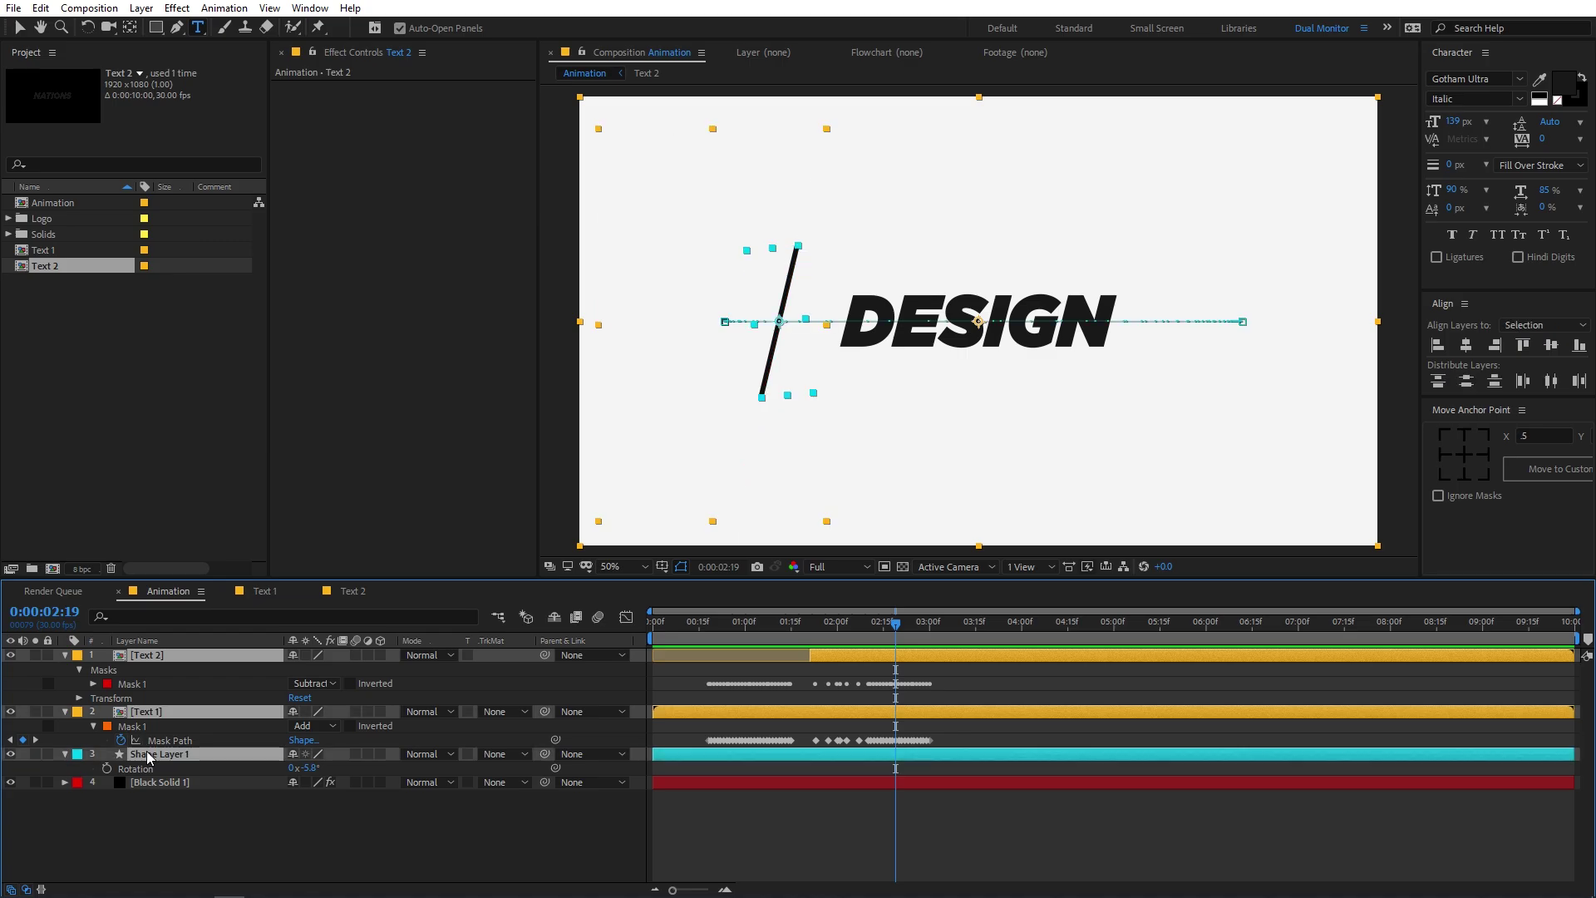
{"action": "right_click", "coordinate": [162, 755]}
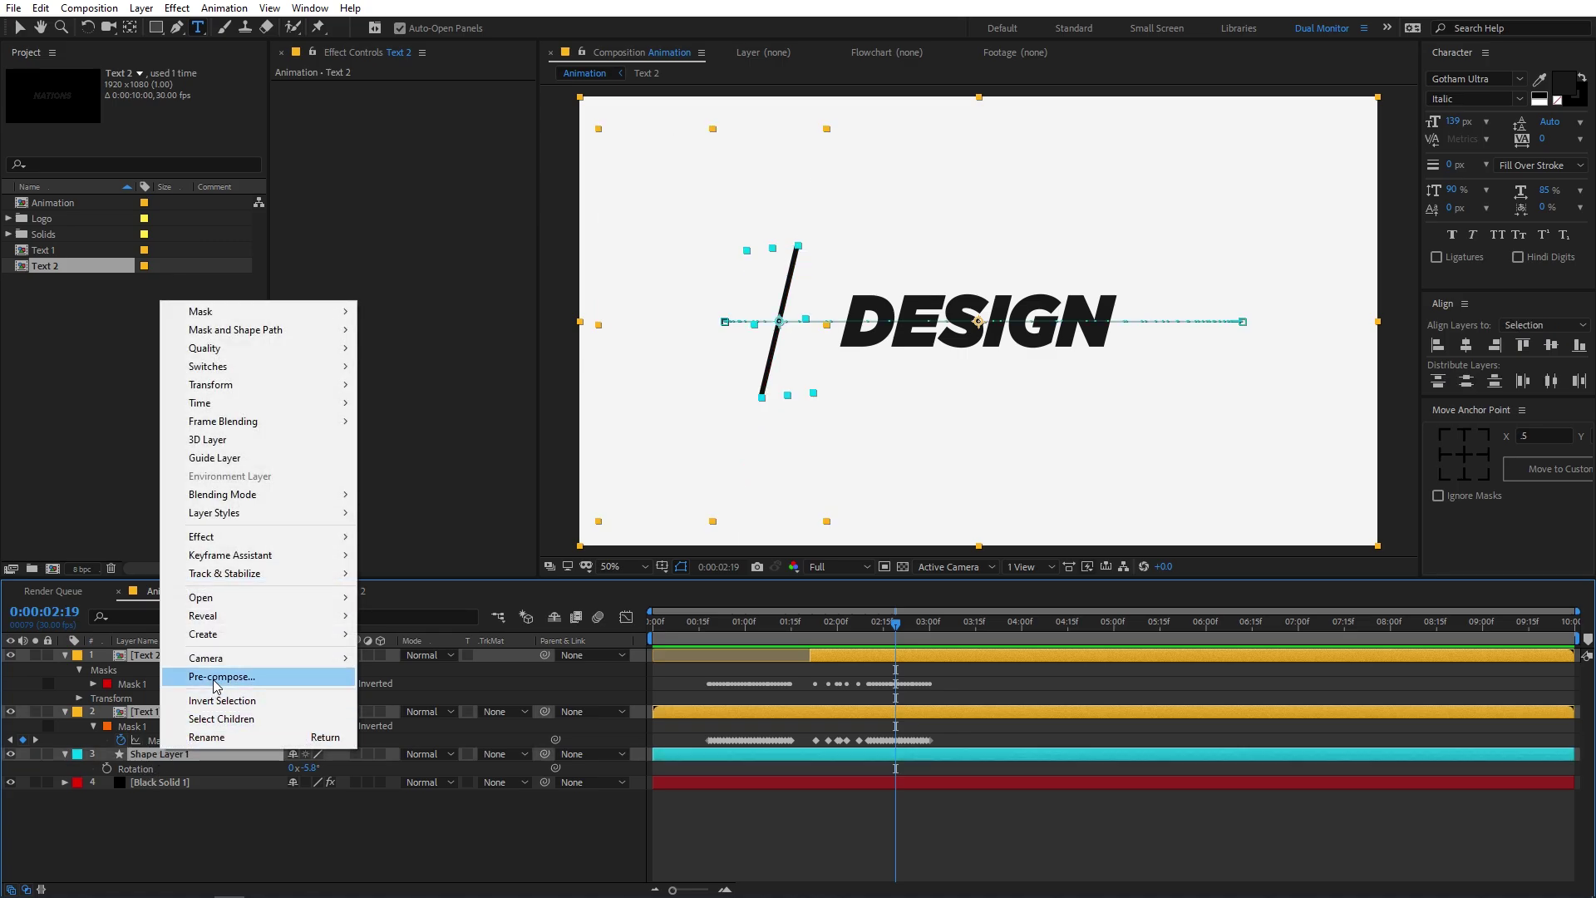
{"action": "left_click", "coordinate": [213, 680]}
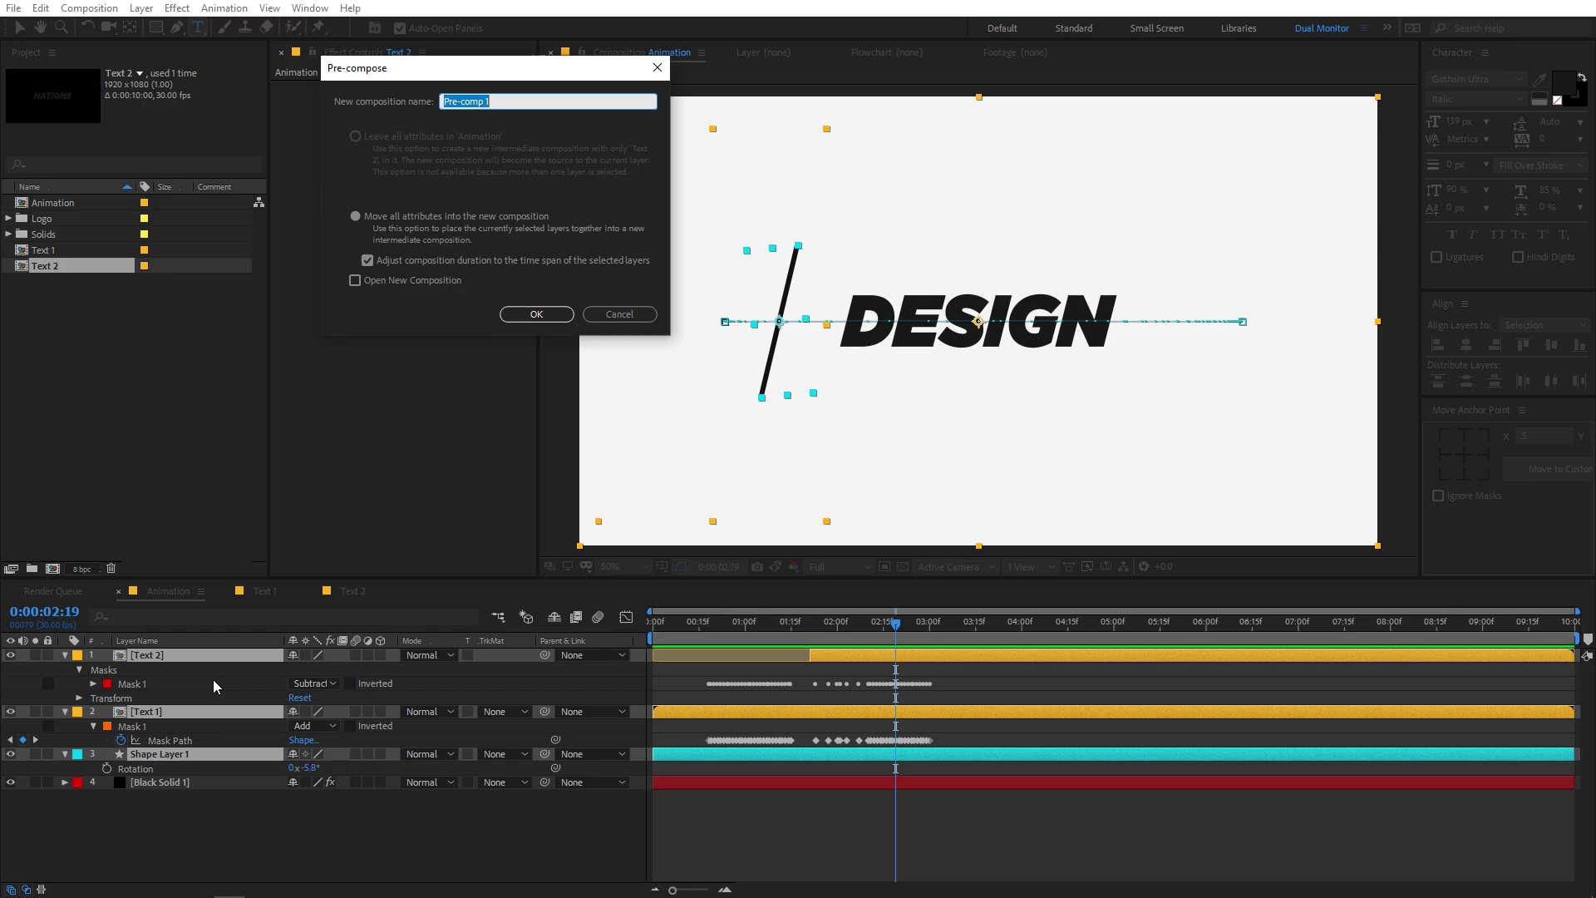
{"action": "type", "text": "Text Animation"}
{"action": "left_click", "coordinate": [537, 315]}
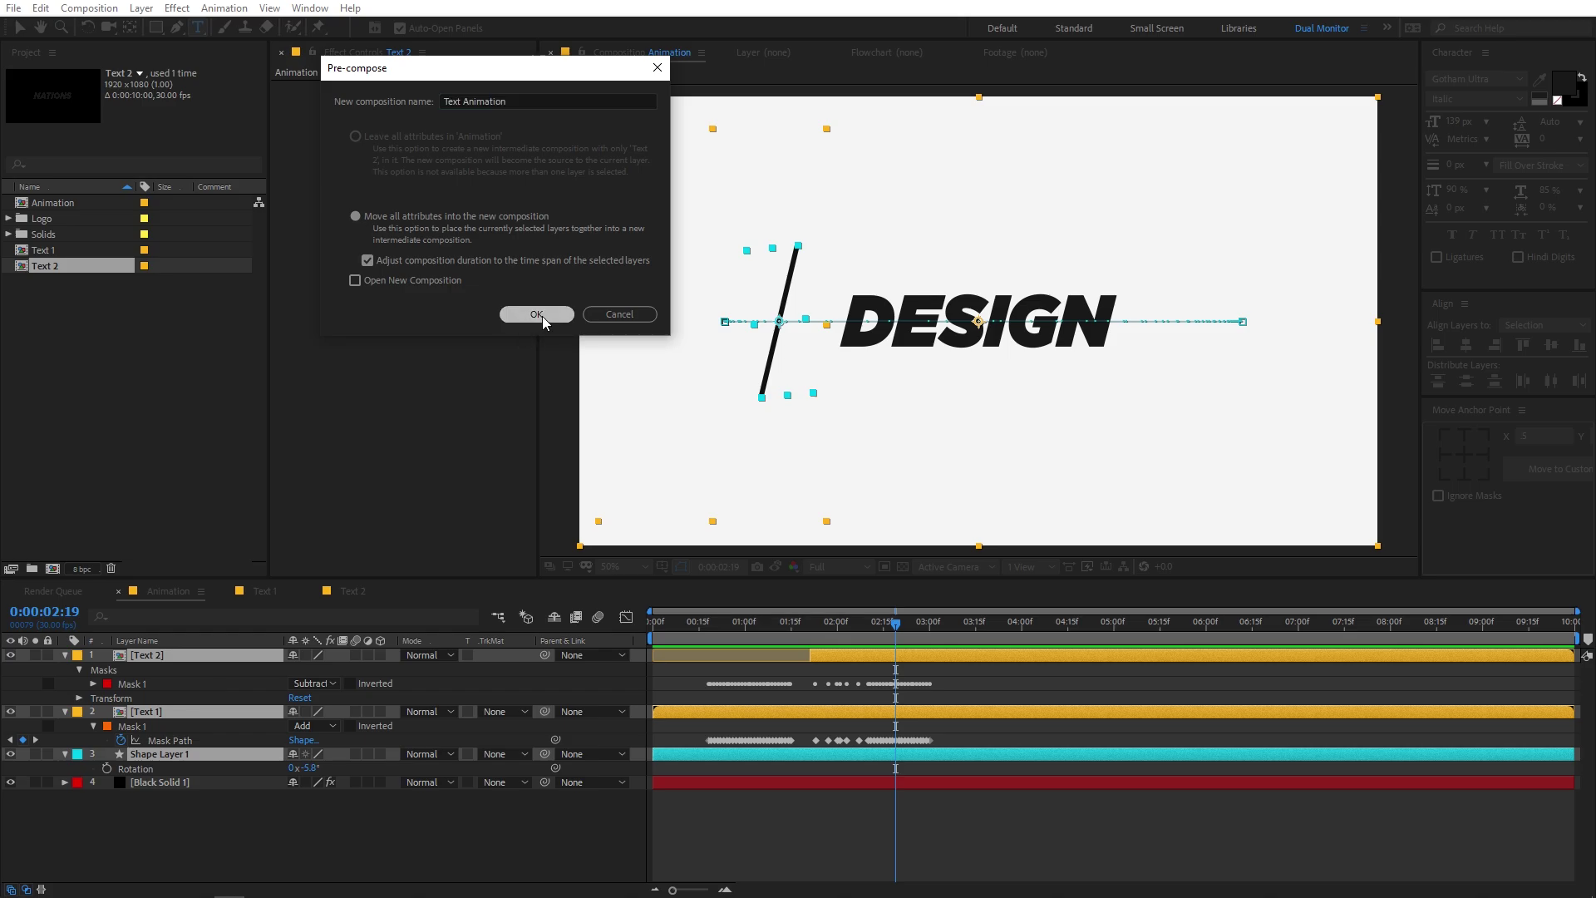
{"action": "left_click", "coordinate": [819, 743]}
Step: At 0:00:01:24, duplicate the Text Animation layer and make the upper copy a 3D layer
{"action": "left_click_drag", "start_coordinate": [872, 631], "coordinate": [821, 635]}
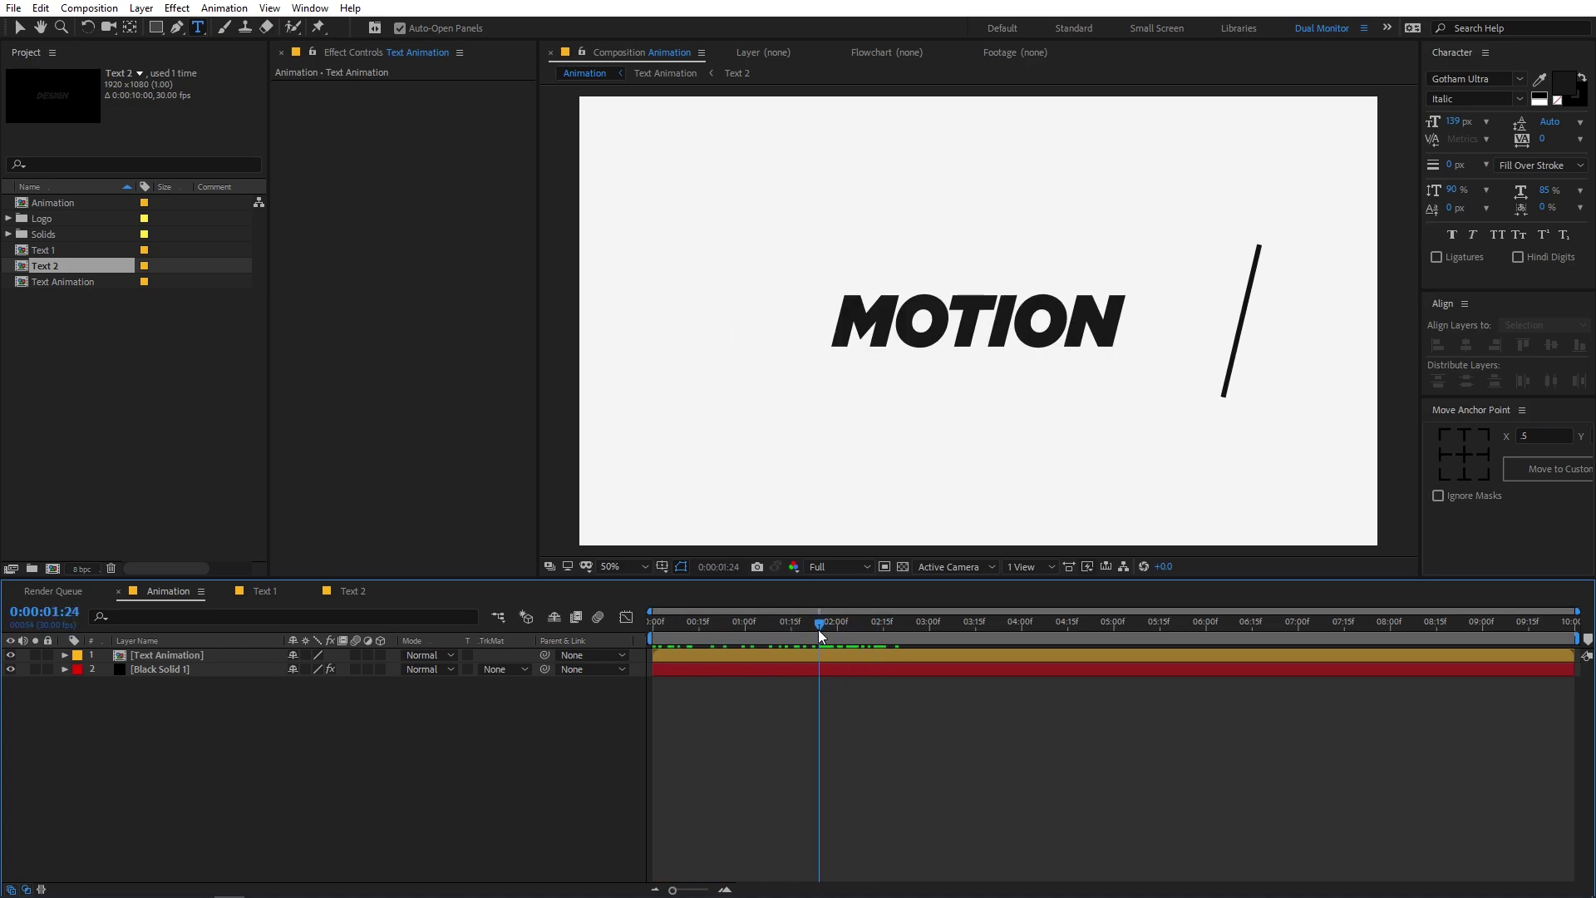
{"action": "left_click", "coordinate": [203, 656]}
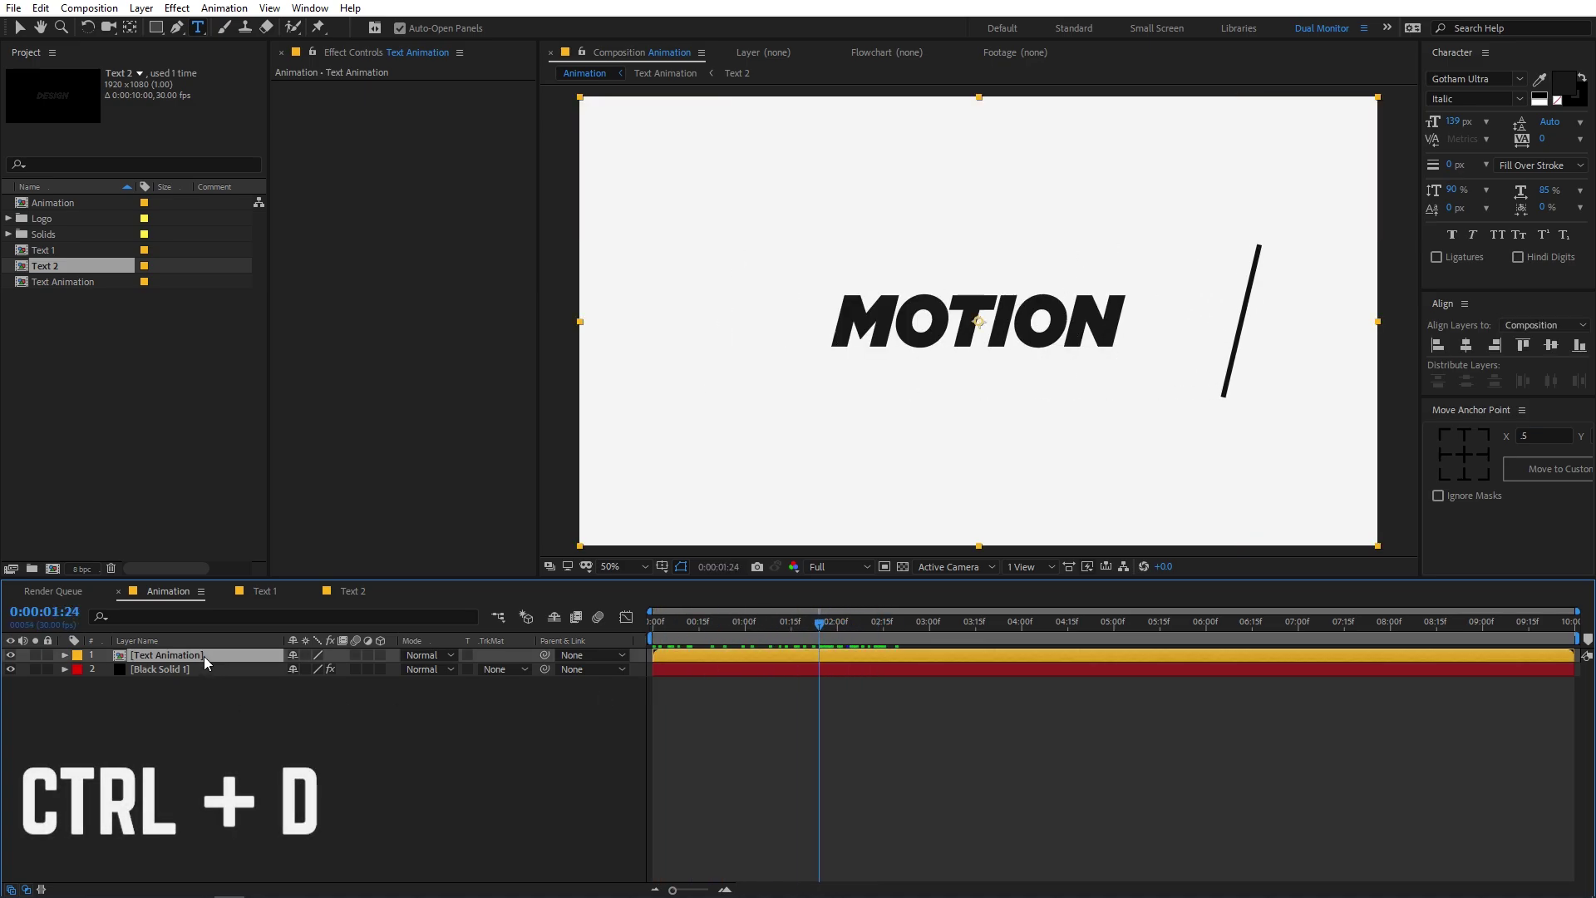
{"action": "key", "text": "ctrl+d"}
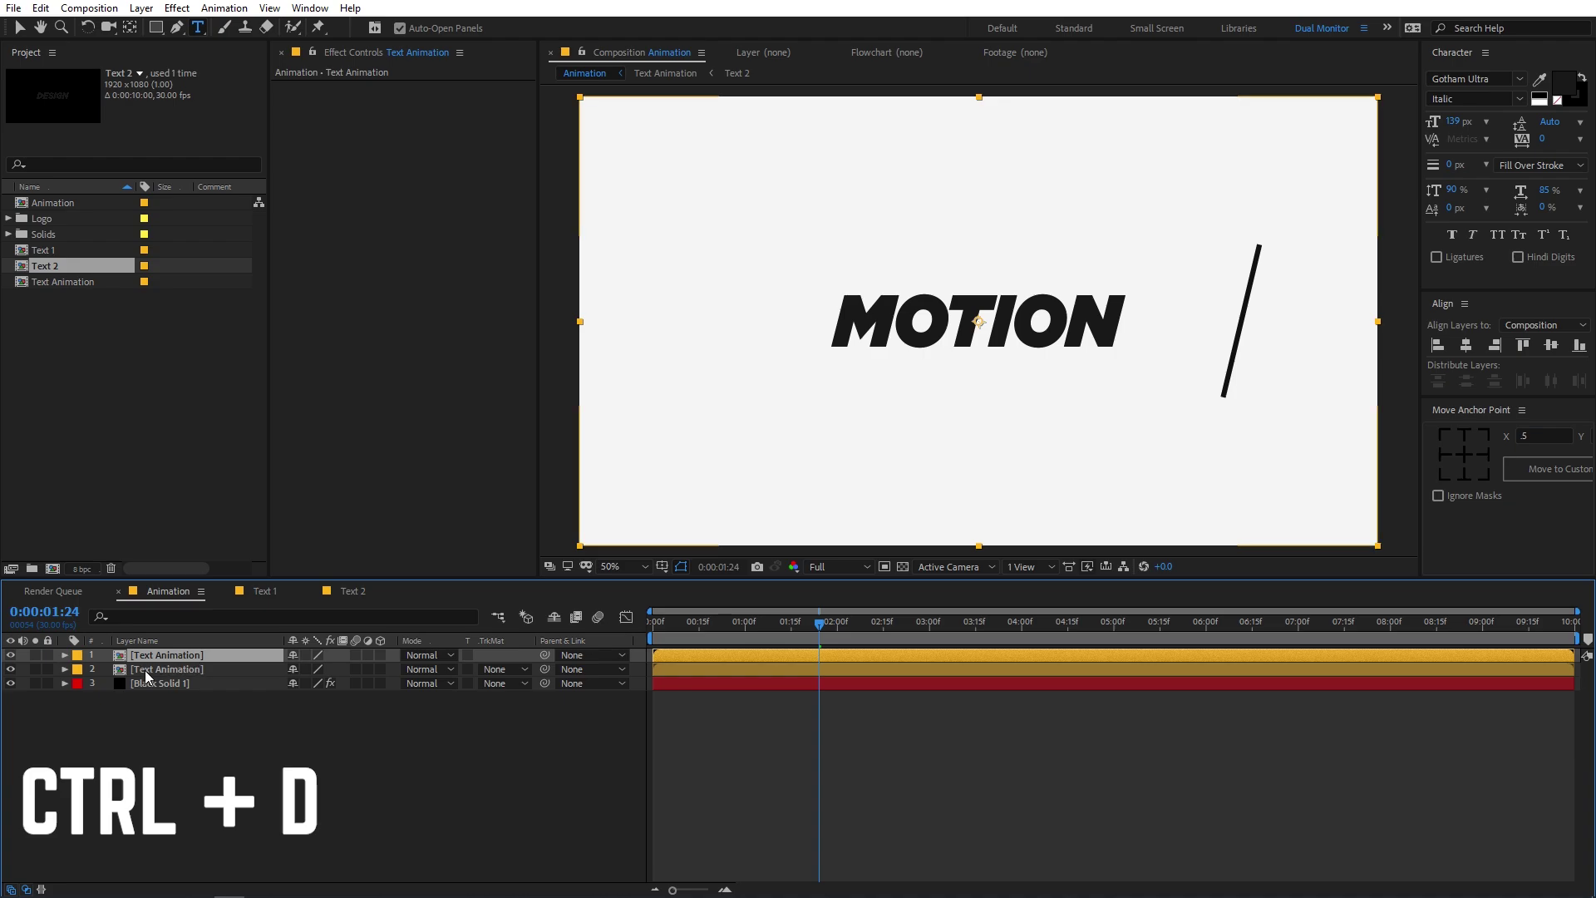
{"action": "left_click", "coordinate": [380, 655]}
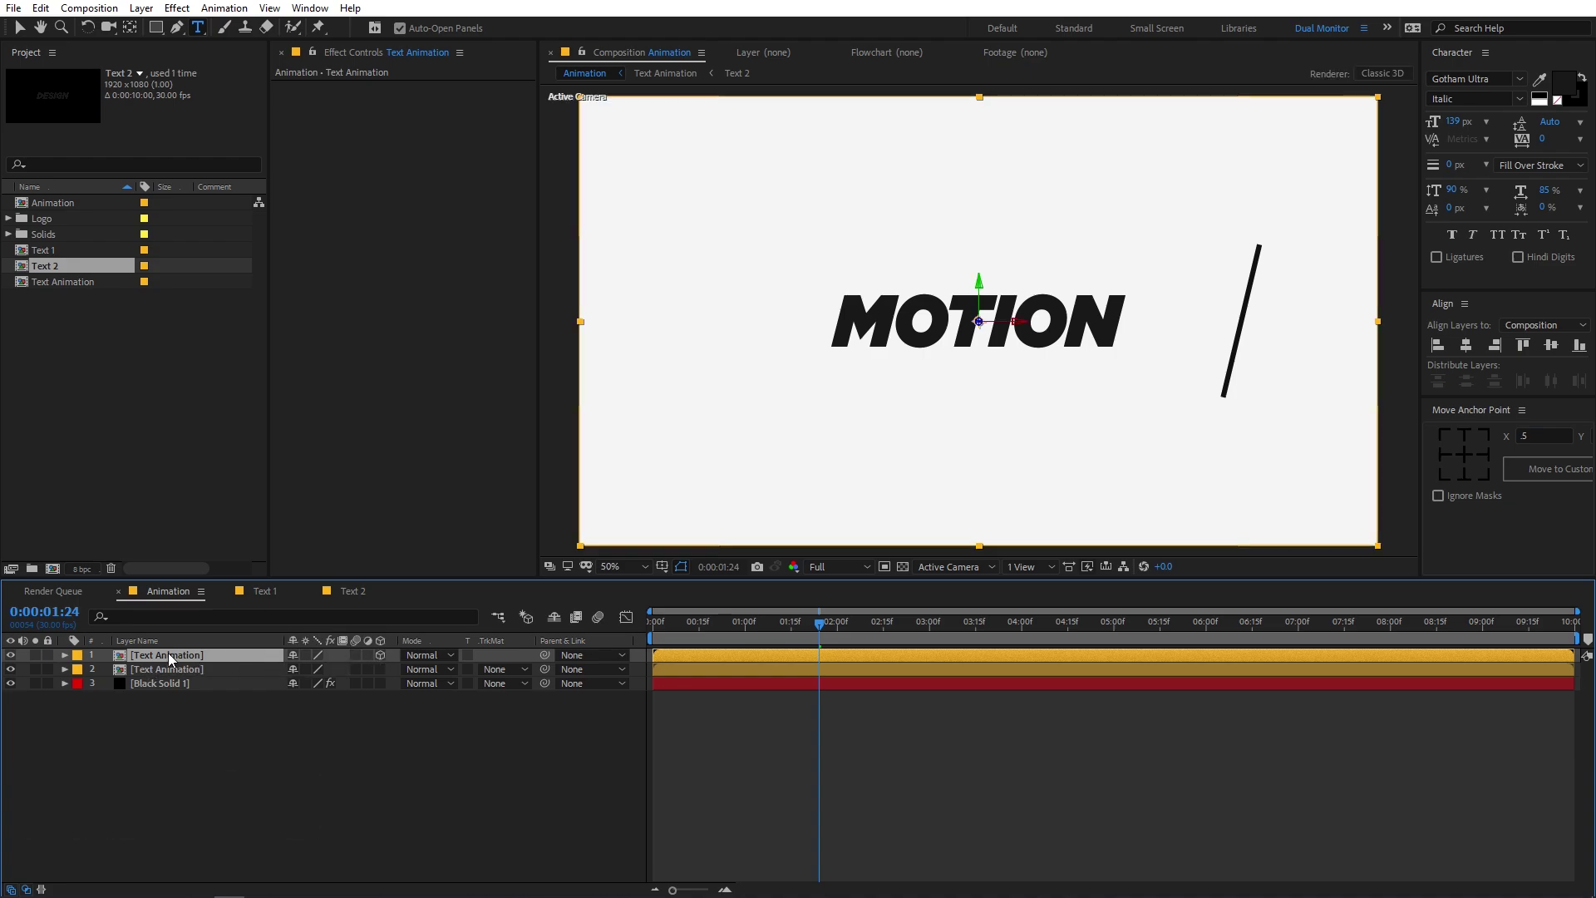
Step: Set the X Rotation of the upper Text Animation copy to -85° so it lies nearly flat
{"action": "key", "text": "r"}
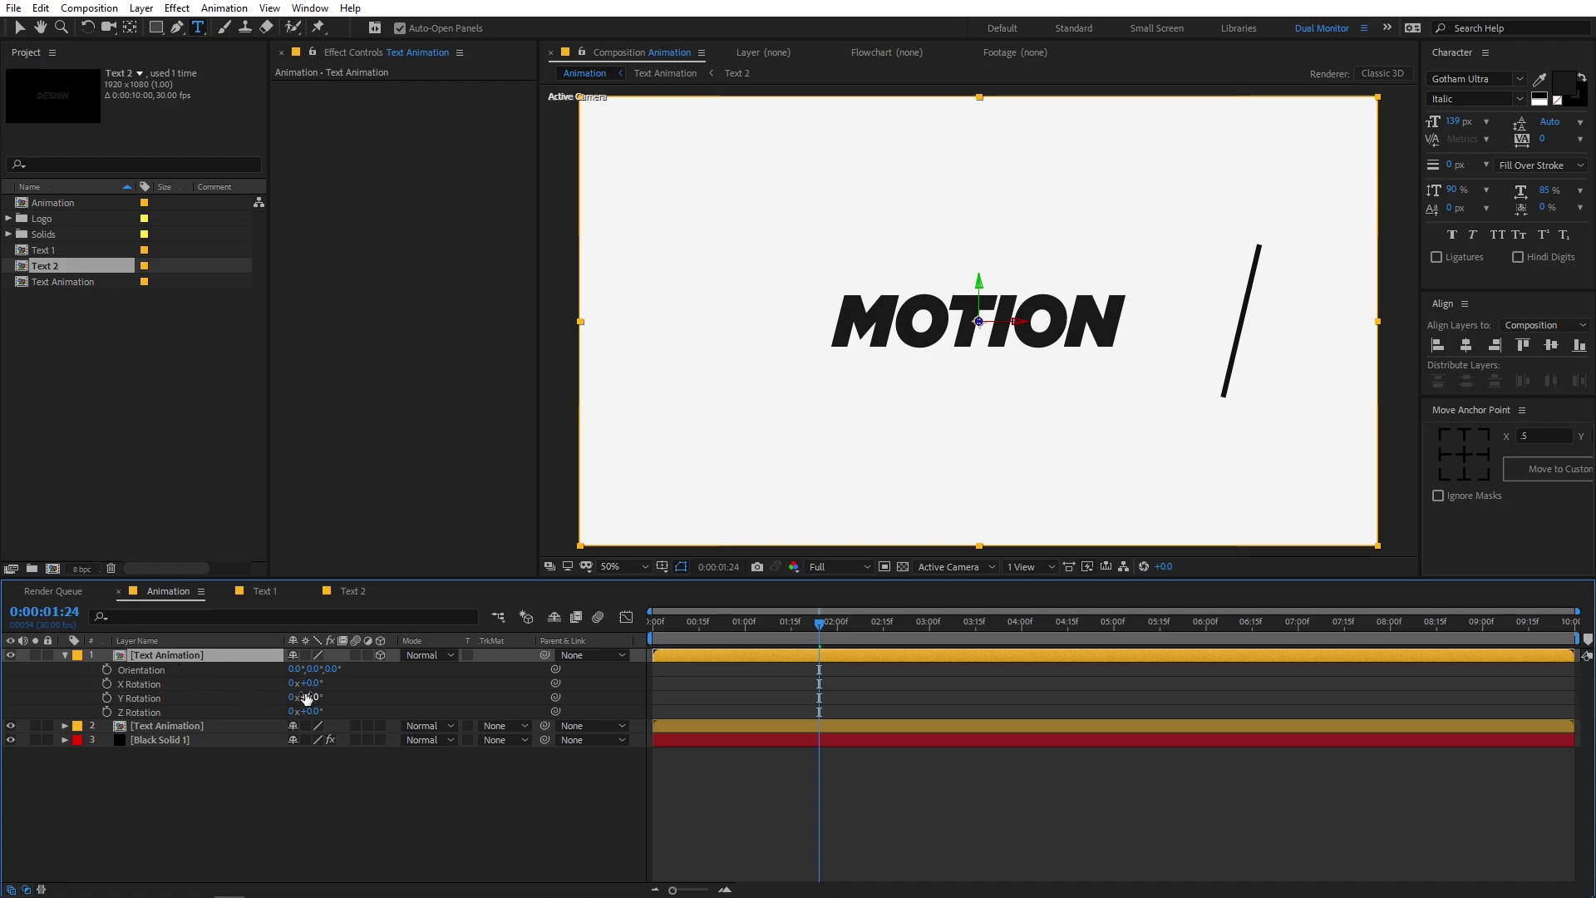
{"action": "left_click_drag", "start_coordinate": [314, 683], "coordinate": [278, 712]}
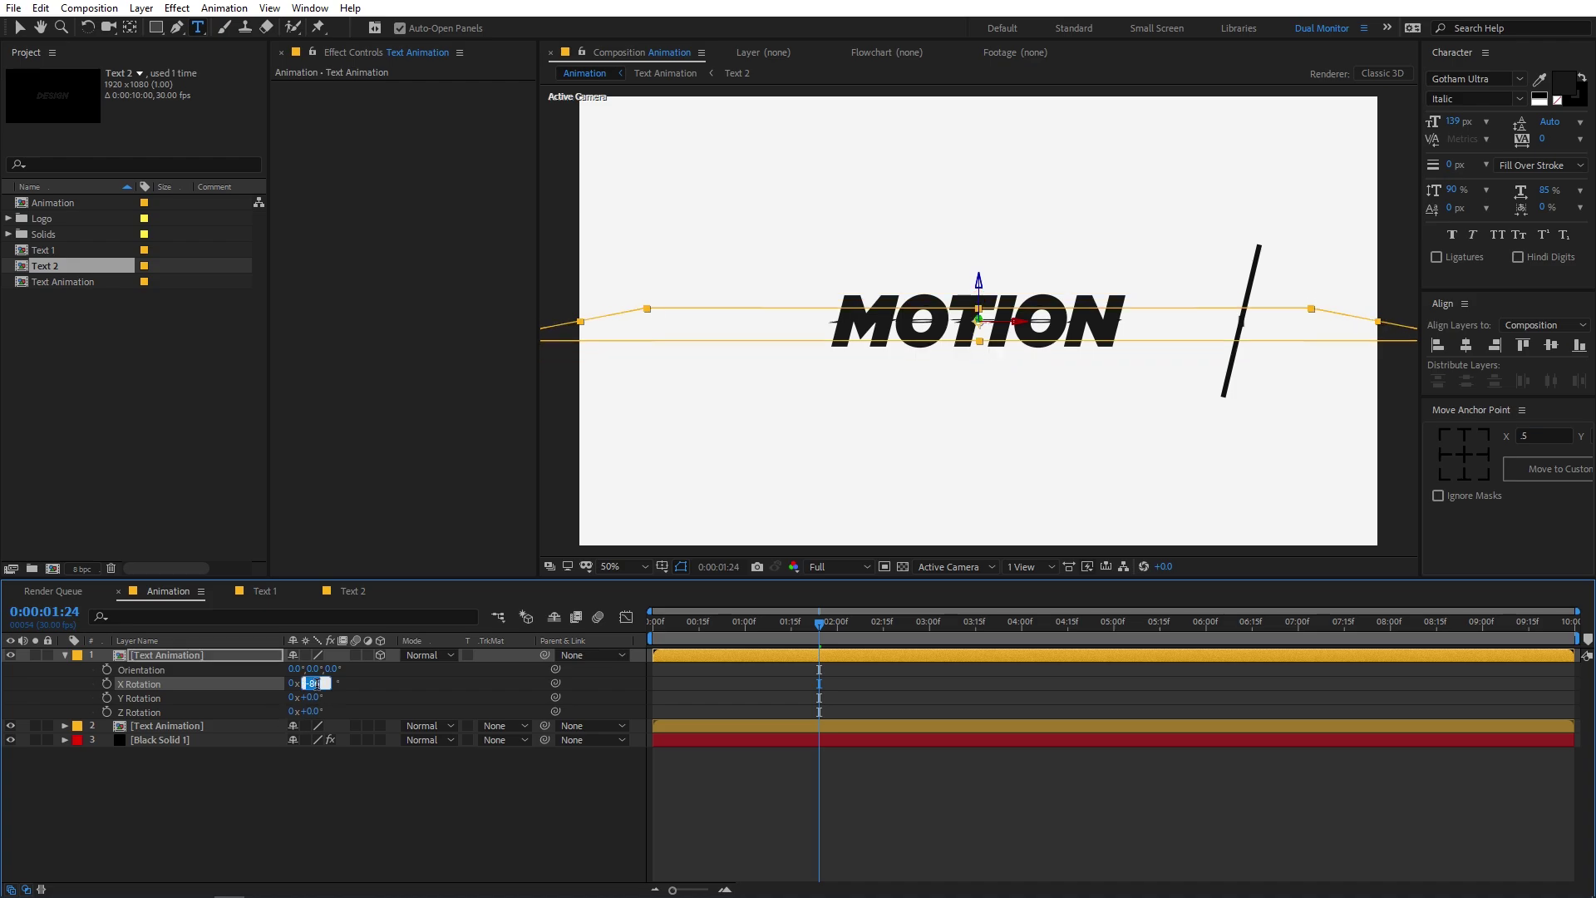
{"action": "key", "text": "Return"}
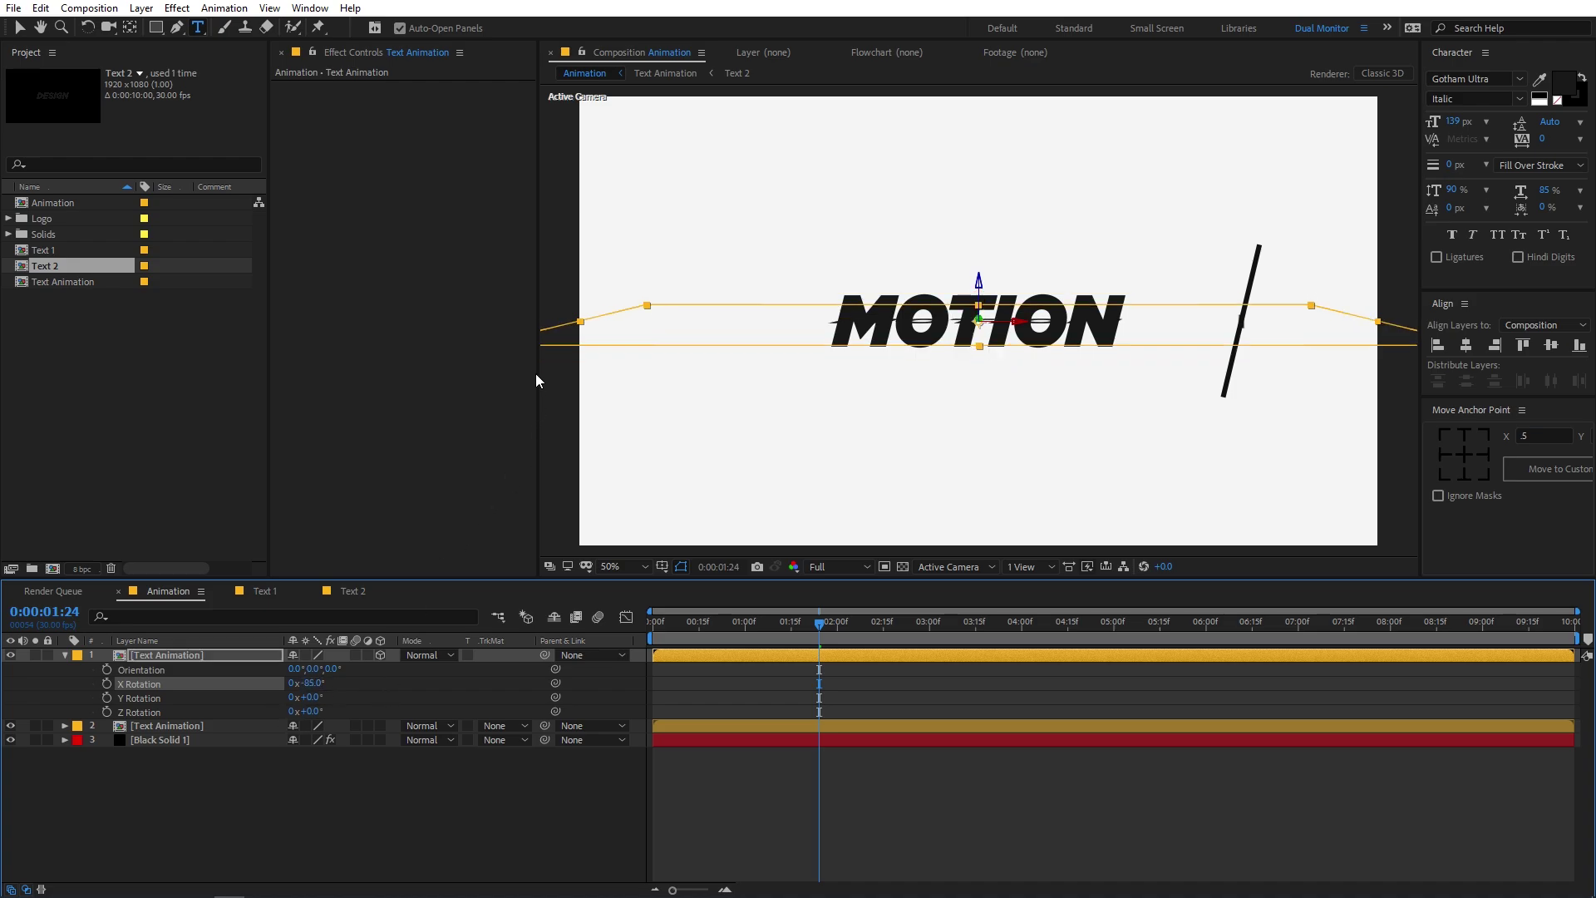
Step: Move the flattened Text Animation copy down below the MOTION text and shift it slightly to the left
{"action": "key", "text": "v"}
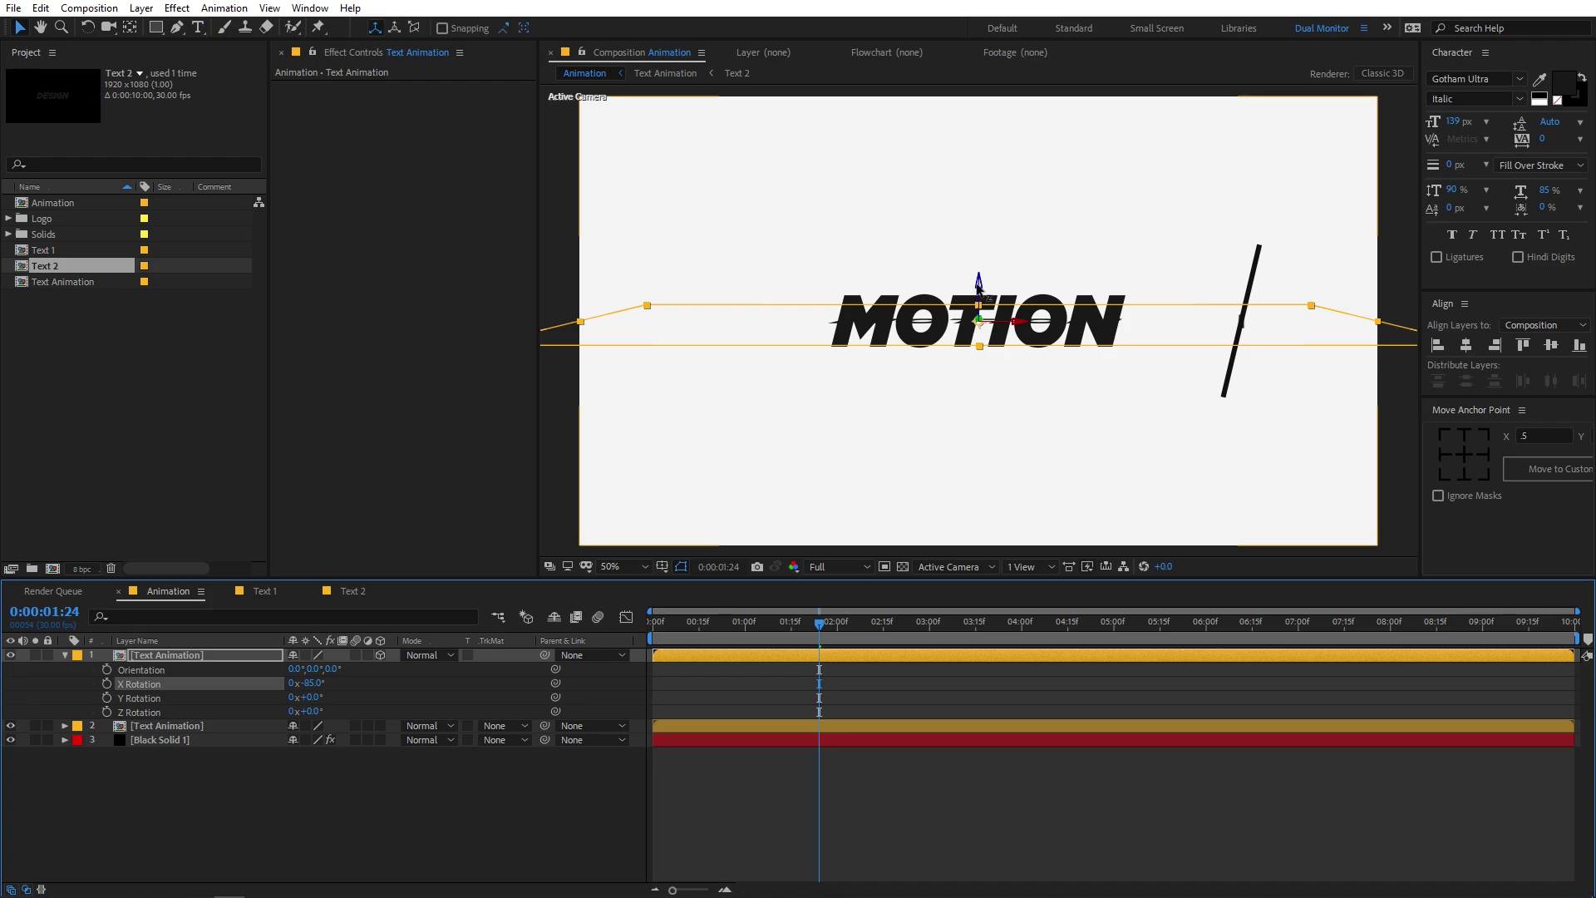
{"action": "left_click_drag", "start_coordinate": [979, 283], "coordinate": [966, 401]}
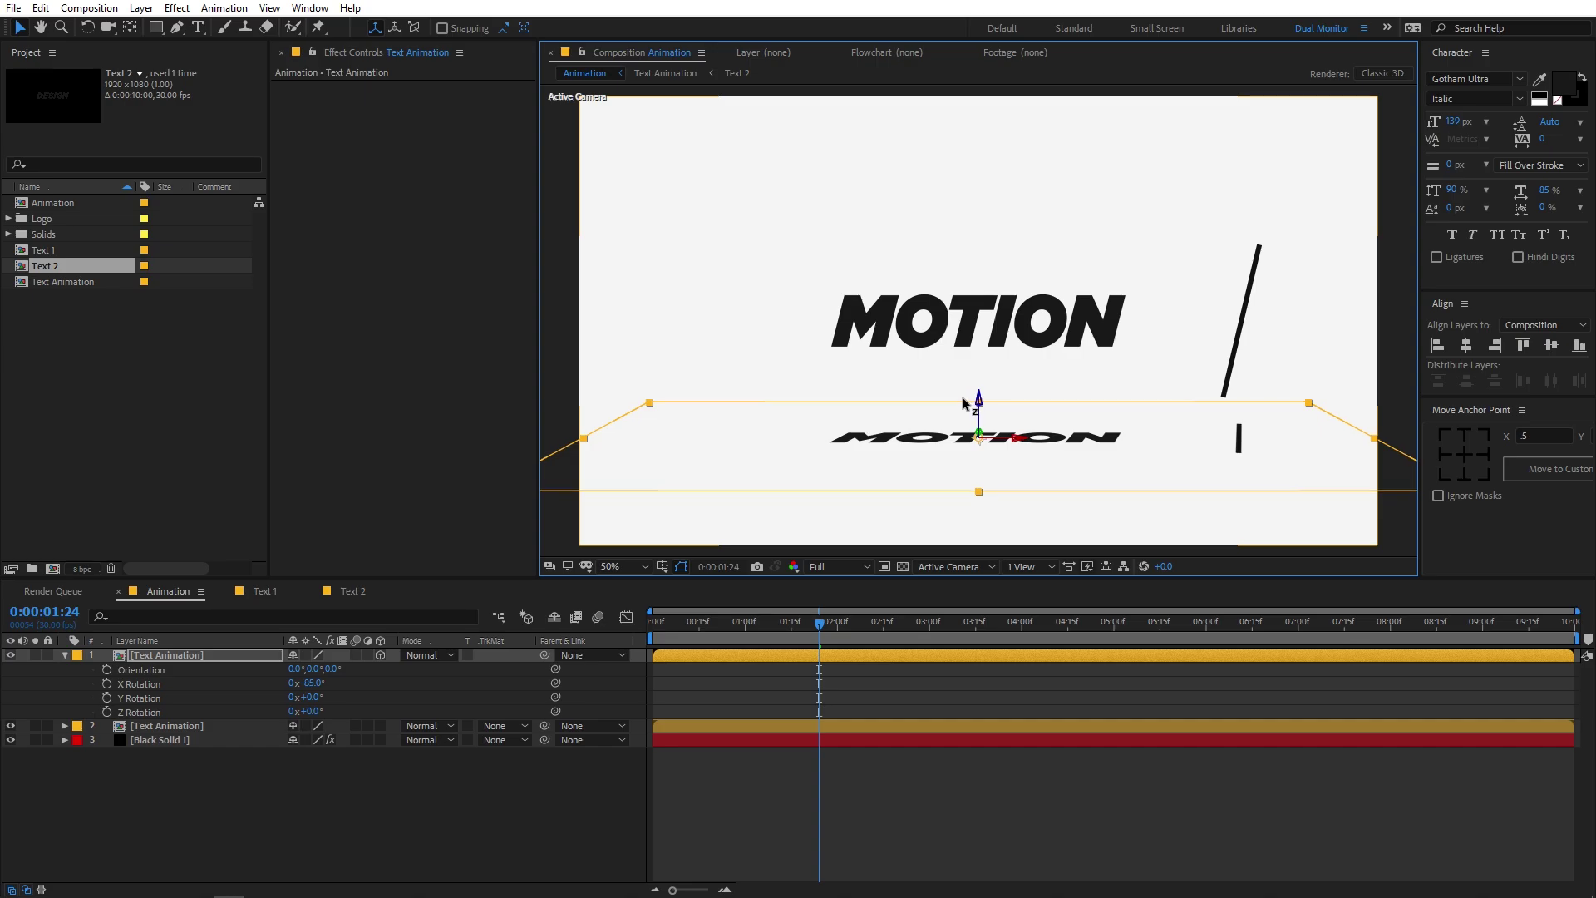
{"action": "mouse_move", "coordinate": [807, 654]}
{"action": "left_mouse_down"}
{"action": "mouse_move", "coordinate": [784, 653]}
{"action": "mouse_move", "coordinate": [807, 654]}
{"action": "left_mouse_up"}
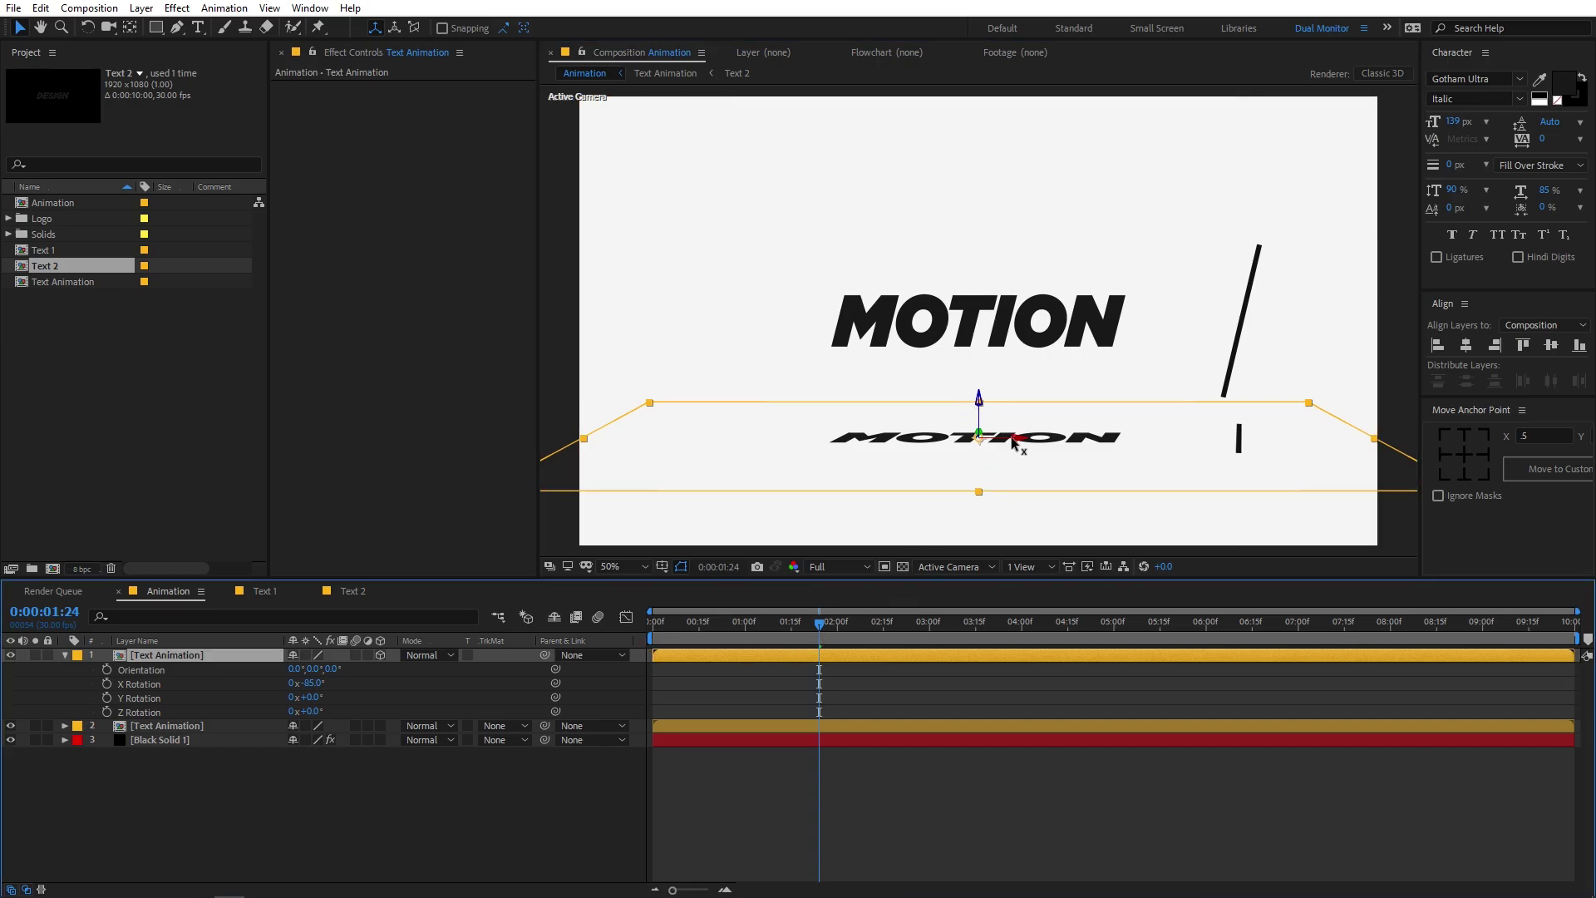
{"action": "left_click_drag", "start_coordinate": [1013, 443], "coordinate": [1000, 445]}
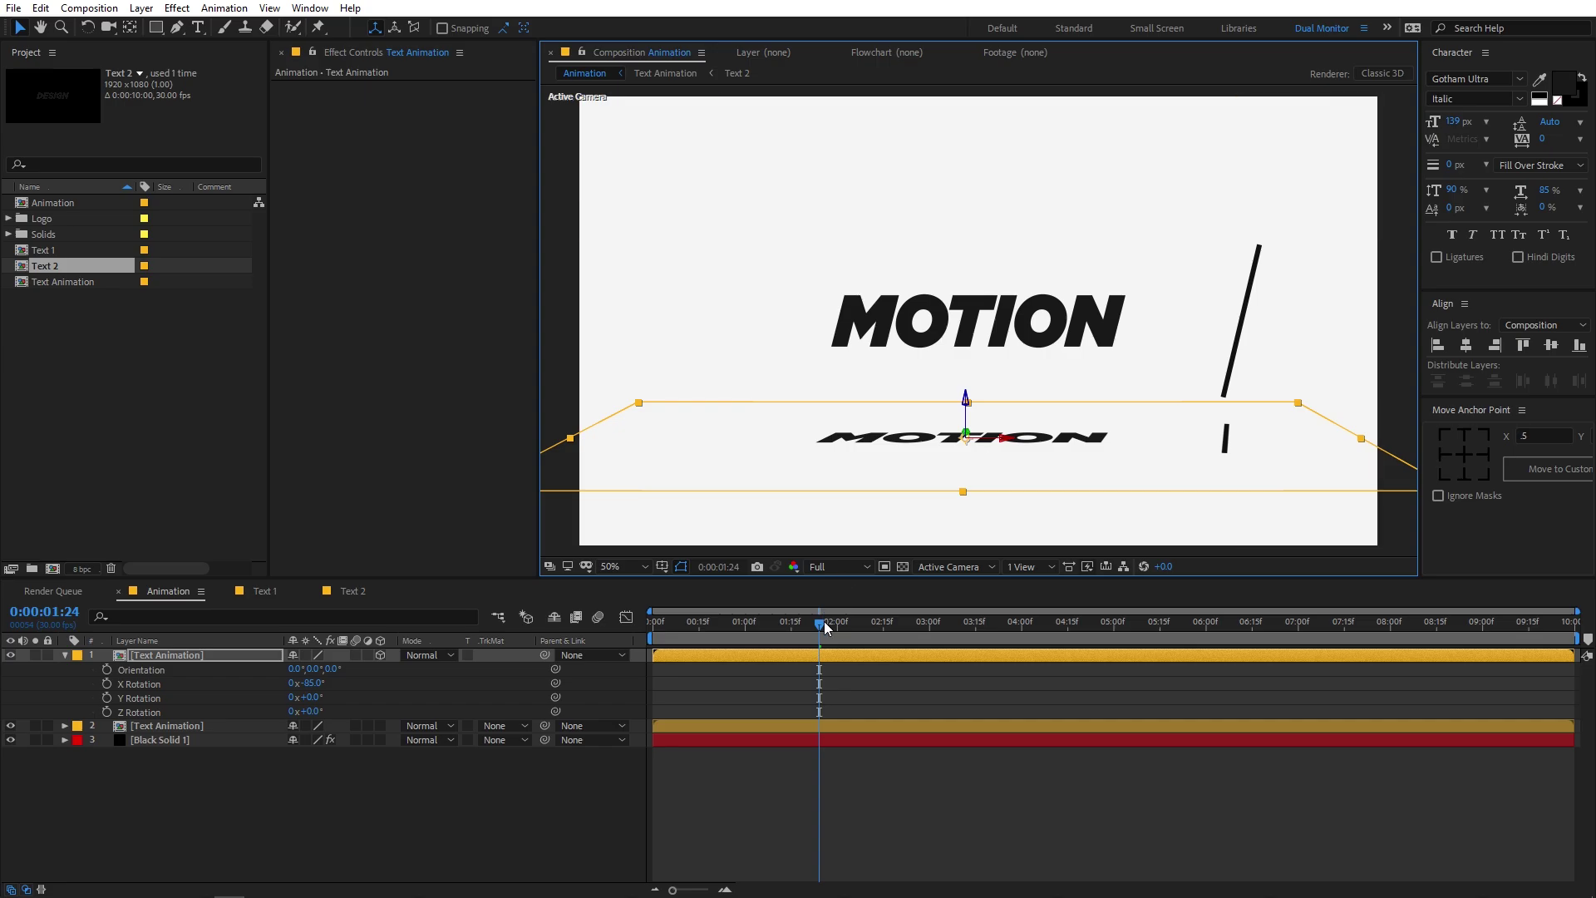
Step: Preview the animation with the flattened copy from the first frame and scrub to 0:00:01:21
{"action": "left_click_drag", "start_coordinate": [819, 623], "coordinate": [654, 624]}
{"action": "key", "text": "space"}
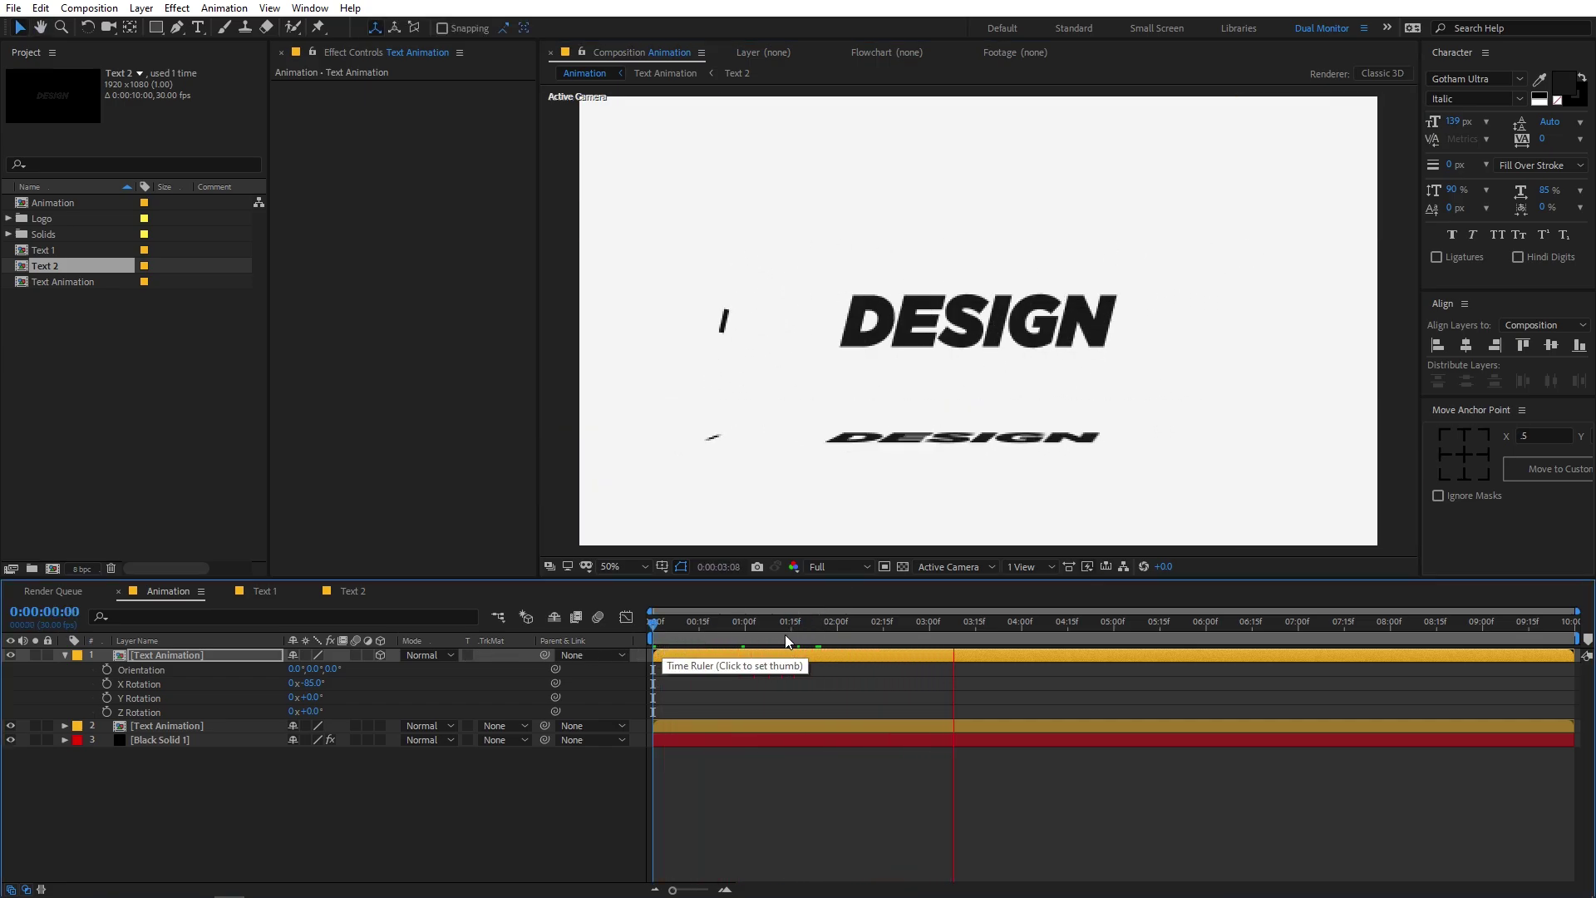
{"action": "left_click_drag", "start_coordinate": [944, 627], "coordinate": [810, 635]}
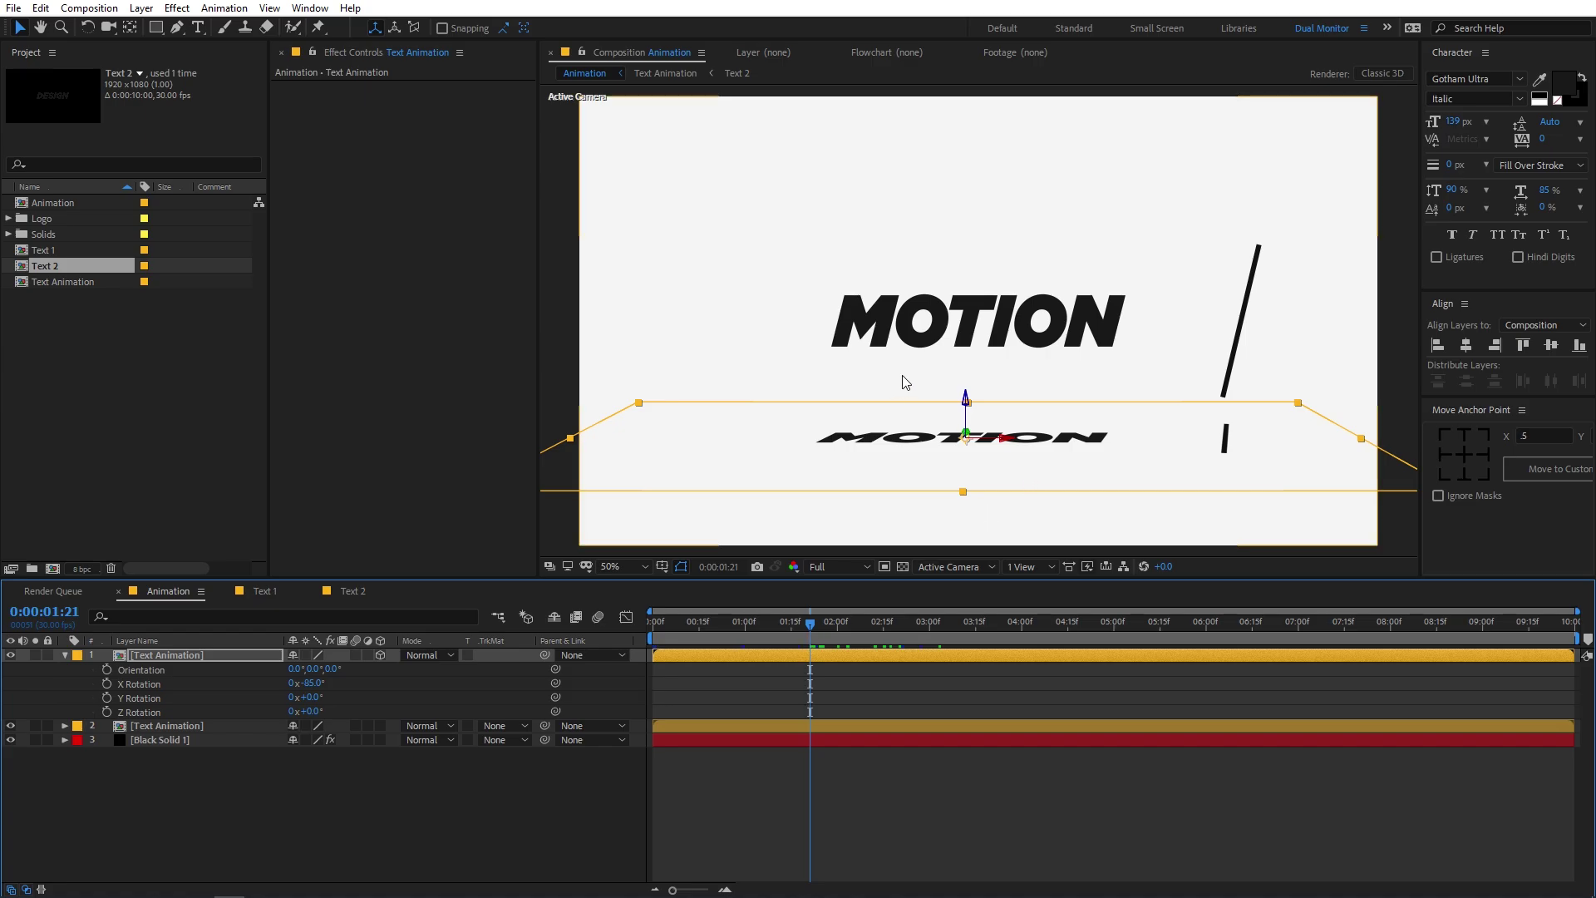
Step: Apply Gaussian Blur to the flattened Text Animation copy and set its Blurriness to 155.3
{"action": "key", "text": "ctrl+space"}
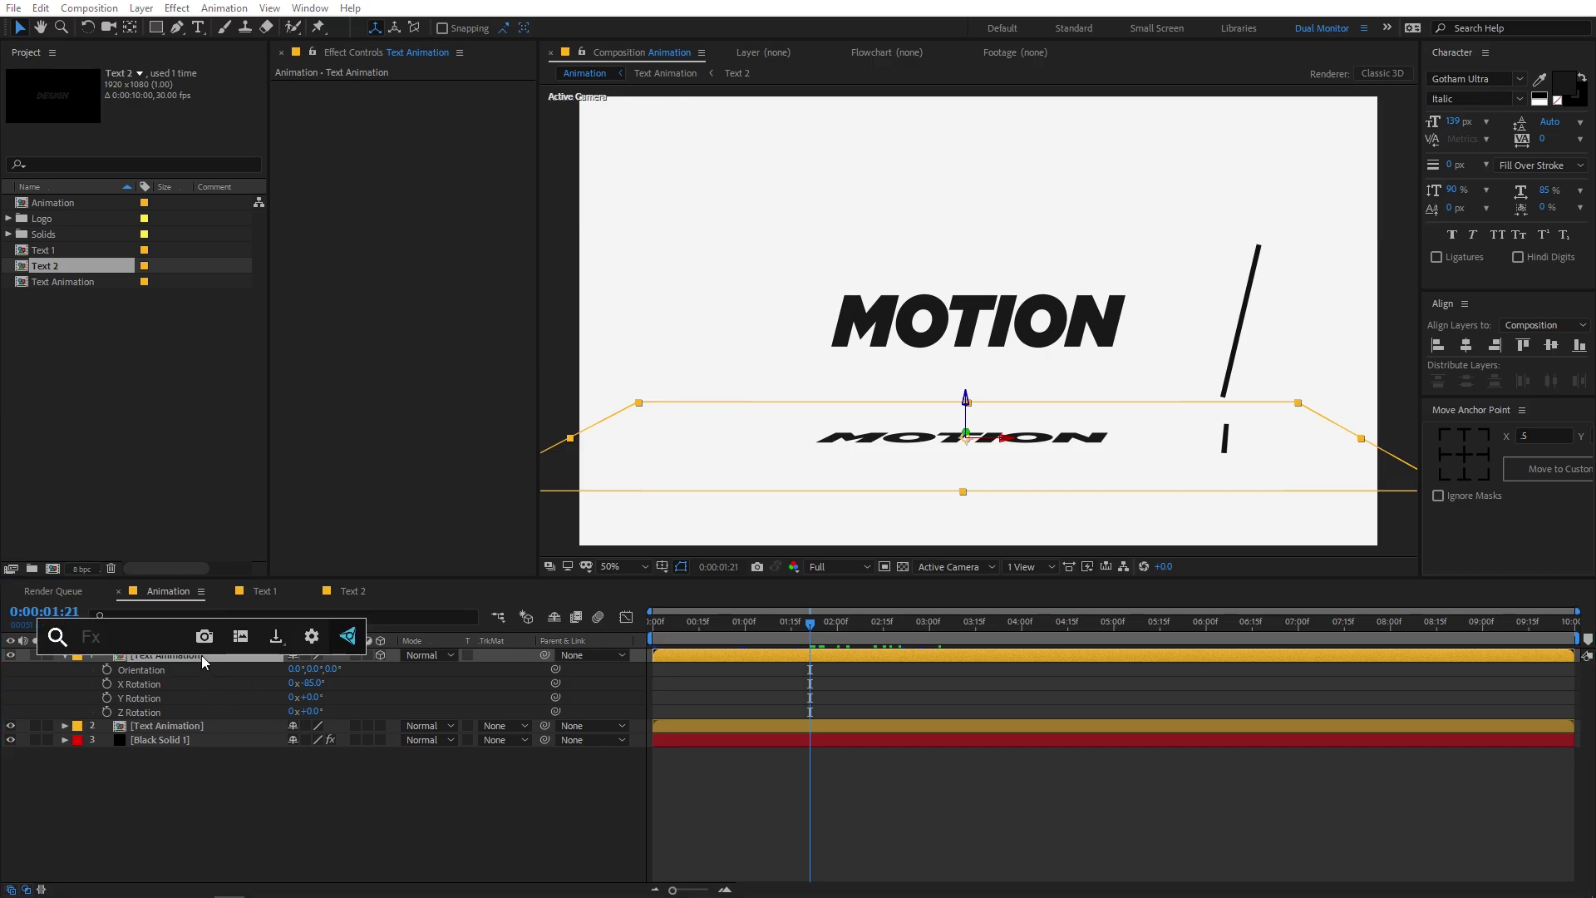
{"action": "type", "text": "gas"}
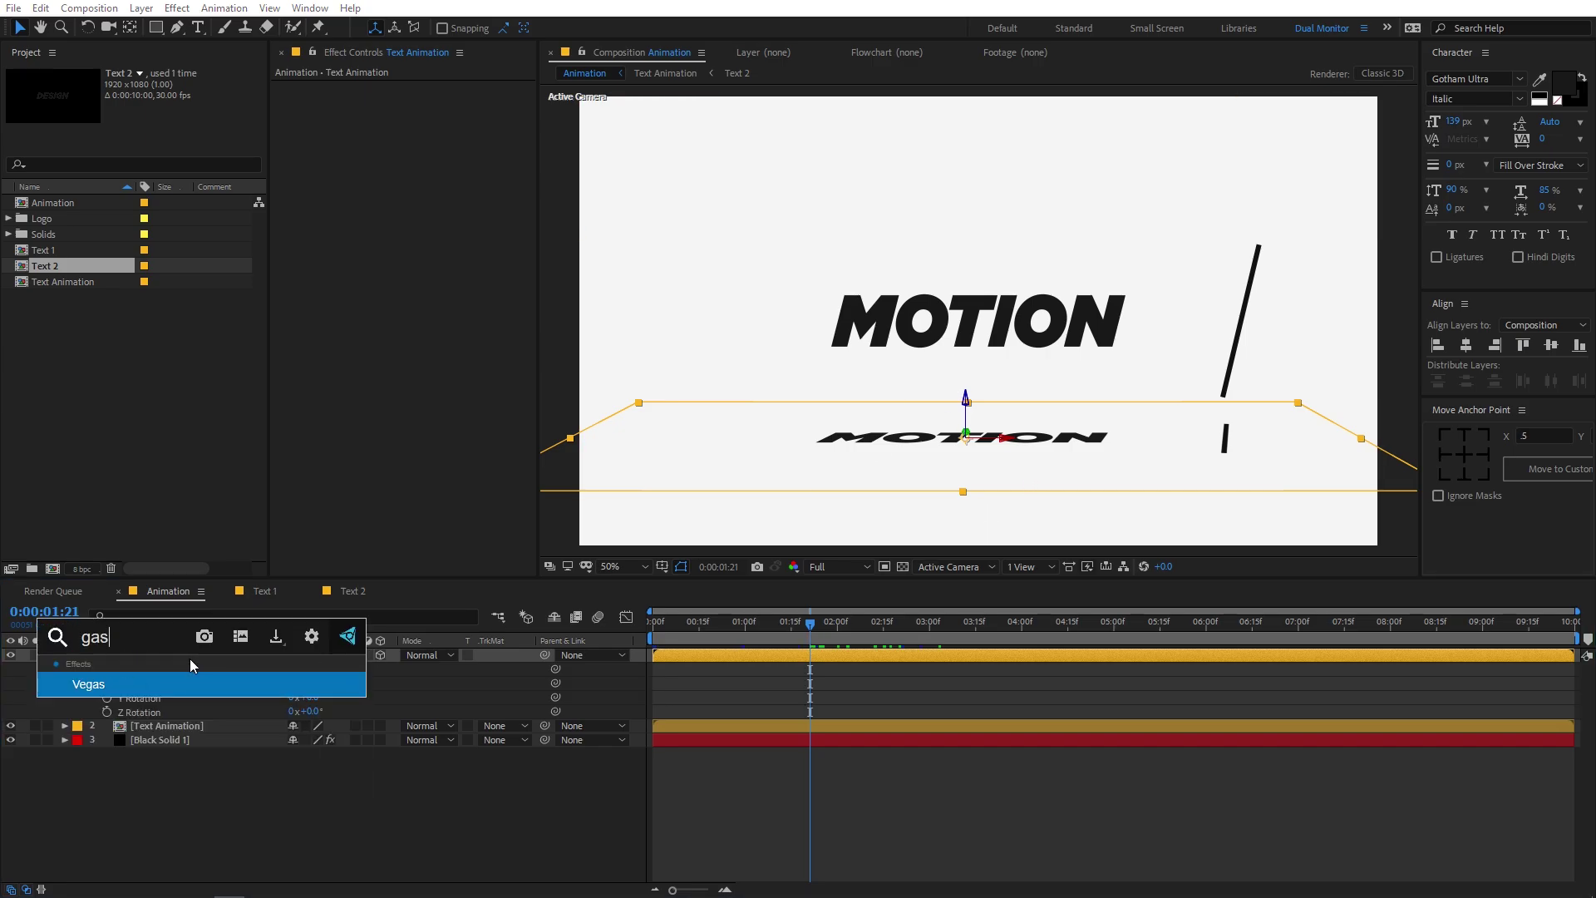
{"action": "key", "text": "BackSpace"}
{"action": "type", "text": "us"}
{"action": "left_click", "coordinate": [171, 678]}
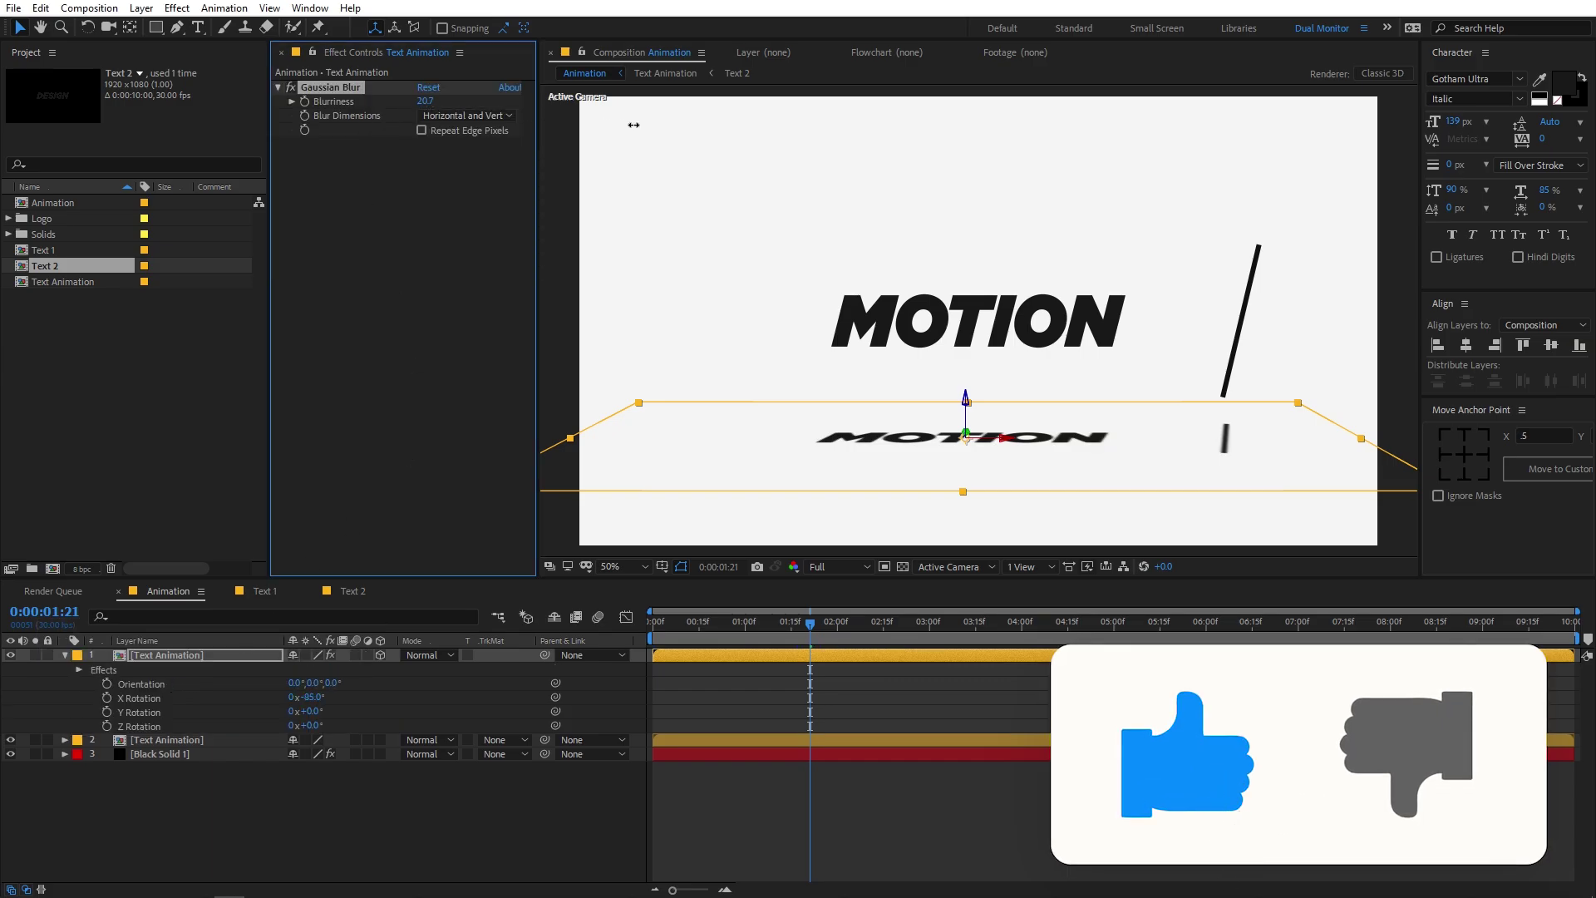
{"action": "left_click_drag", "start_coordinate": [634, 125], "coordinate": [447, 90]}
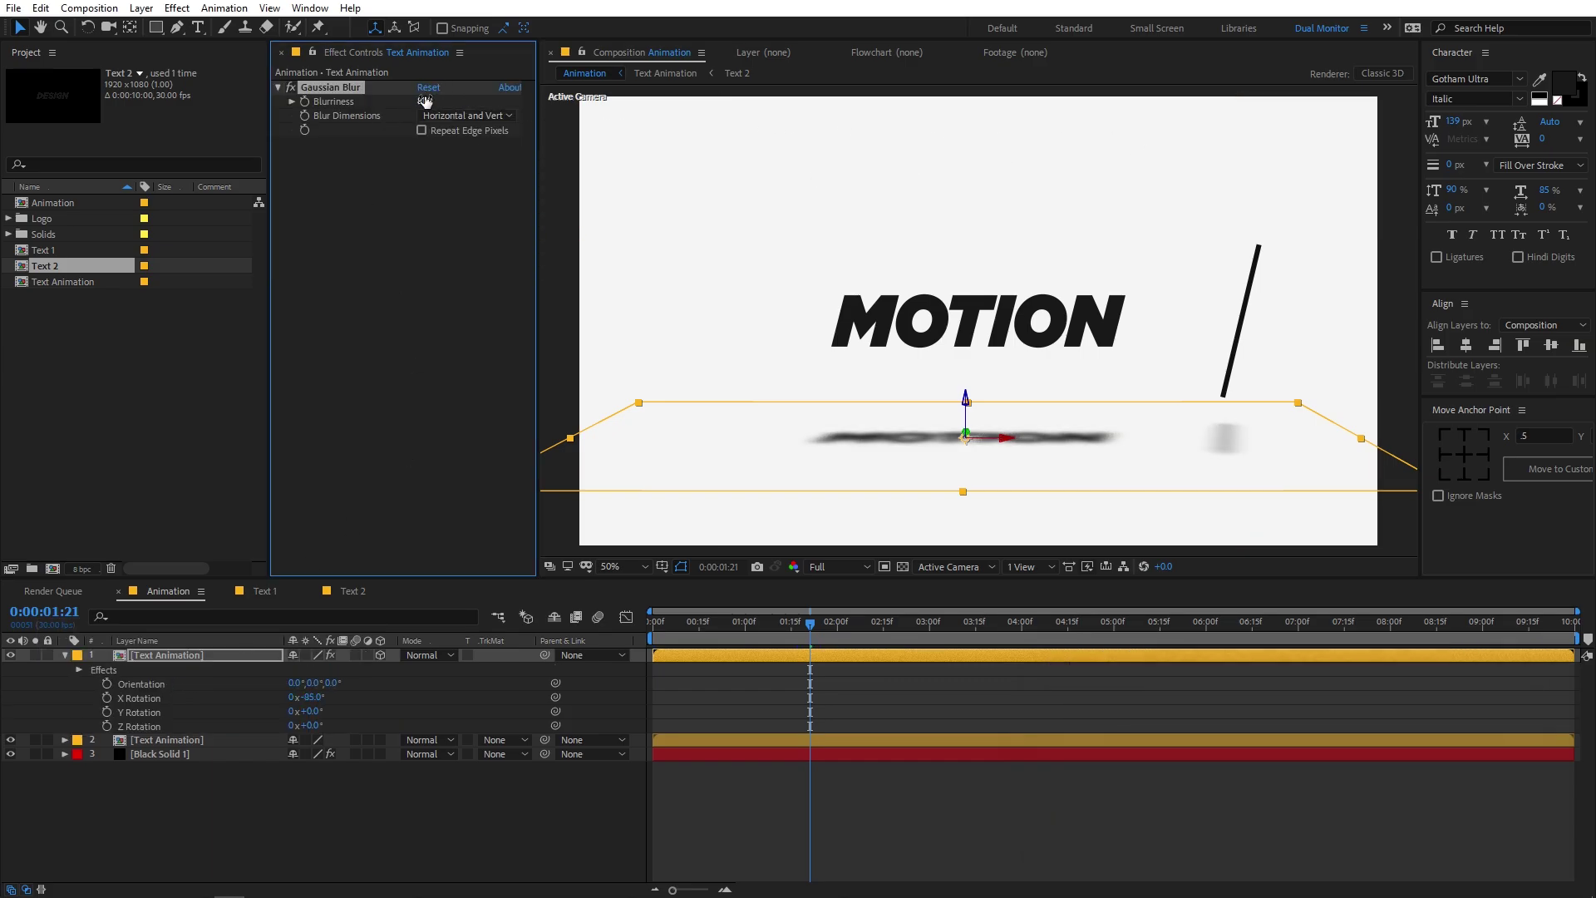
{"action": "left_click_drag", "start_coordinate": [571, 124], "coordinate": [1070, 142]}
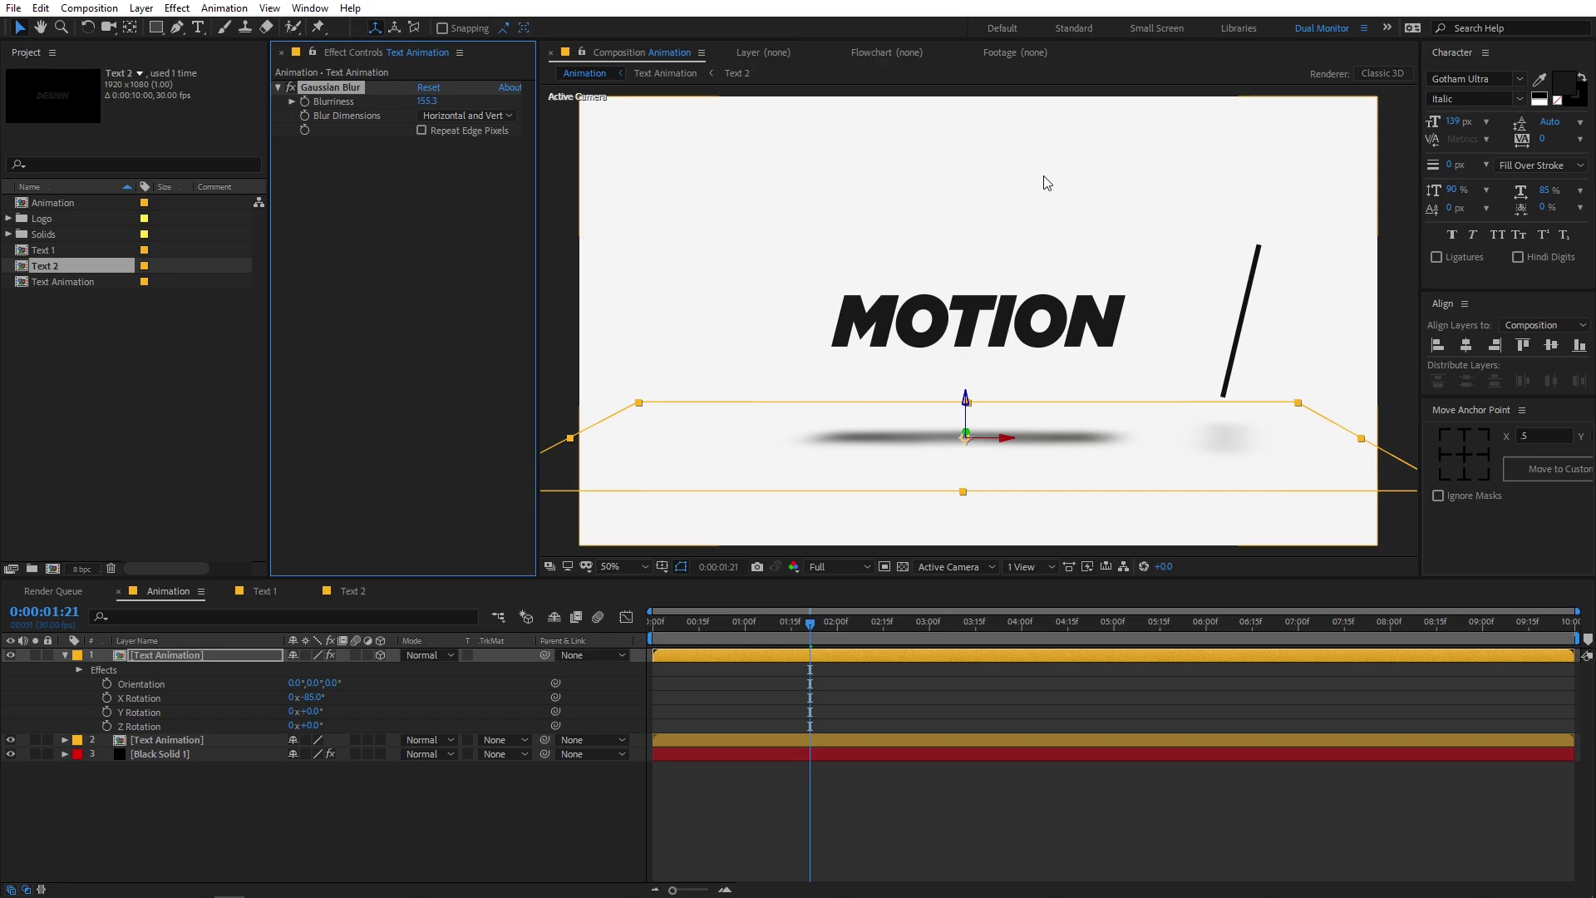
{"action": "left_click", "coordinate": [845, 677]}
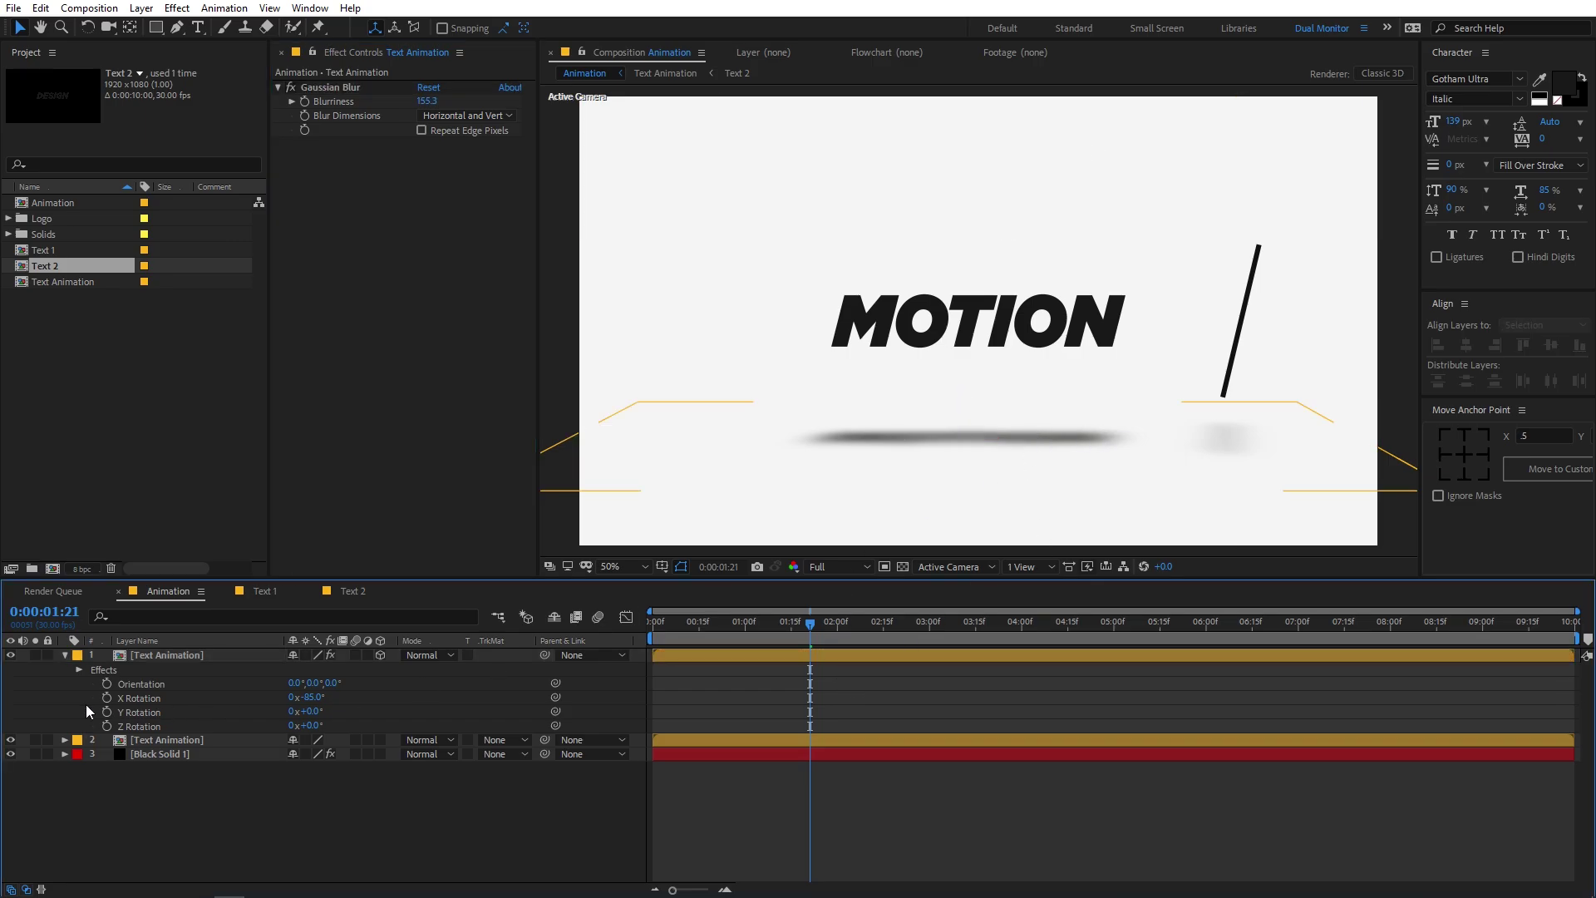
Step: Lower the opacity of the blurred Text Animation copy to about 19% for a soft shadow
{"action": "left_click", "coordinate": [182, 657]}
{"action": "key", "text": "t"}
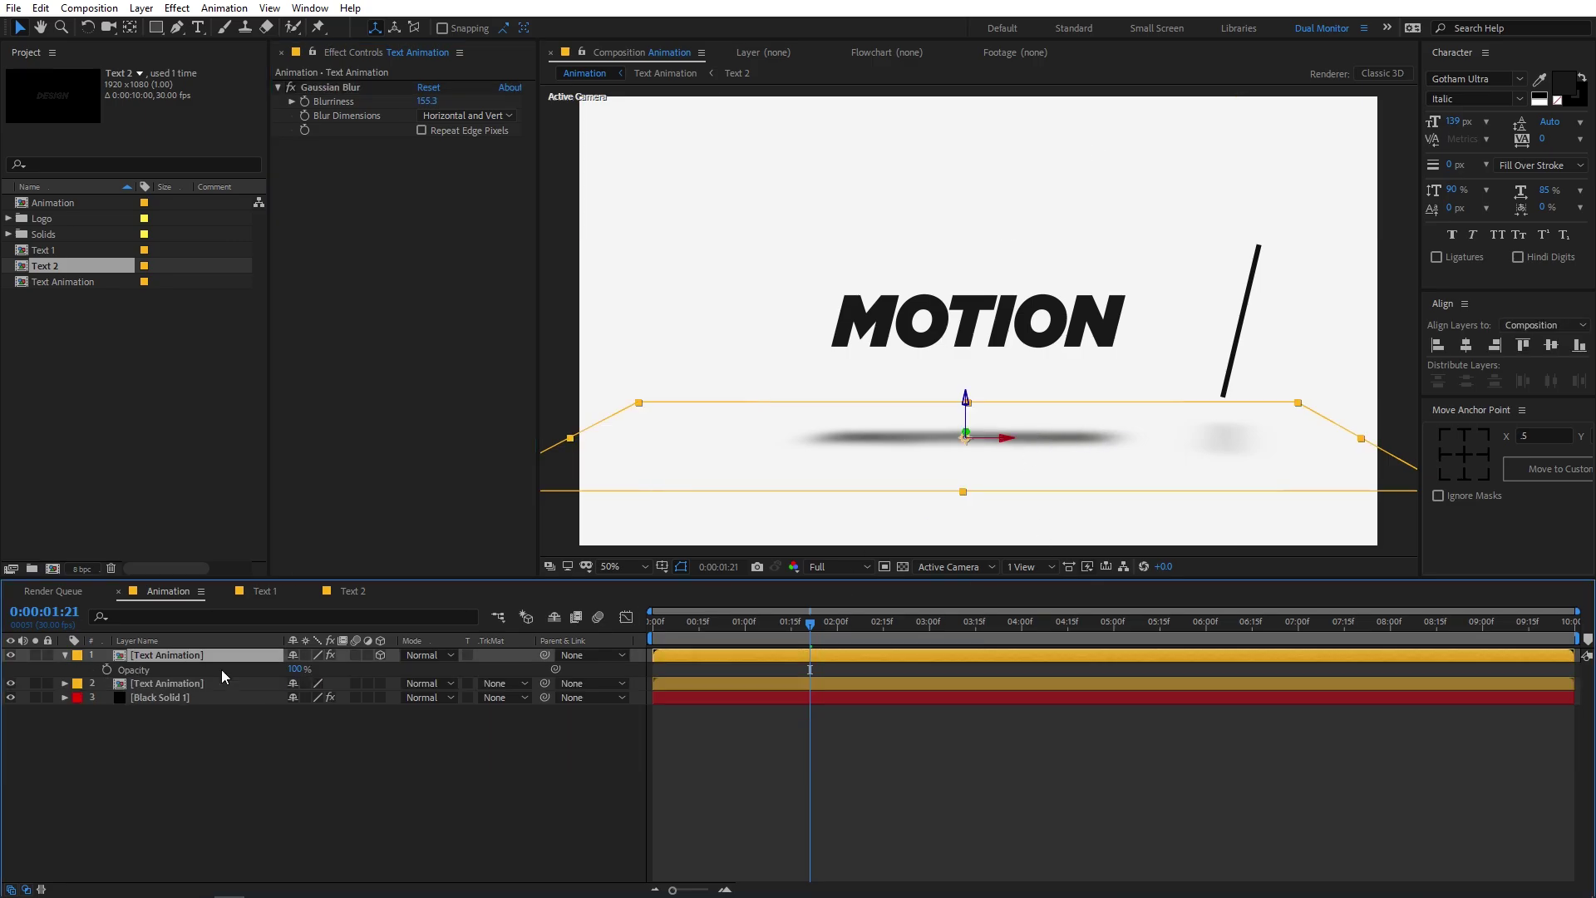
{"action": "left_click_drag", "start_coordinate": [295, 673], "coordinate": [239, 680]}
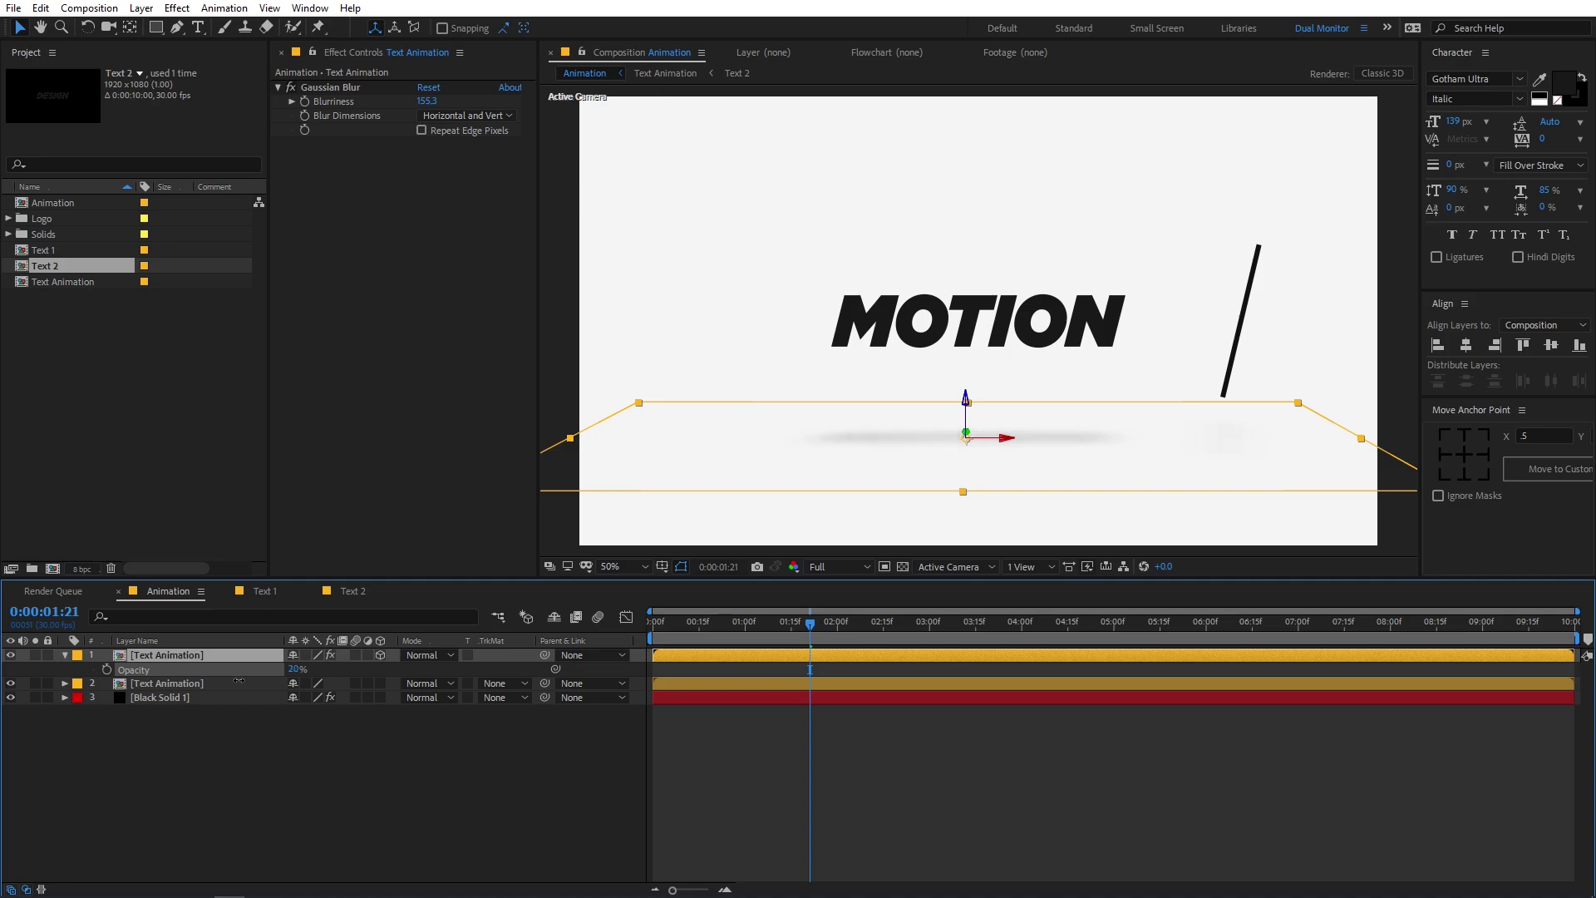
{"action": "left_click", "coordinate": [760, 838]}
Step: Preview the animation with its shadow from the first frame and scrub to 0:00:02:01
{"action": "key", "text": "Home"}
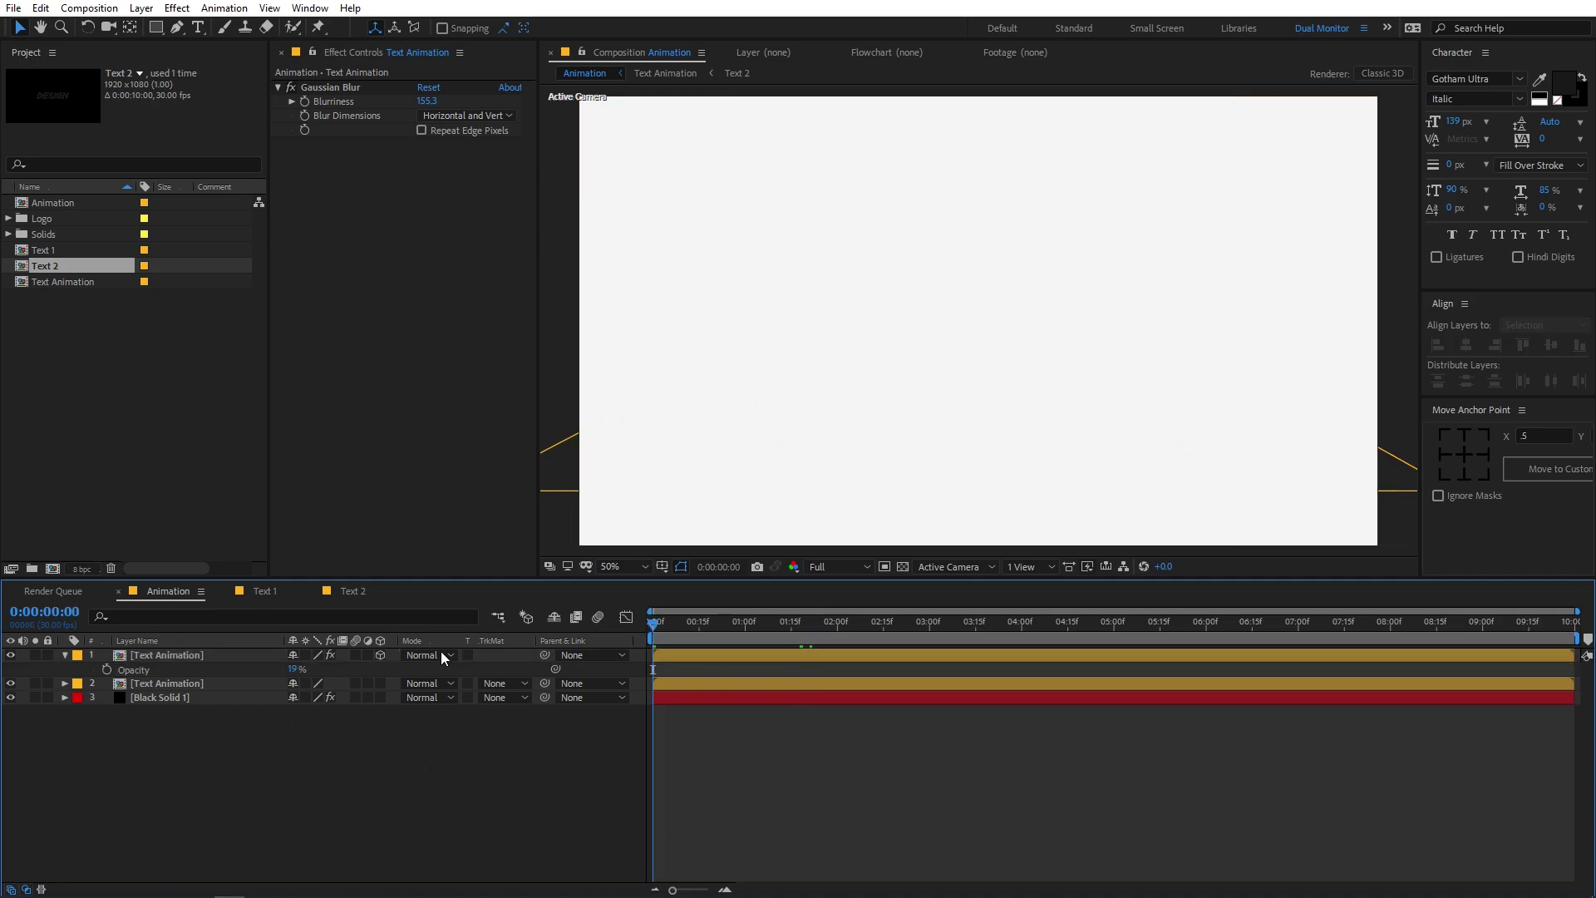
{"action": "key", "text": "space"}
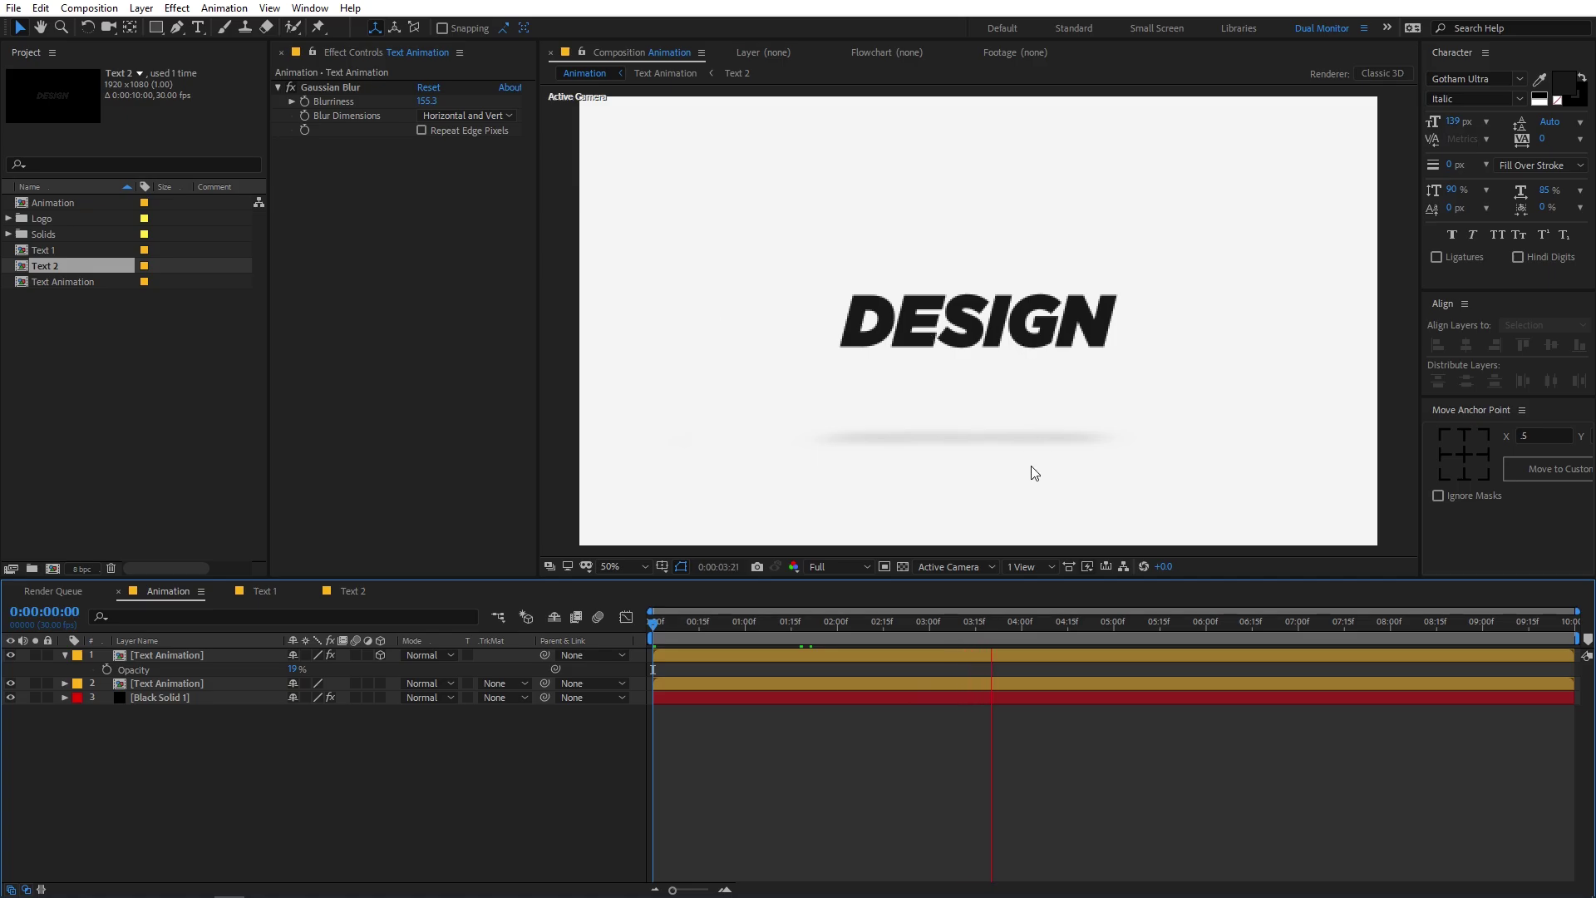
{"action": "key", "text": "space"}
{"action": "left_click_drag", "start_coordinate": [832, 645], "coordinate": [874, 640]}
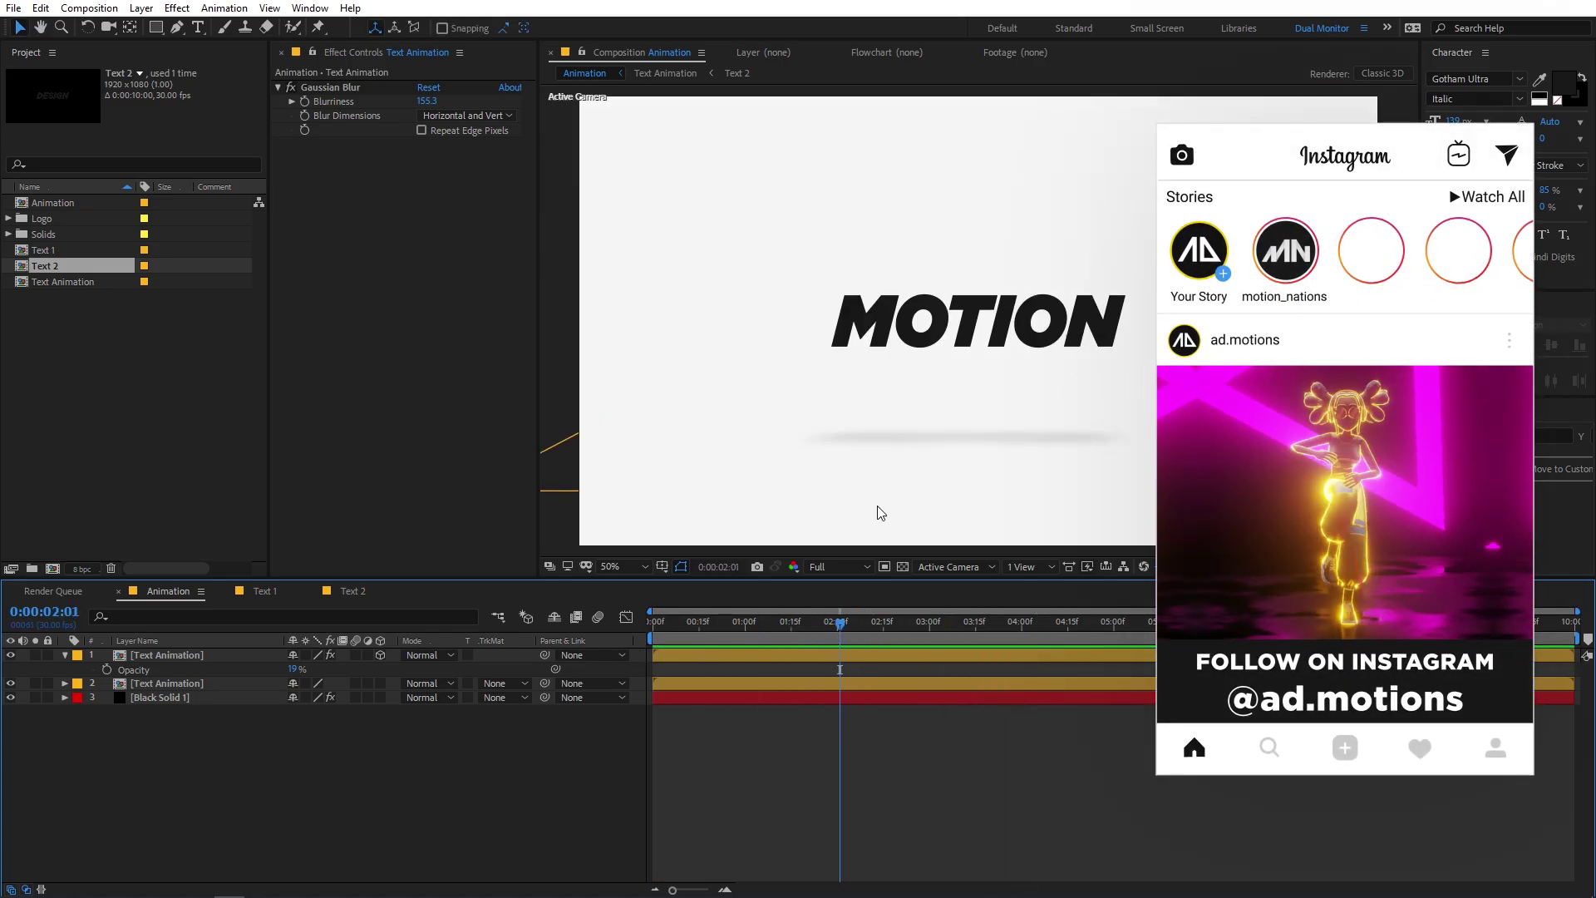
Step: In the Text 2 composition, place logo_mn.png above the hidden DESIGN text and scale it to about 42.2%
{"action": "left_click", "coordinate": [359, 591]}
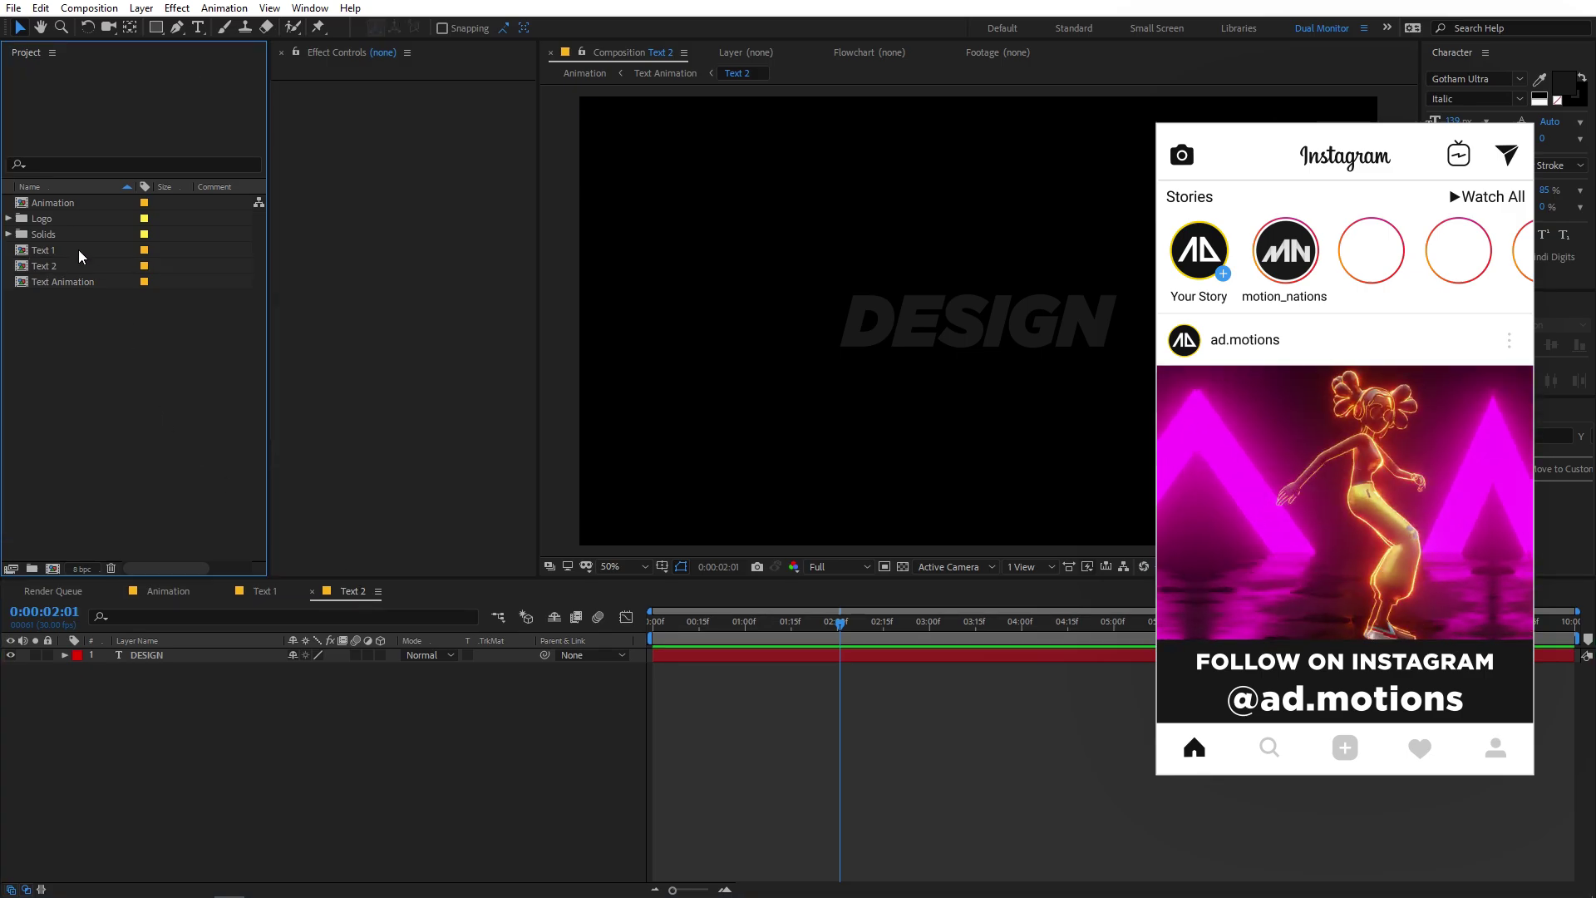
{"action": "left_click", "coordinate": [8, 218]}
{"action": "left_click_drag", "start_coordinate": [75, 234], "coordinate": [125, 656]}
{"action": "key", "text": "s"}
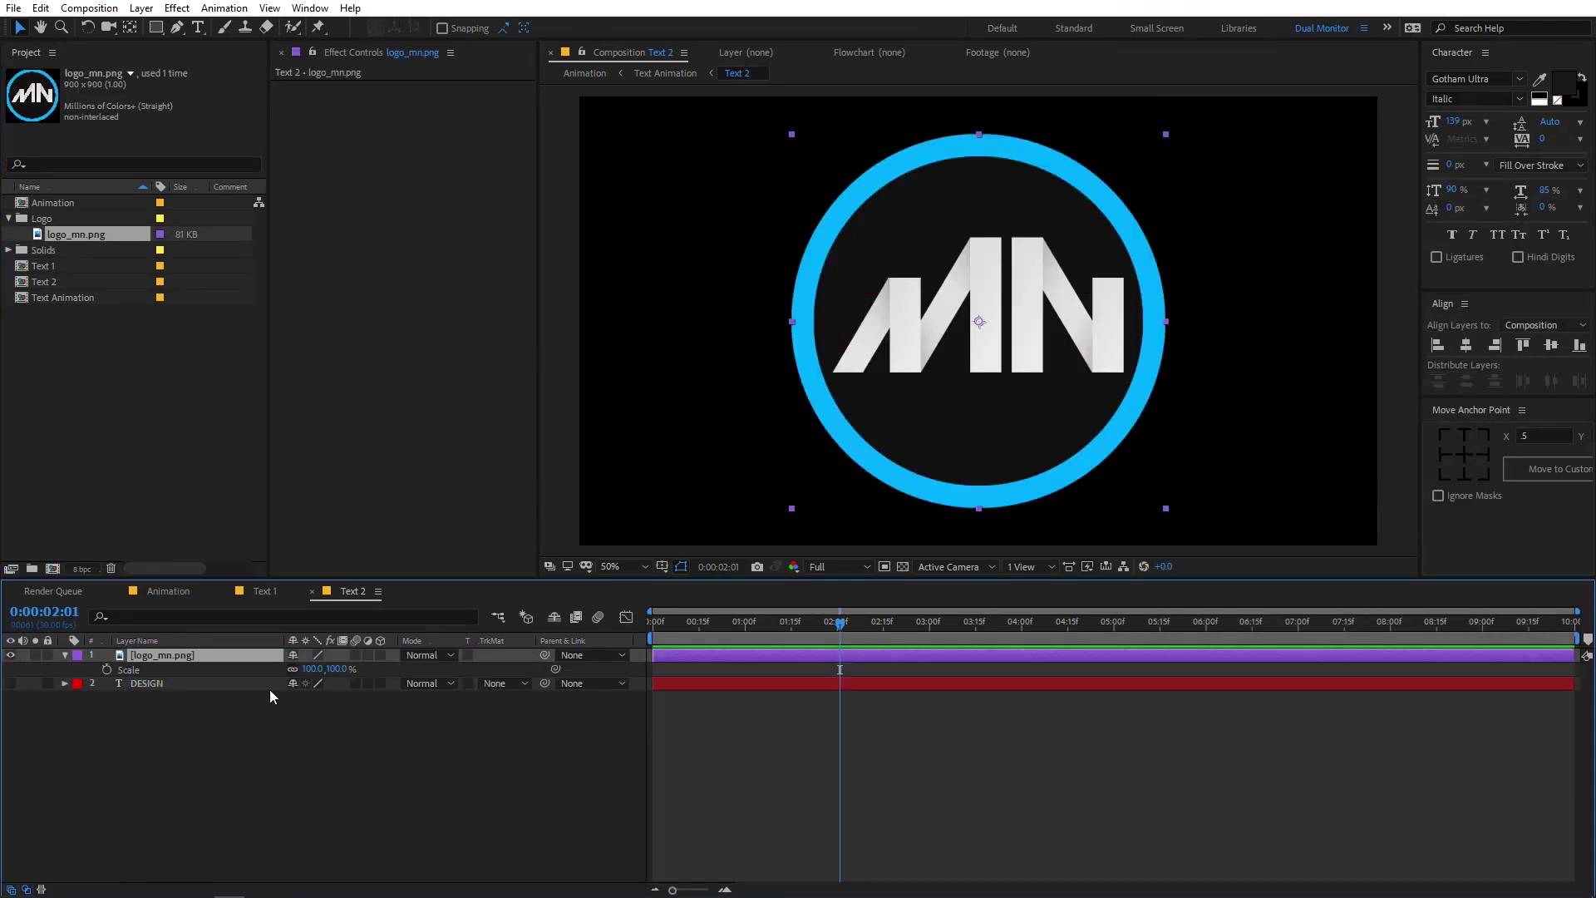
{"action": "left_click_drag", "start_coordinate": [315, 678], "coordinate": [266, 679]}
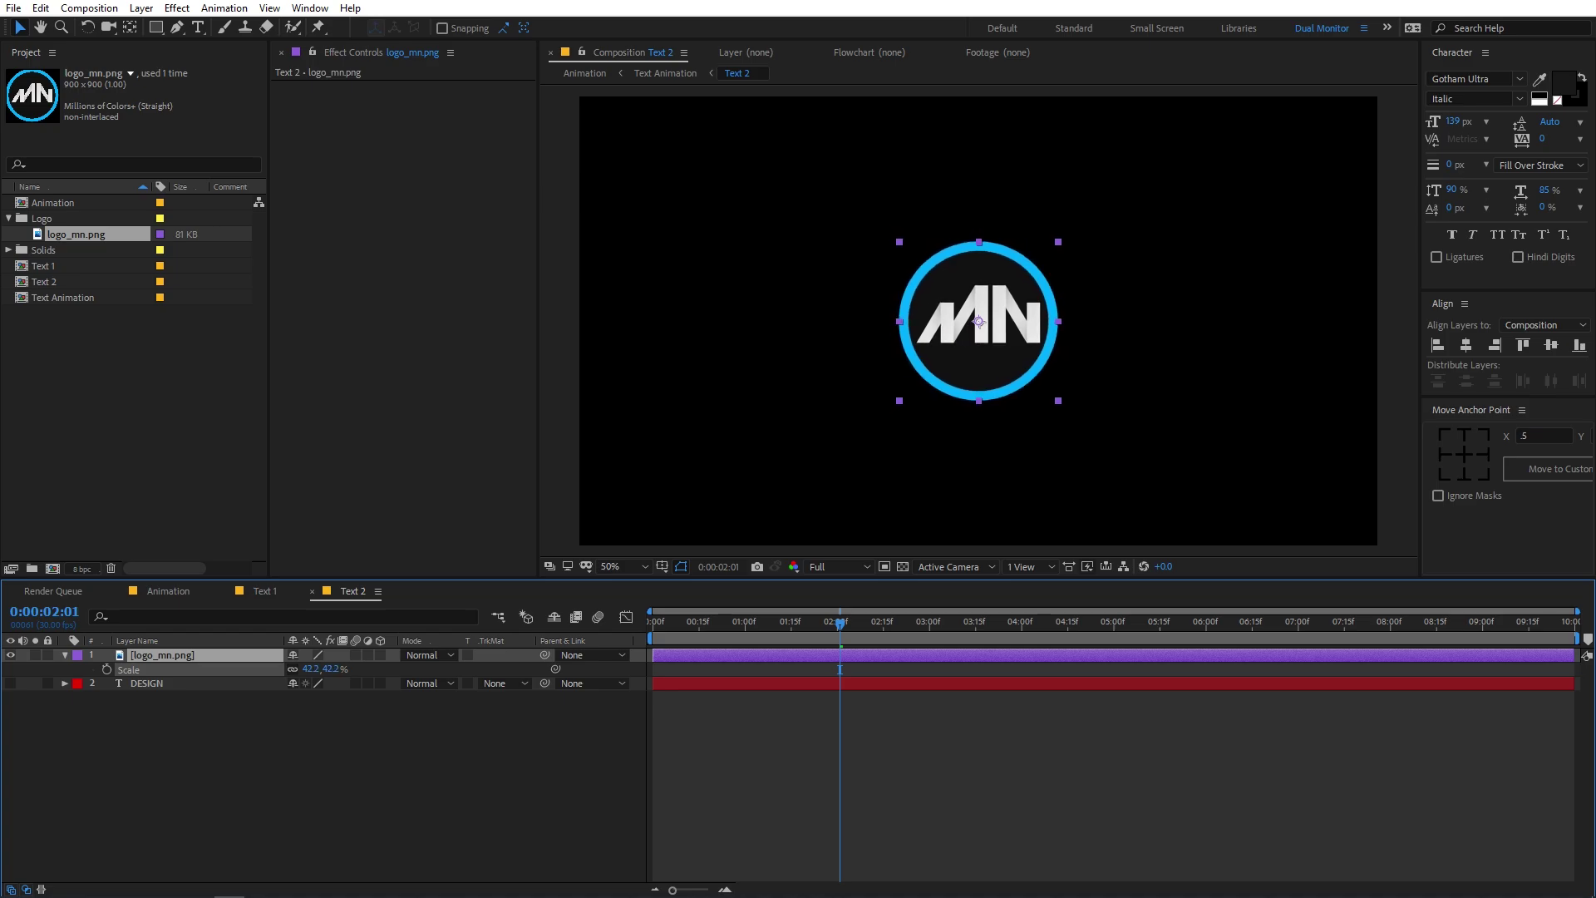
Step: In the Animation composition, move to 0:00:01:29 and add an adjustment layer above all other layers
{"action": "left_click", "coordinate": [179, 592]}
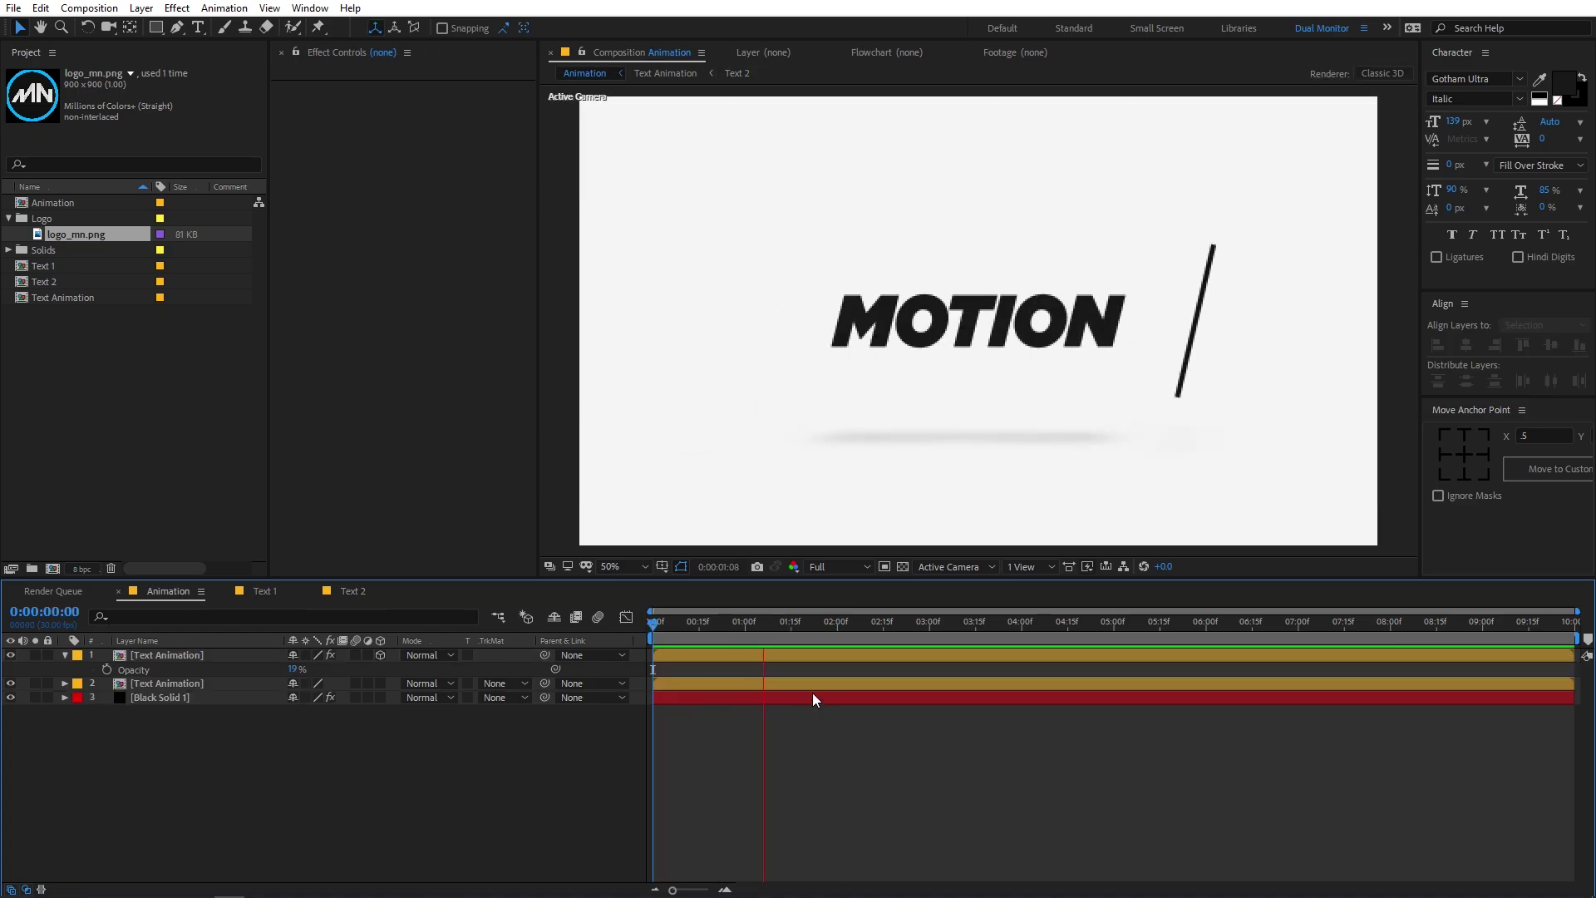
{"action": "left_click_drag", "start_coordinate": [652, 622], "coordinate": [834, 627]}
{"action": "left_click", "coordinate": [141, 8]}
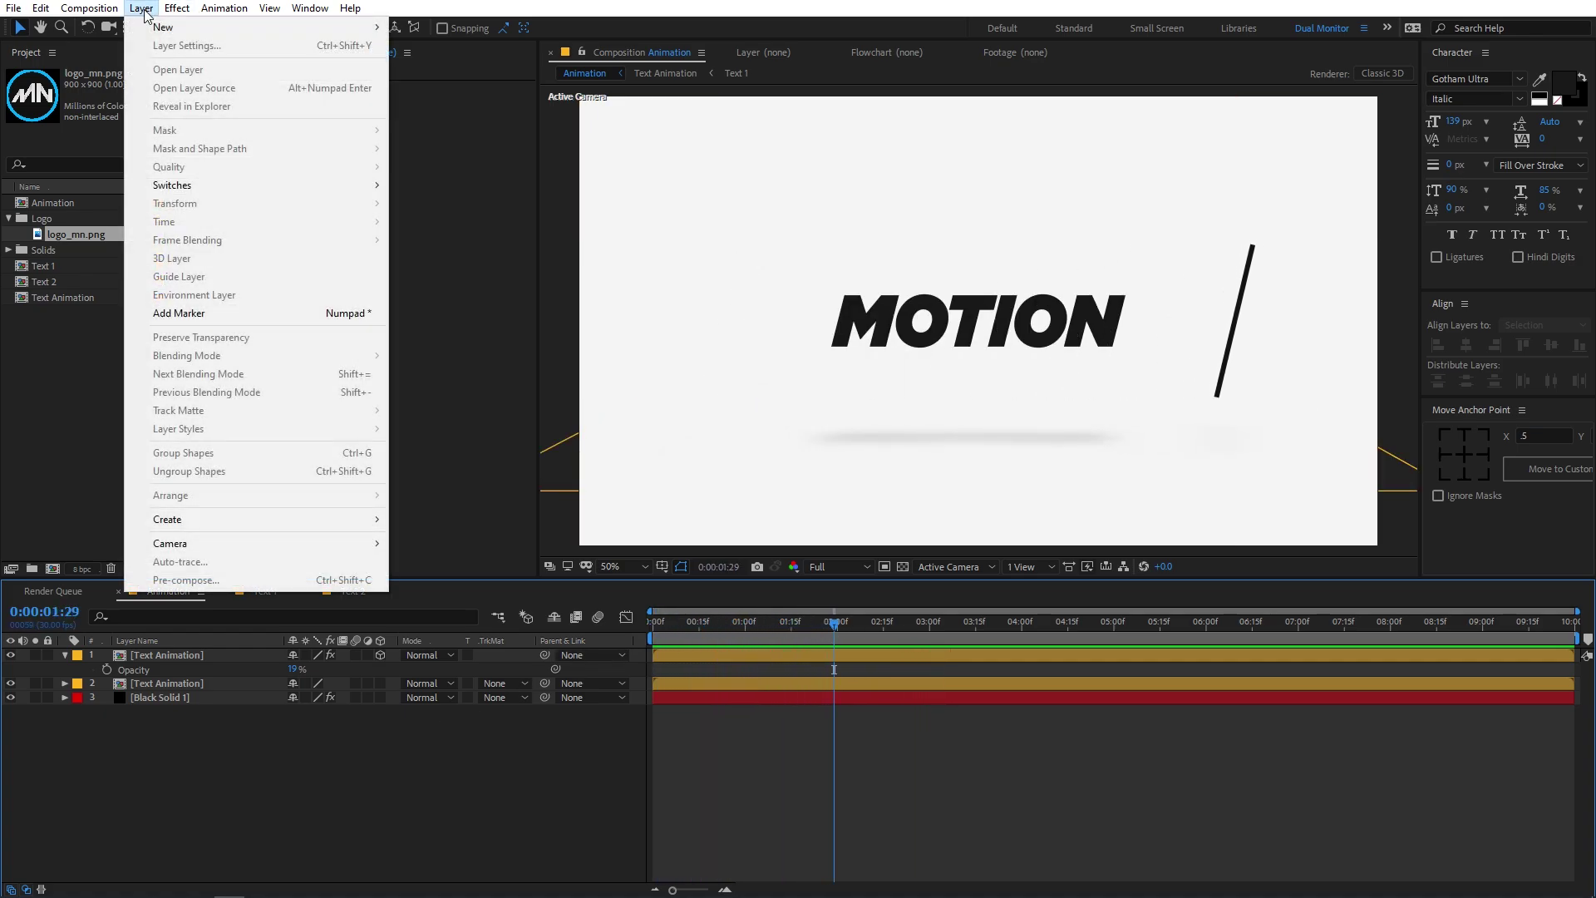
{"action": "mouse_move", "coordinate": [167, 26]}
{"action": "left_click", "coordinate": [451, 138]}
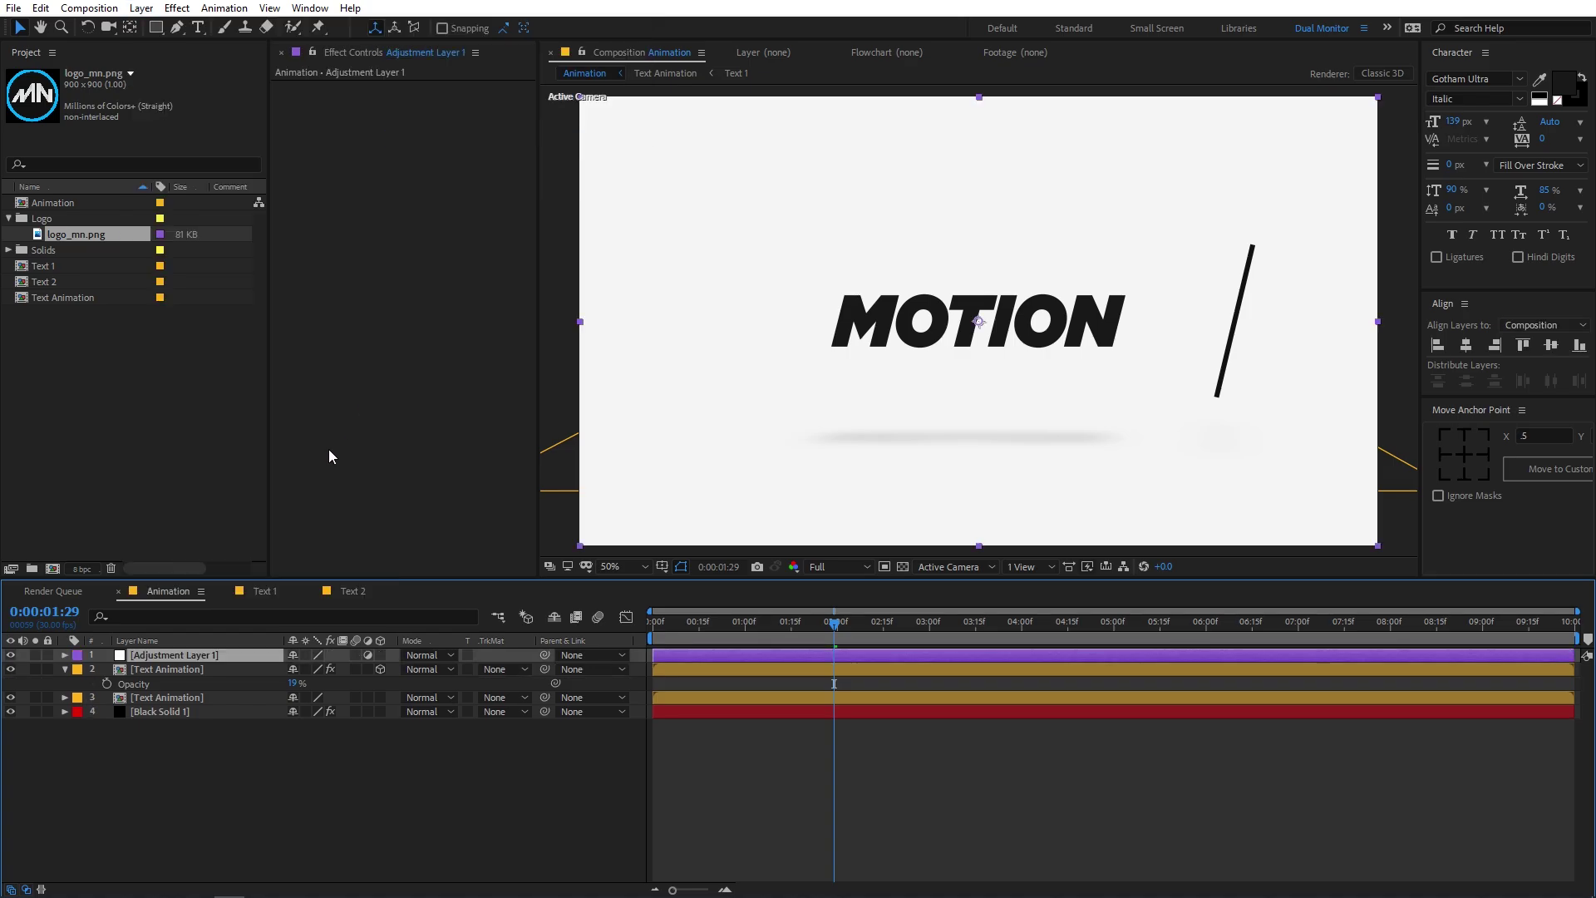
Step: Apply the Invert effect to the adjustment layer for a dark version of the title
{"action": "key", "text": "ctrl+space"}
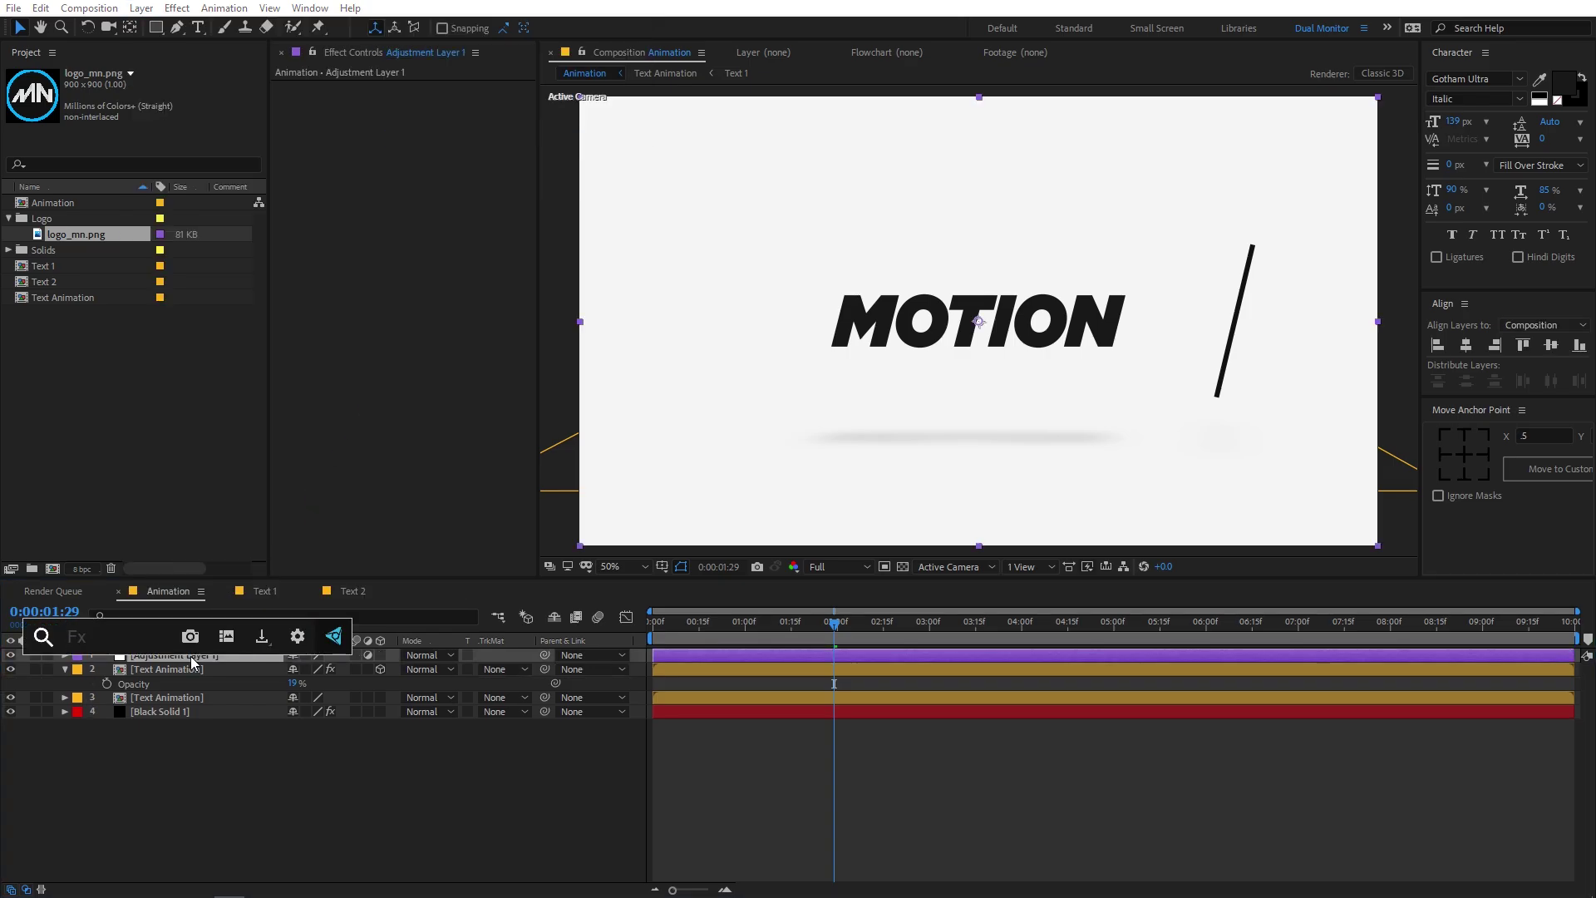
{"action": "type", "text": "inv"}
{"action": "left_click", "coordinate": [148, 685]}
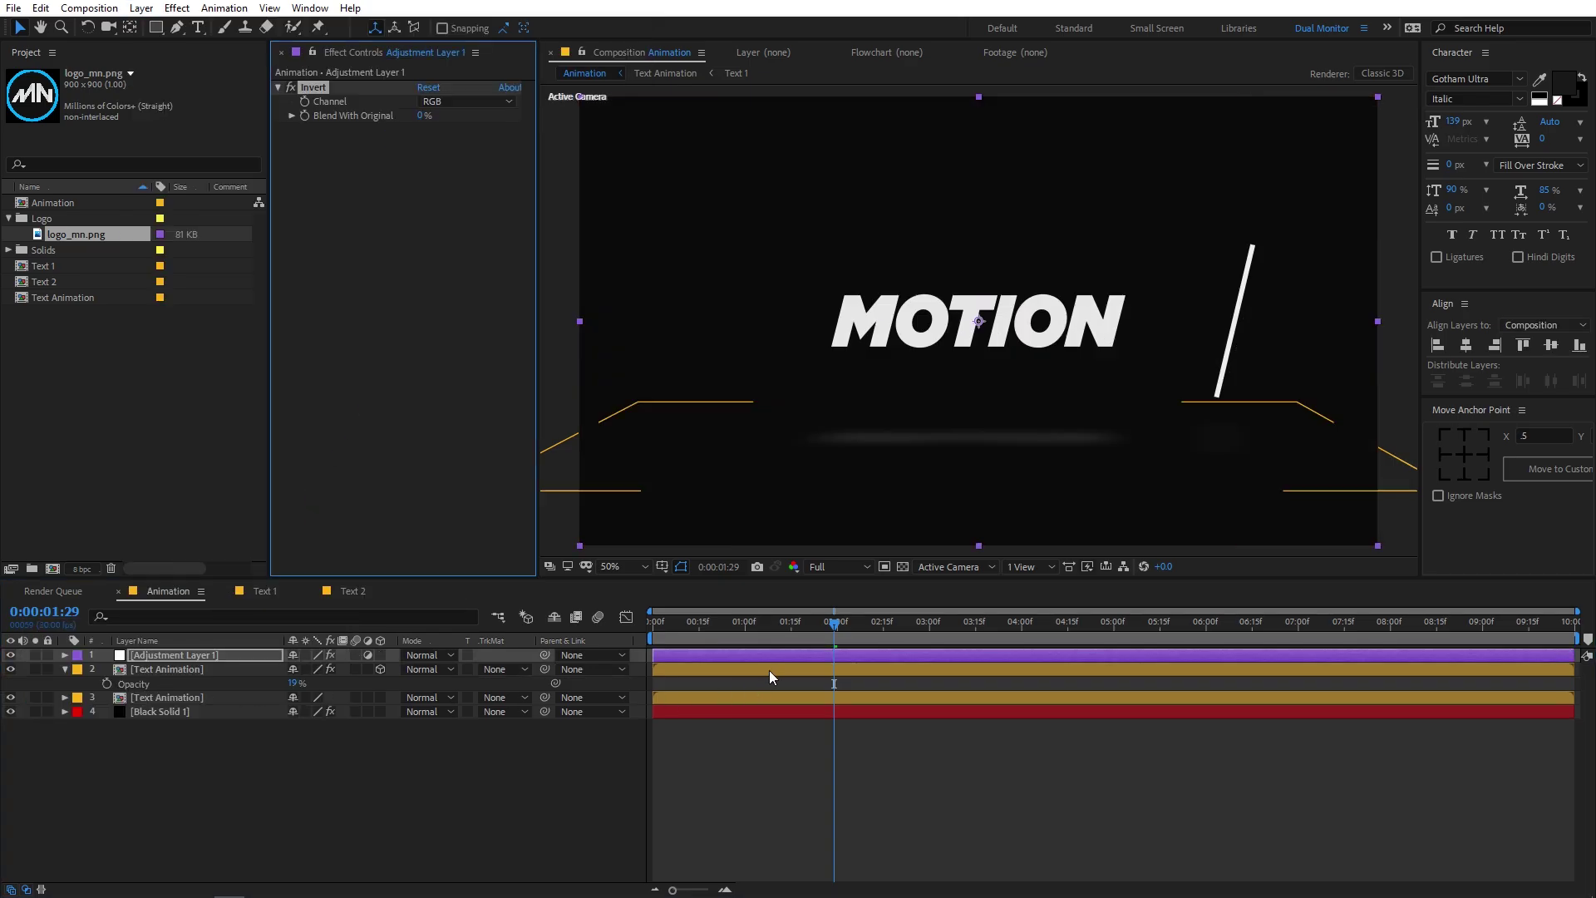
Step: Preview the inverted animation from the first frame and scrub back to 0:00:00:10
{"action": "key", "text": "Home"}
{"action": "key", "text": "space"}
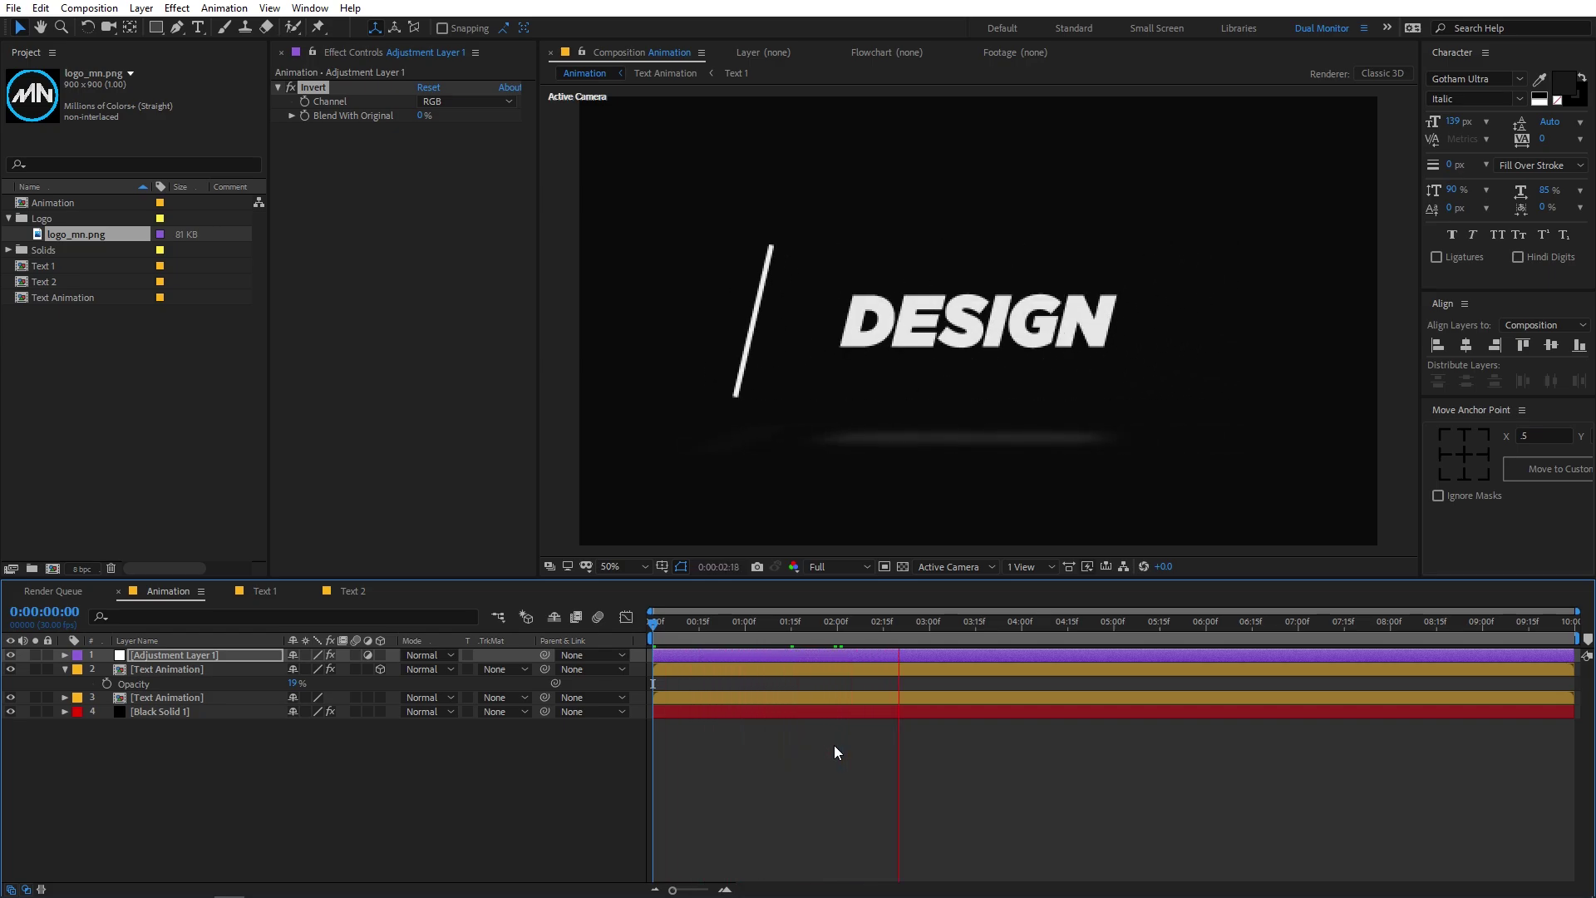
{"action": "key", "text": "space"}
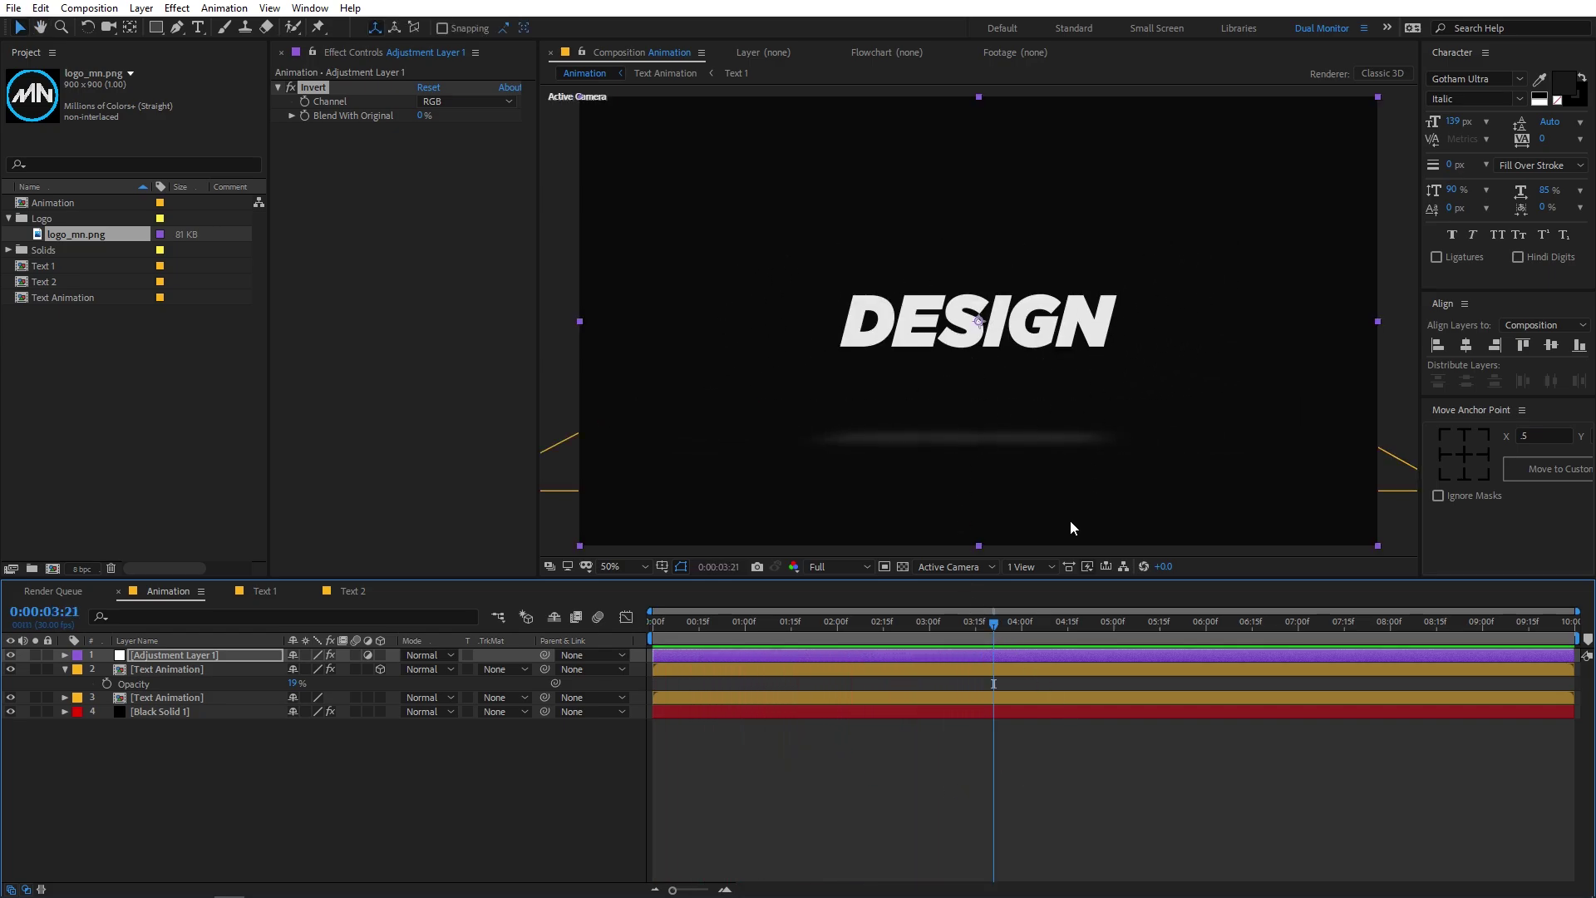
{"action": "left_click_drag", "start_coordinate": [995, 621], "coordinate": [681, 644]}
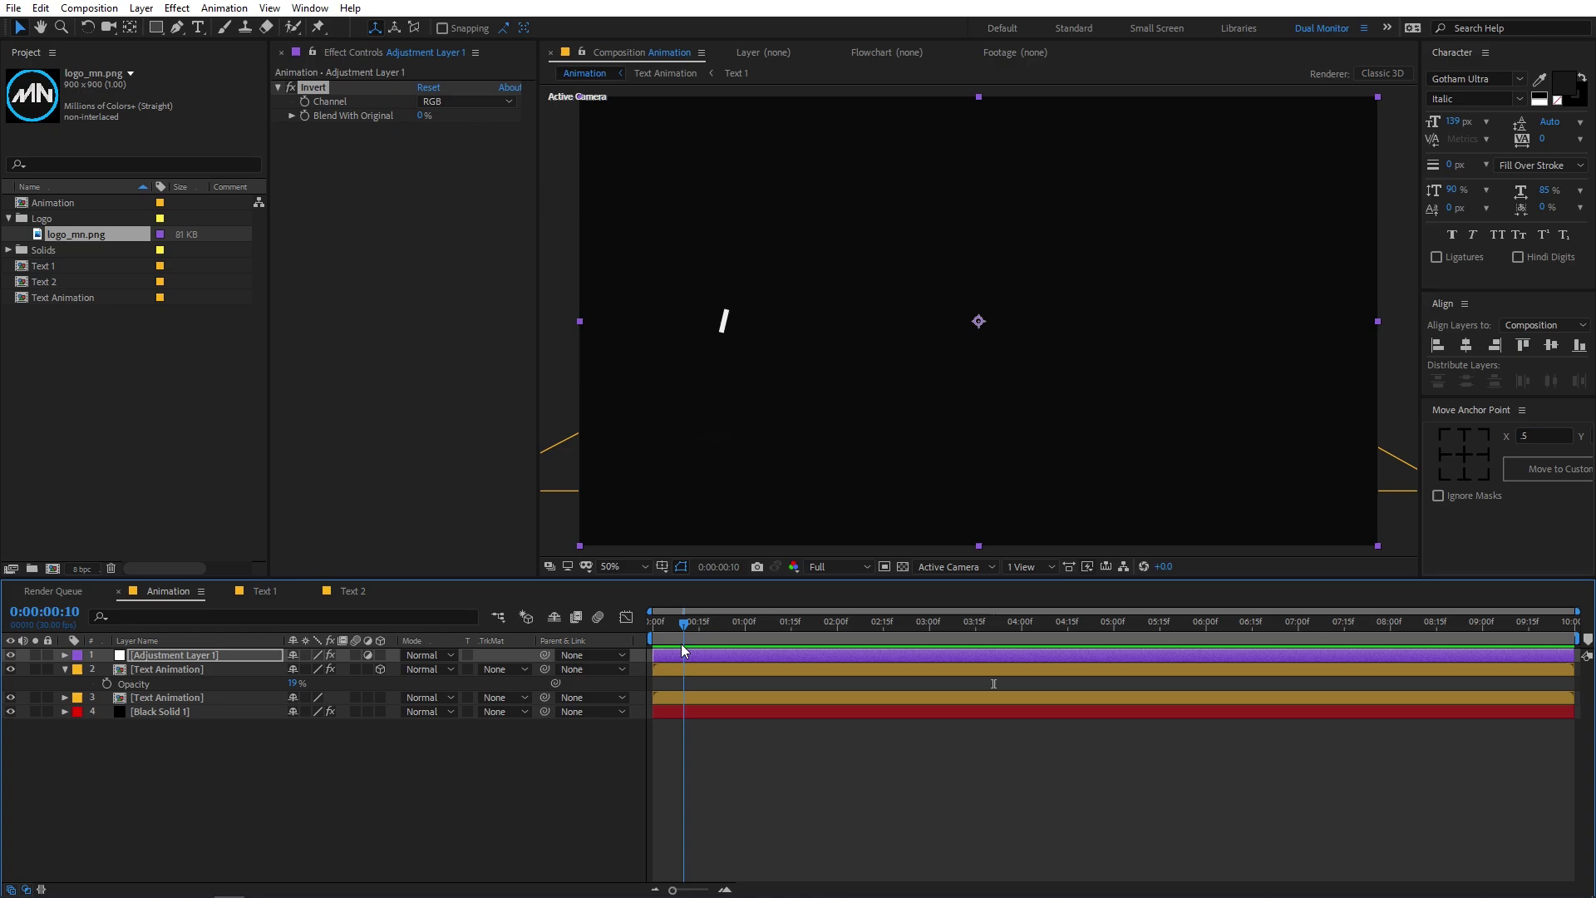
Step: Hide the inverting adjustment layer and preview the light version of the animation from the first frame
{"action": "left_click", "coordinate": [10, 655]}
{"action": "mouse_move", "coordinate": [923, 645]}
{"action": "left_mouse_down"}
{"action": "mouse_move", "coordinate": [728, 625]}
{"action": "mouse_move", "coordinate": [935, 648]}
{"action": "left_mouse_up"}
{"action": "key", "text": "space"}
{"action": "key", "text": "Home"}
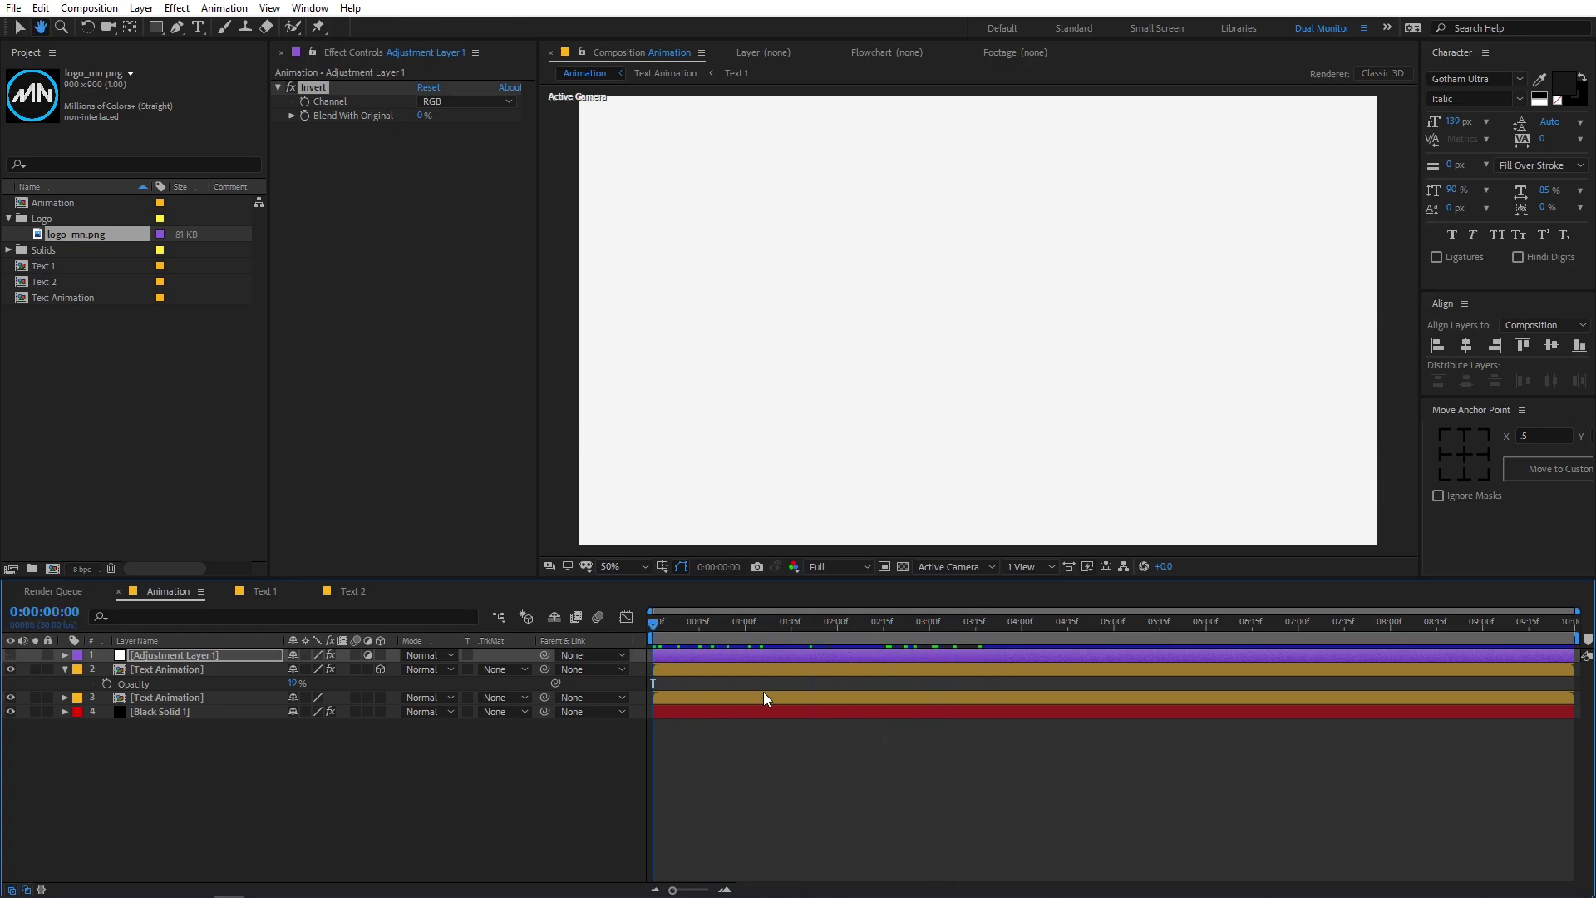
{"action": "key", "text": "space"}
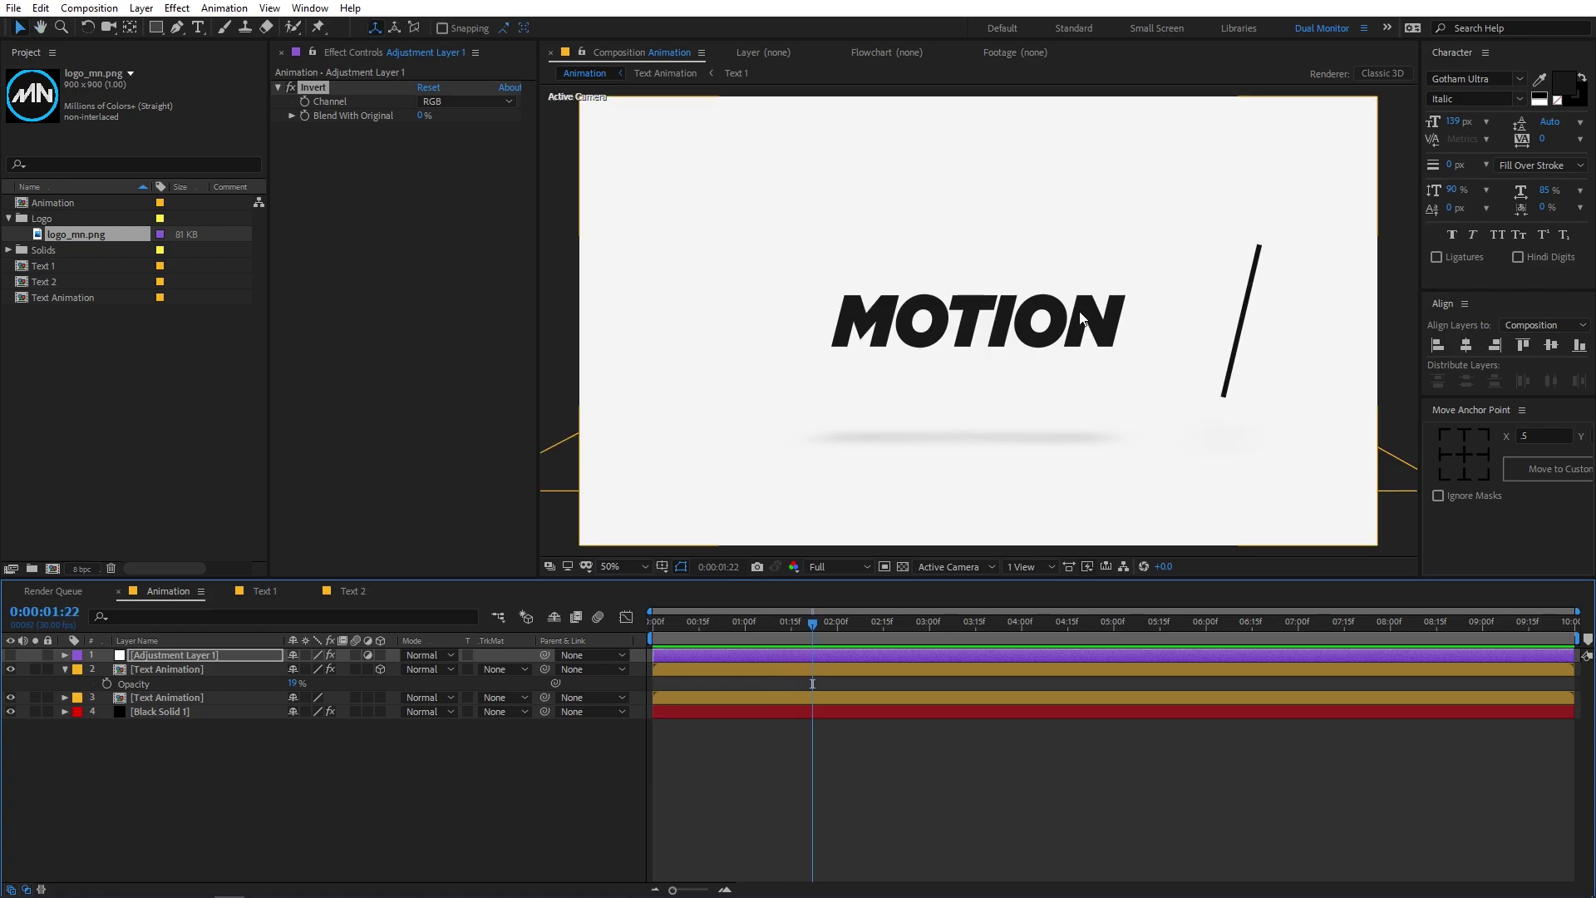
Step: Replay the light animation from the start and scrub through the line's transition between MOTION and DESIGN
{"action": "key", "text": "Home"}
{"action": "key", "text": "space"}
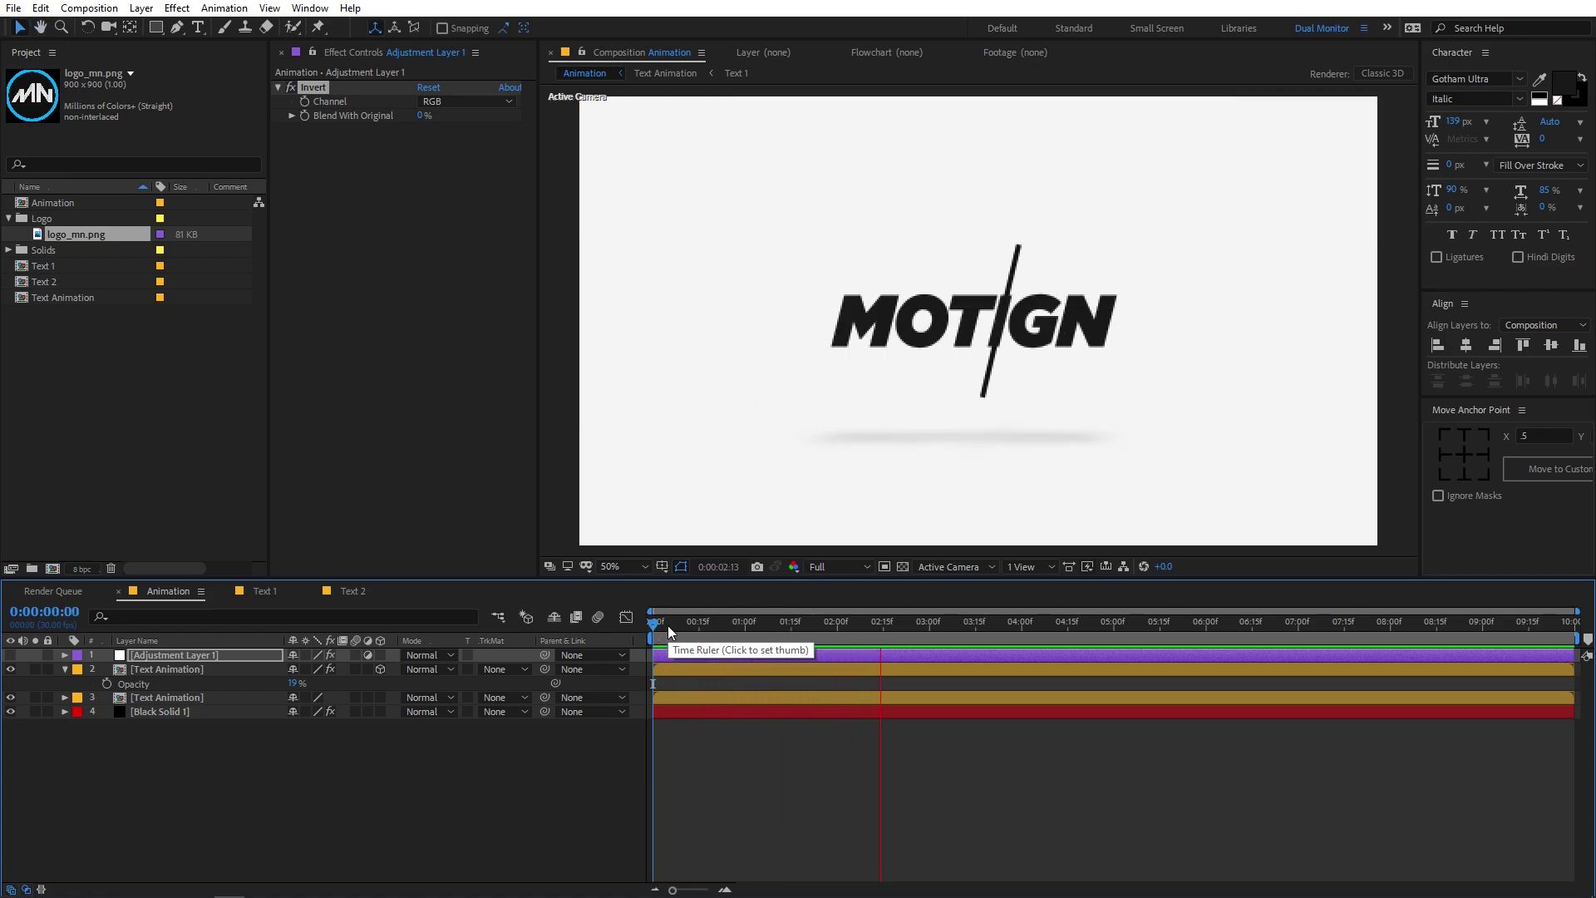
{"action": "key", "text": "space"}
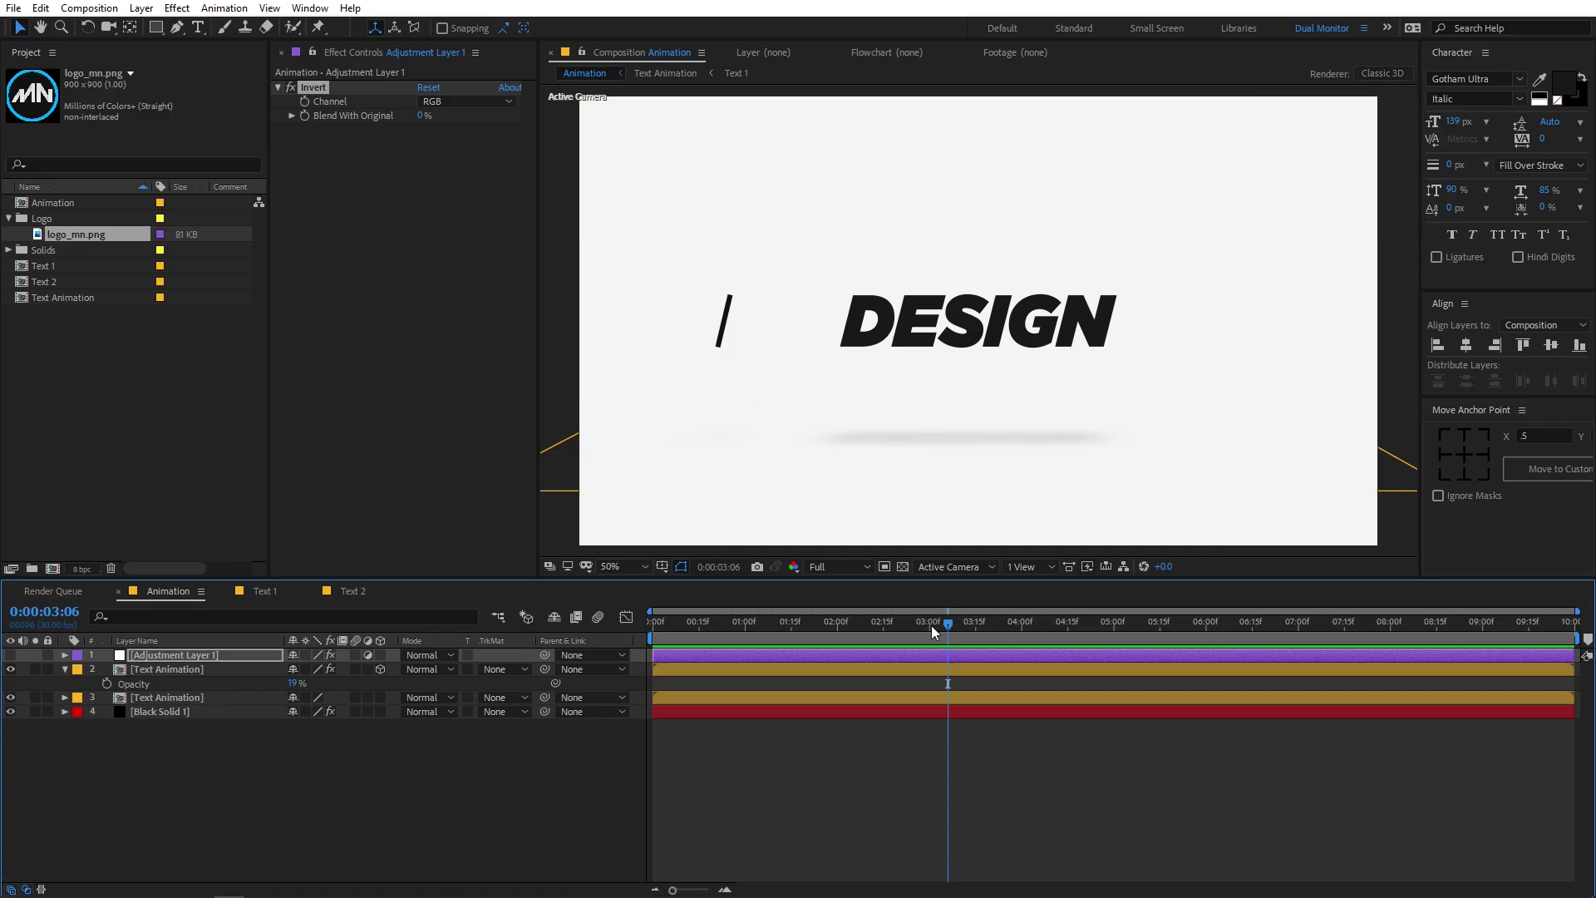
{"action": "left_click_drag", "start_coordinate": [931, 625], "coordinate": [896, 626]}
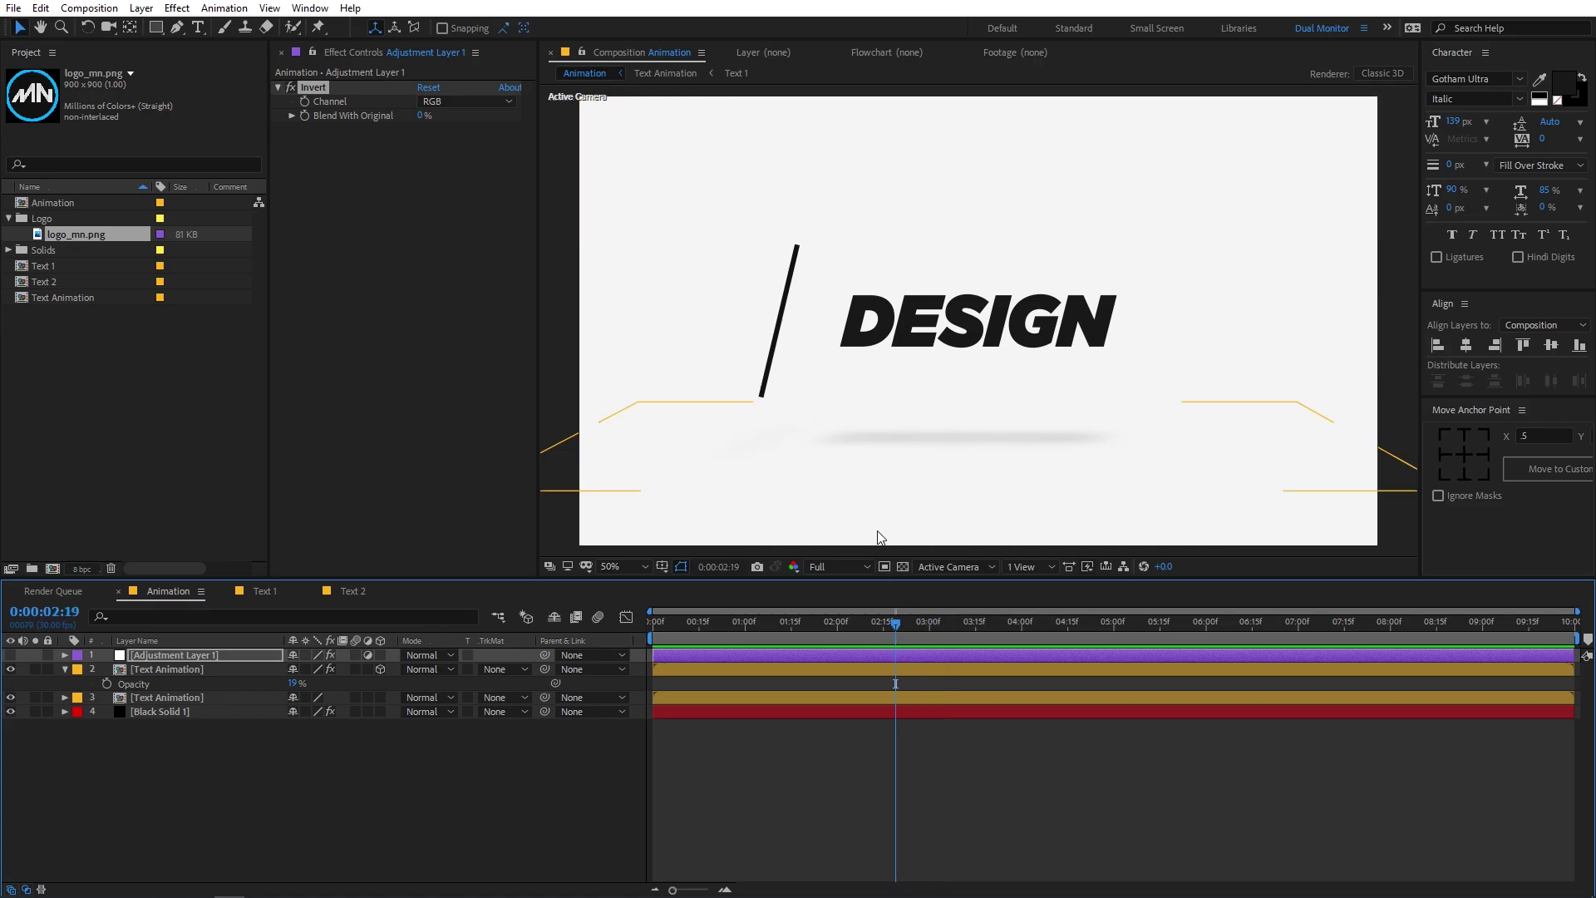
{"action": "key", "text": "Home"}
{"action": "key", "text": "space"}
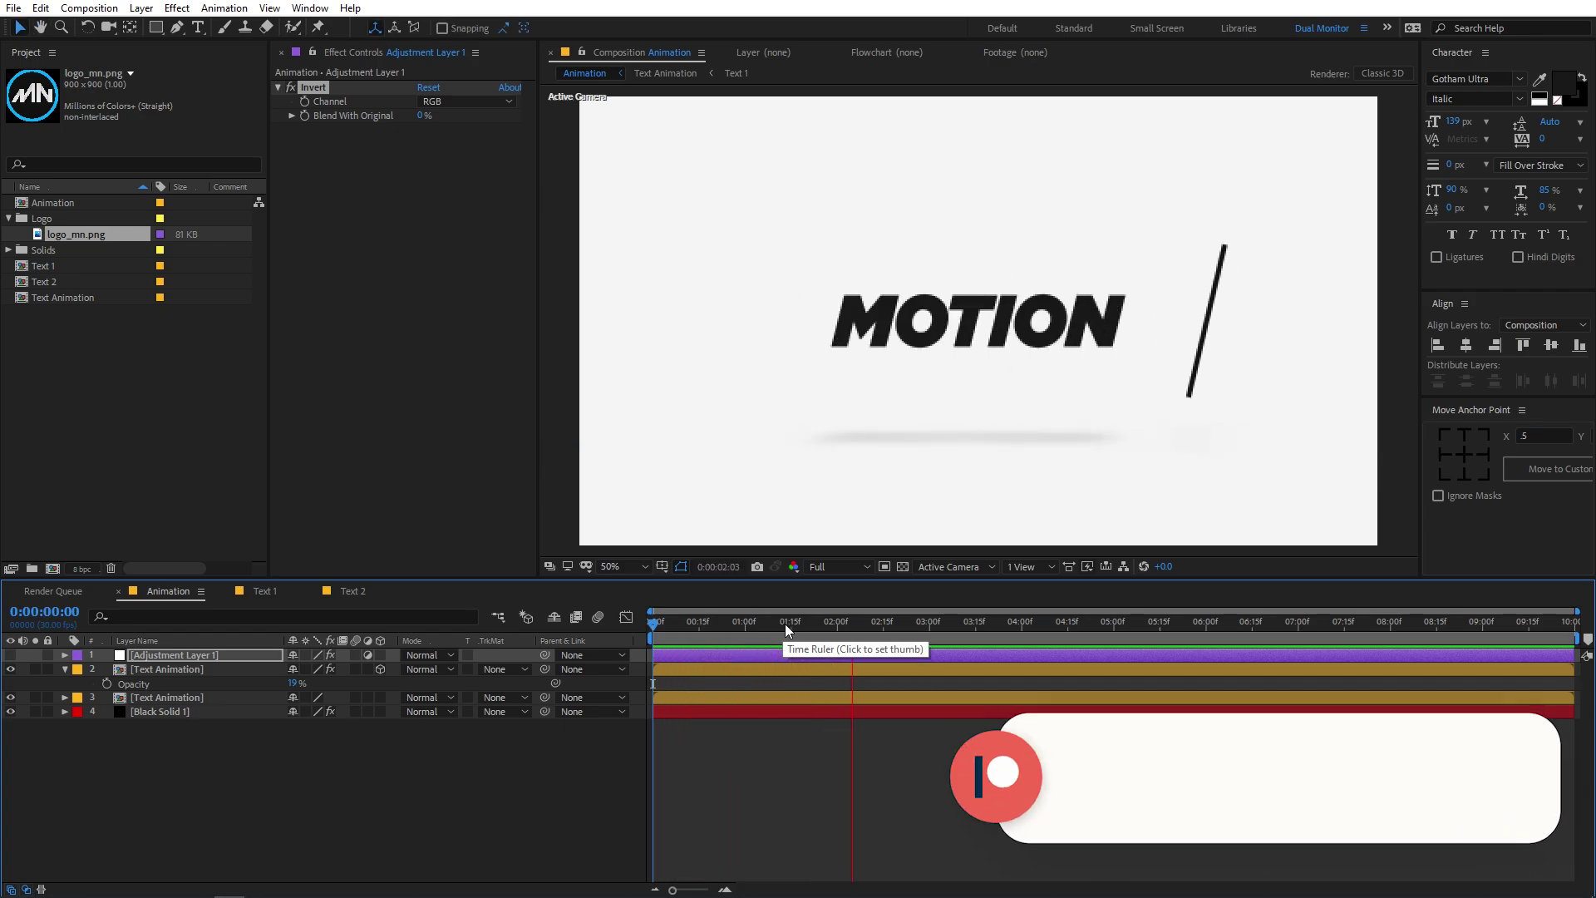
{"action": "left_click_drag", "start_coordinate": [861, 626], "coordinate": [925, 627]}
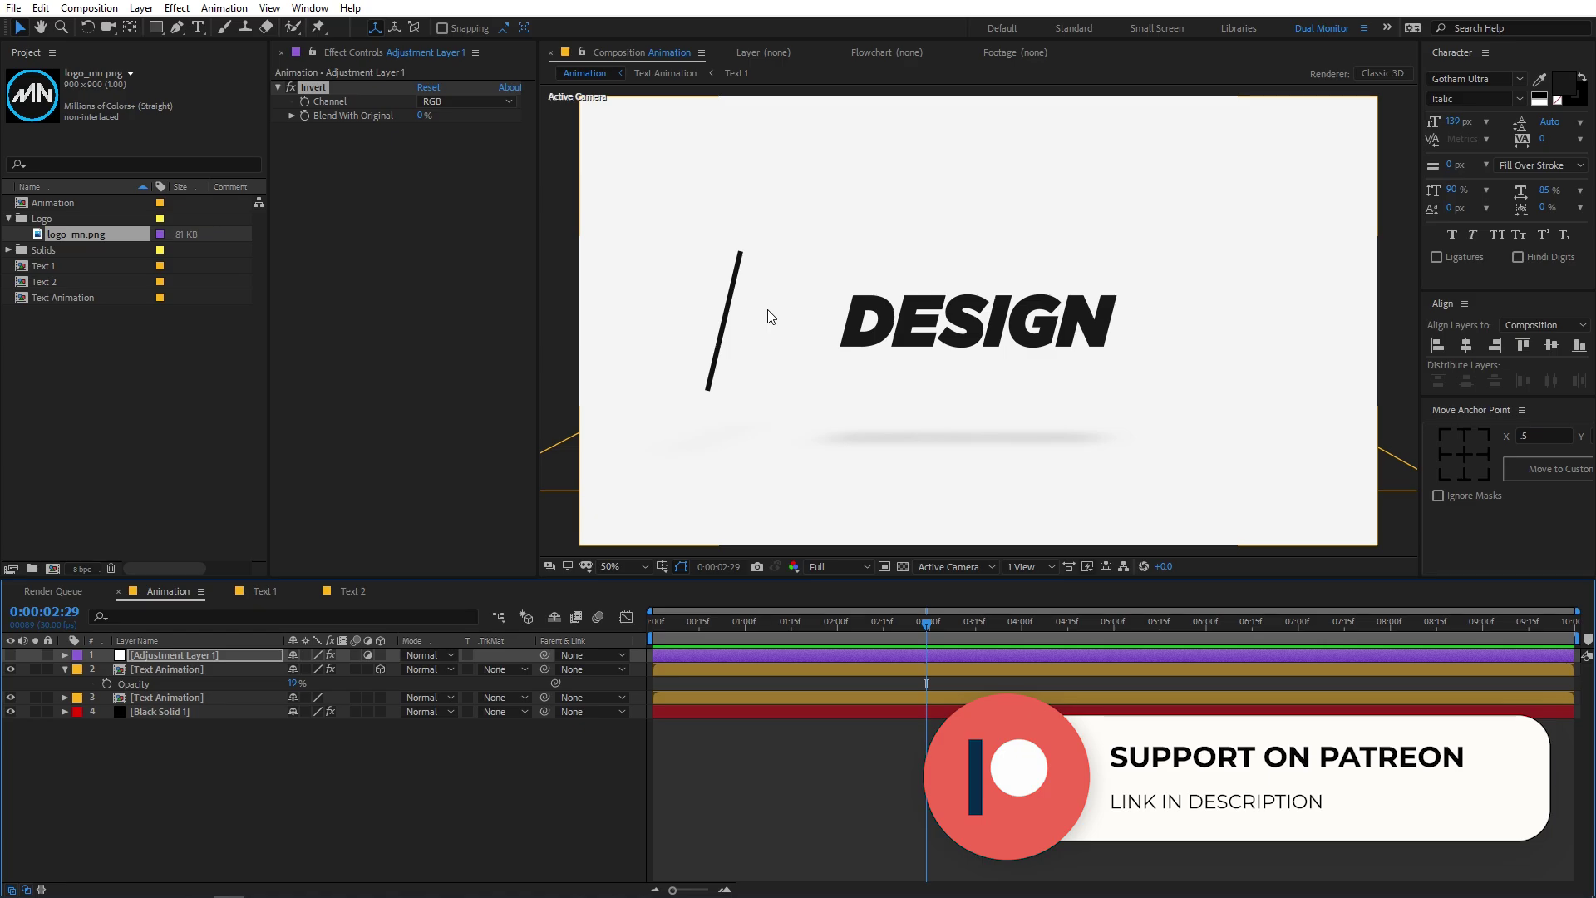
{"action": "left_click_drag", "start_coordinate": [841, 622], "coordinate": [653, 625]}
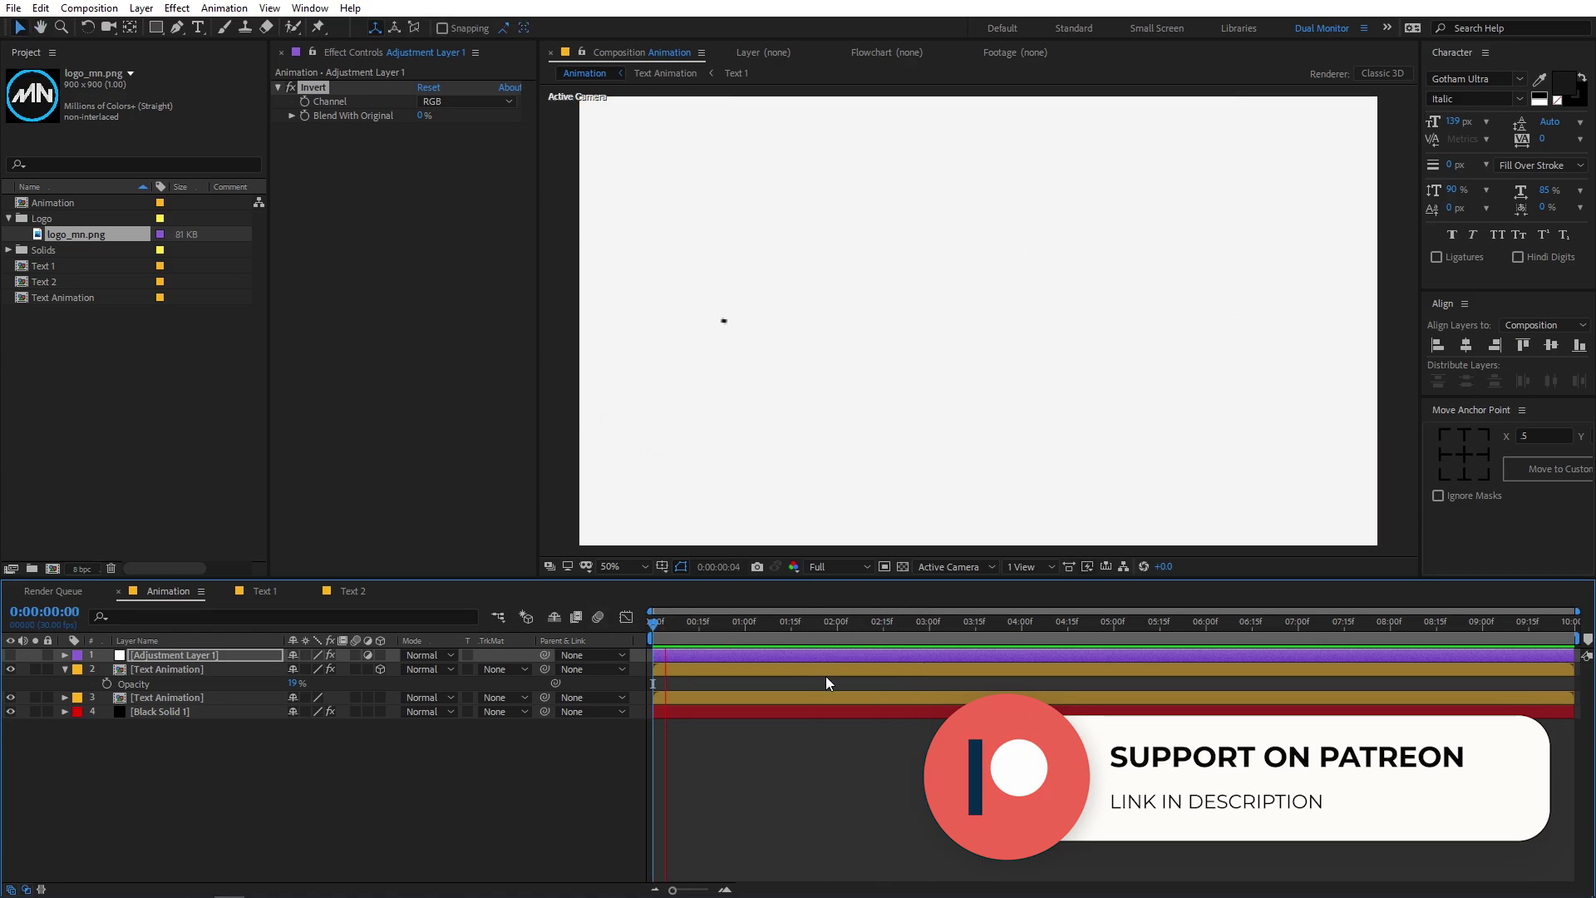